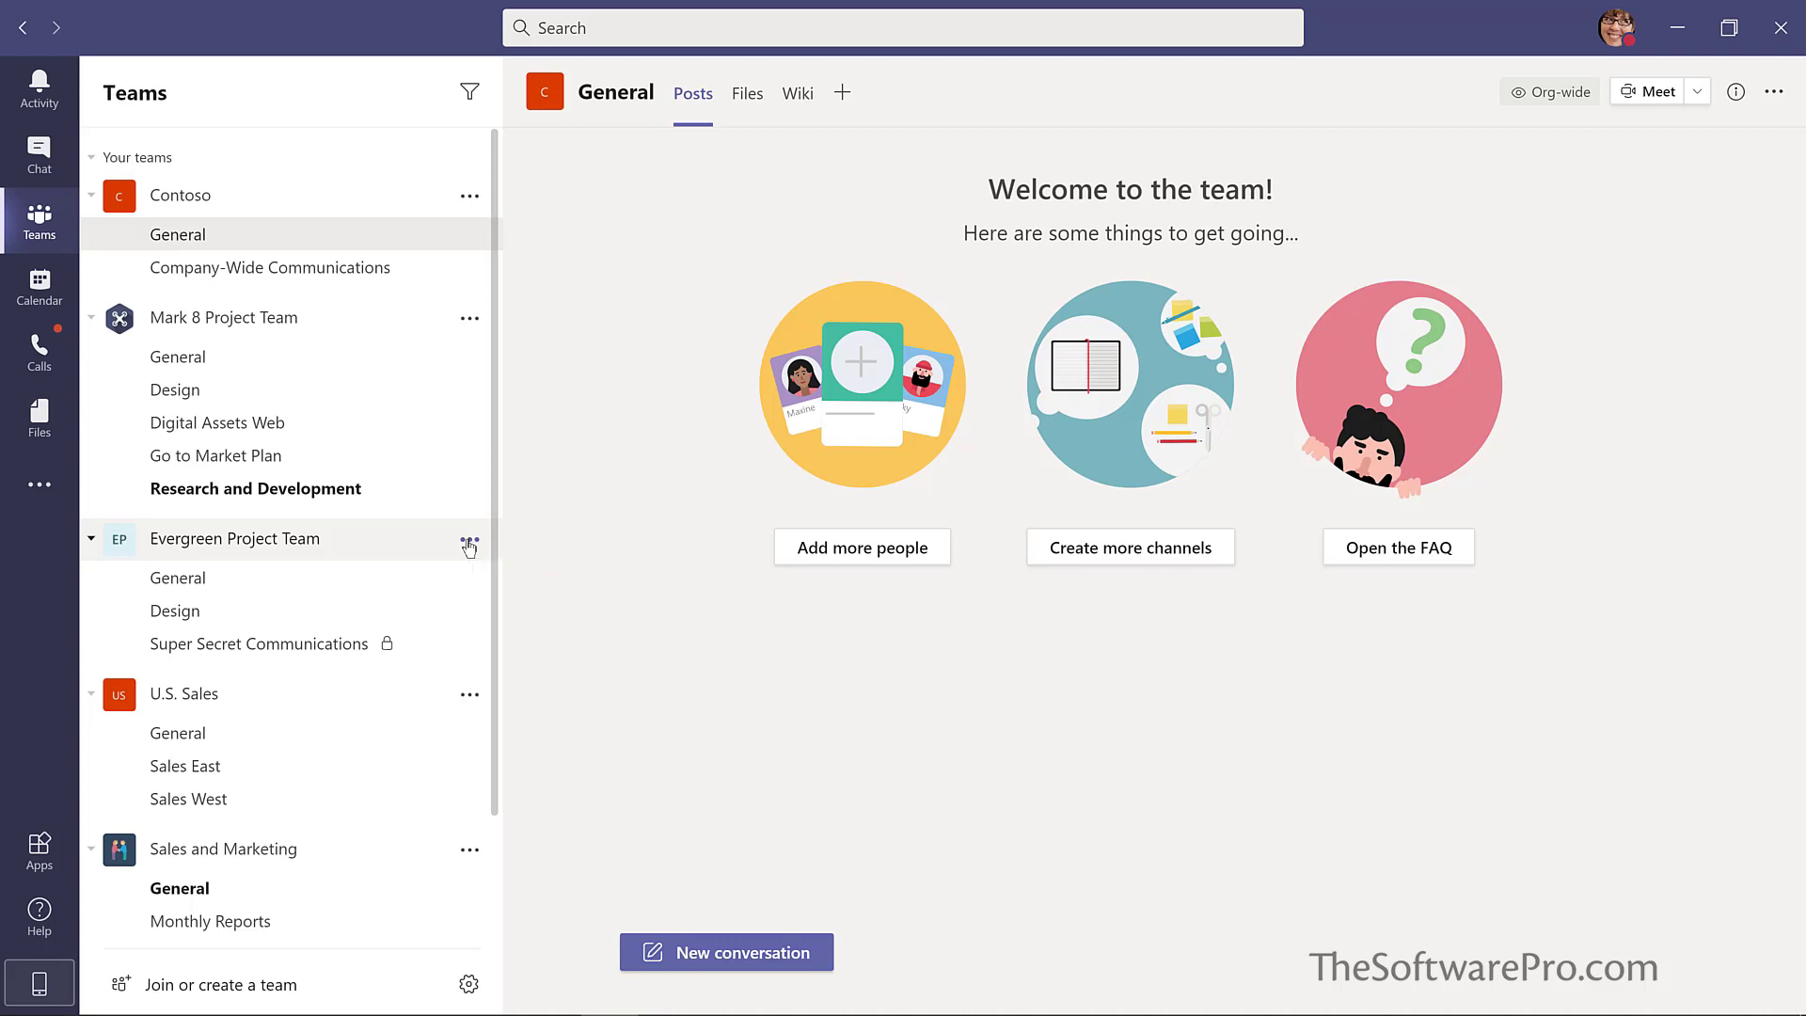
Step: Open the management page of the Evergreen Project Team and expand its list of members and guests
click(468, 544)
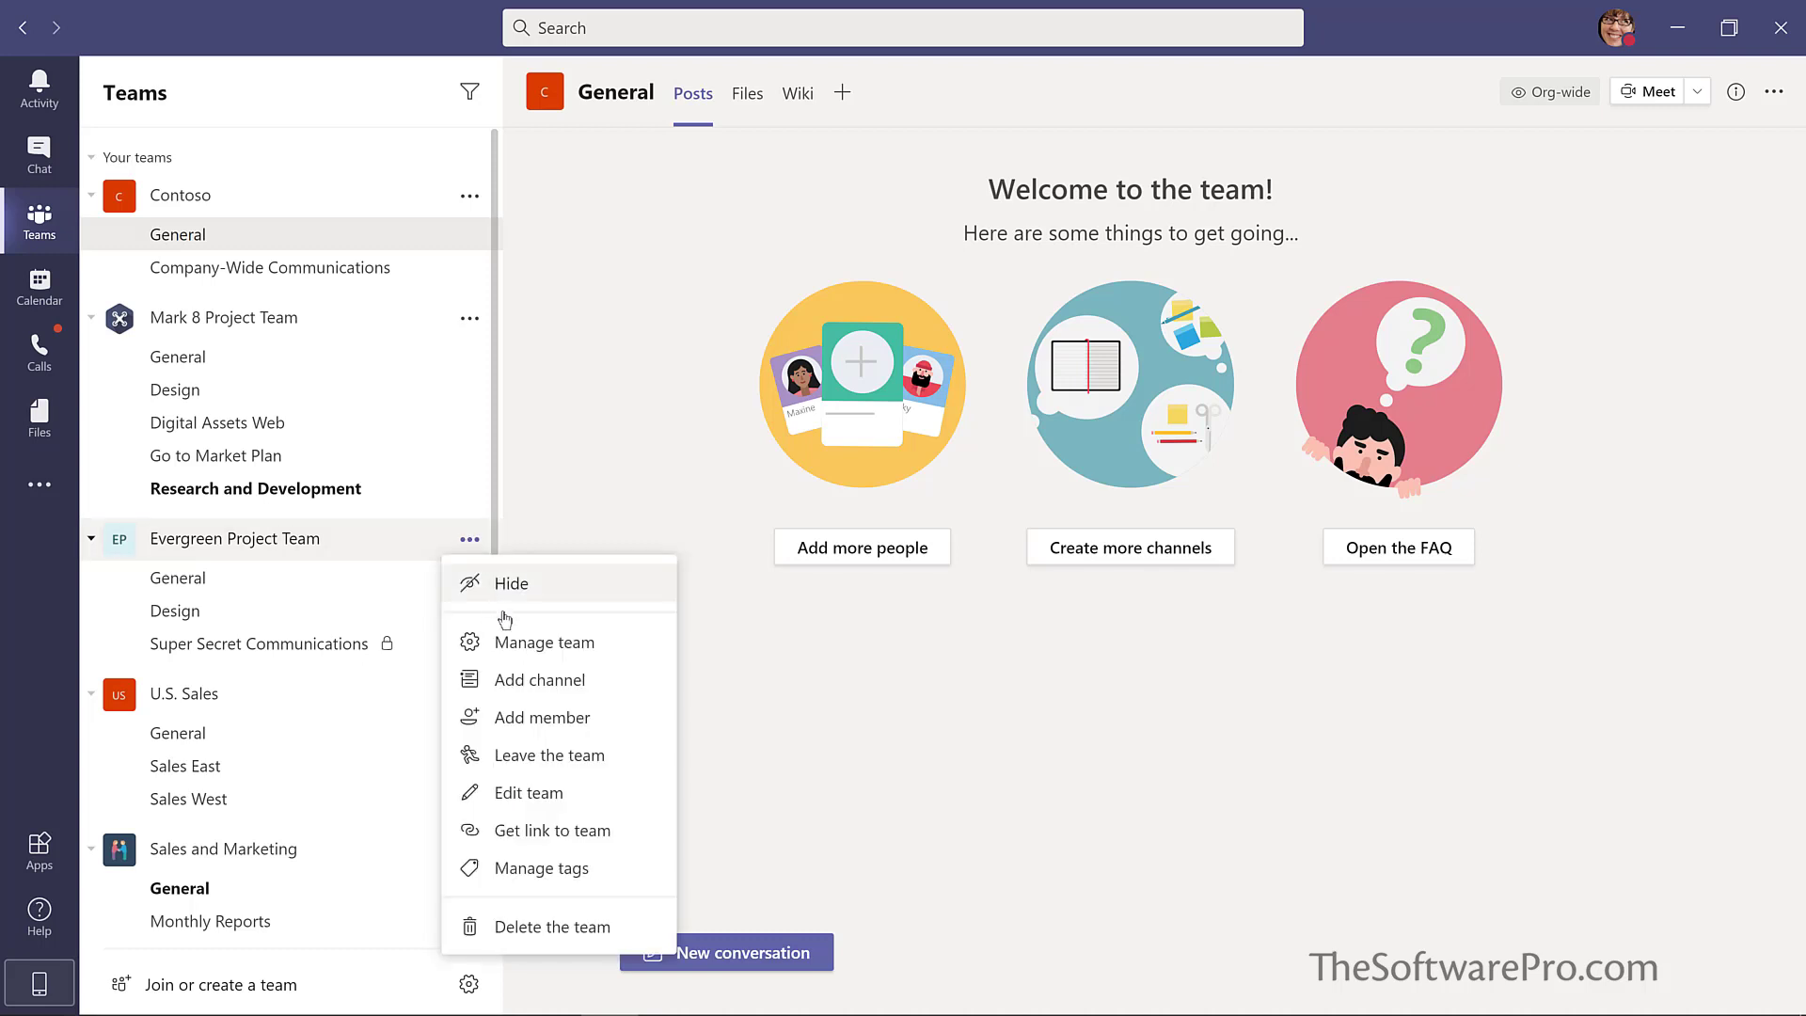
click(520, 651)
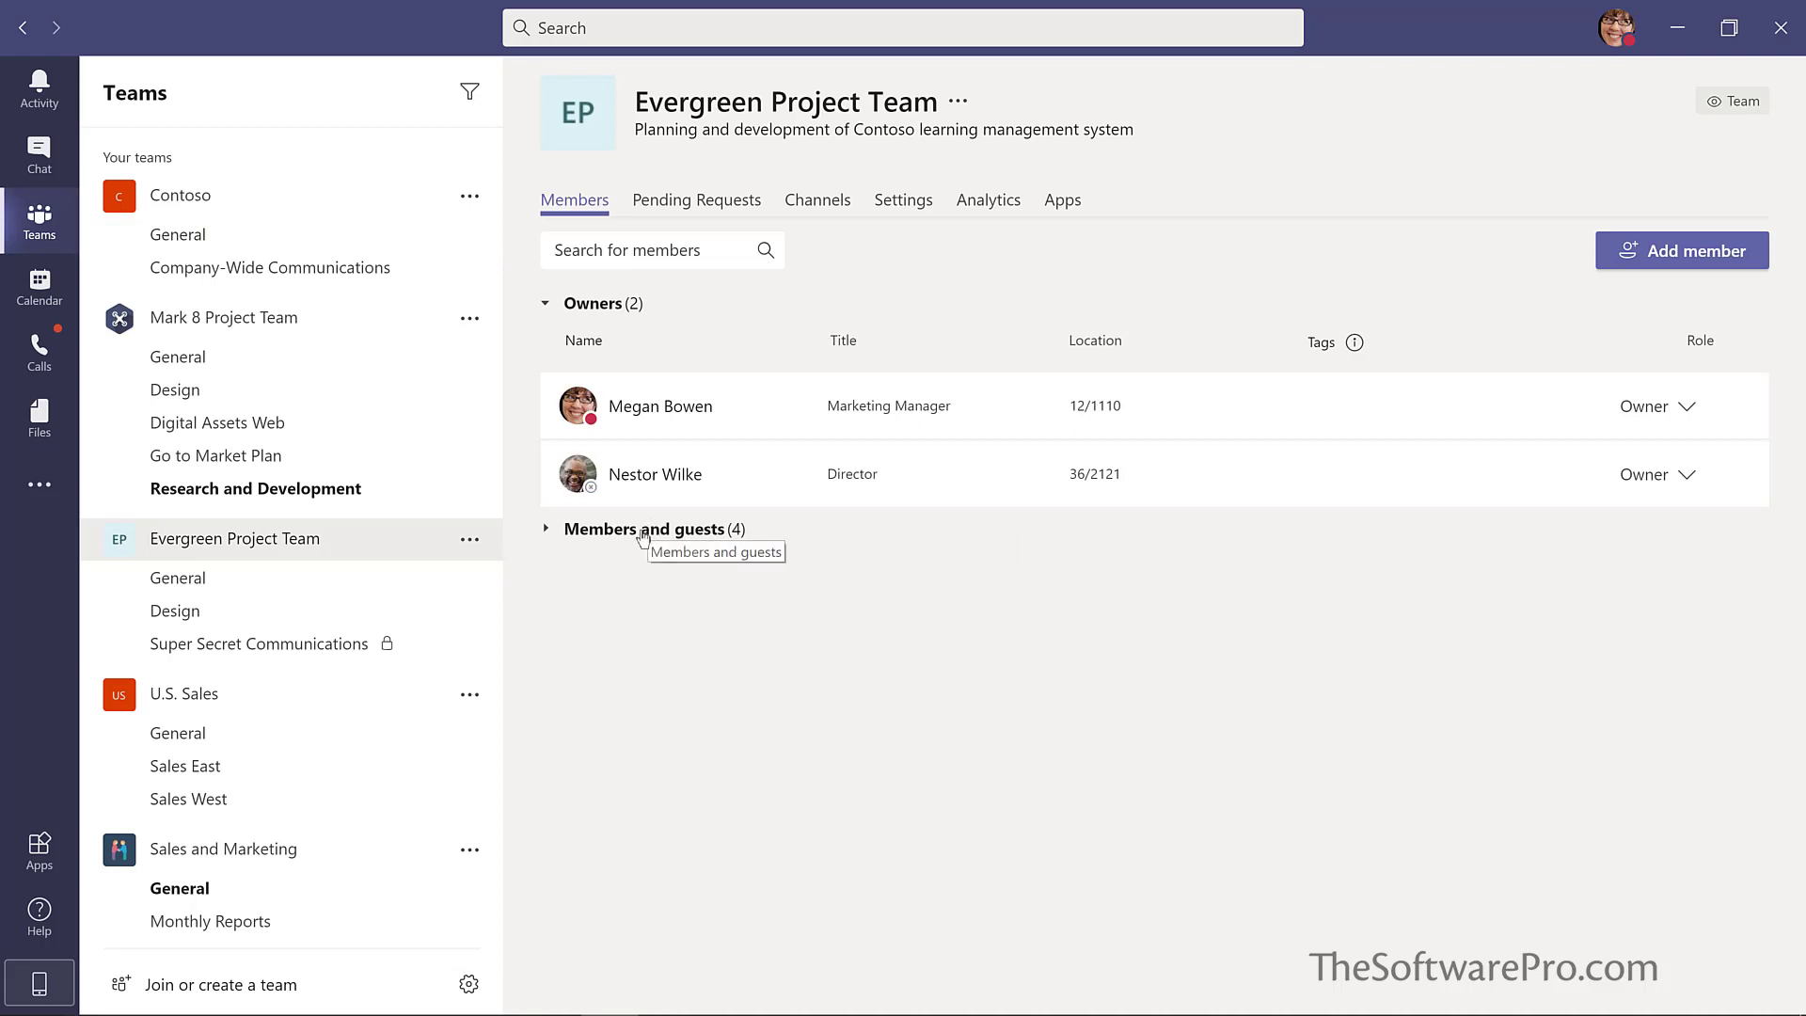
click(647, 532)
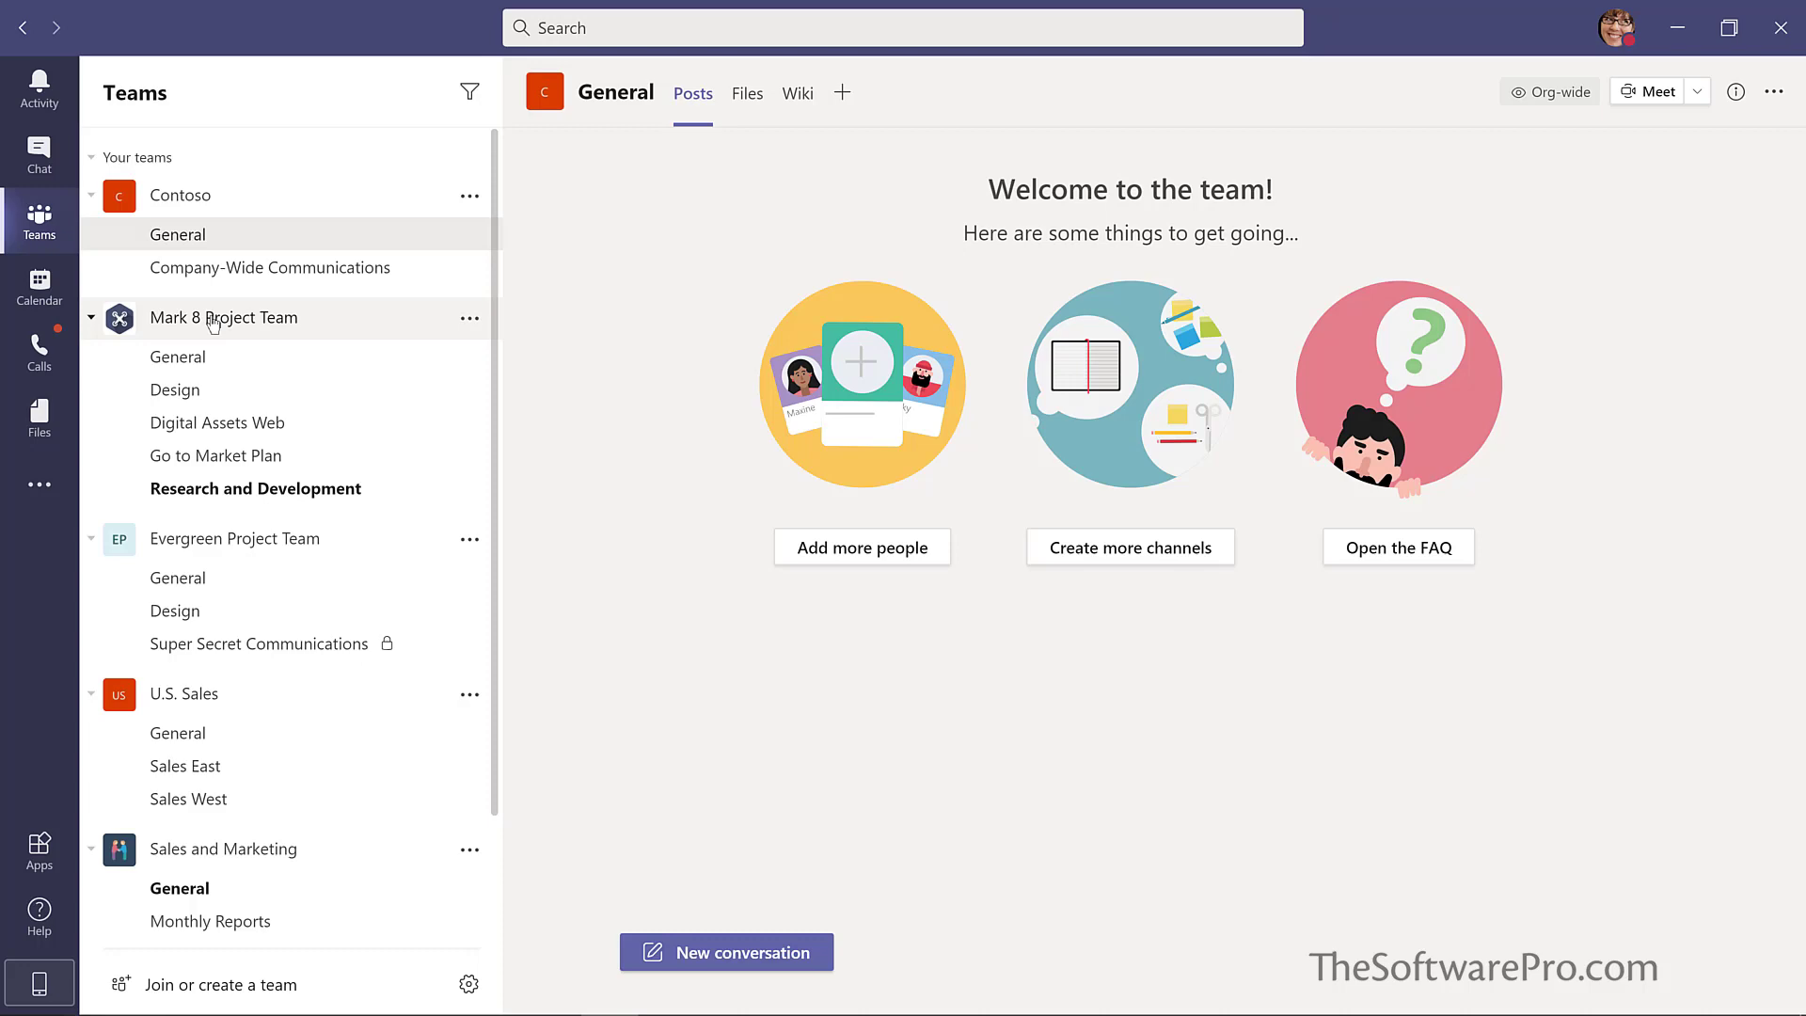
Step: Search for "marketing", narrow the results to files and show the available file filters
click(593, 25)
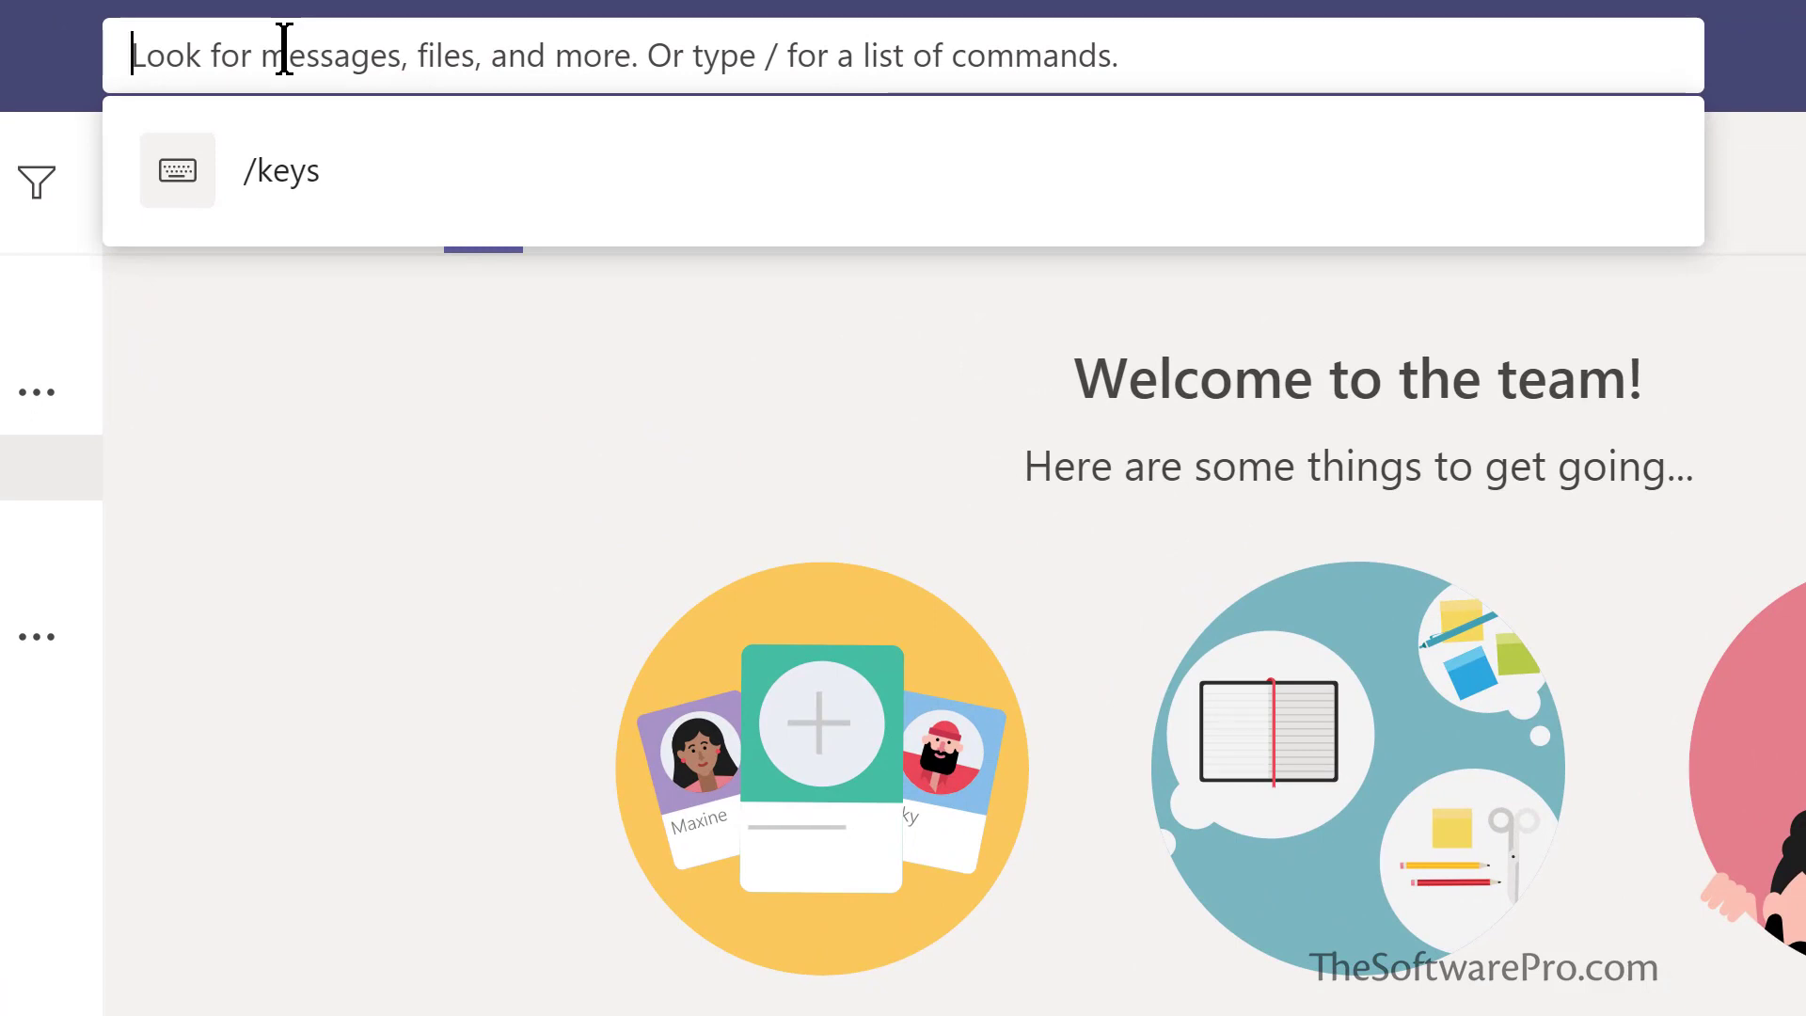
text(marketing)
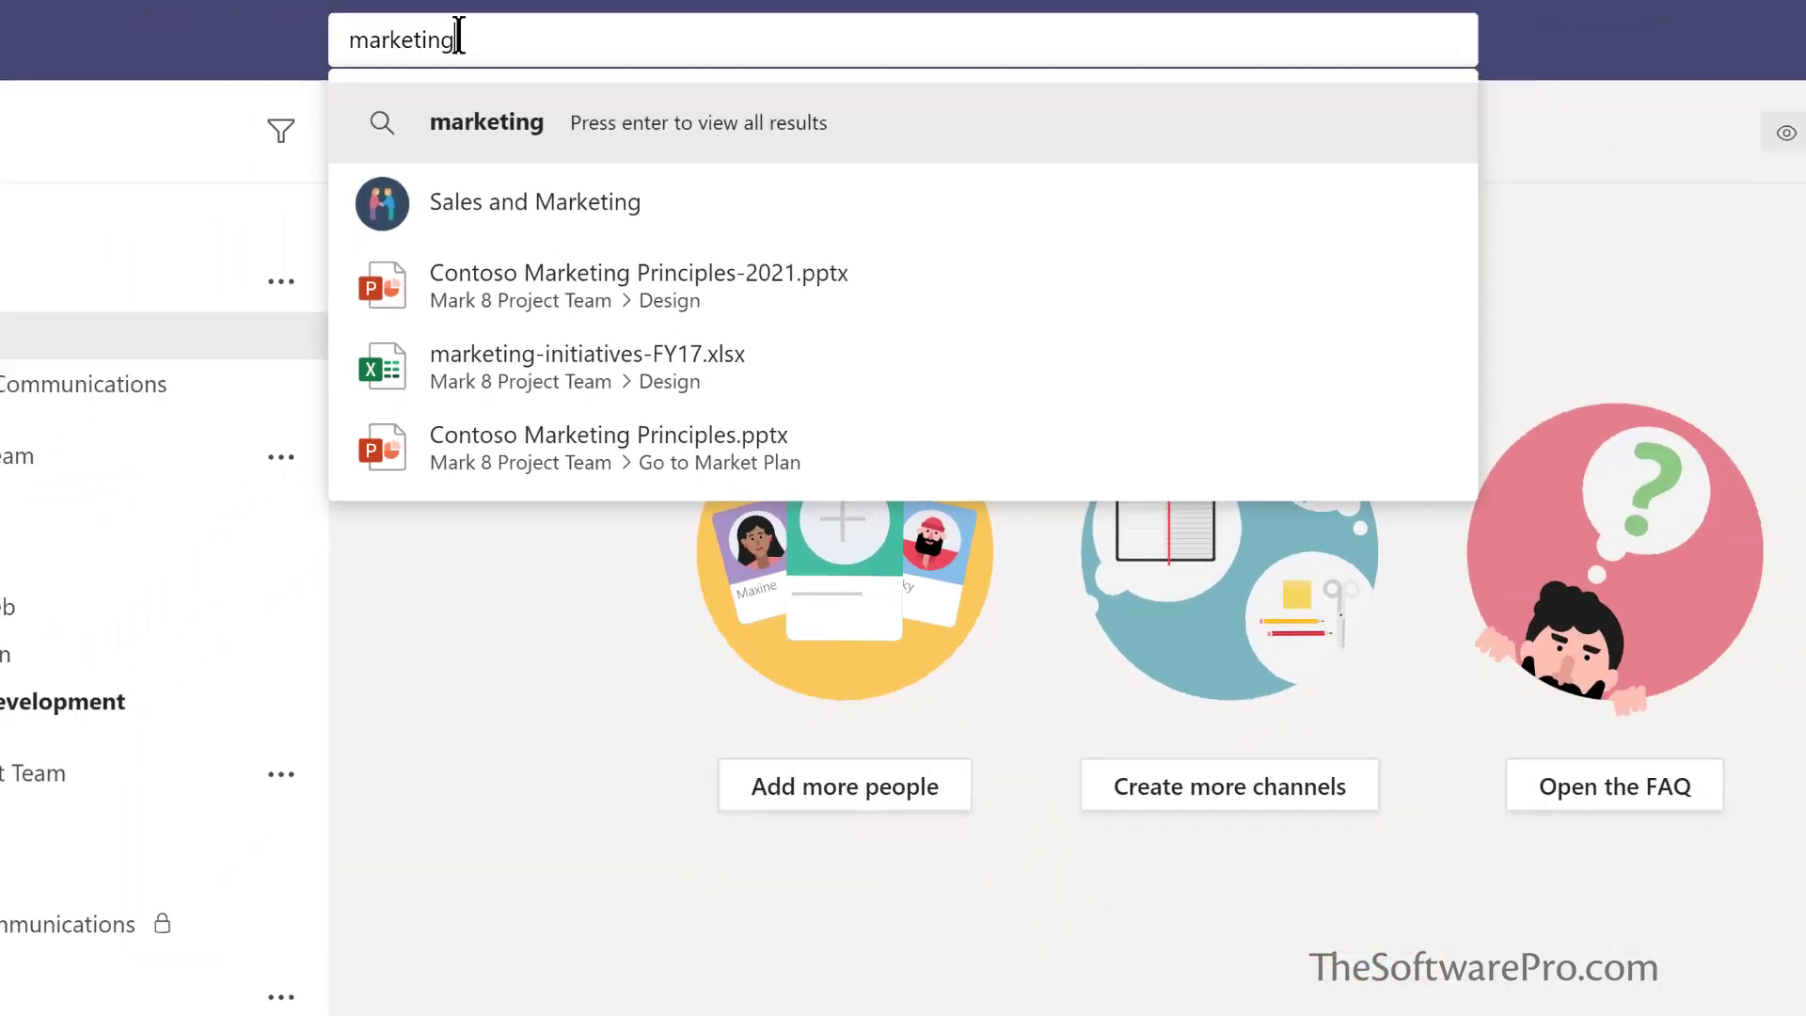
key(Return)
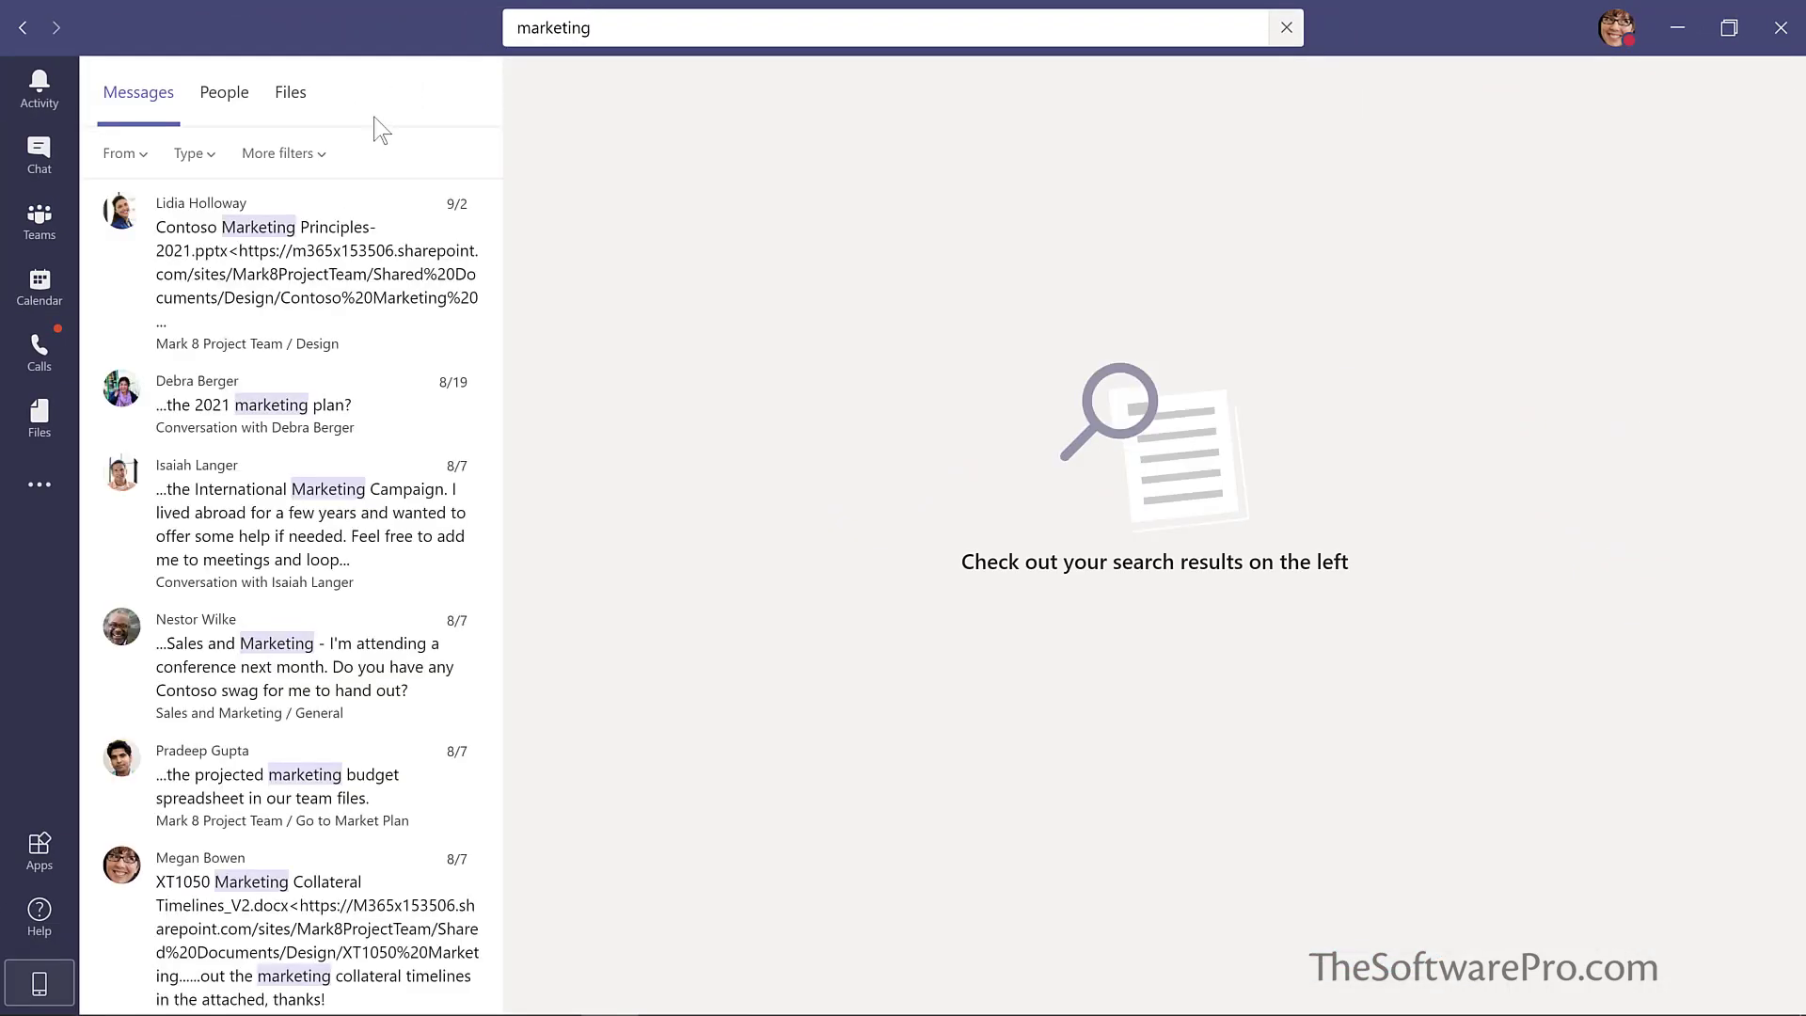
click(288, 94)
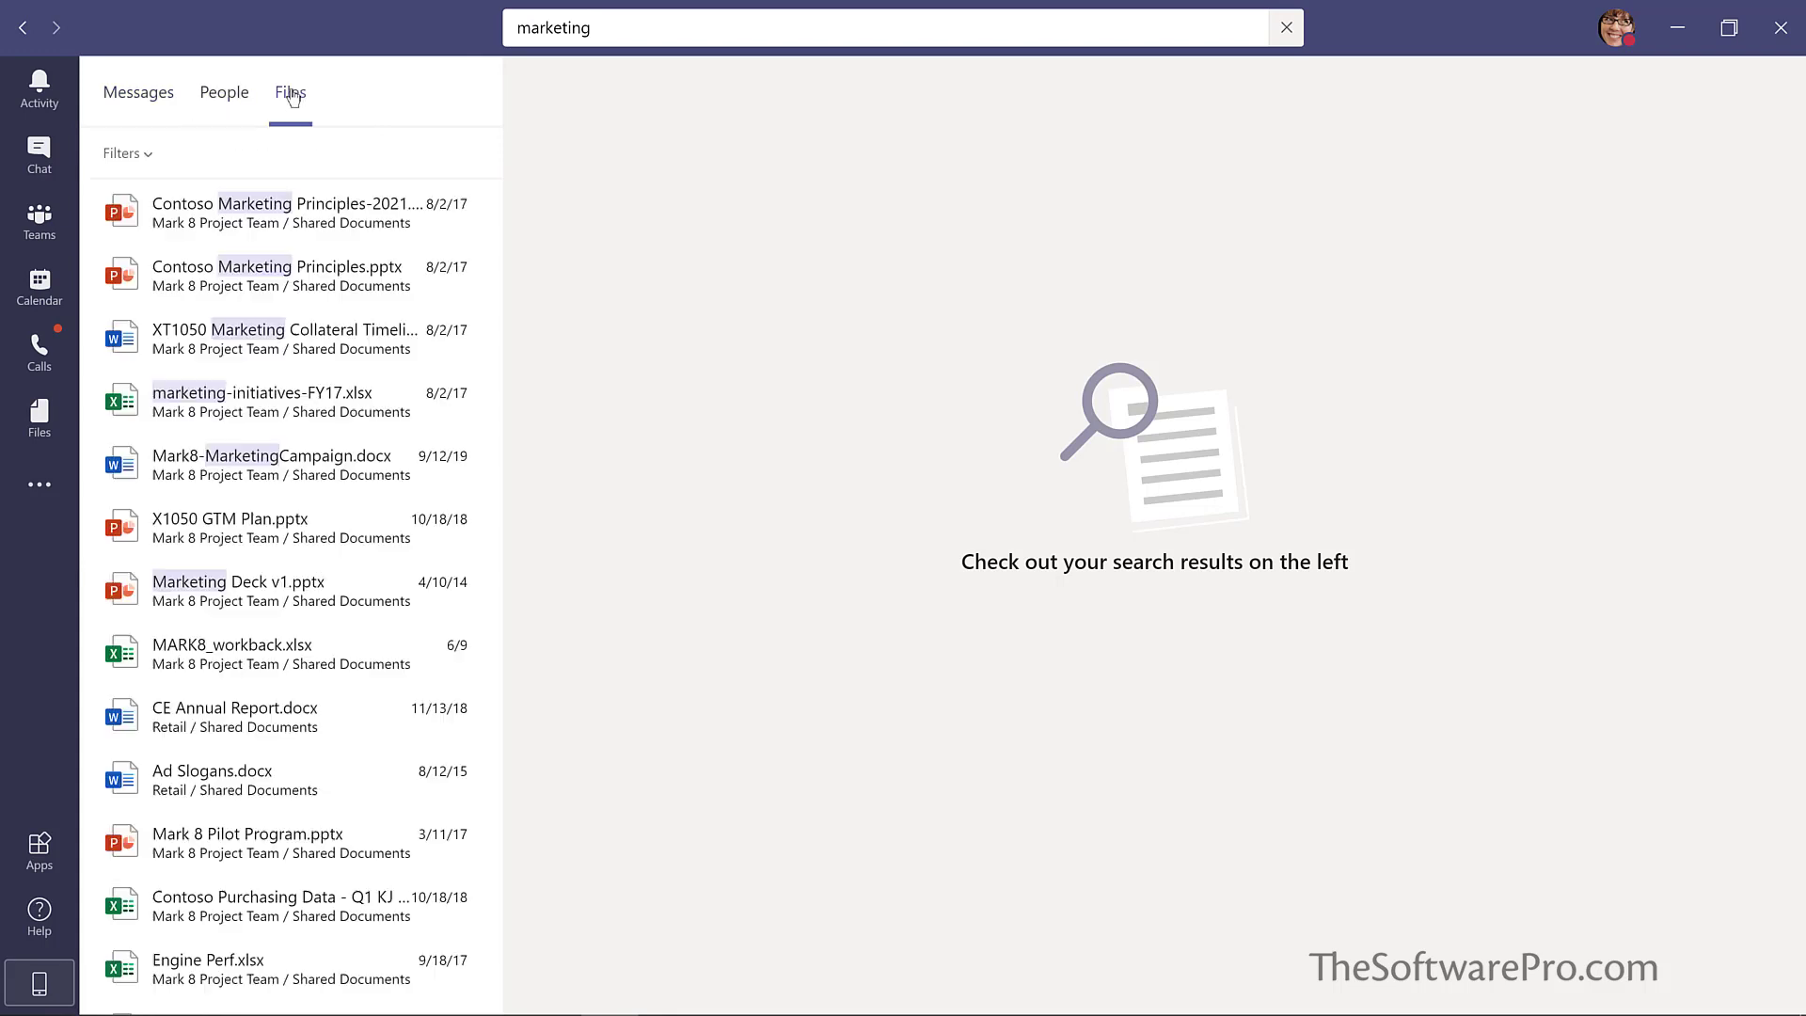
click(147, 156)
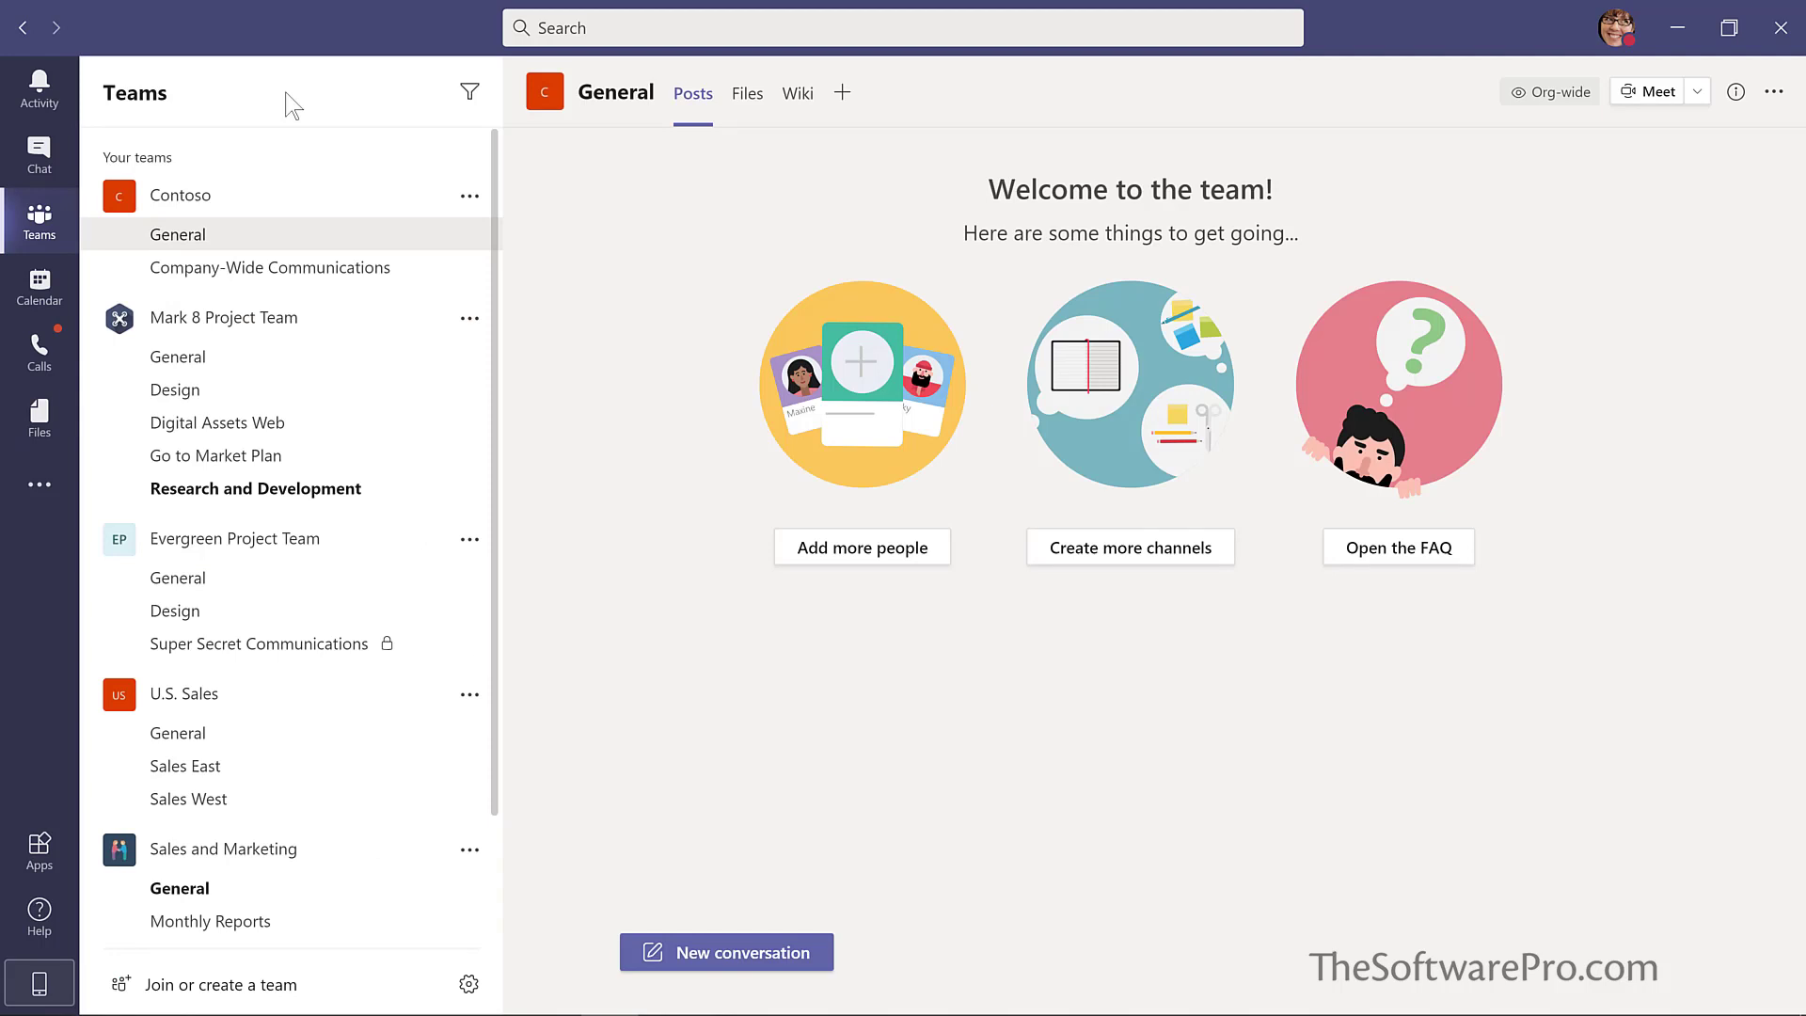
Step: Run the /keys command to view the list of keyboard shortcuts, and close the list
key(ctrl+e)
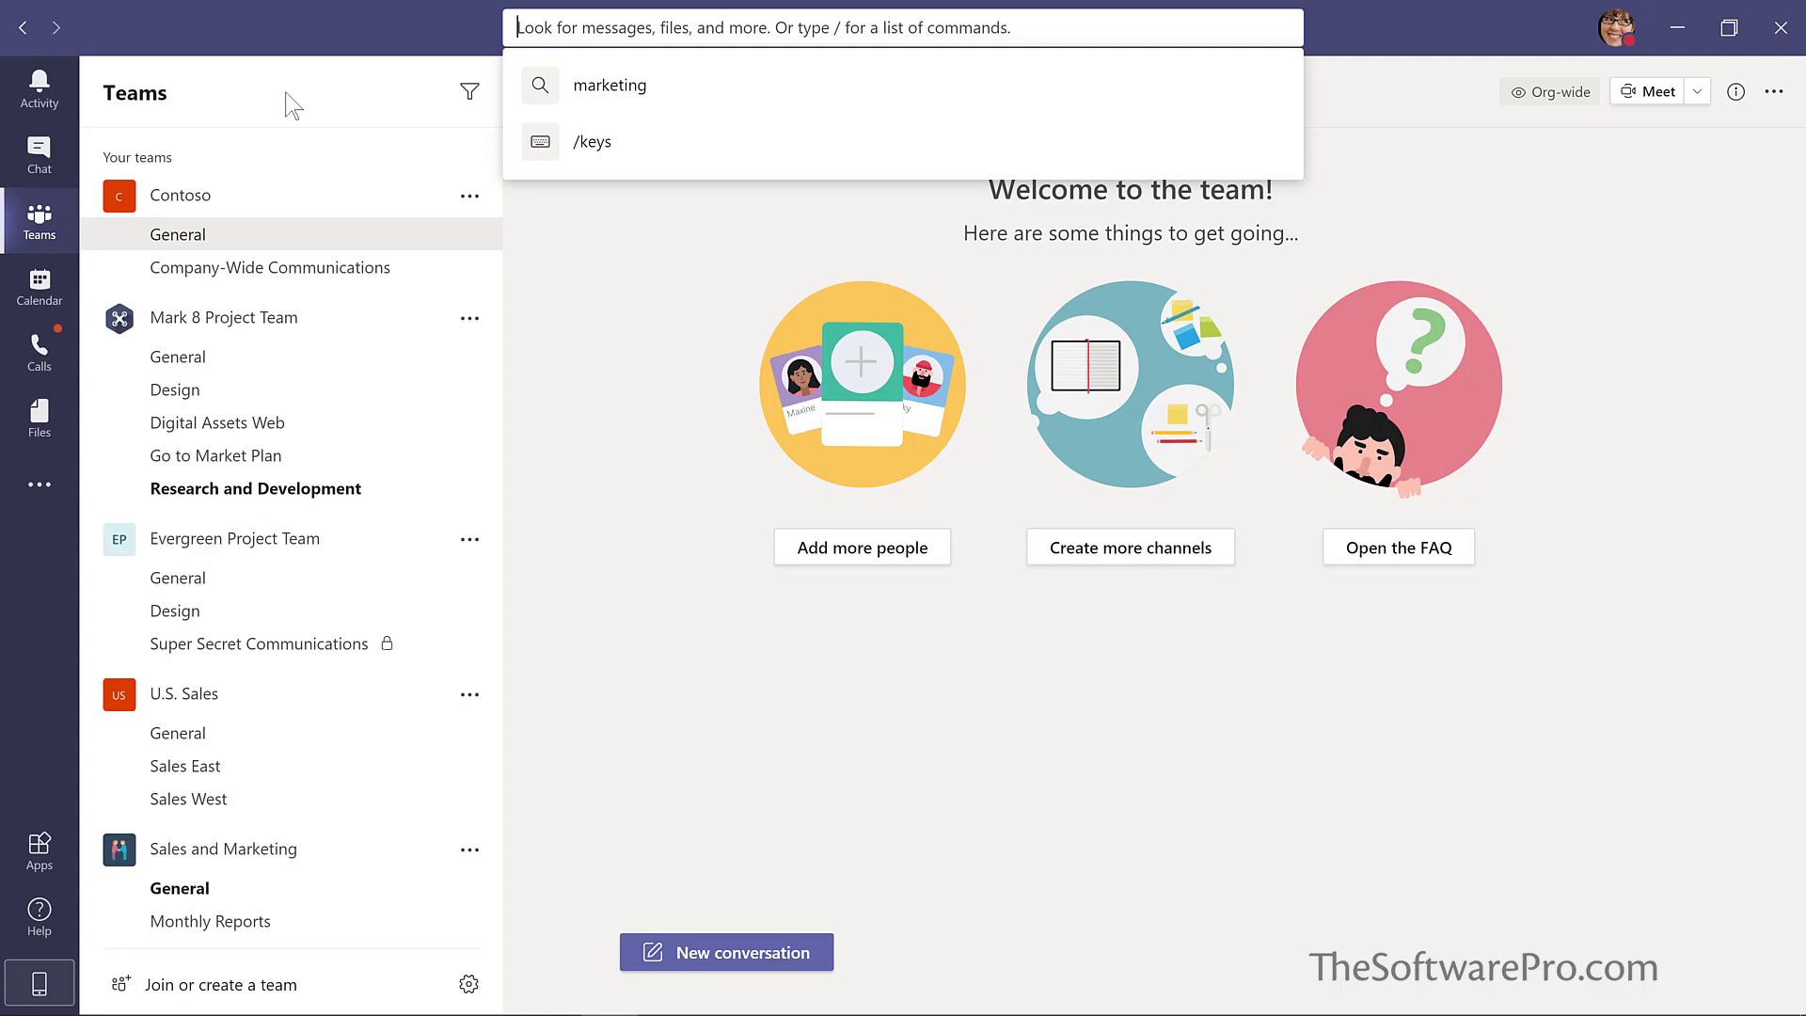
text(/)
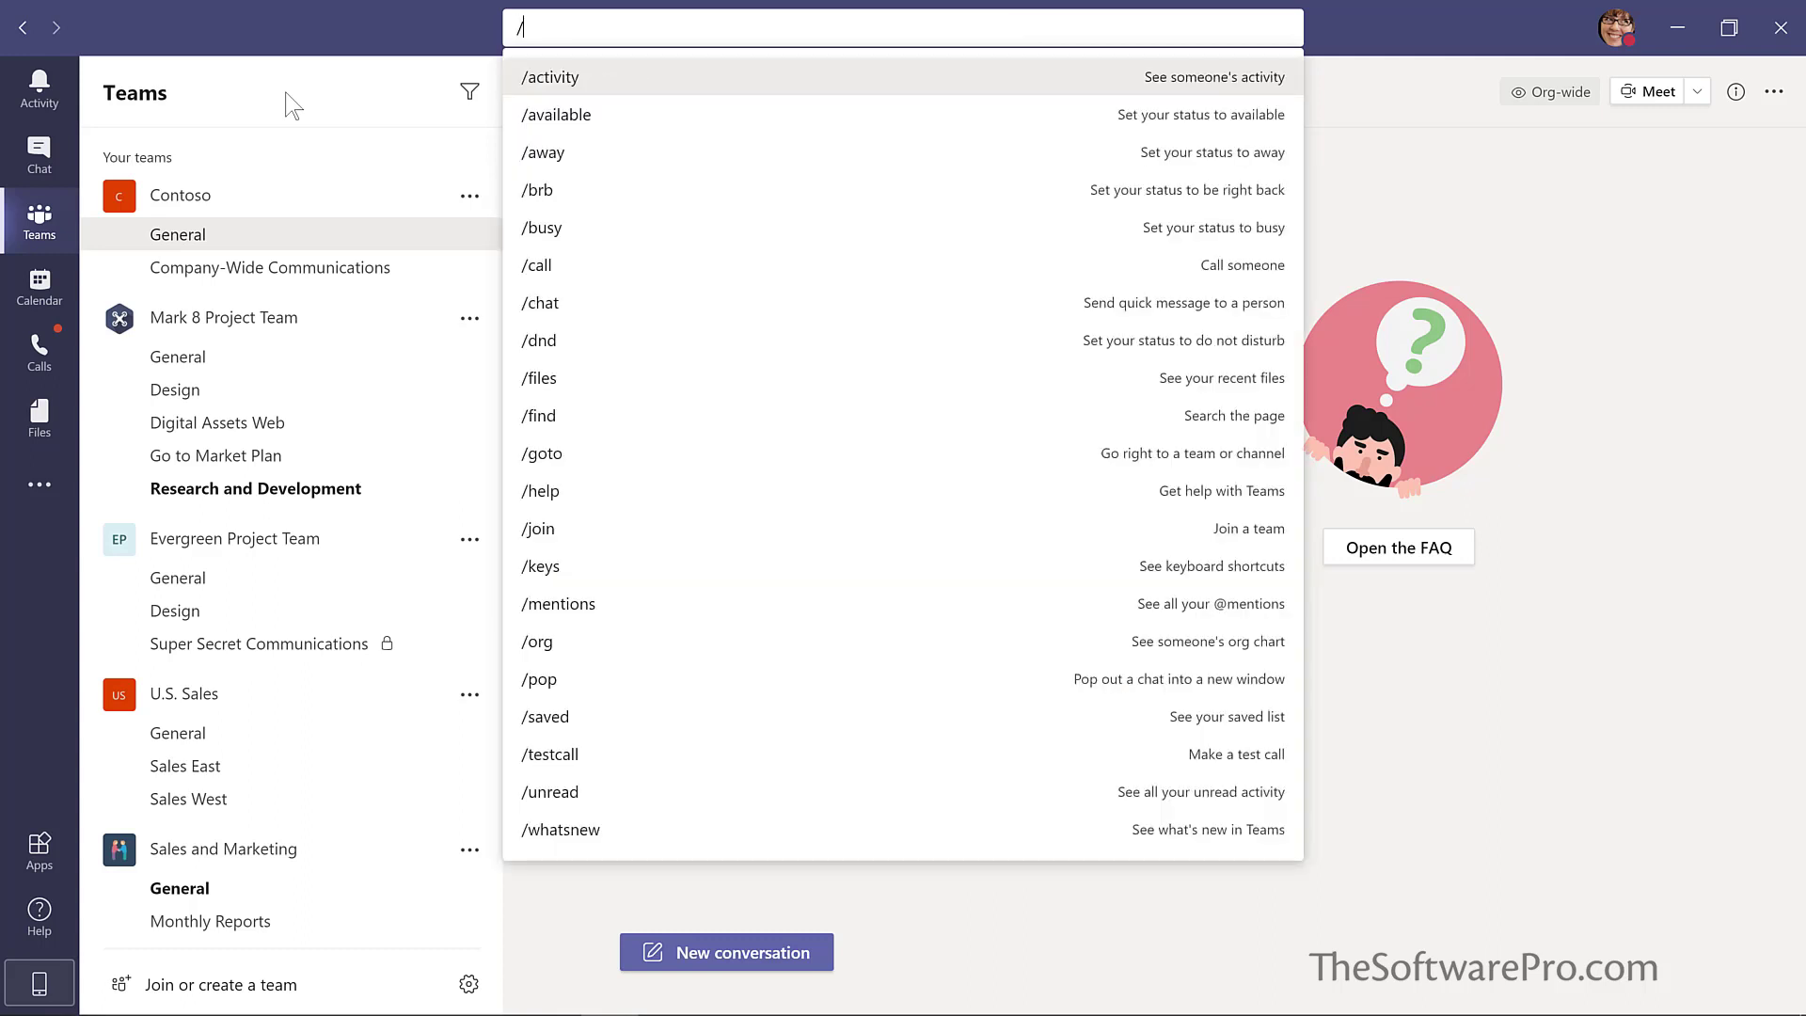
text(keys)
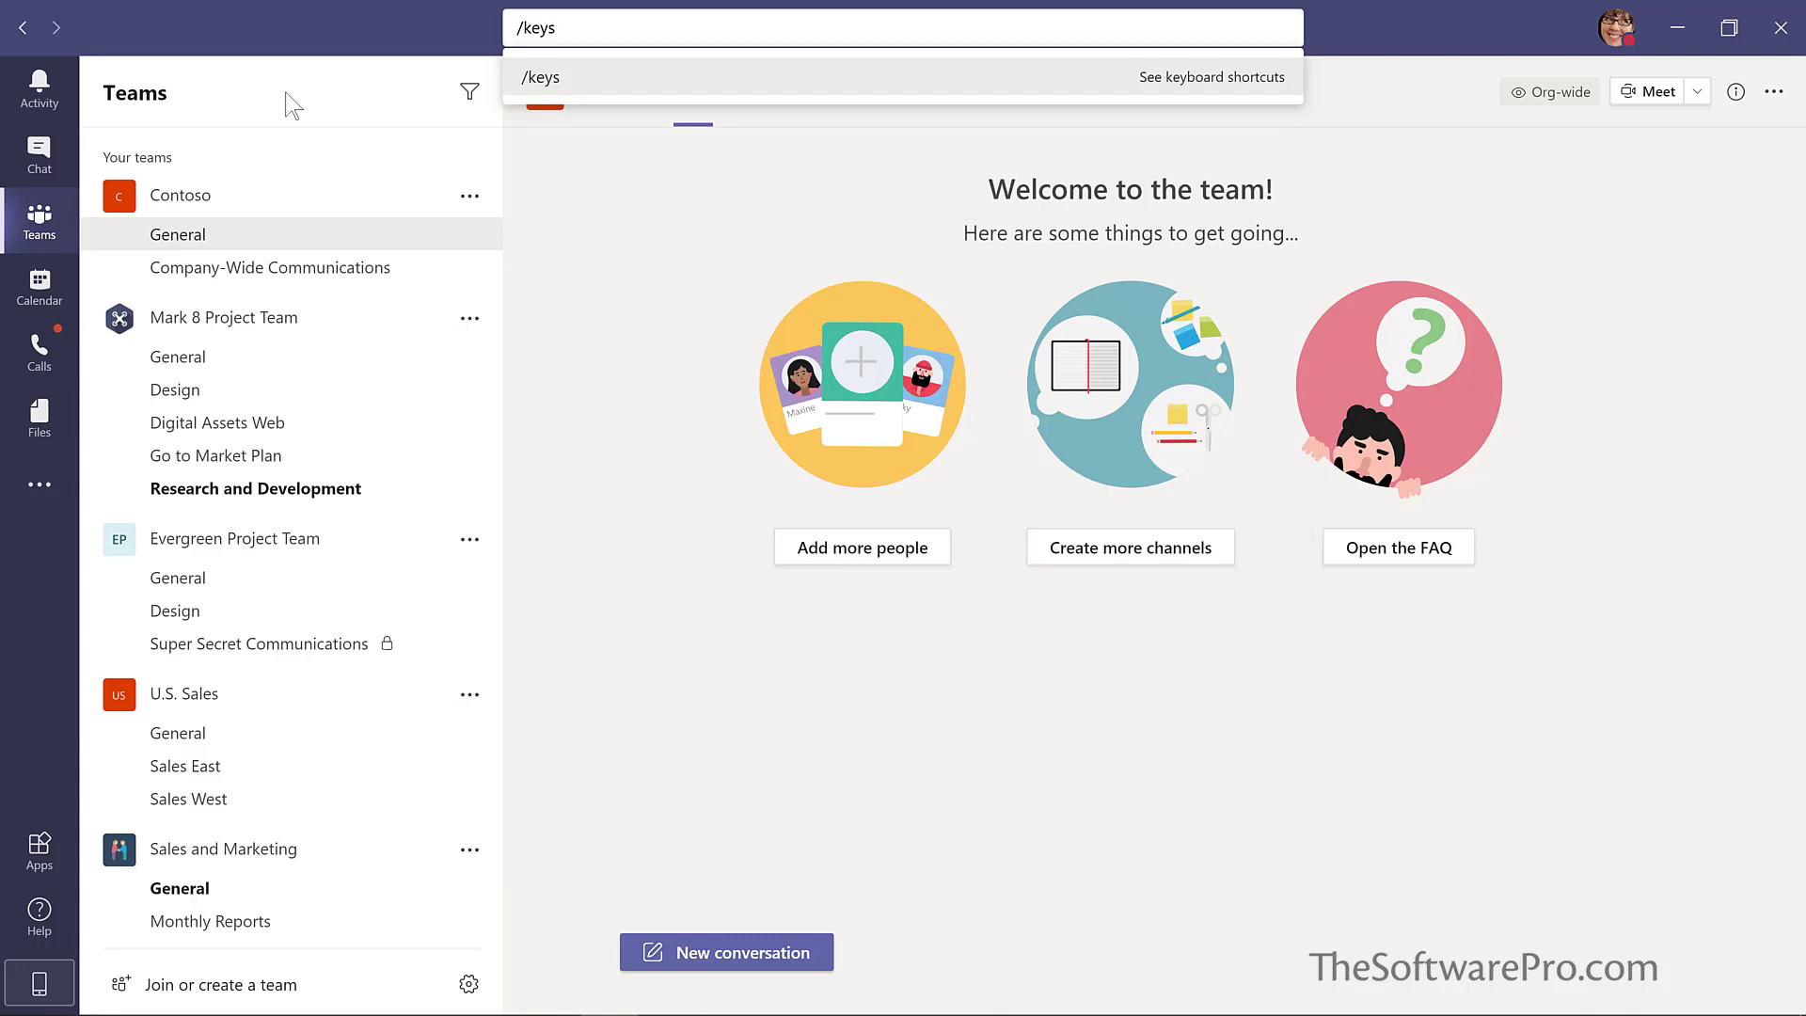
key(Return)
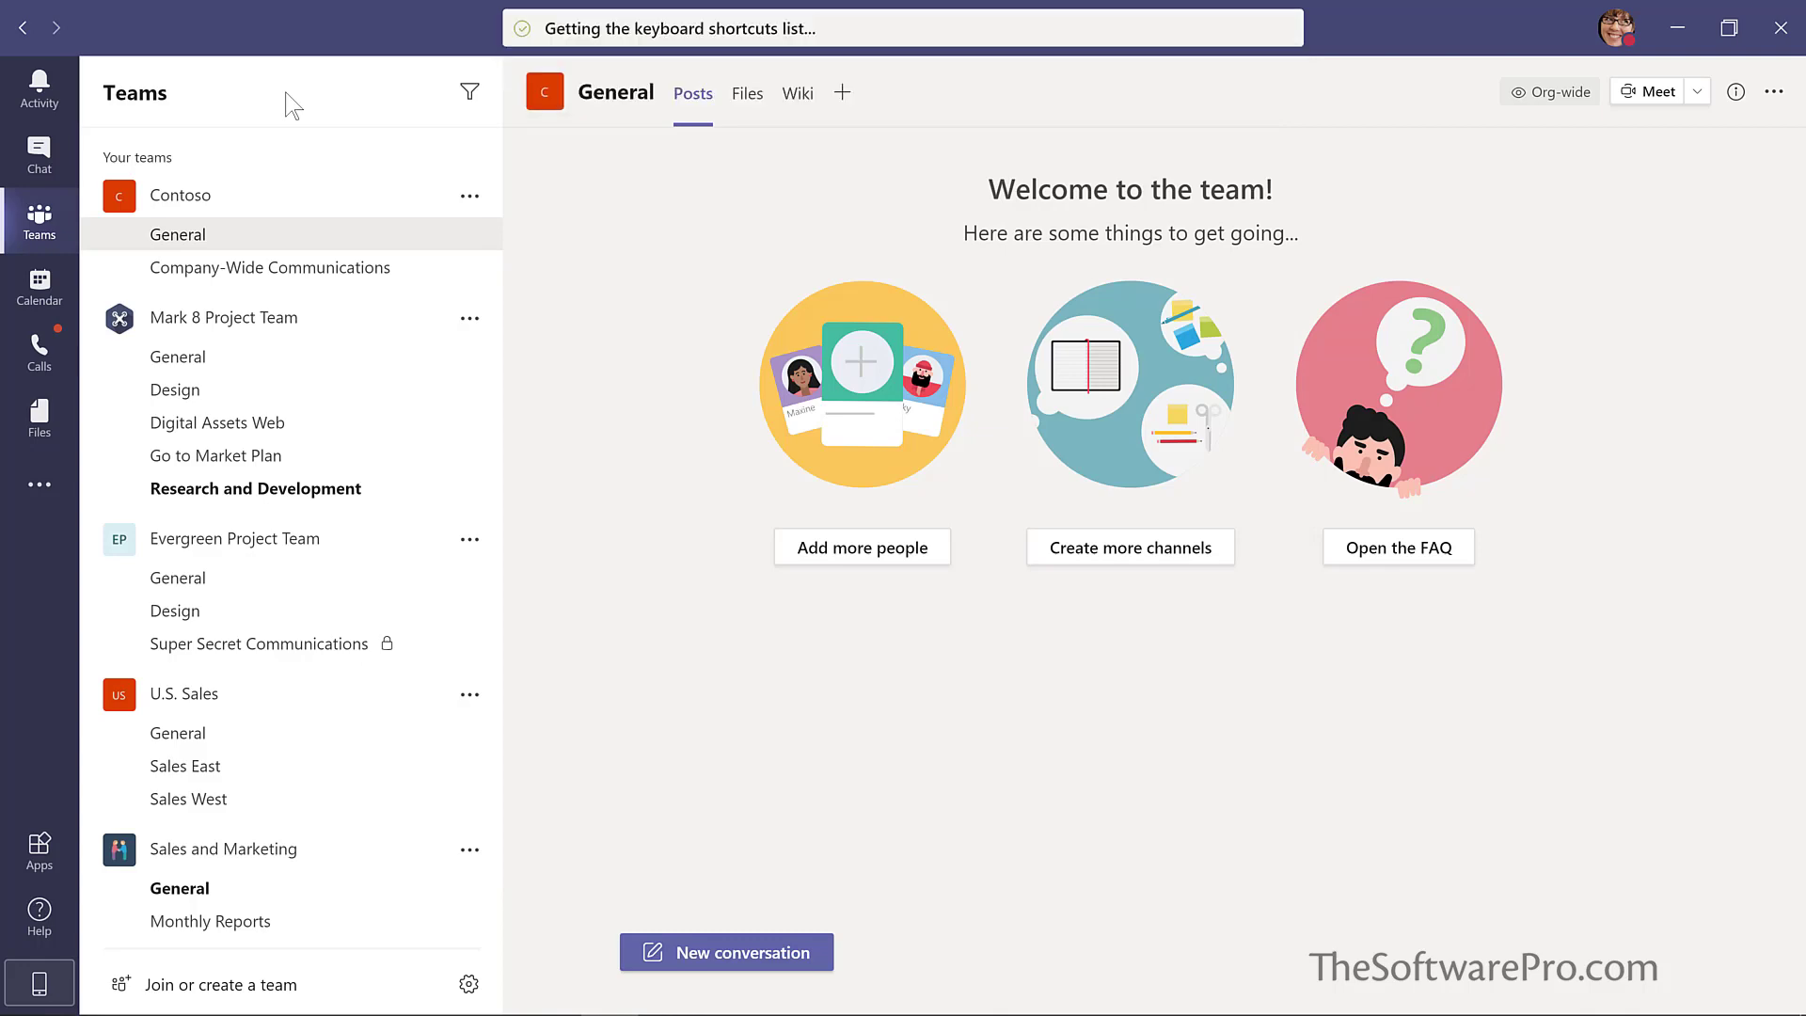
key(Escape)
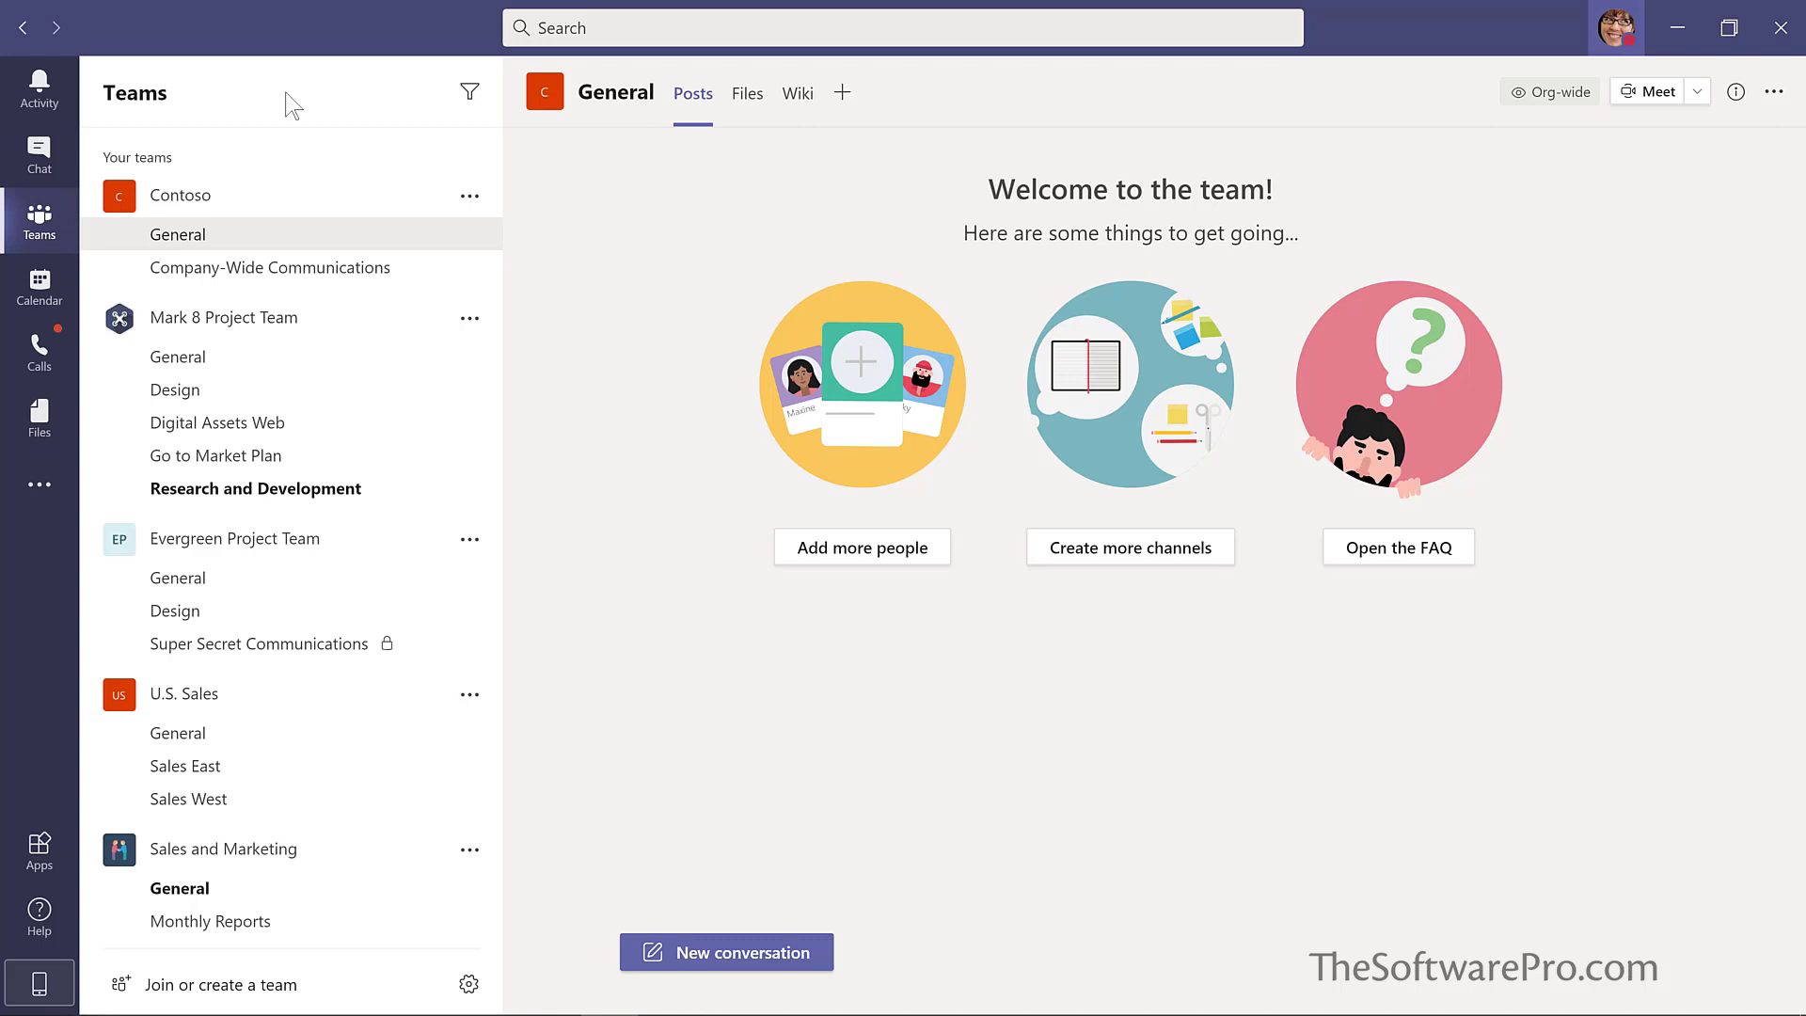
Step: Run the /whatsnew command to see what's new in Teams
key(ctrl+slash)
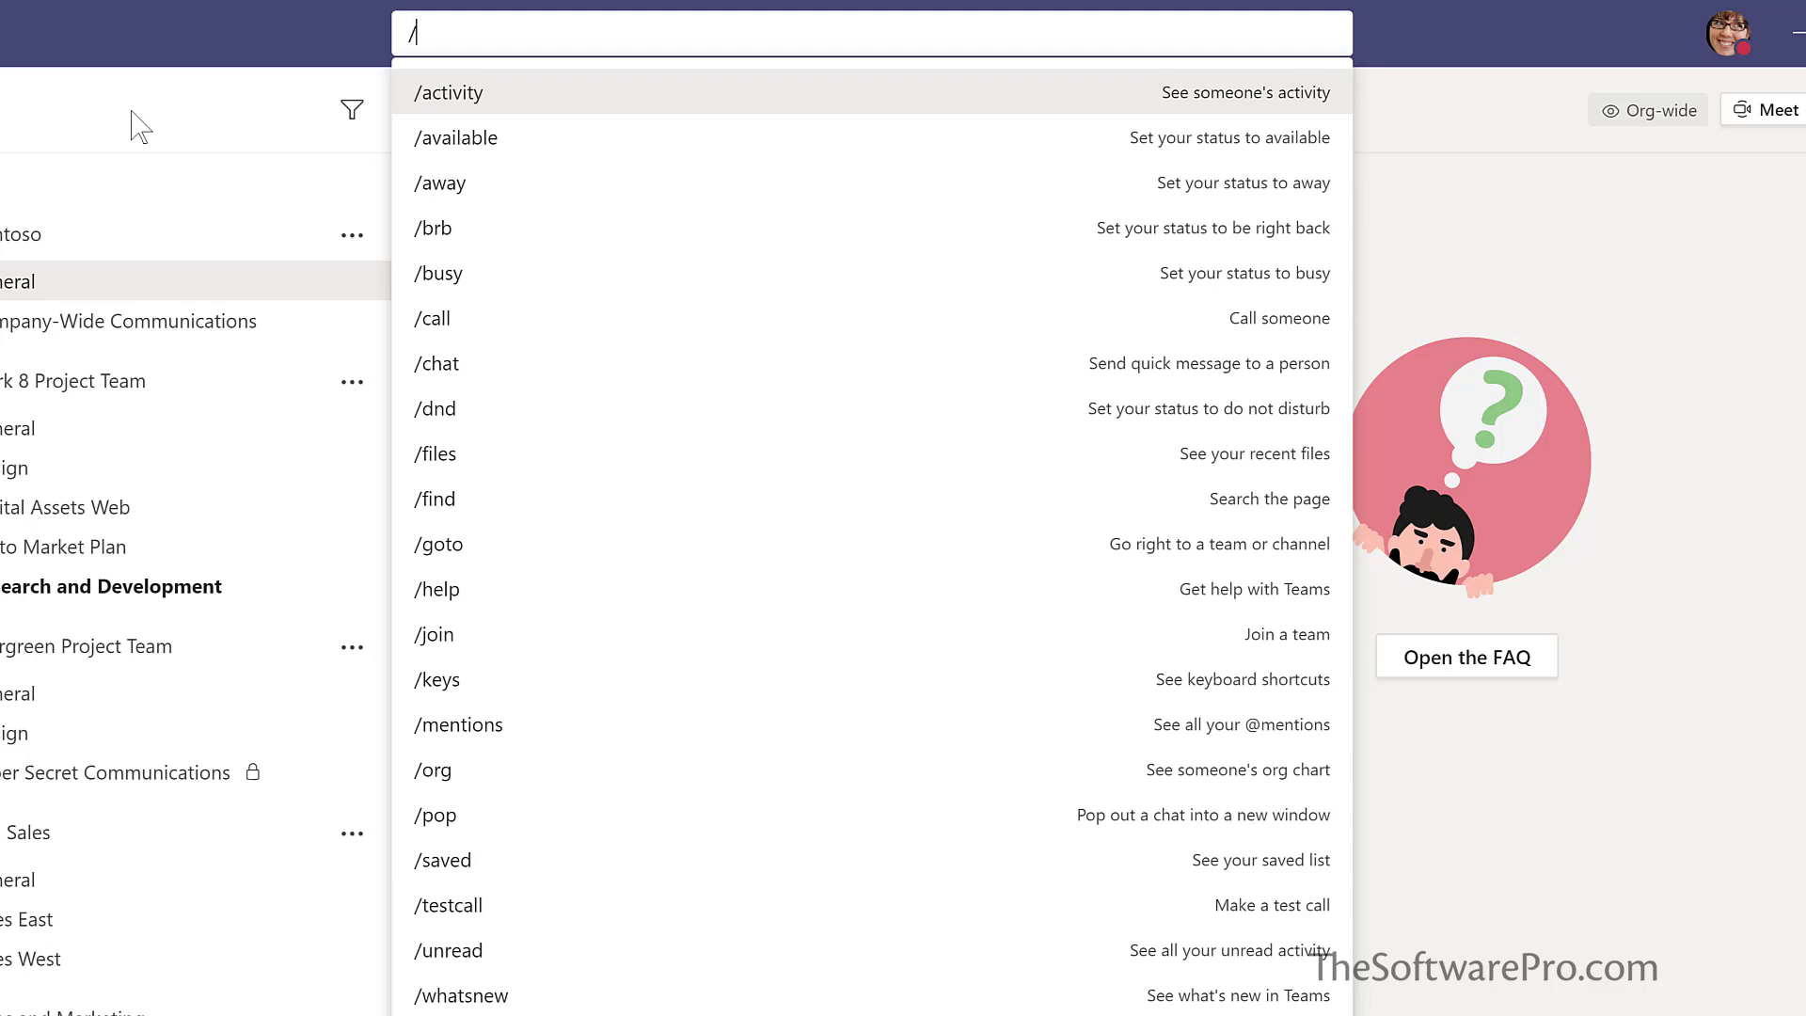
text(whatsnew)
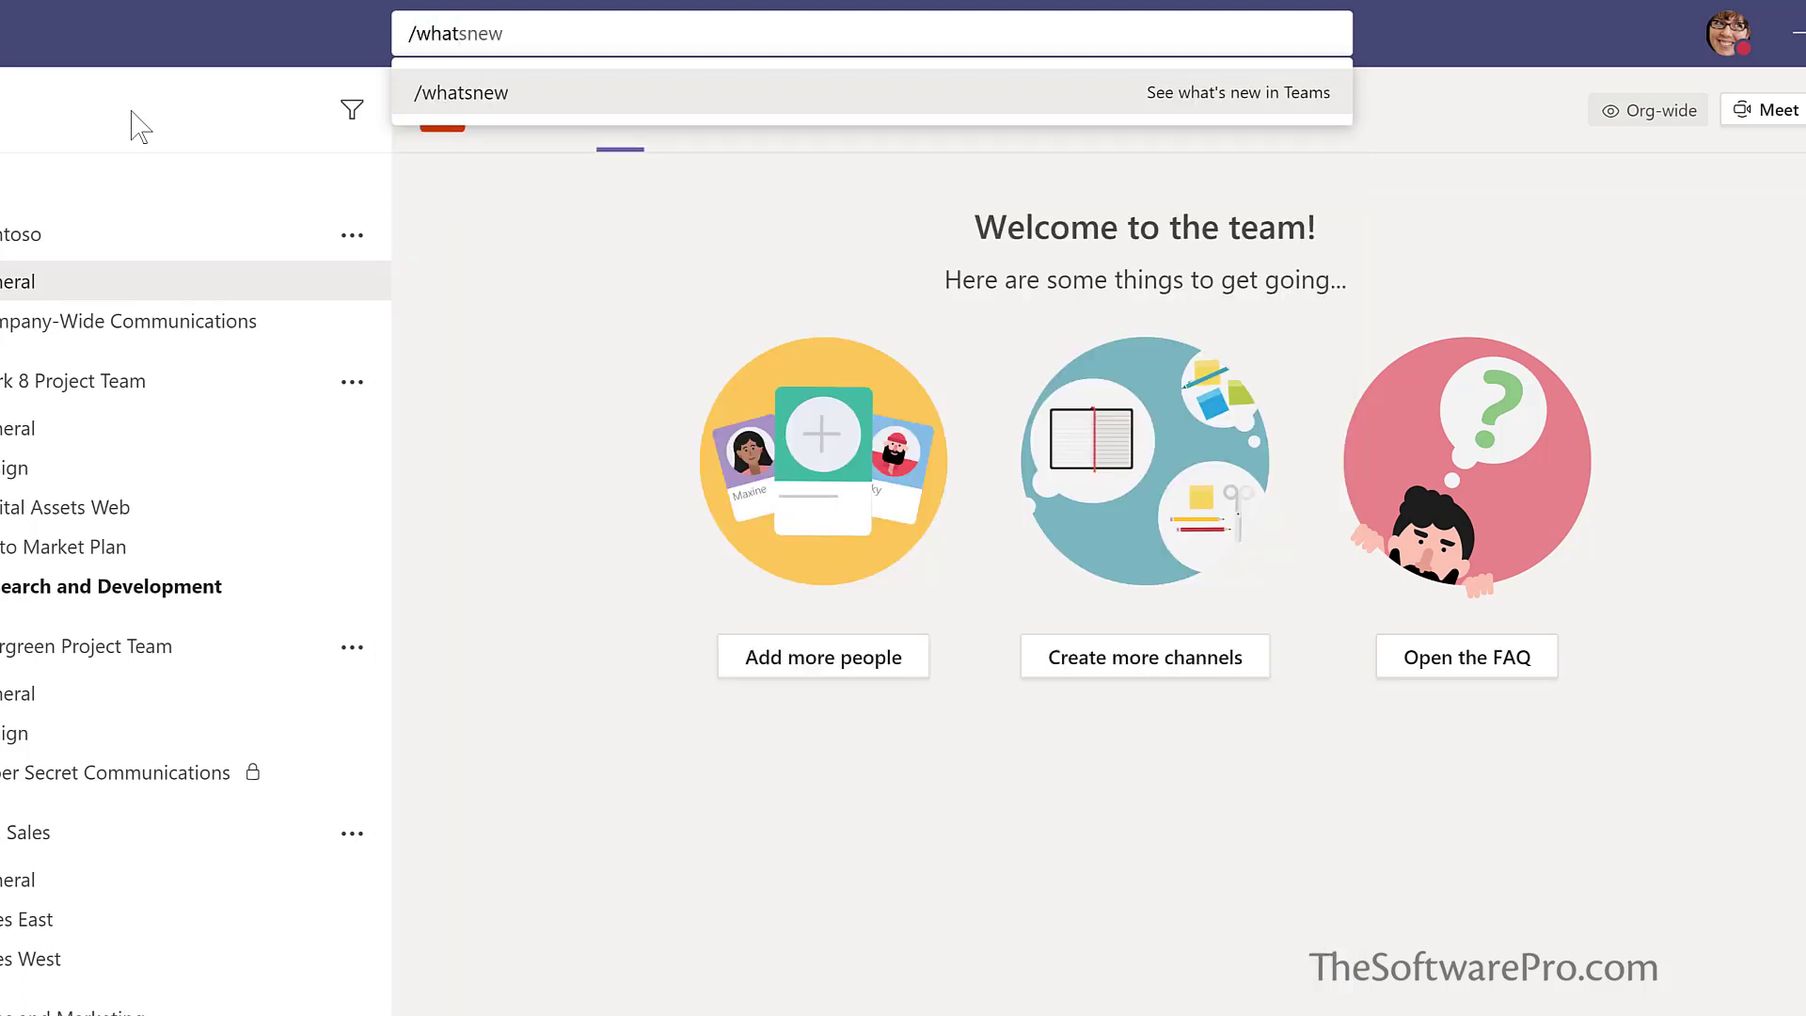
key(Return)
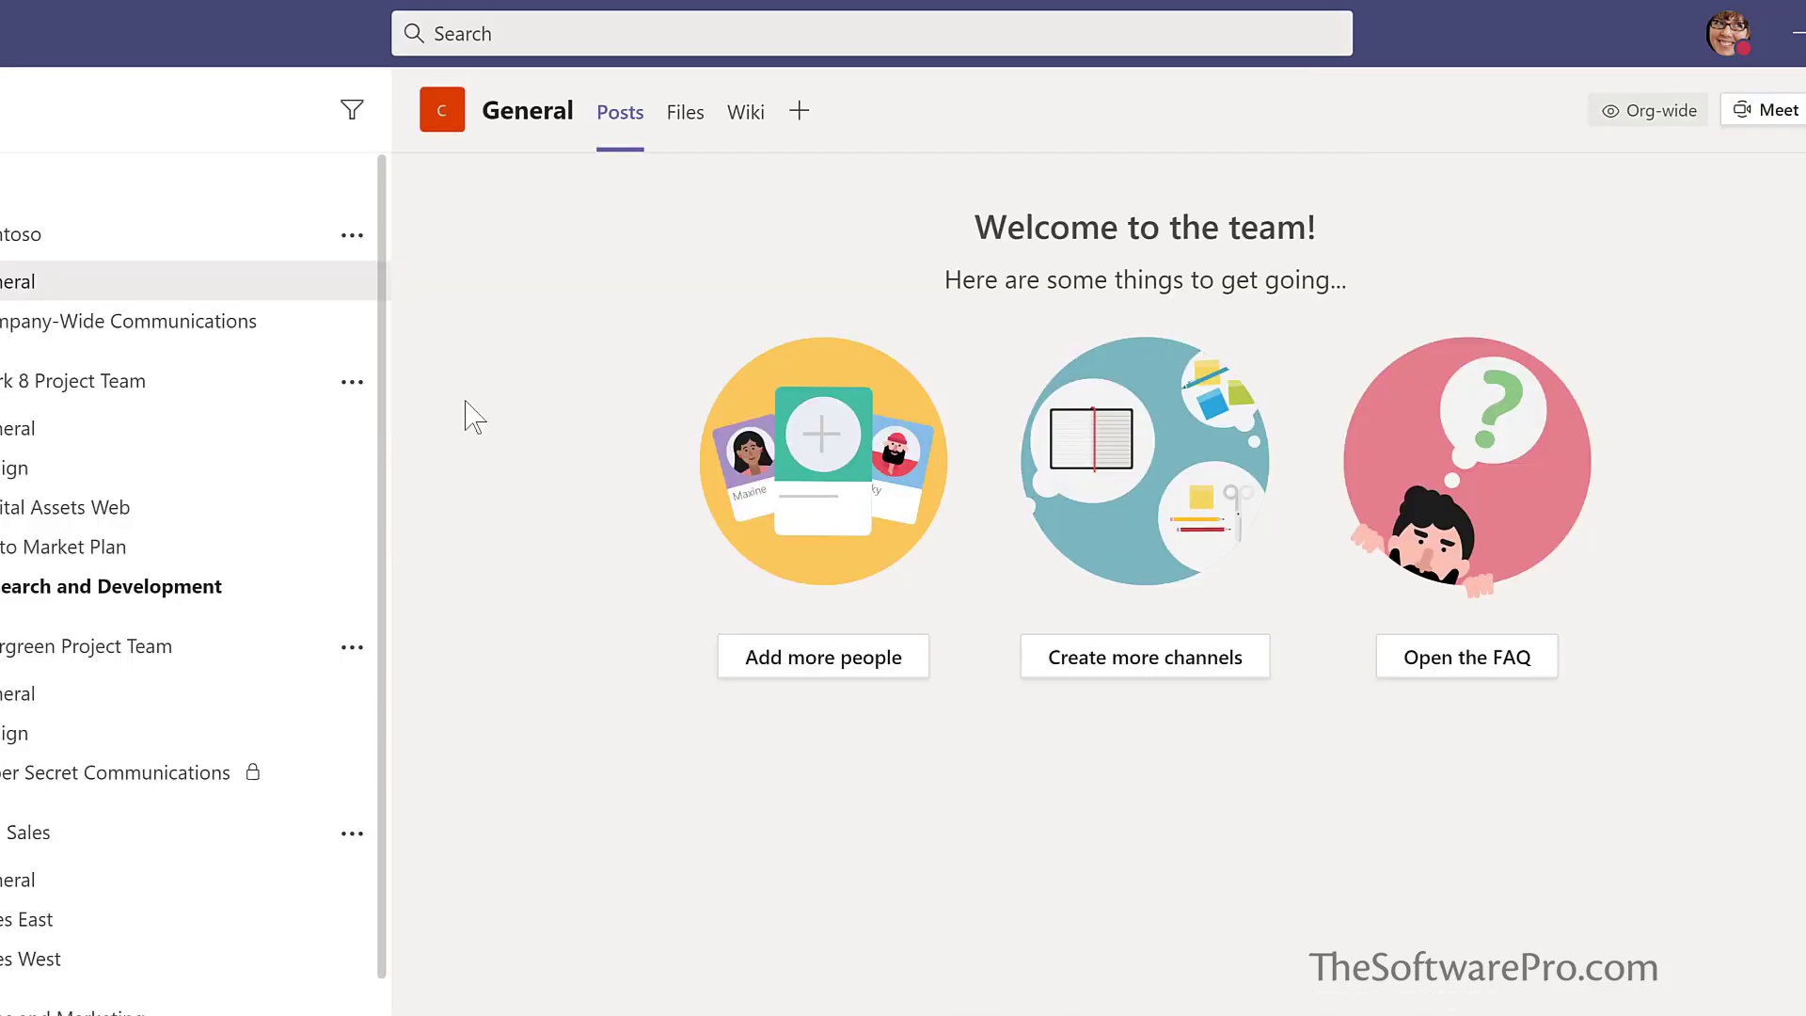
Step: List recent files with the /files command and open Usability Testing Priorities.docx
key(ctrl+/)
text(files)
key(Return)
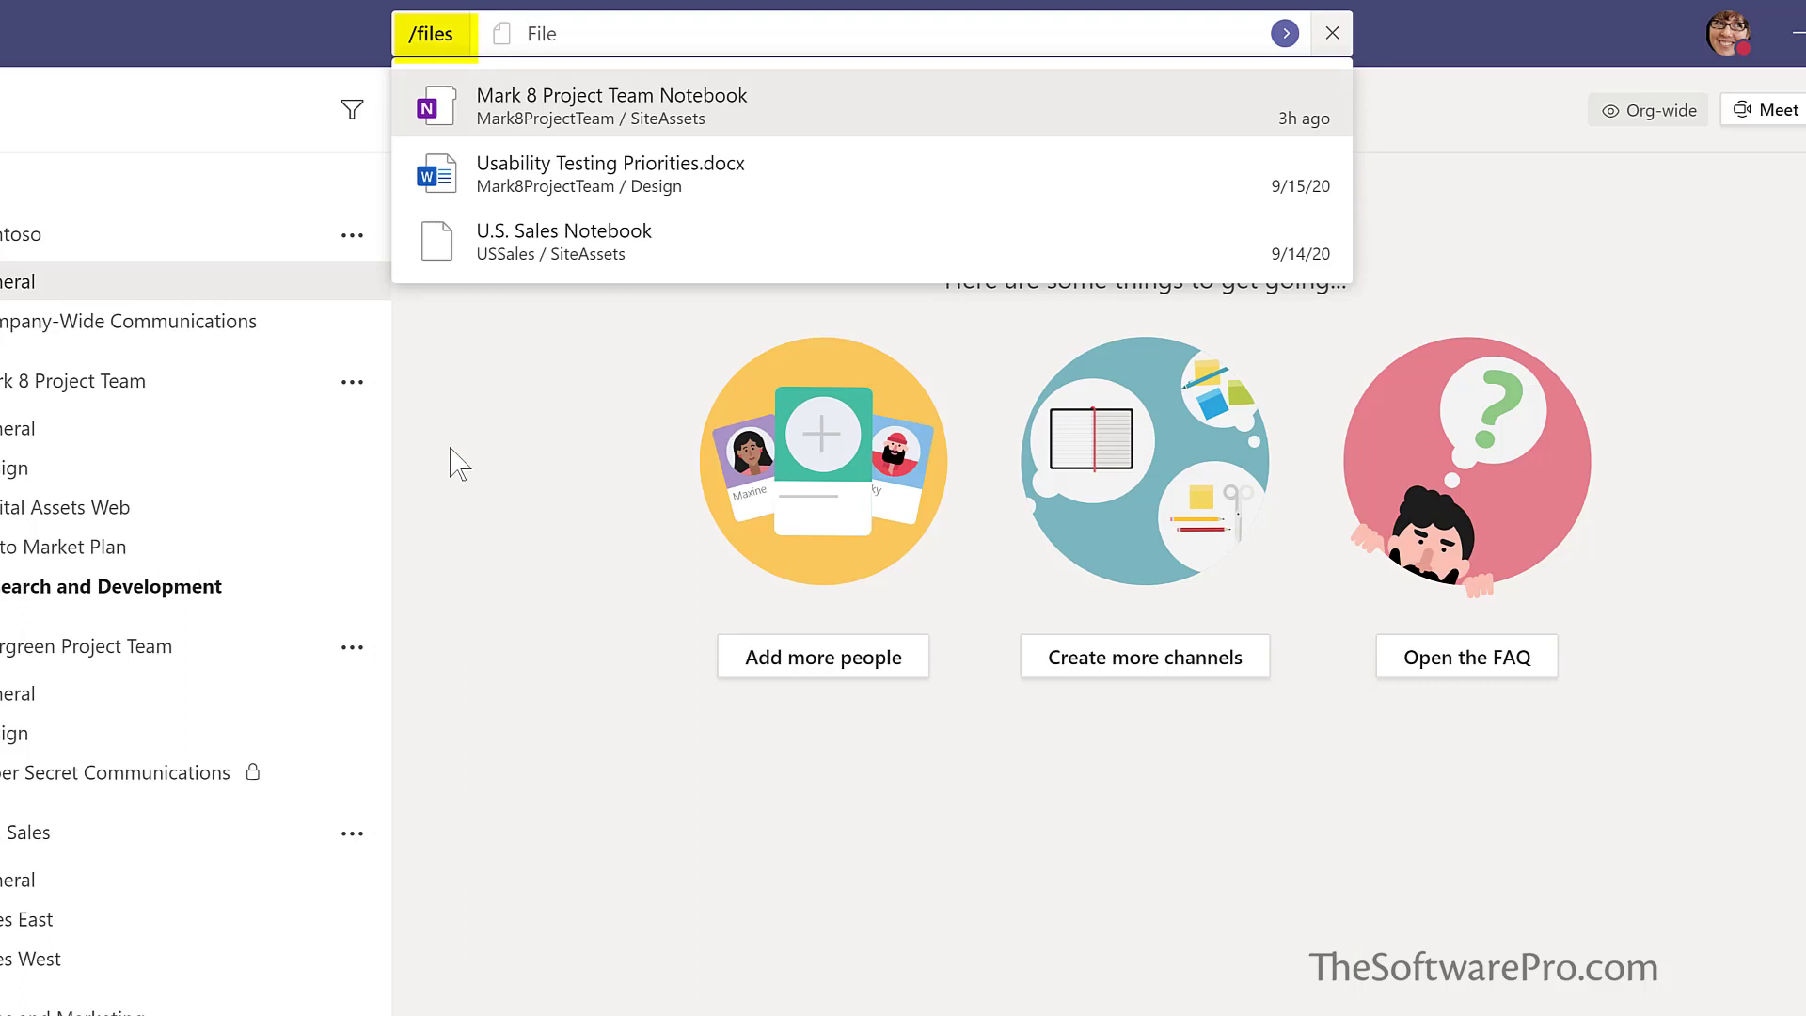
click(585, 184)
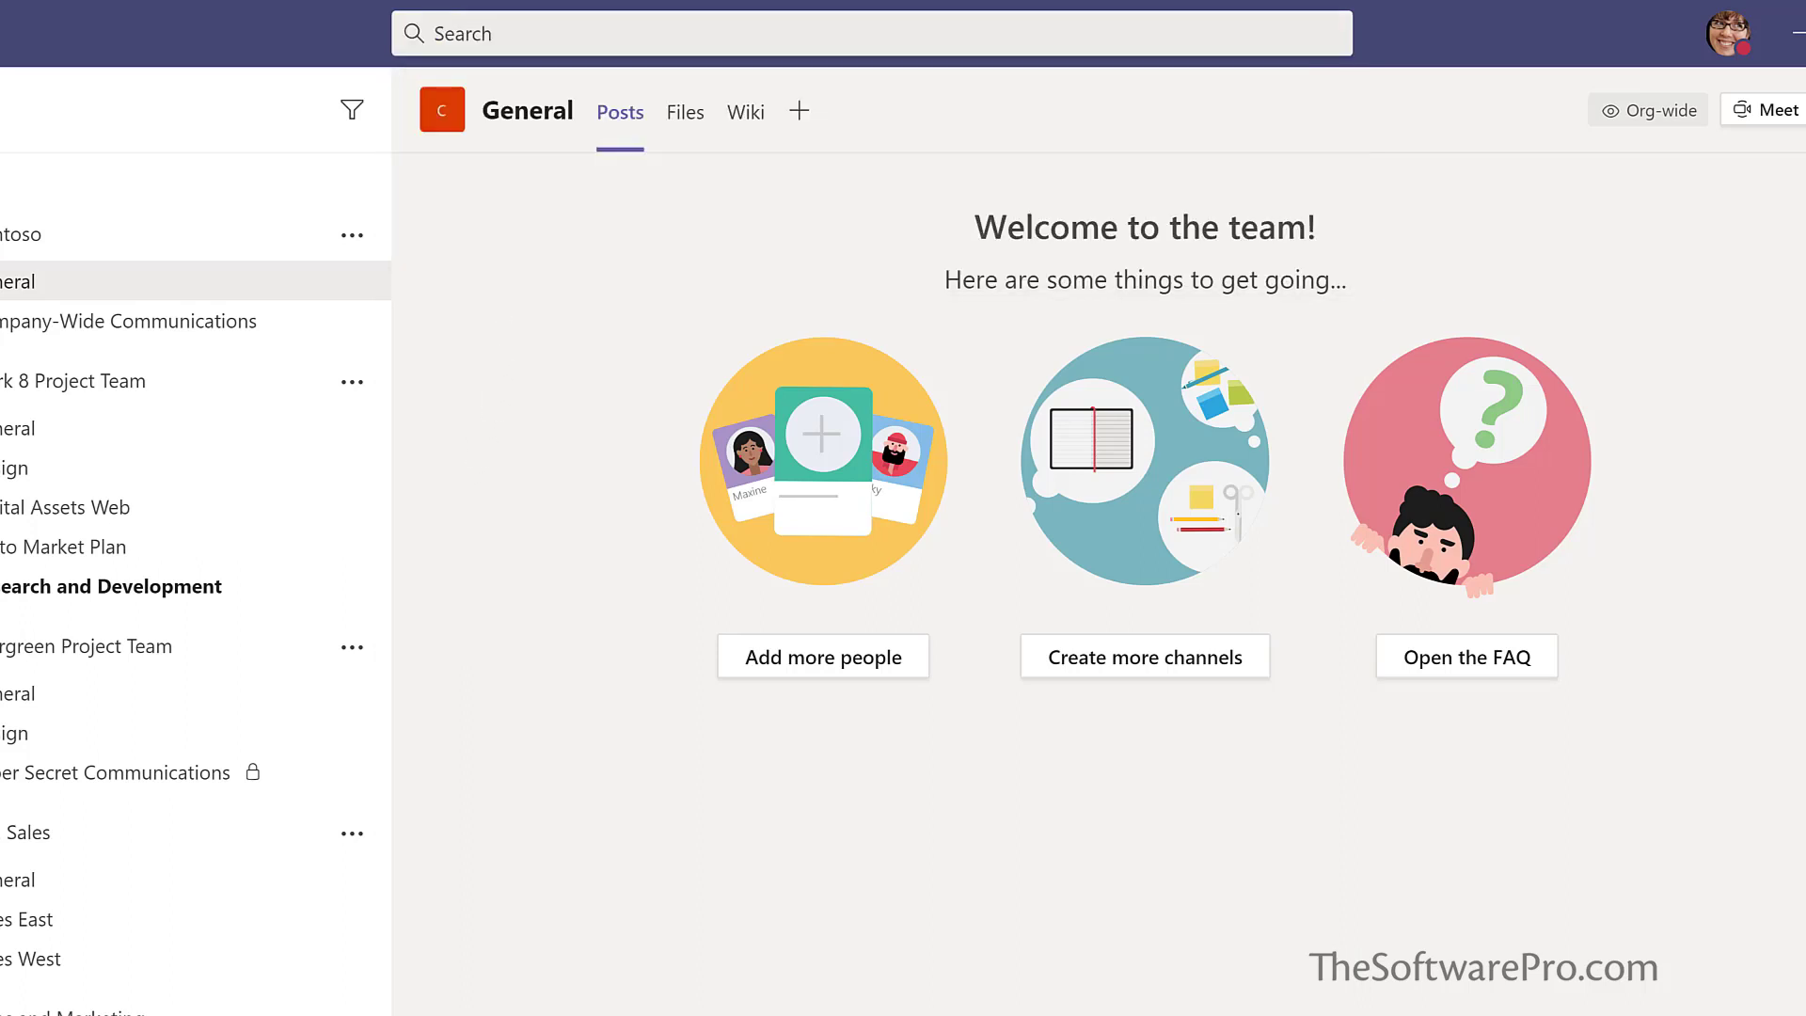
Step: Bring up the list of slash commands and dismiss it
text(/)
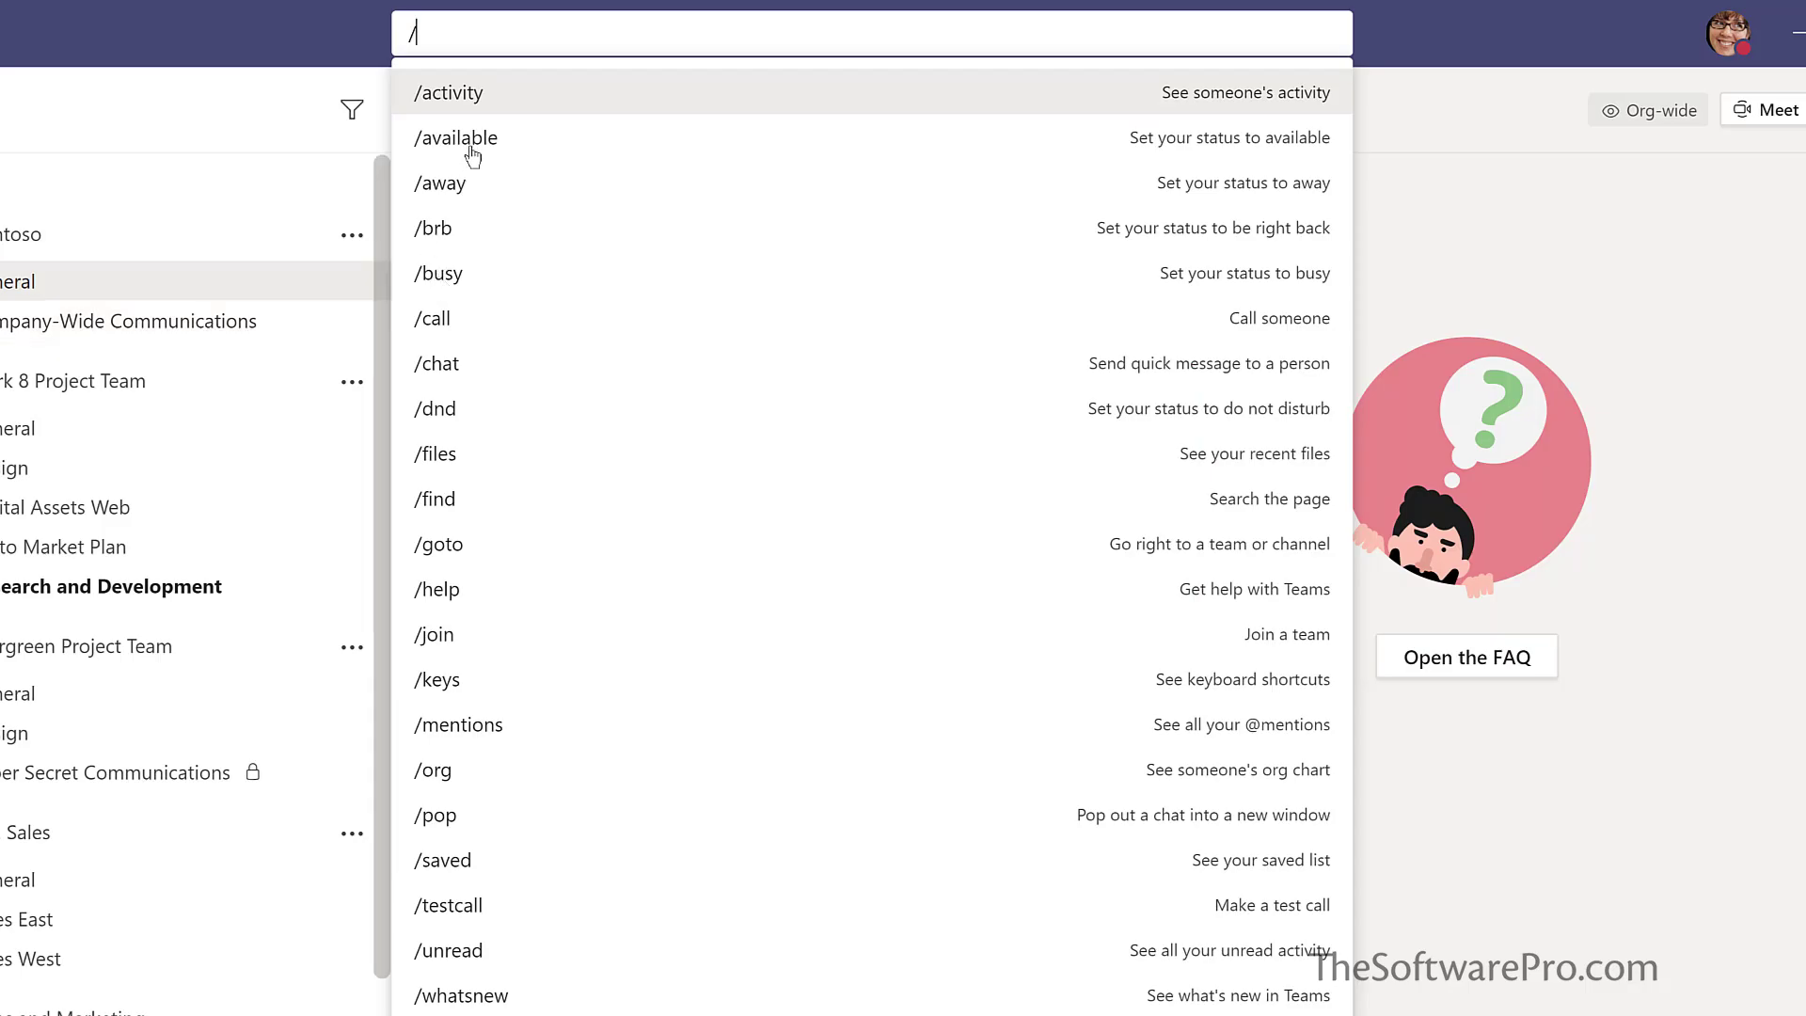
key(Escape)
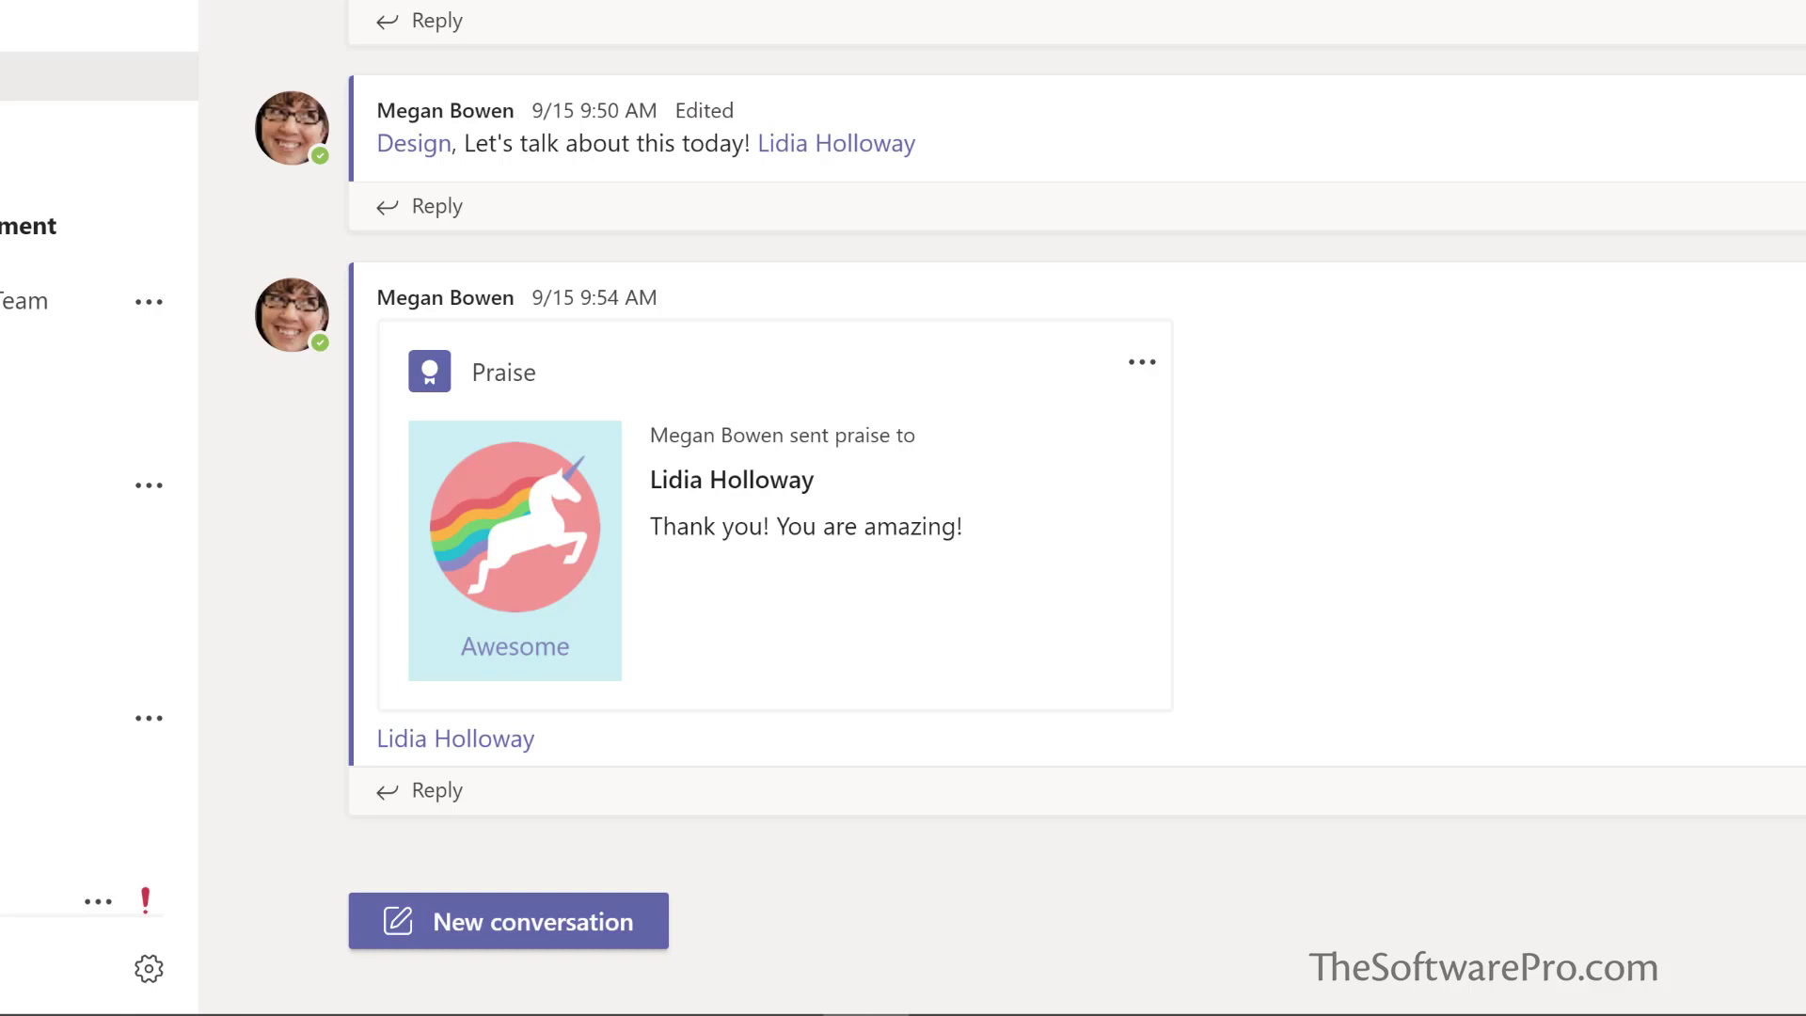
click(528, 906)
text(@)
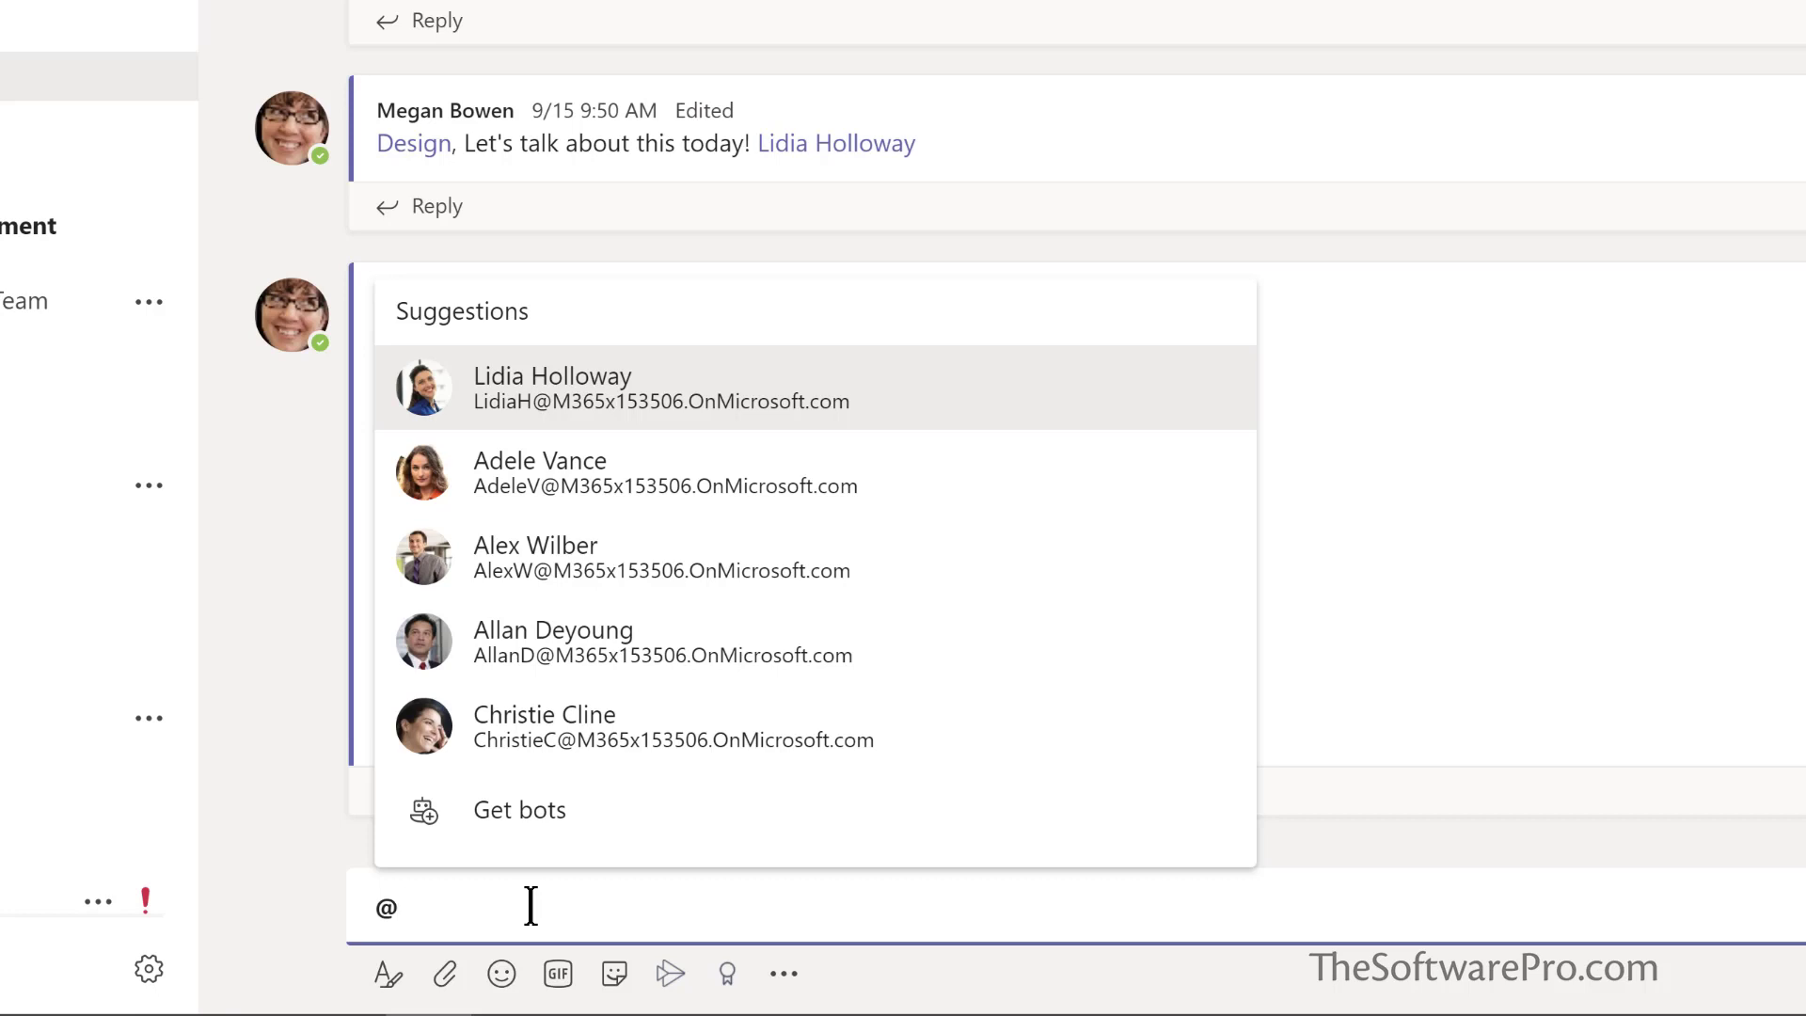
click(538, 406)
text(, pleas)
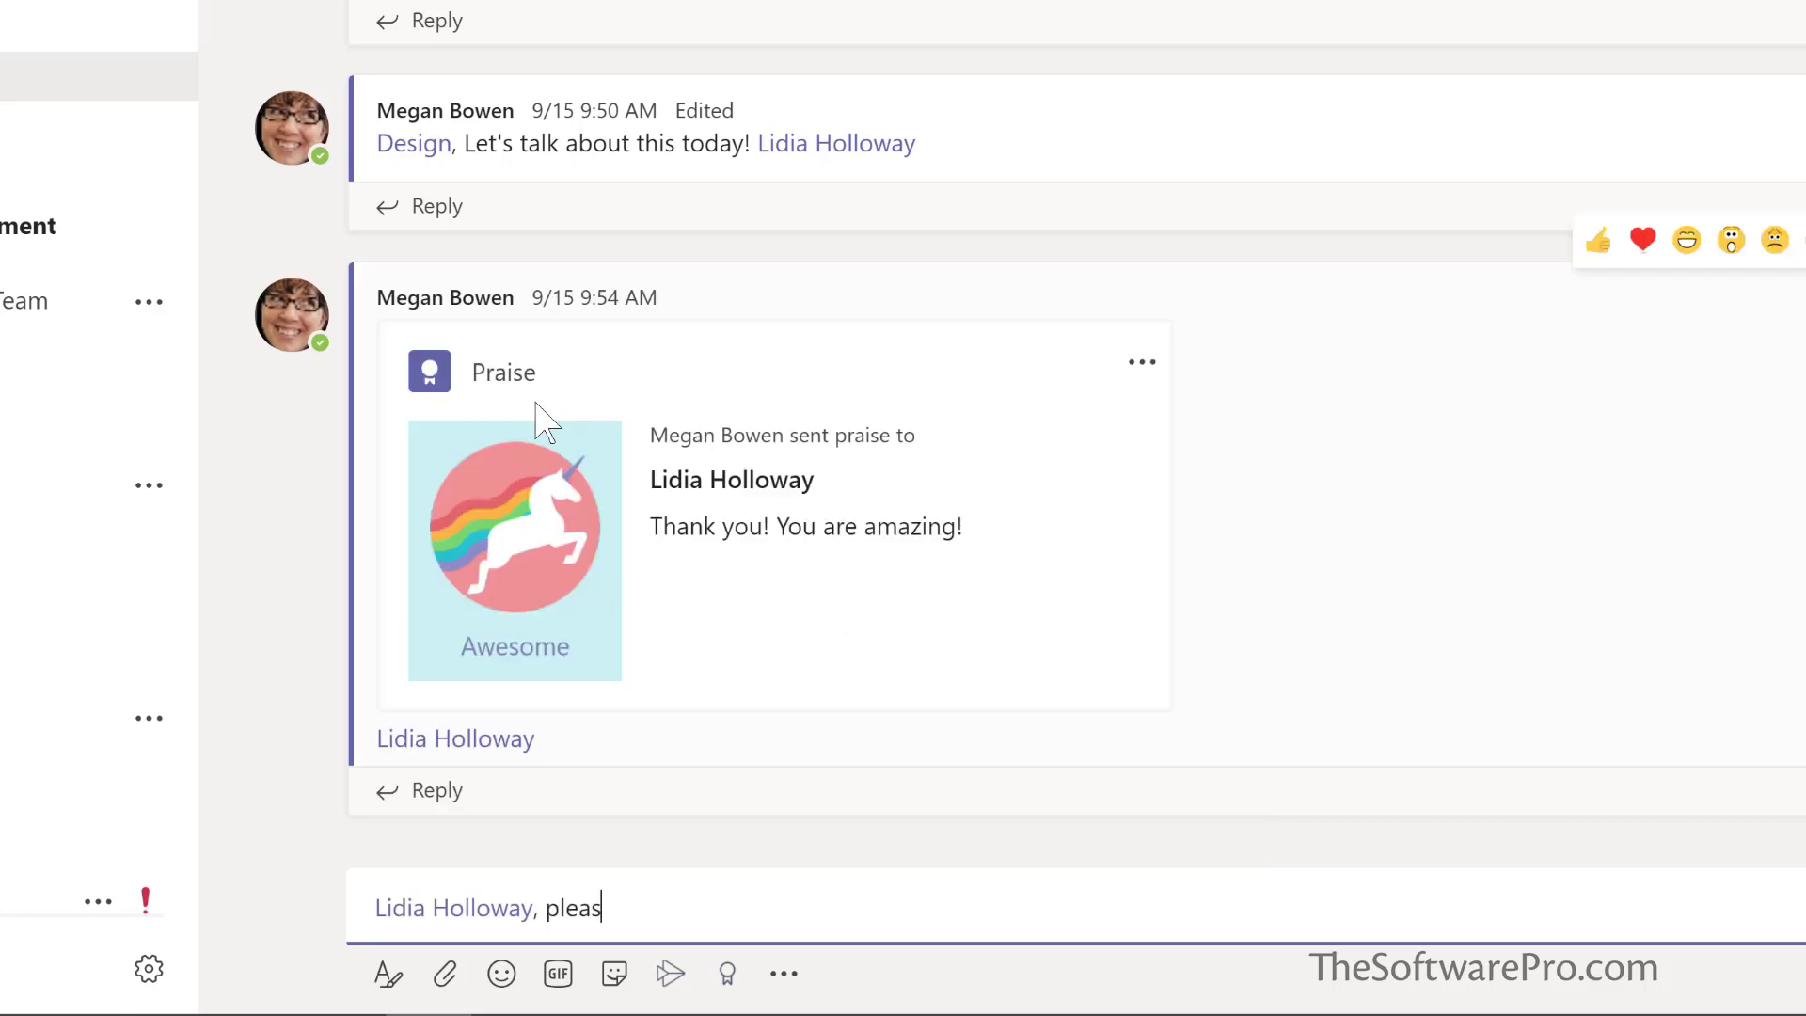
text(e share an update on your conversation wi)
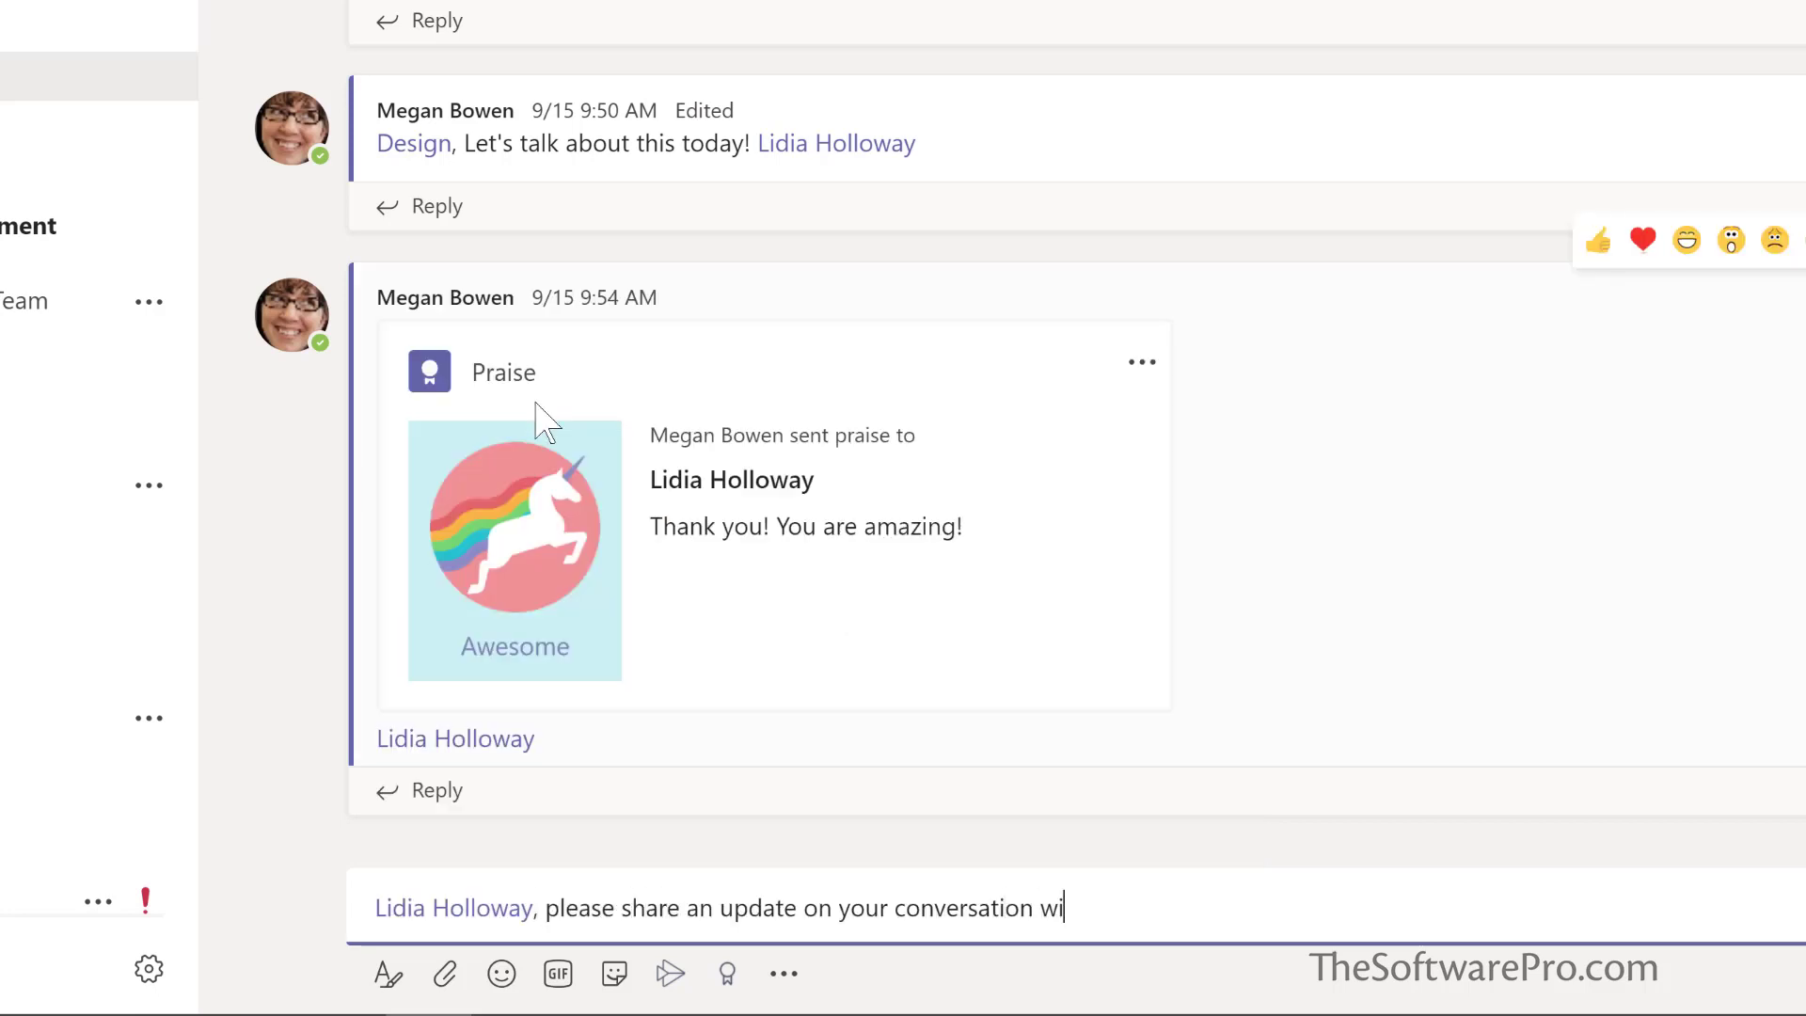
text(th the sales team.)
key(Return)
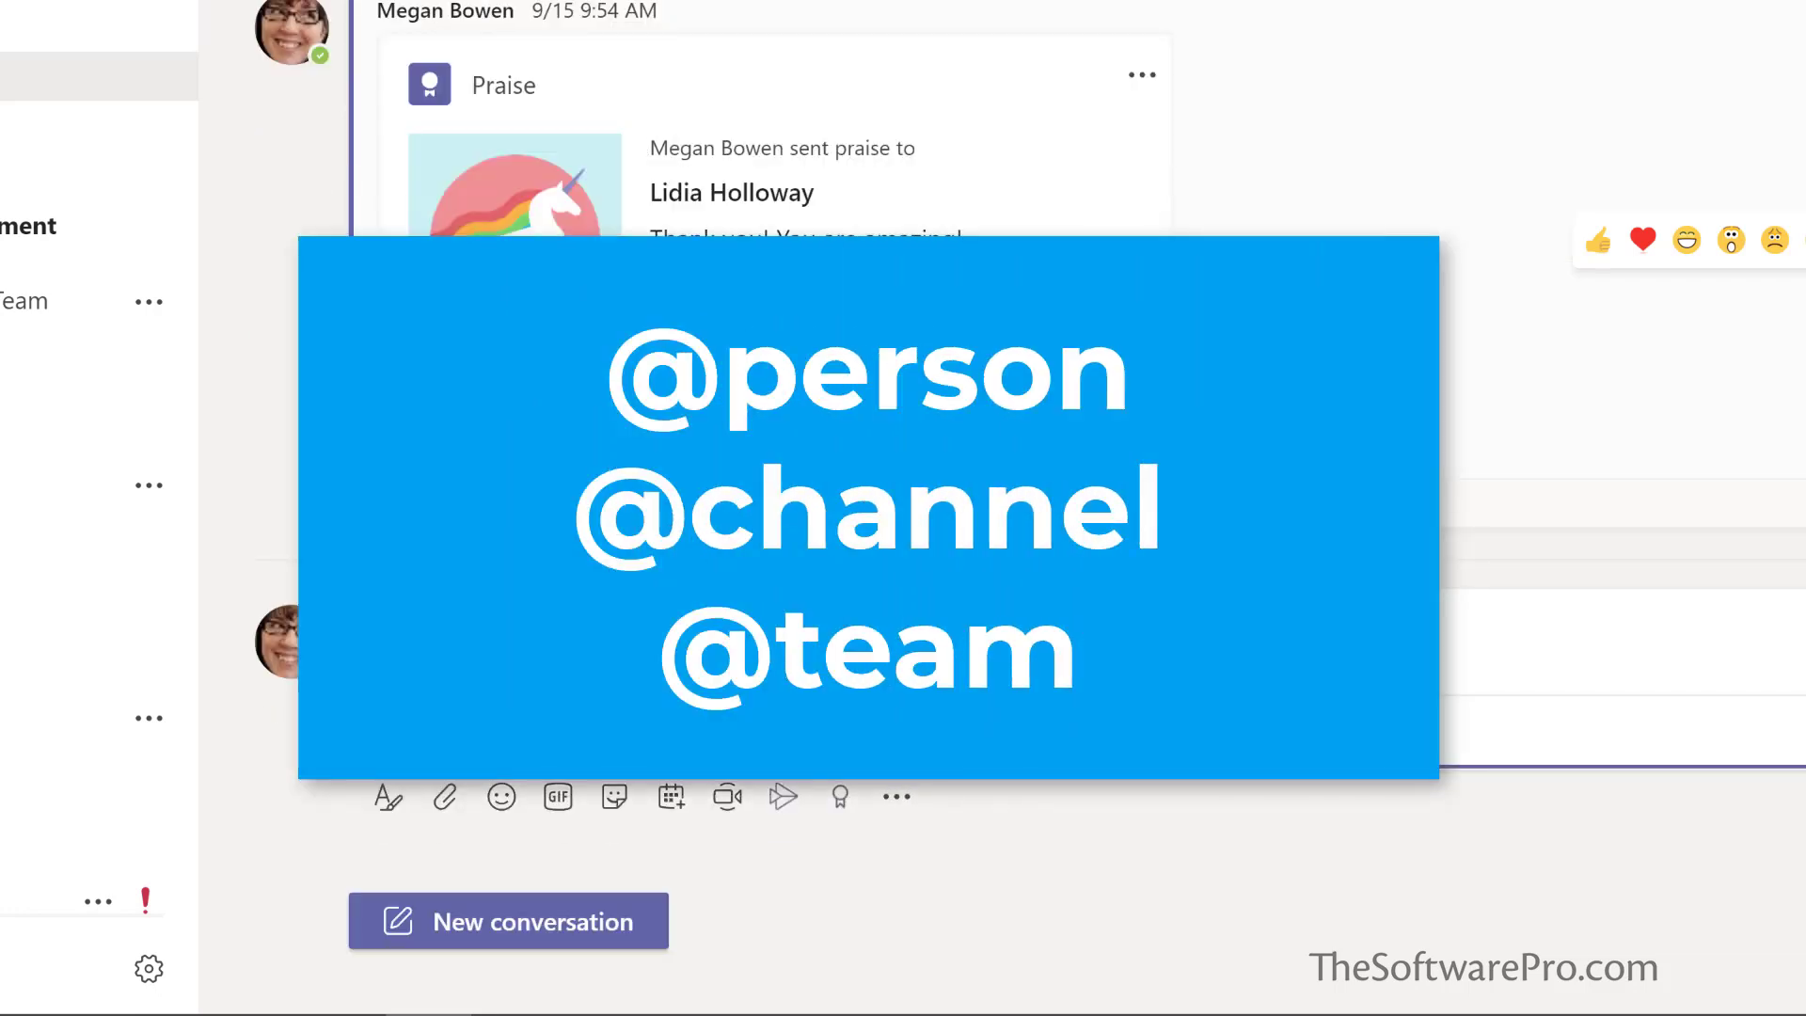
click(552, 919)
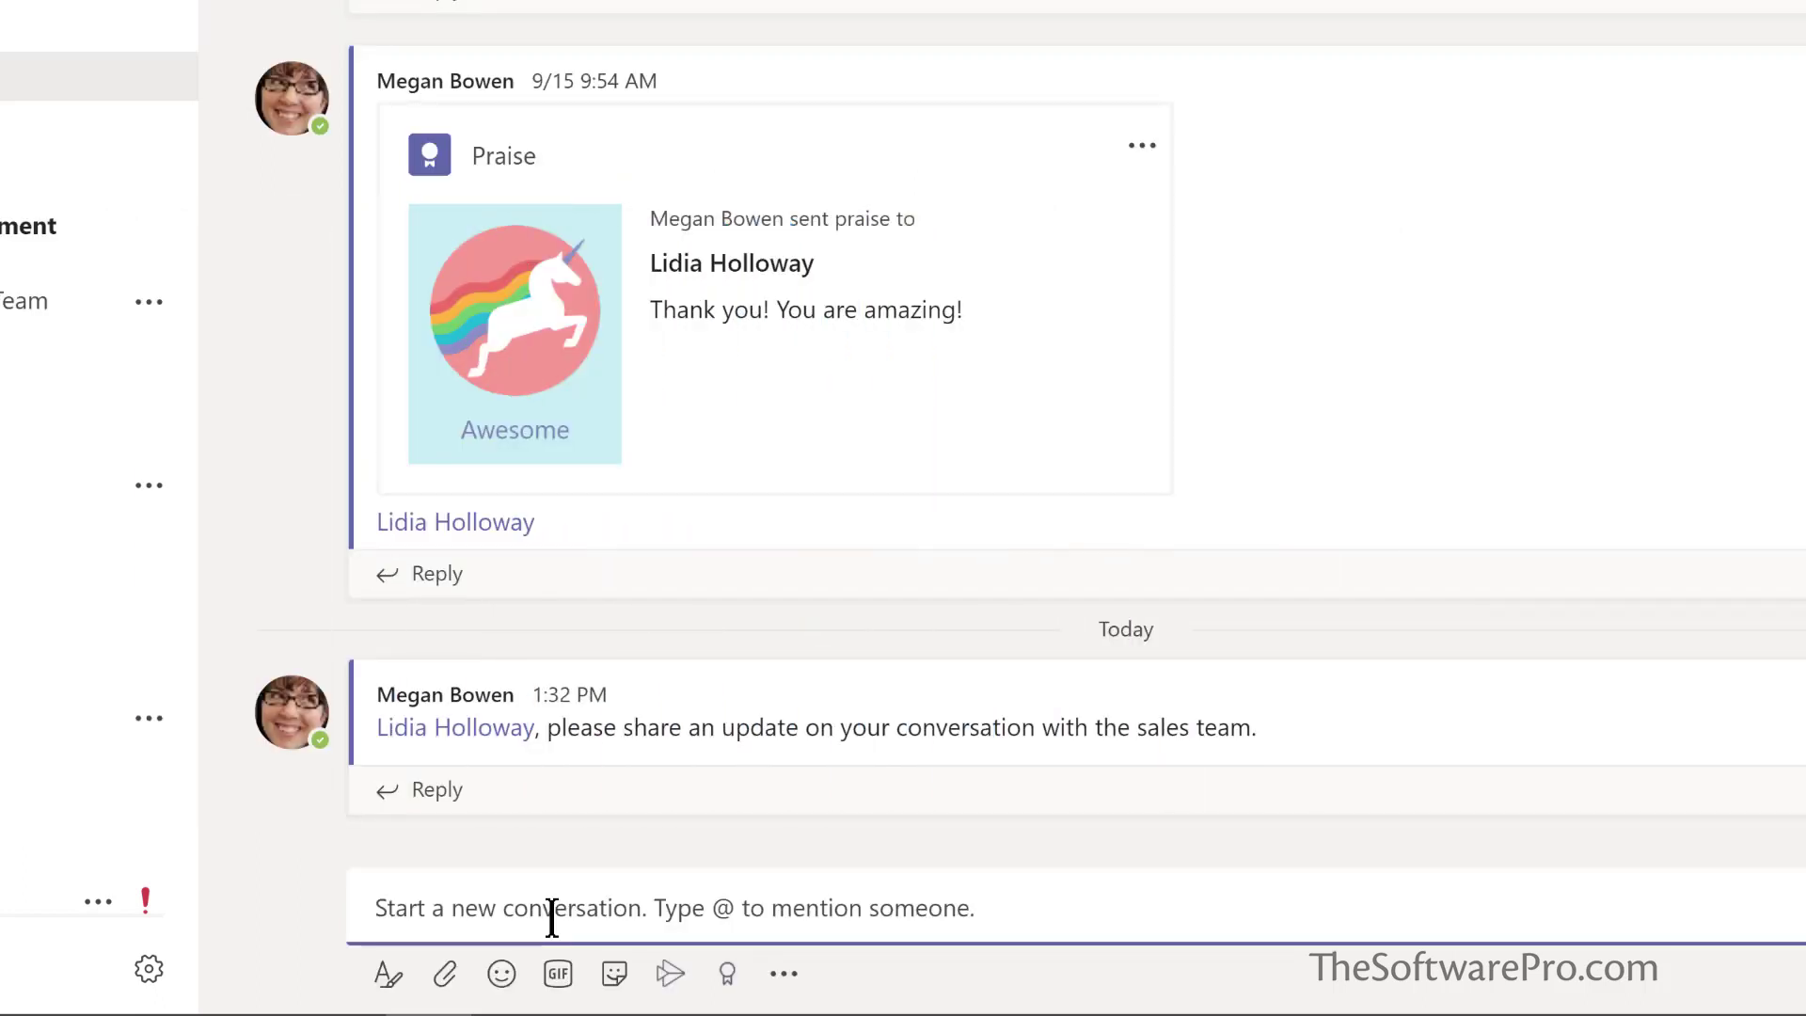
text(@De)
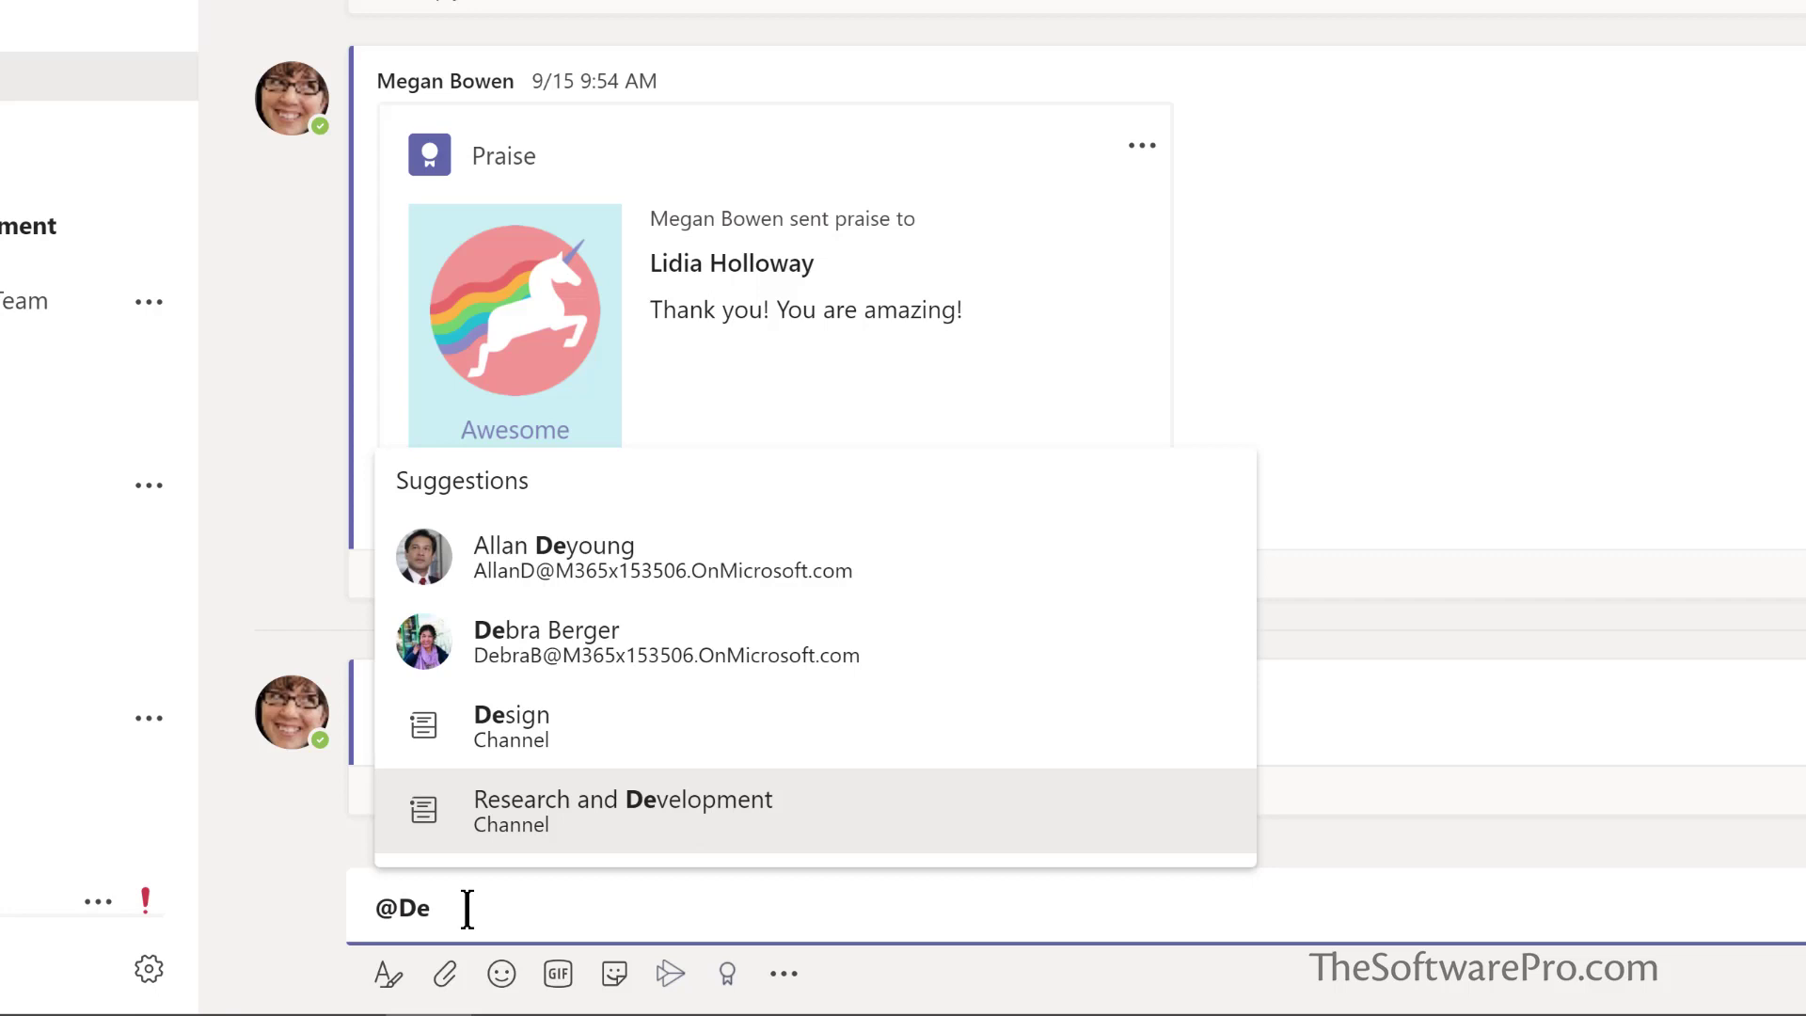
click(512, 724)
text(, I'm so excited about our team retreat tomorrow!)
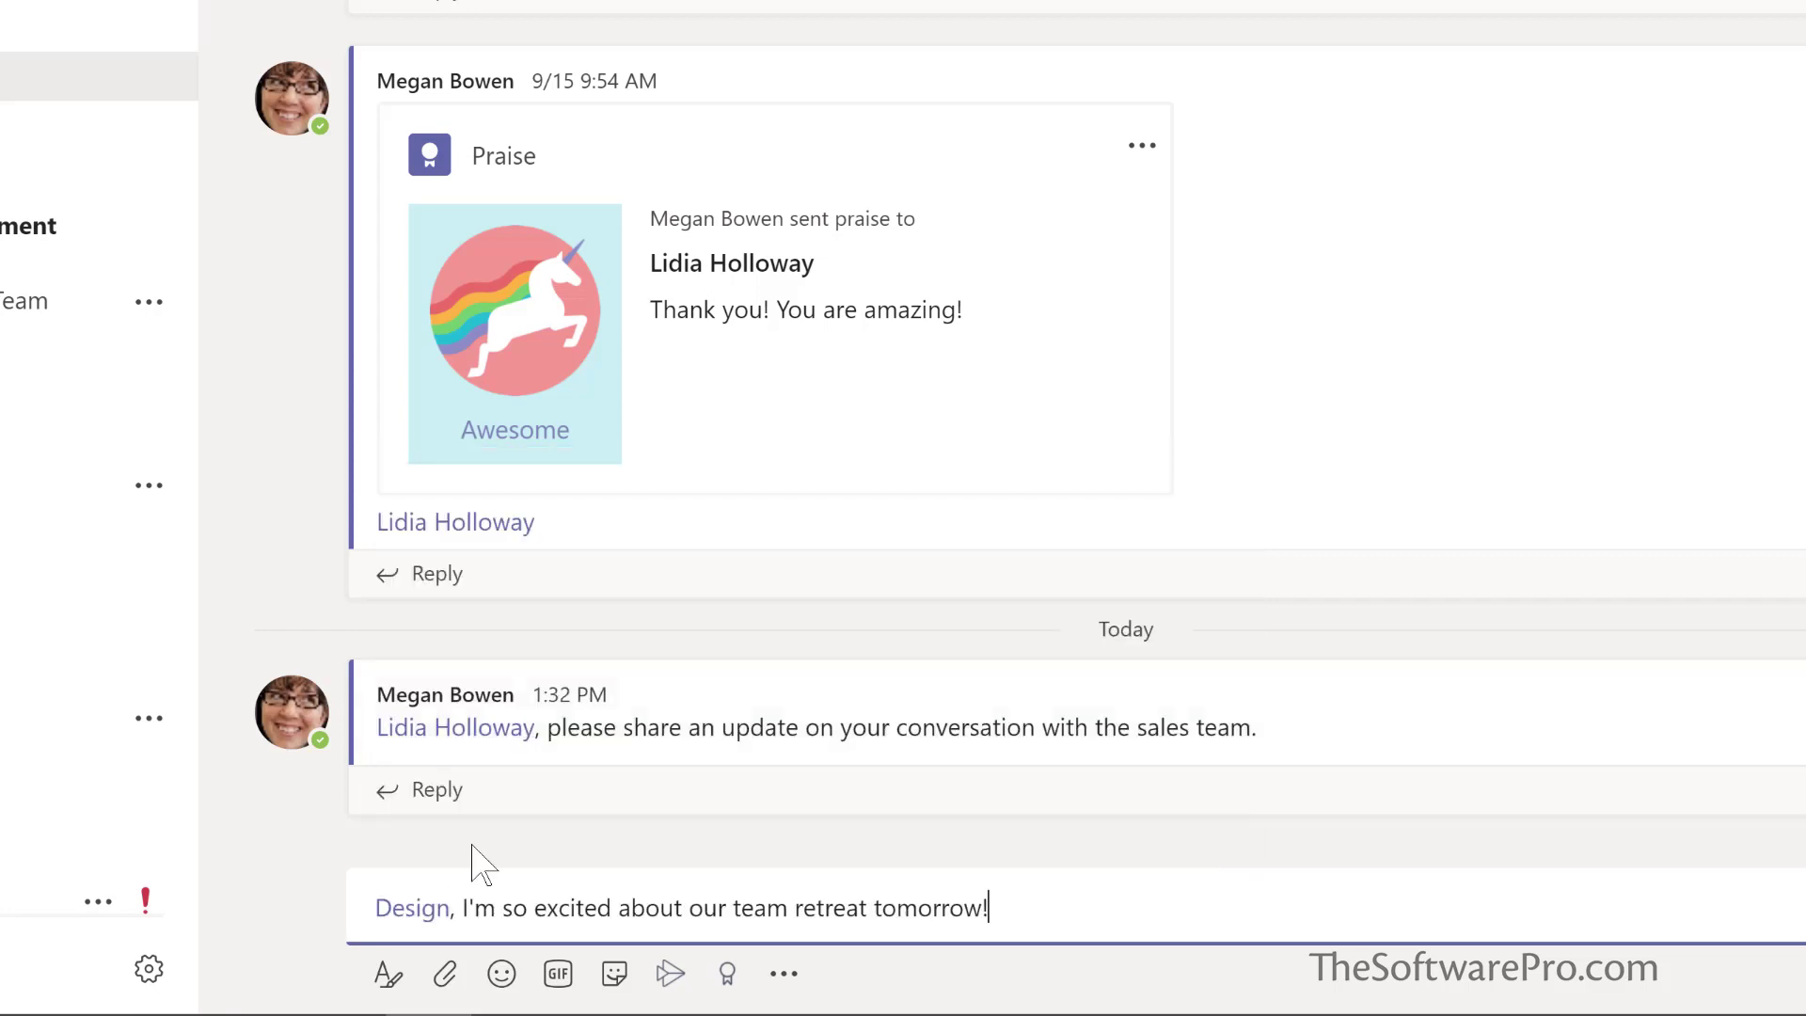
key(Return)
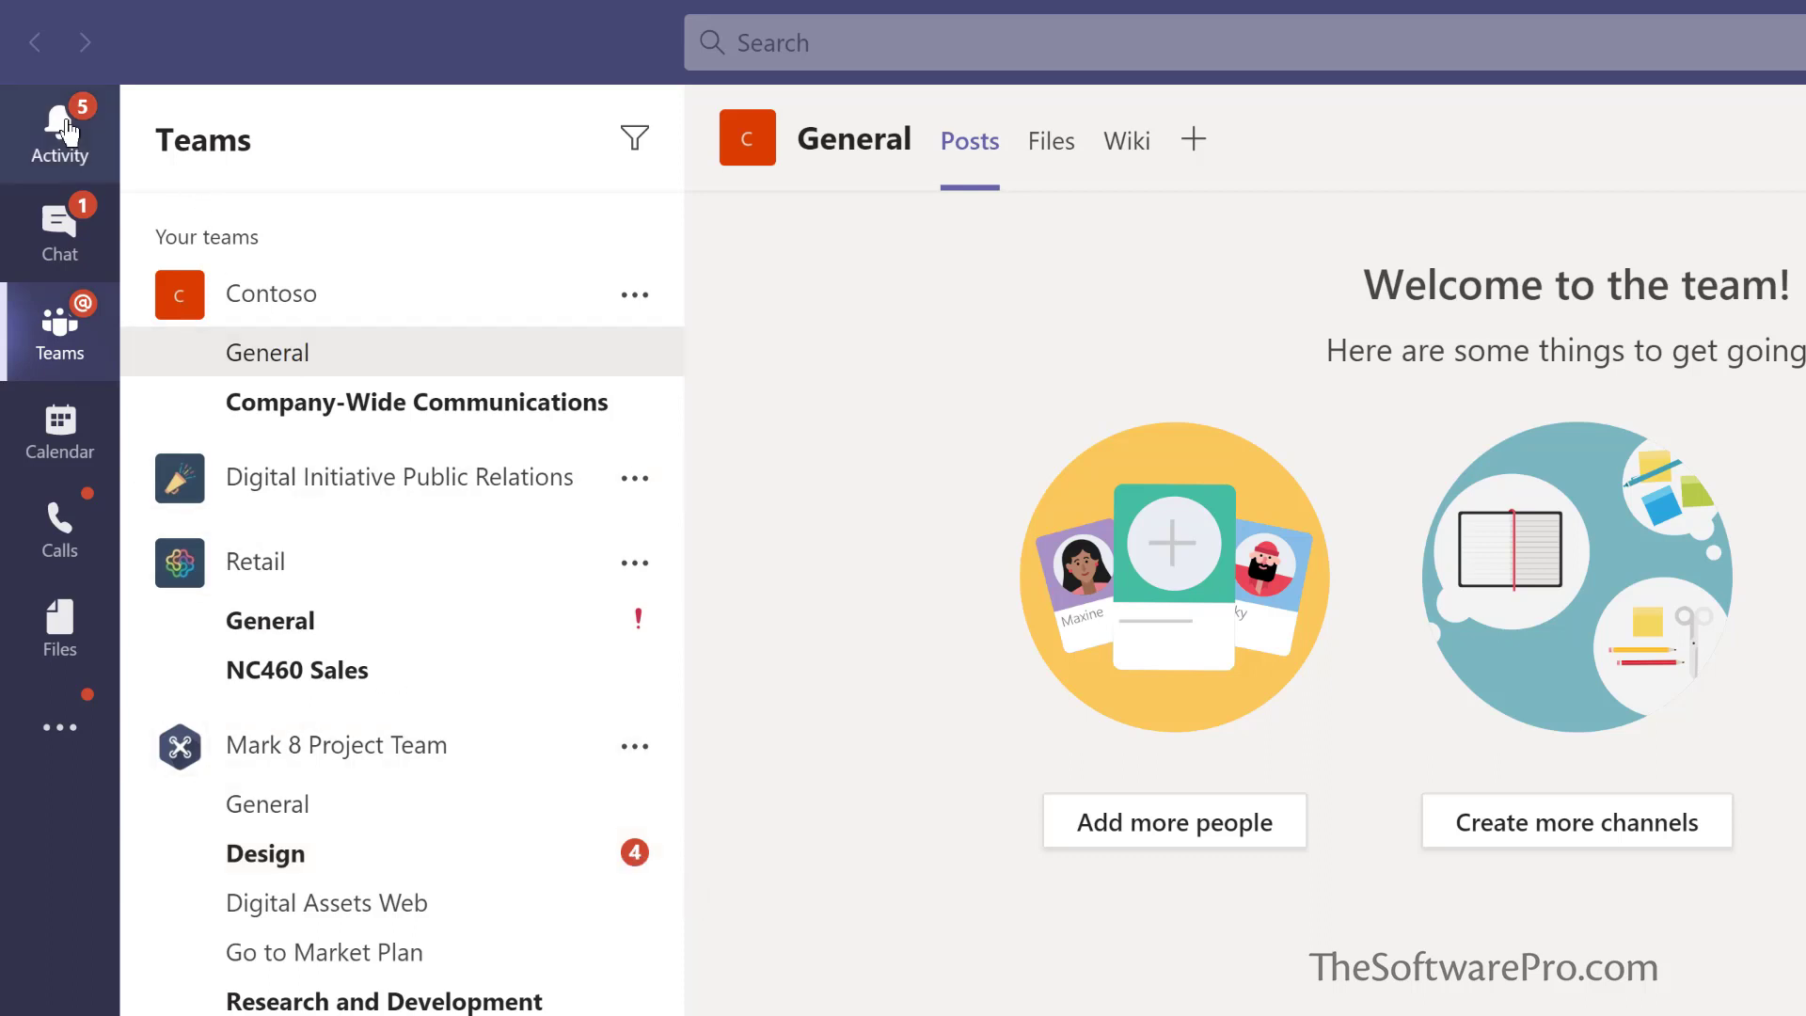
Step: Open the activity feed and inspect the mention indicators on today's two posts
click(66, 129)
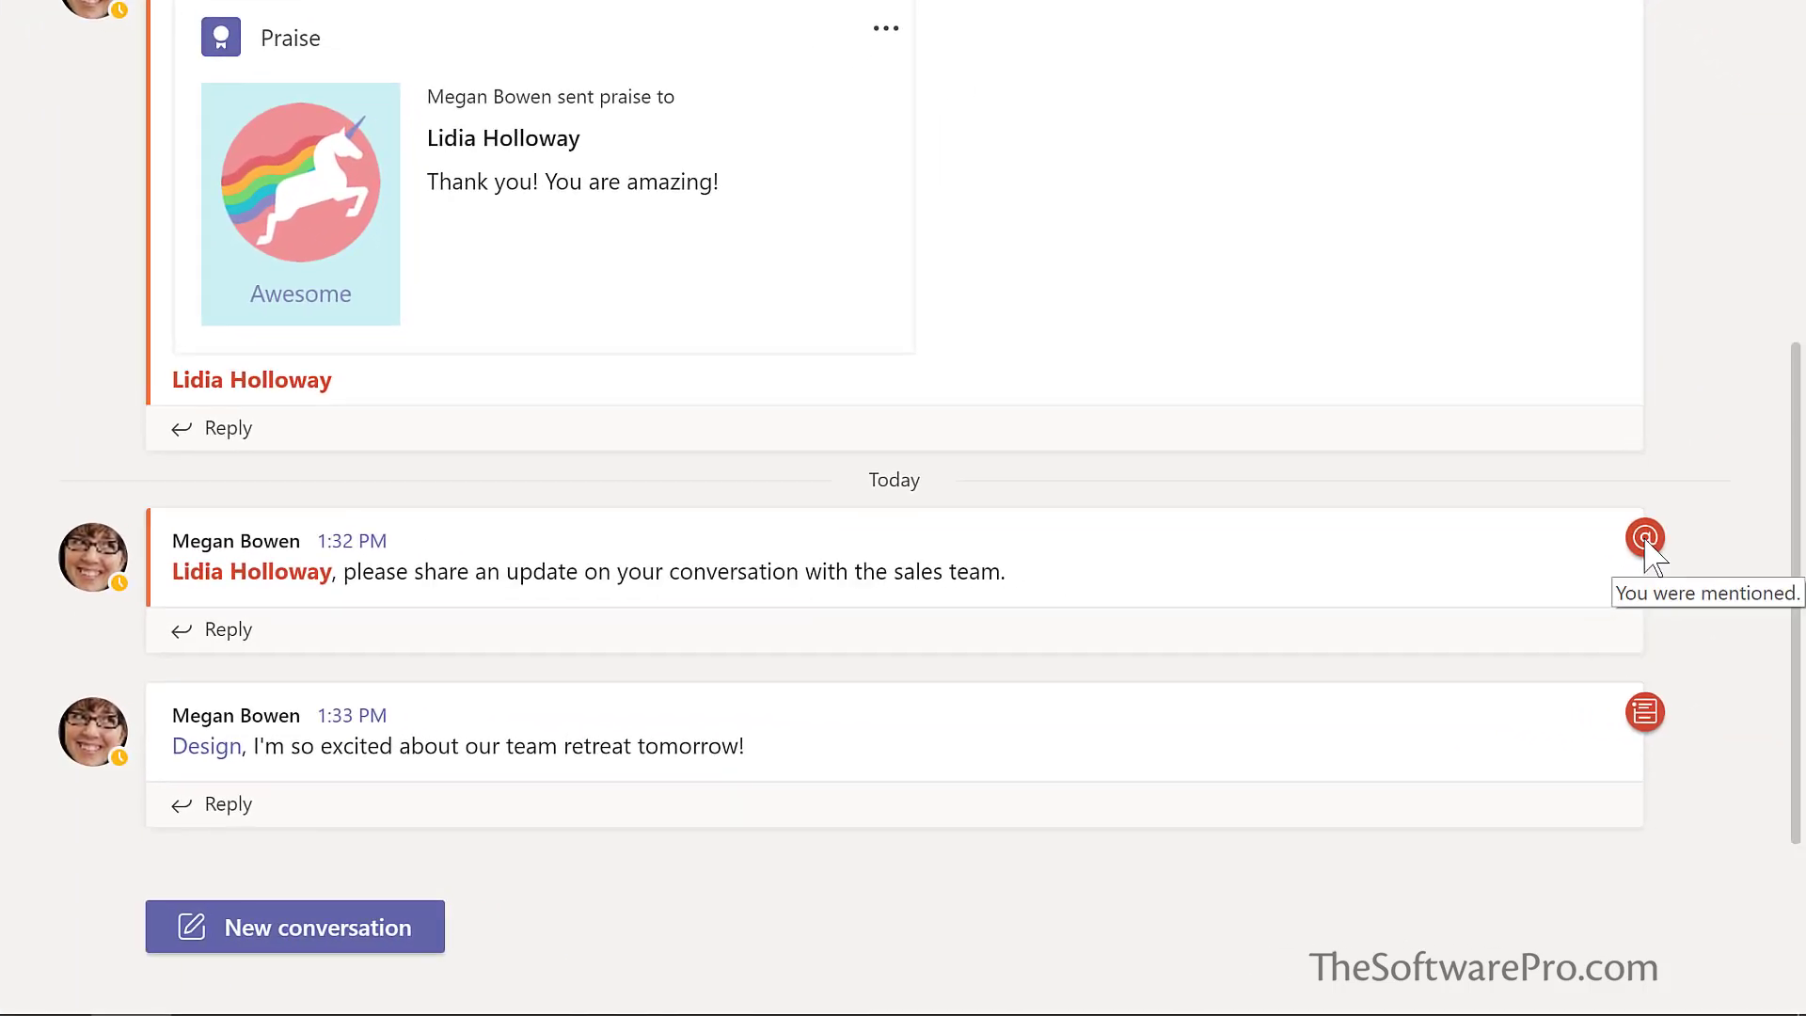
mouse_move(1646, 732)
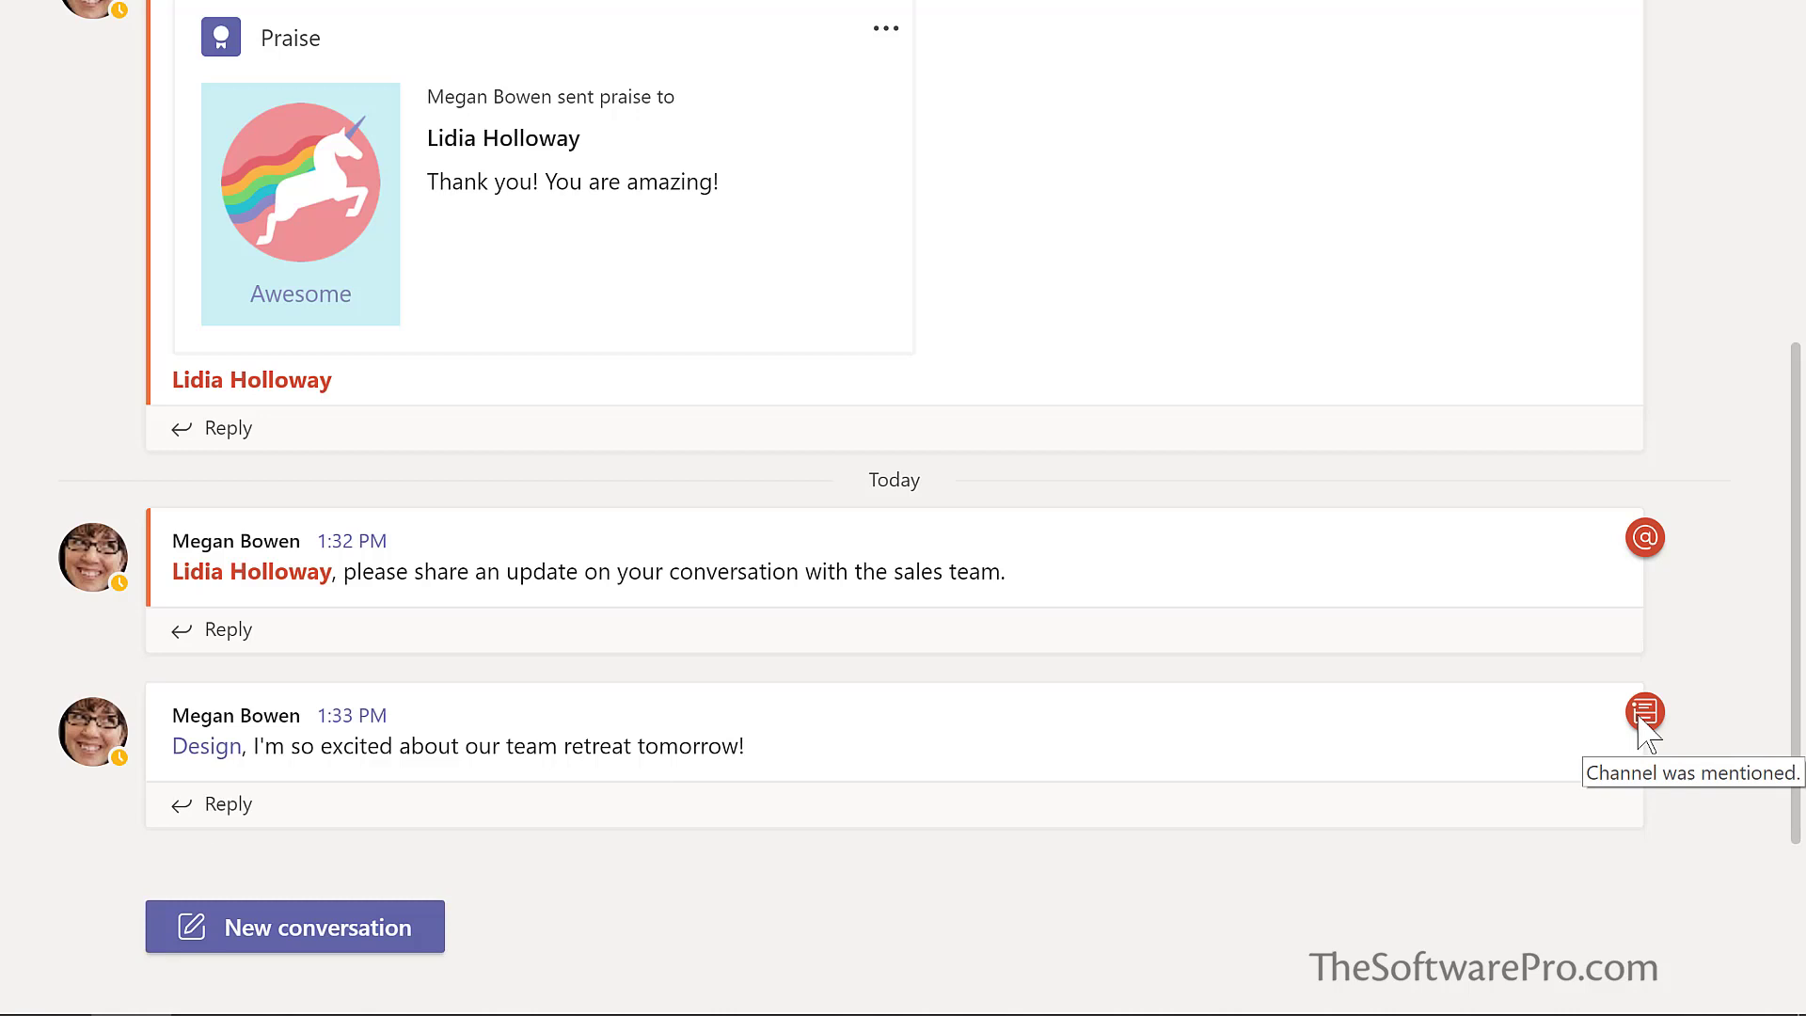
click(212, 807)
text(Yay! I'm looking forward to working with the )
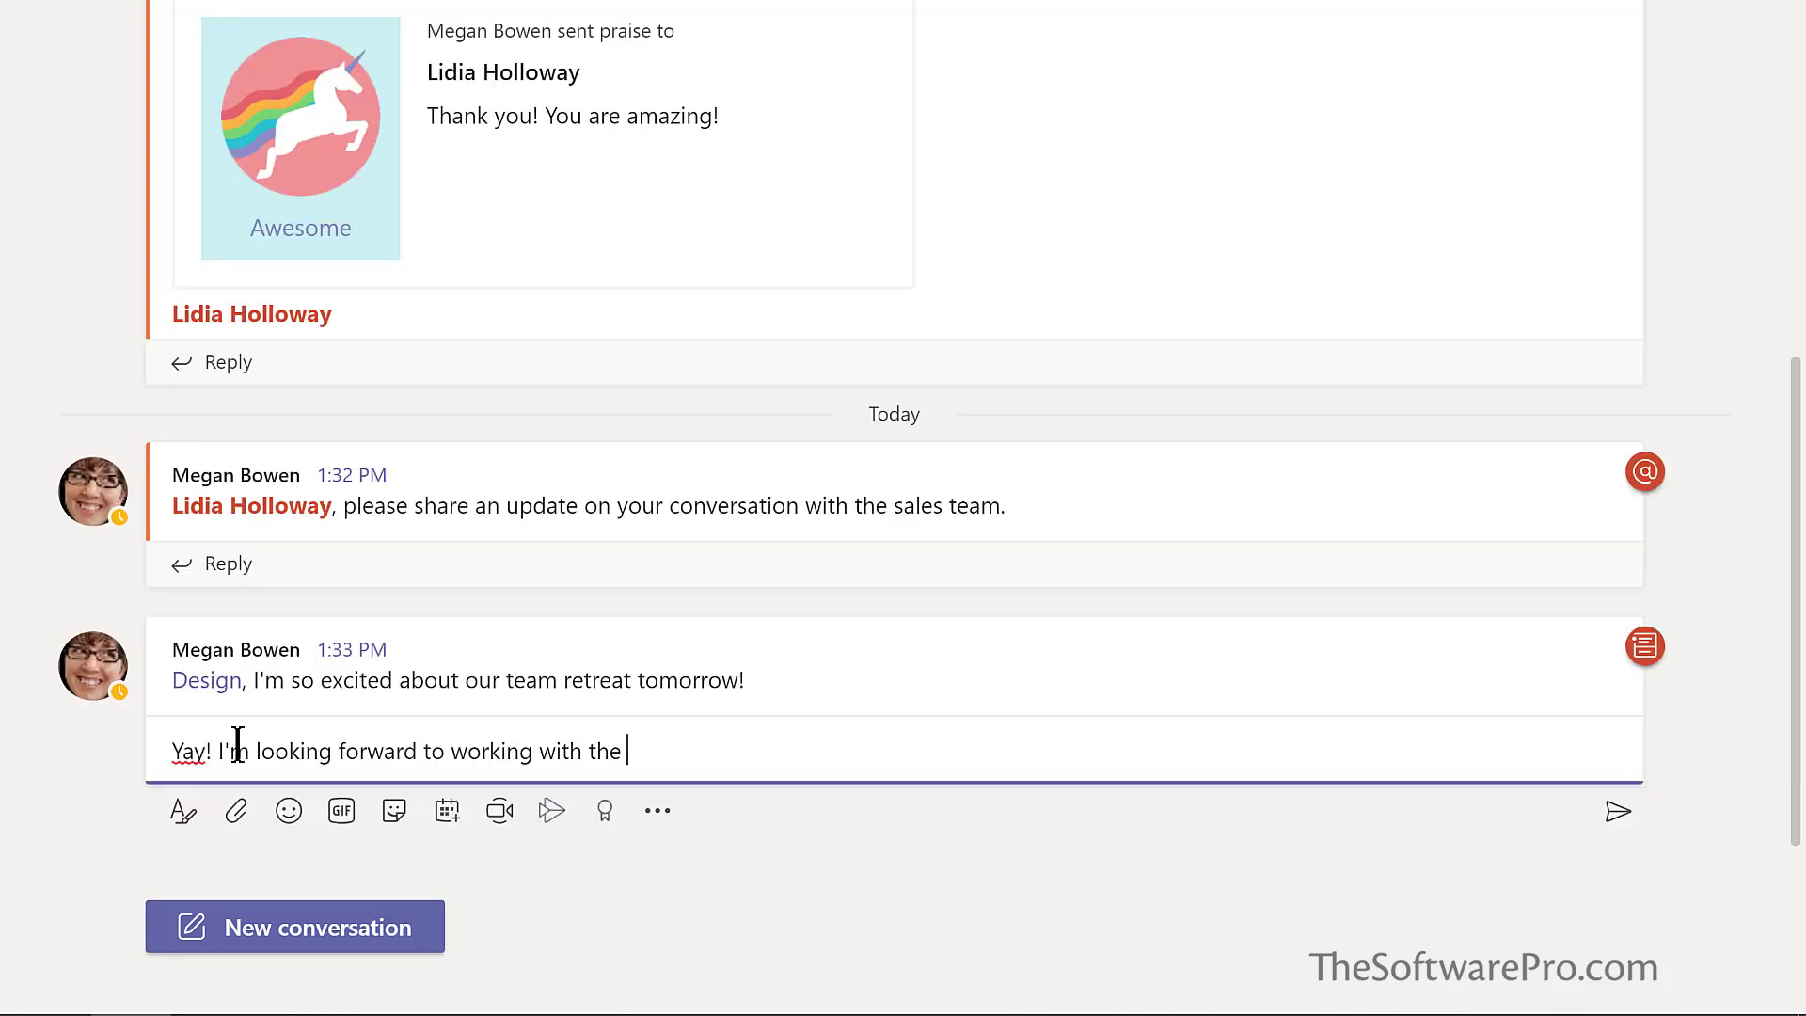
text(@m)
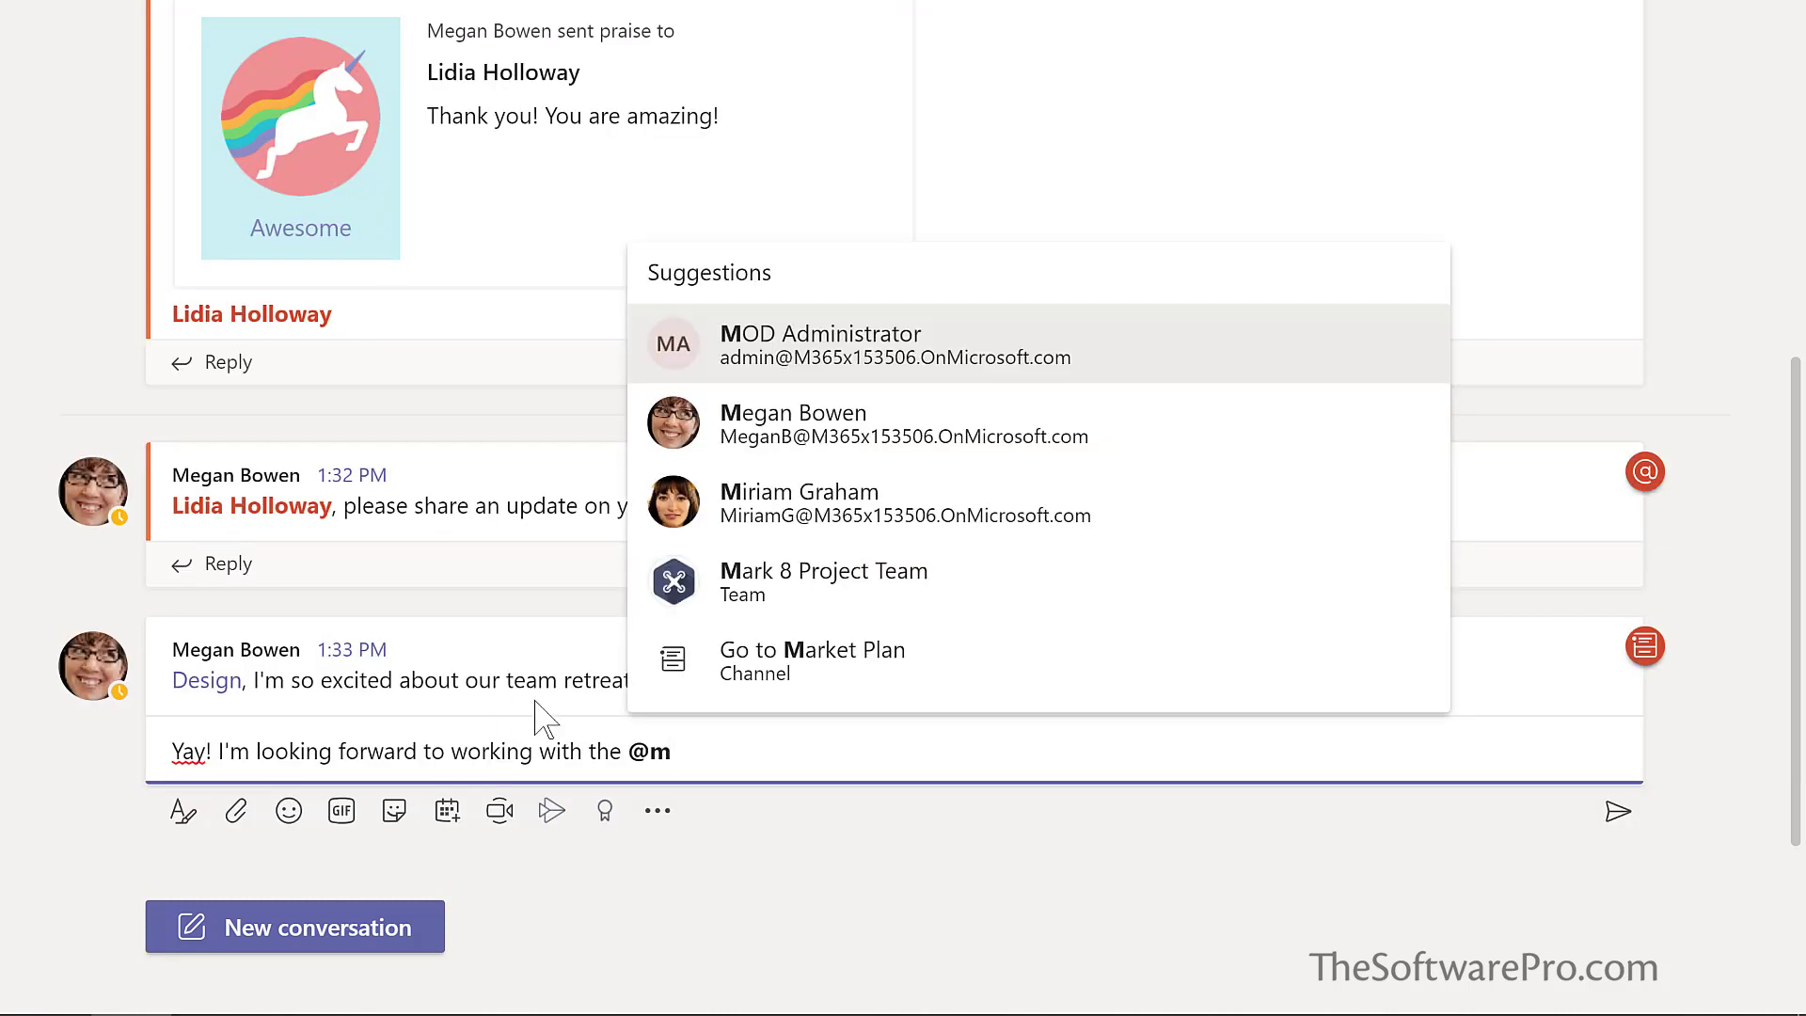
click(820, 576)
key(Return)
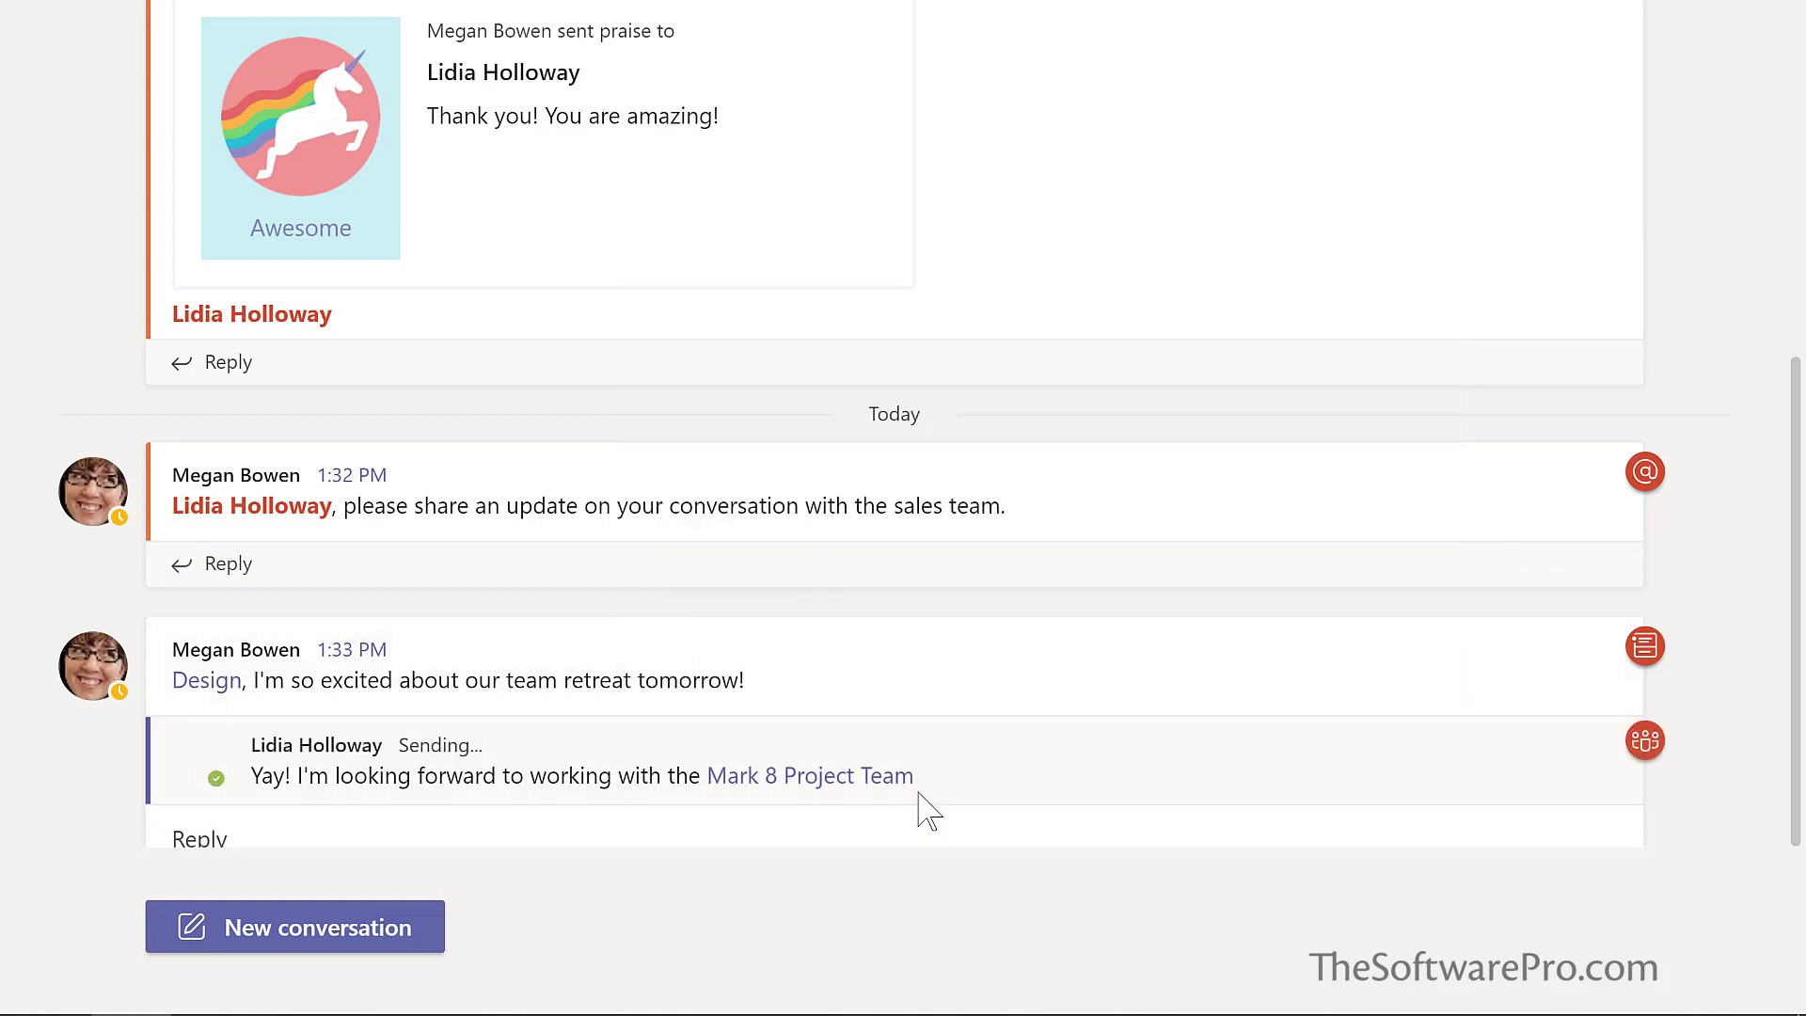
mouse_move(1646, 654)
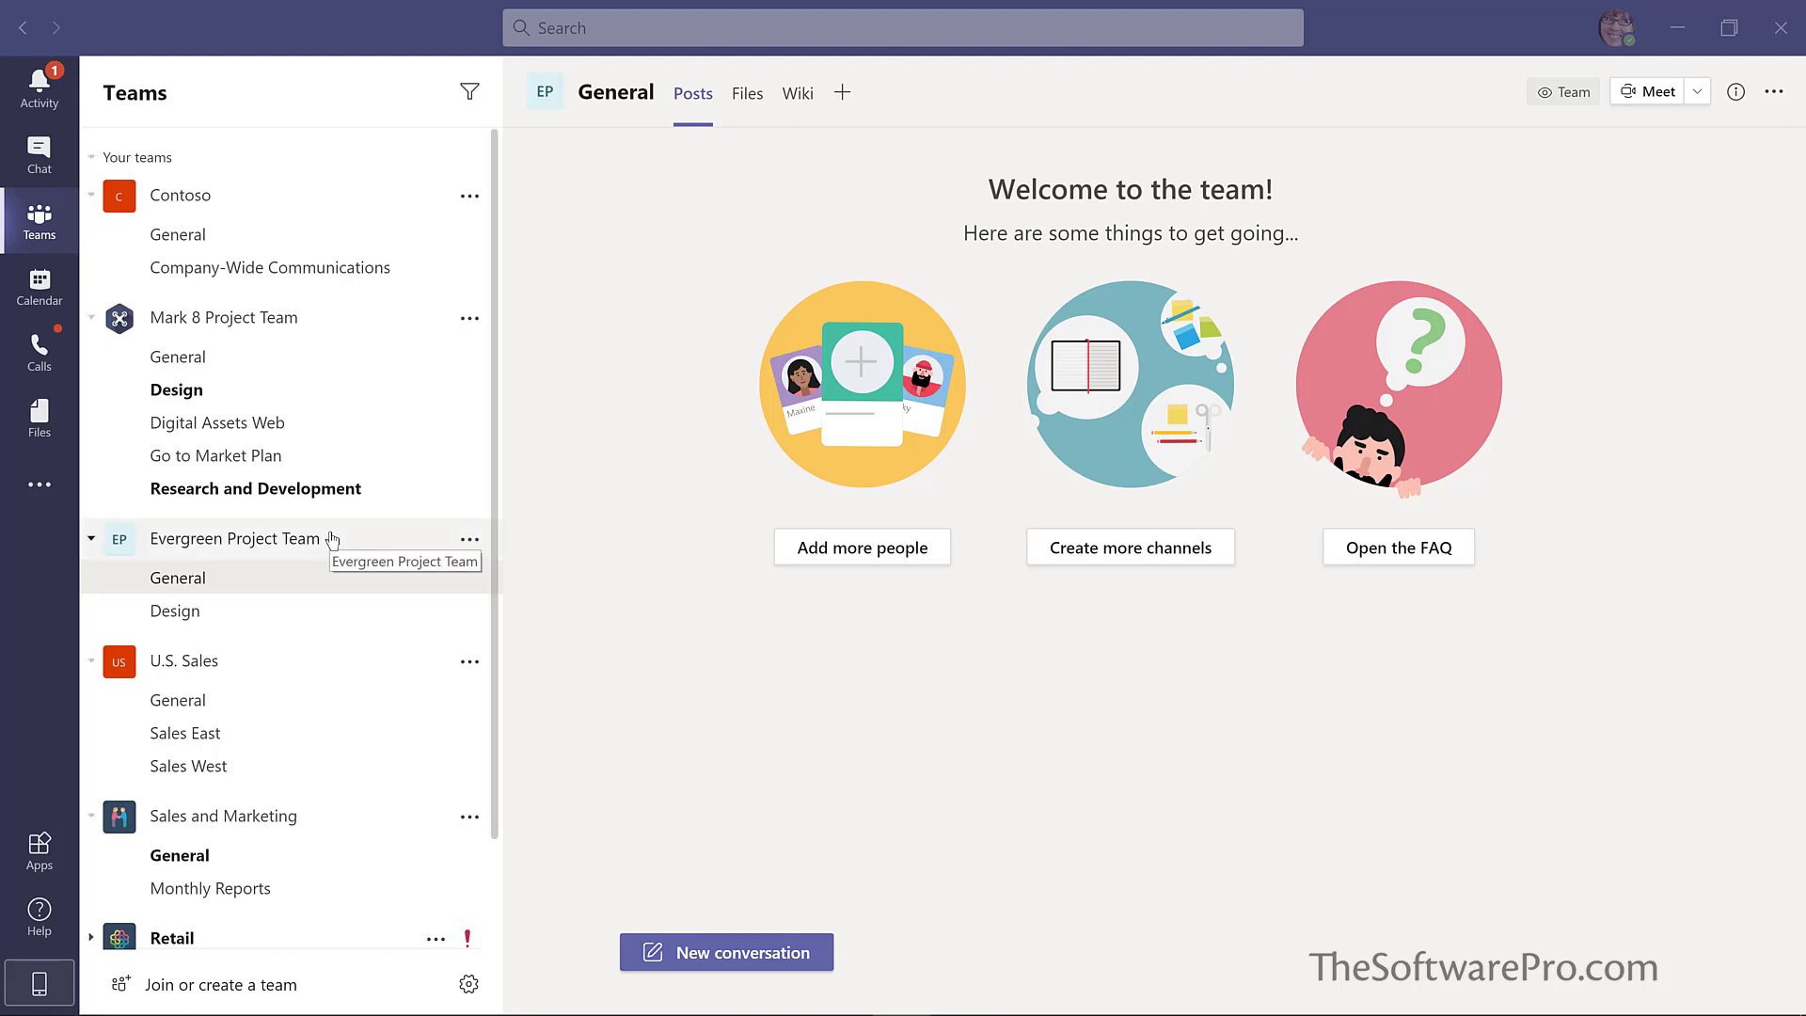
Step: Rename the Evergreen Project Team to "Evergreen LMS Project Team" and save the change
click(468, 544)
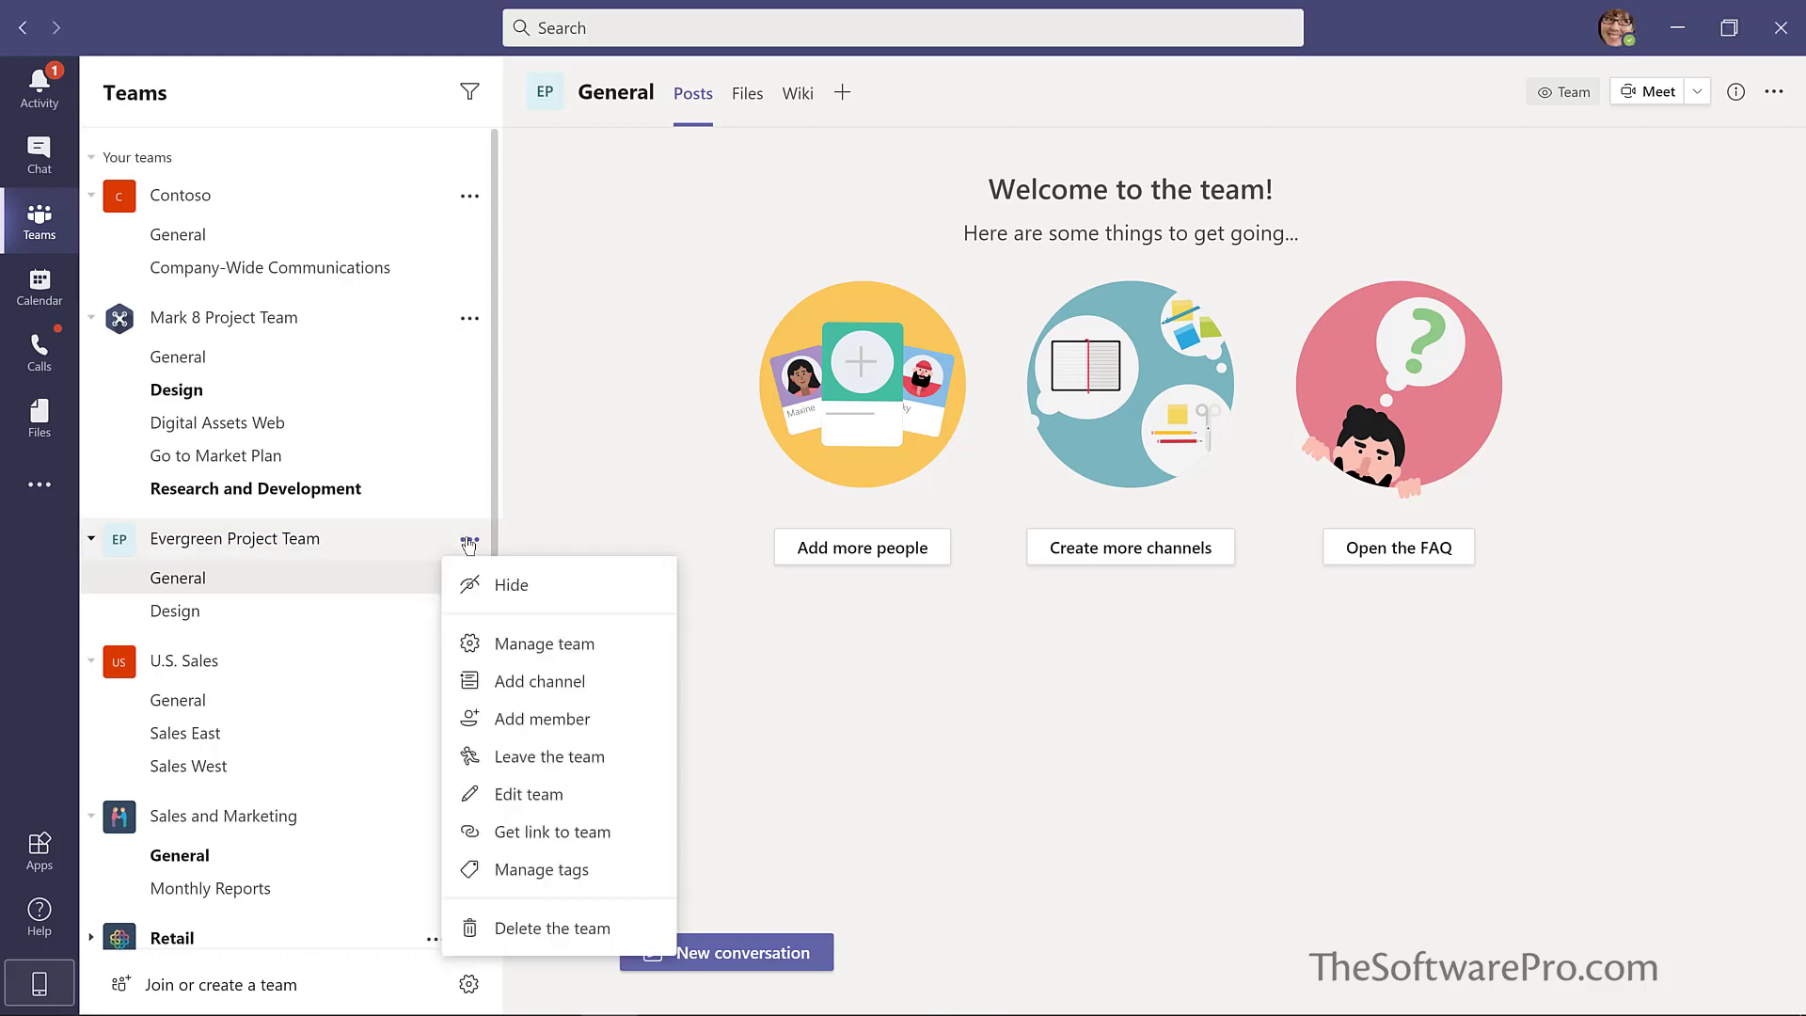
click(513, 800)
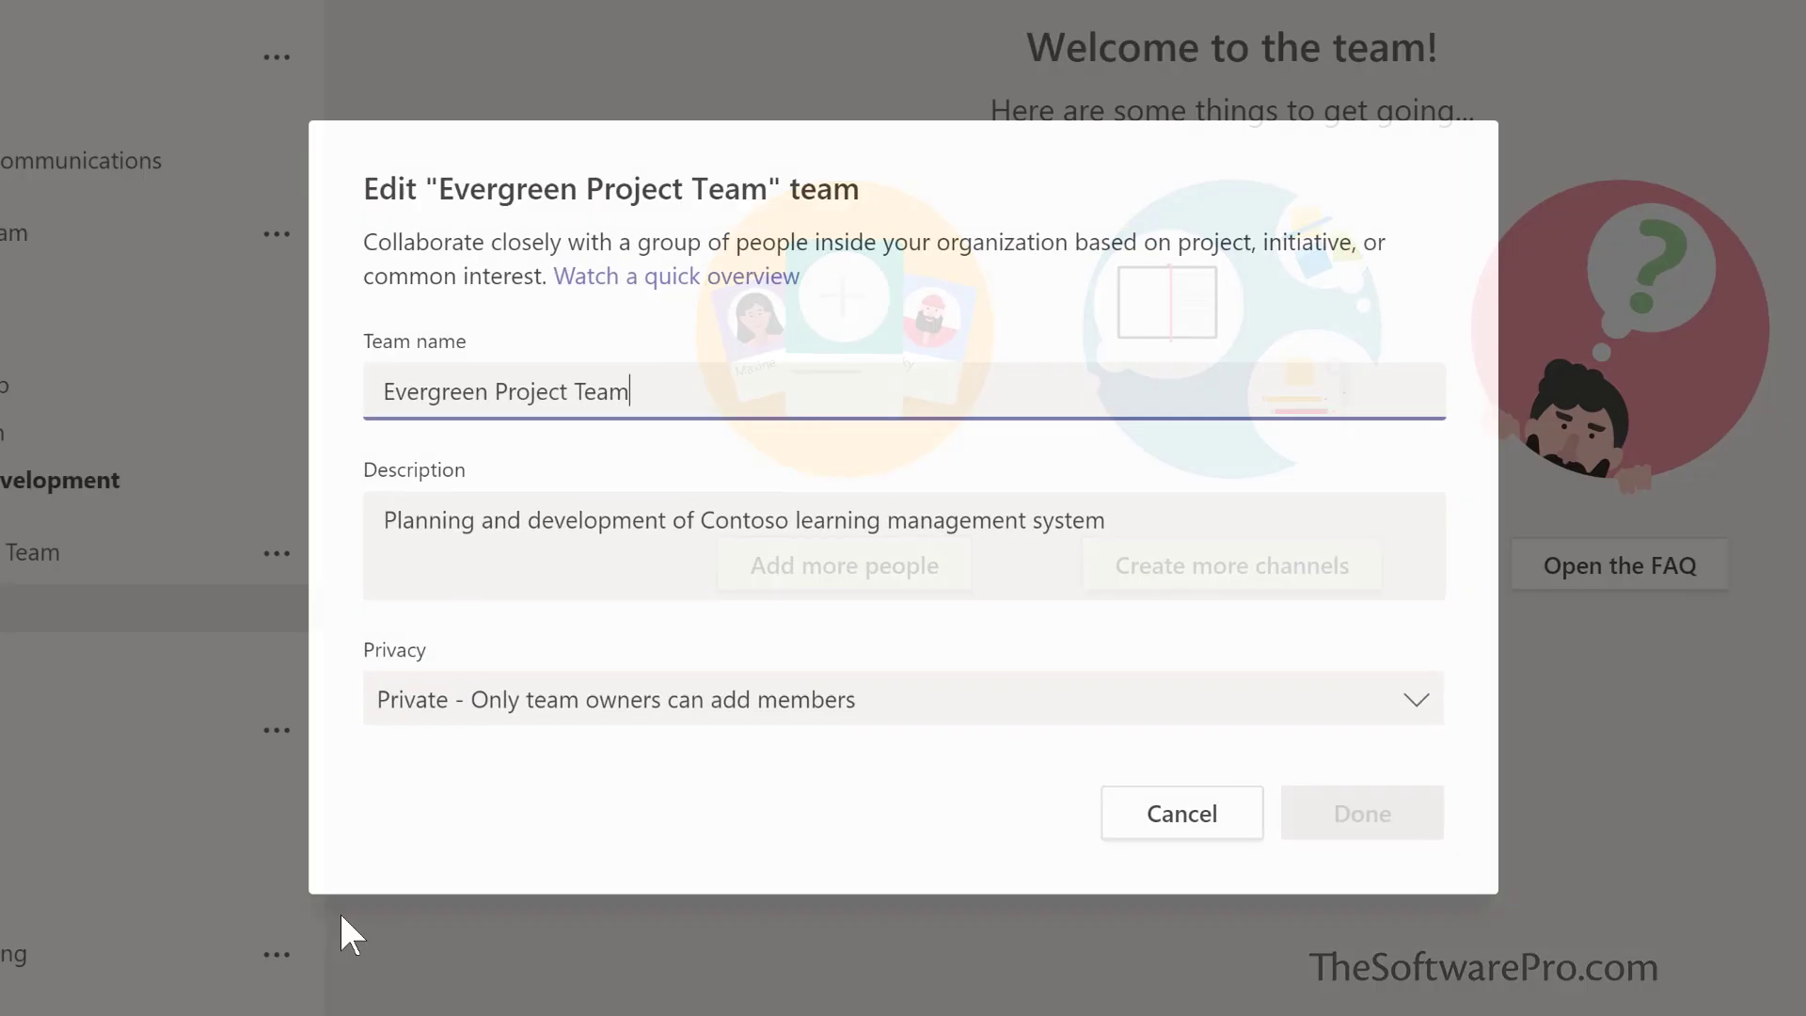
click(477, 388)
text(LMS Project Team)
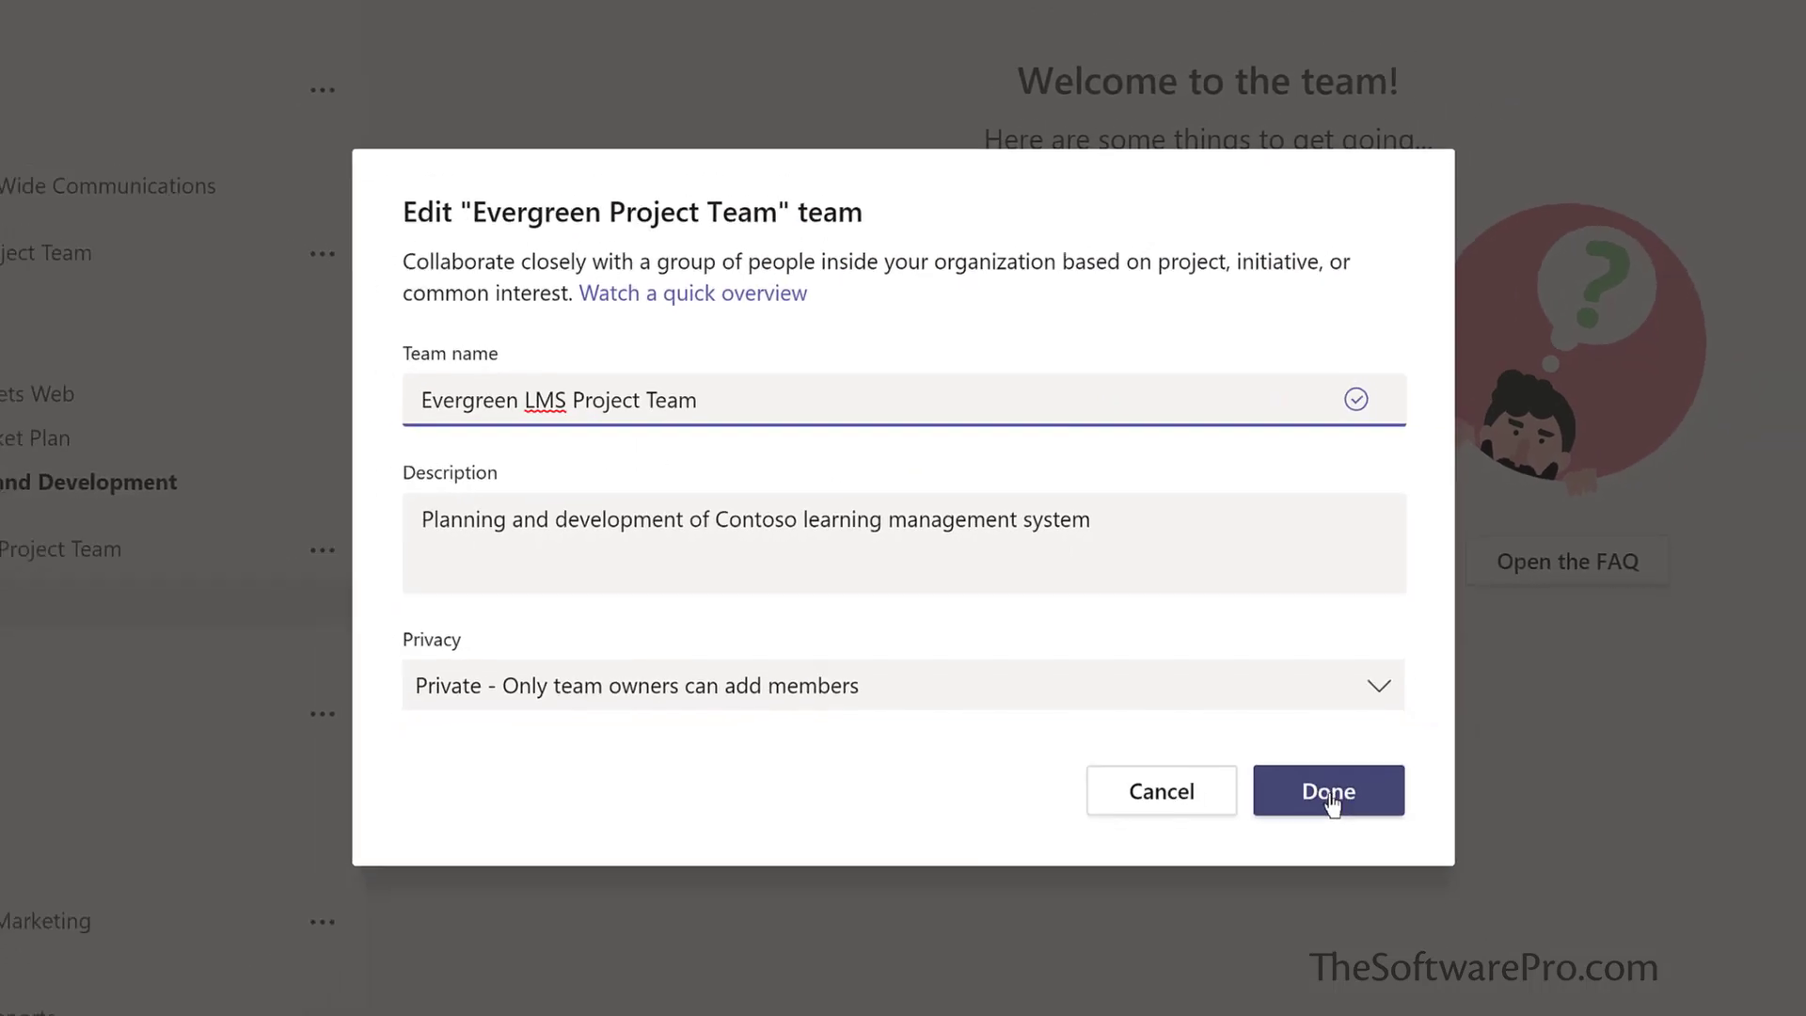
click(1330, 798)
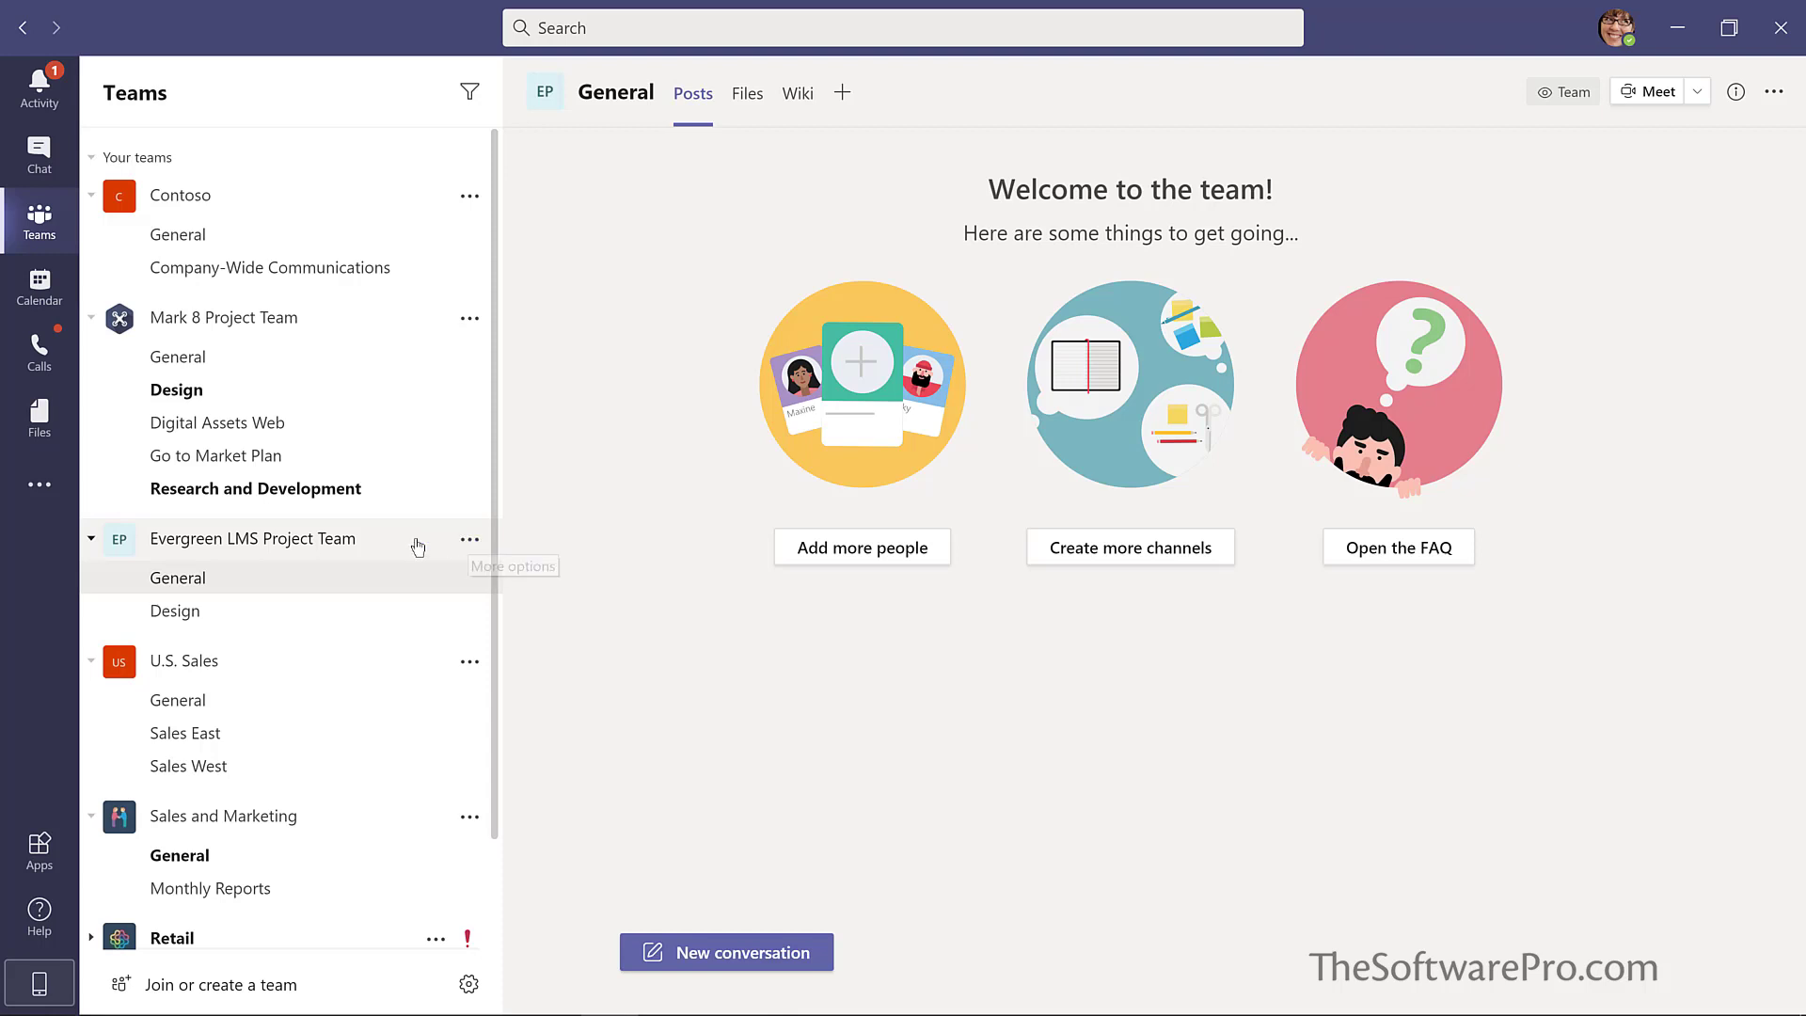
Step: Open the management page of Evergreen LMS Project Team and add the suggested Product Manager found with "lid" as a member
click(469, 540)
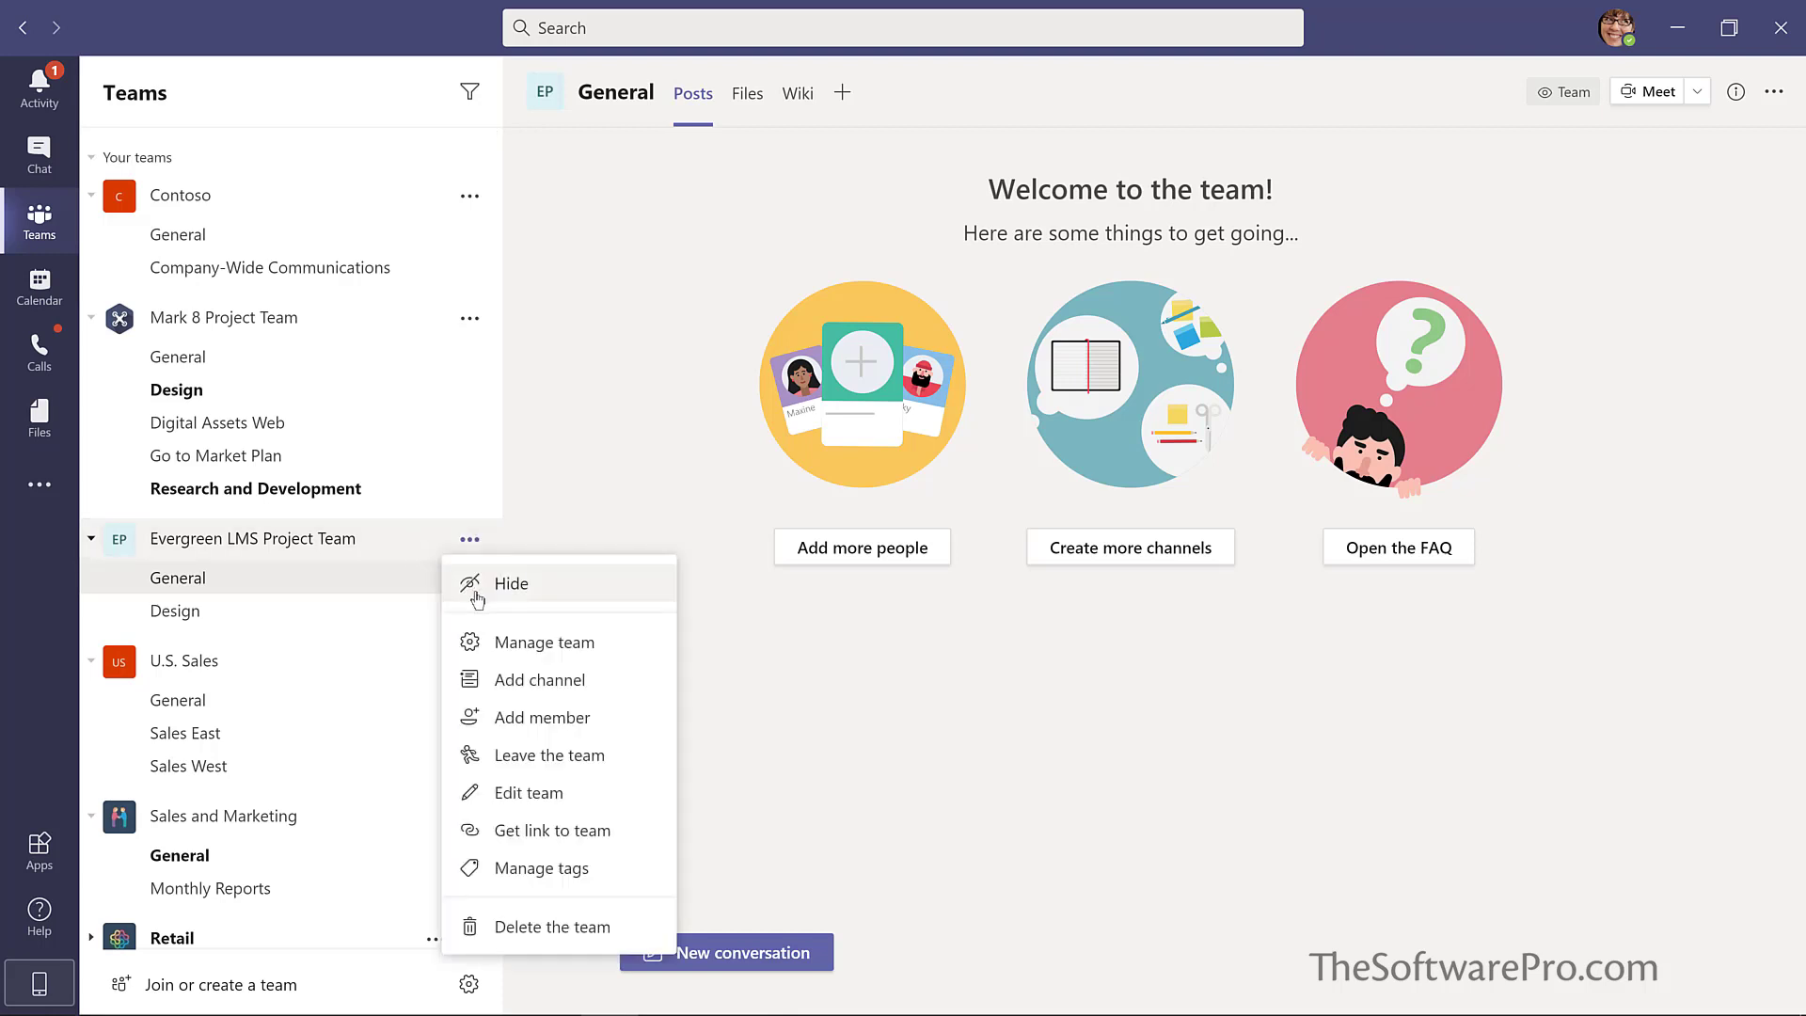
click(593, 645)
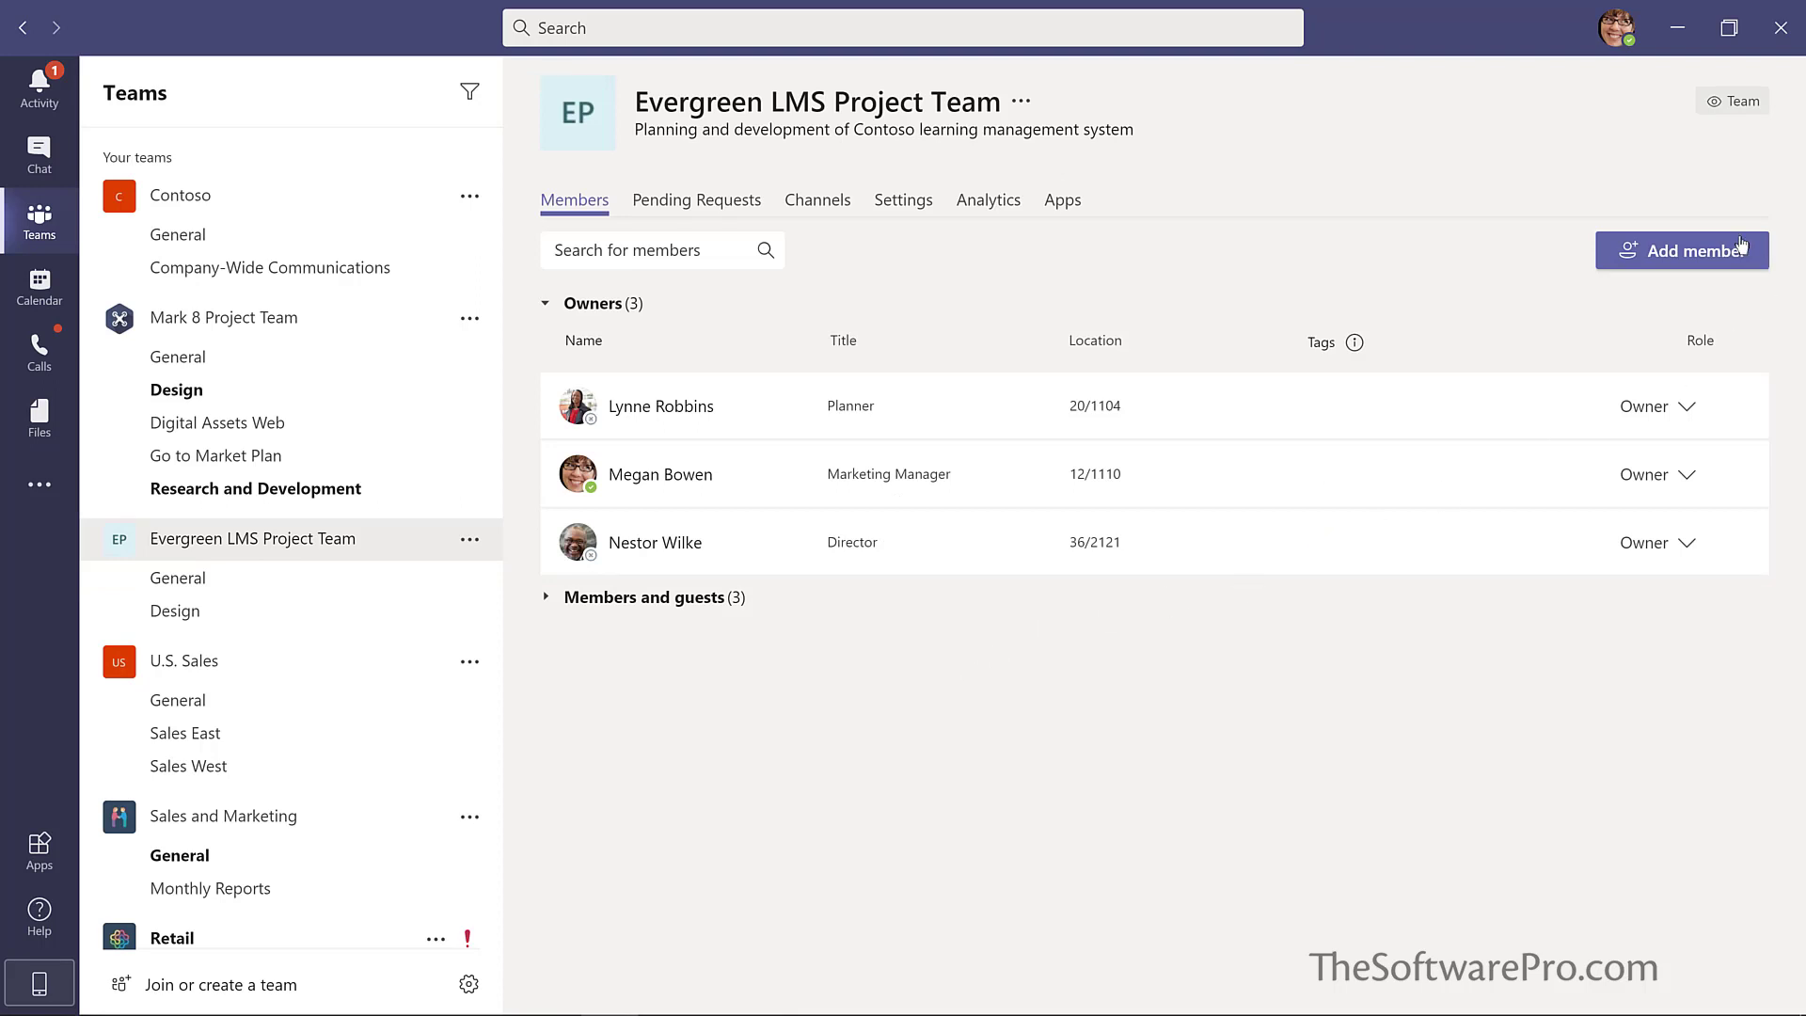
click(1679, 254)
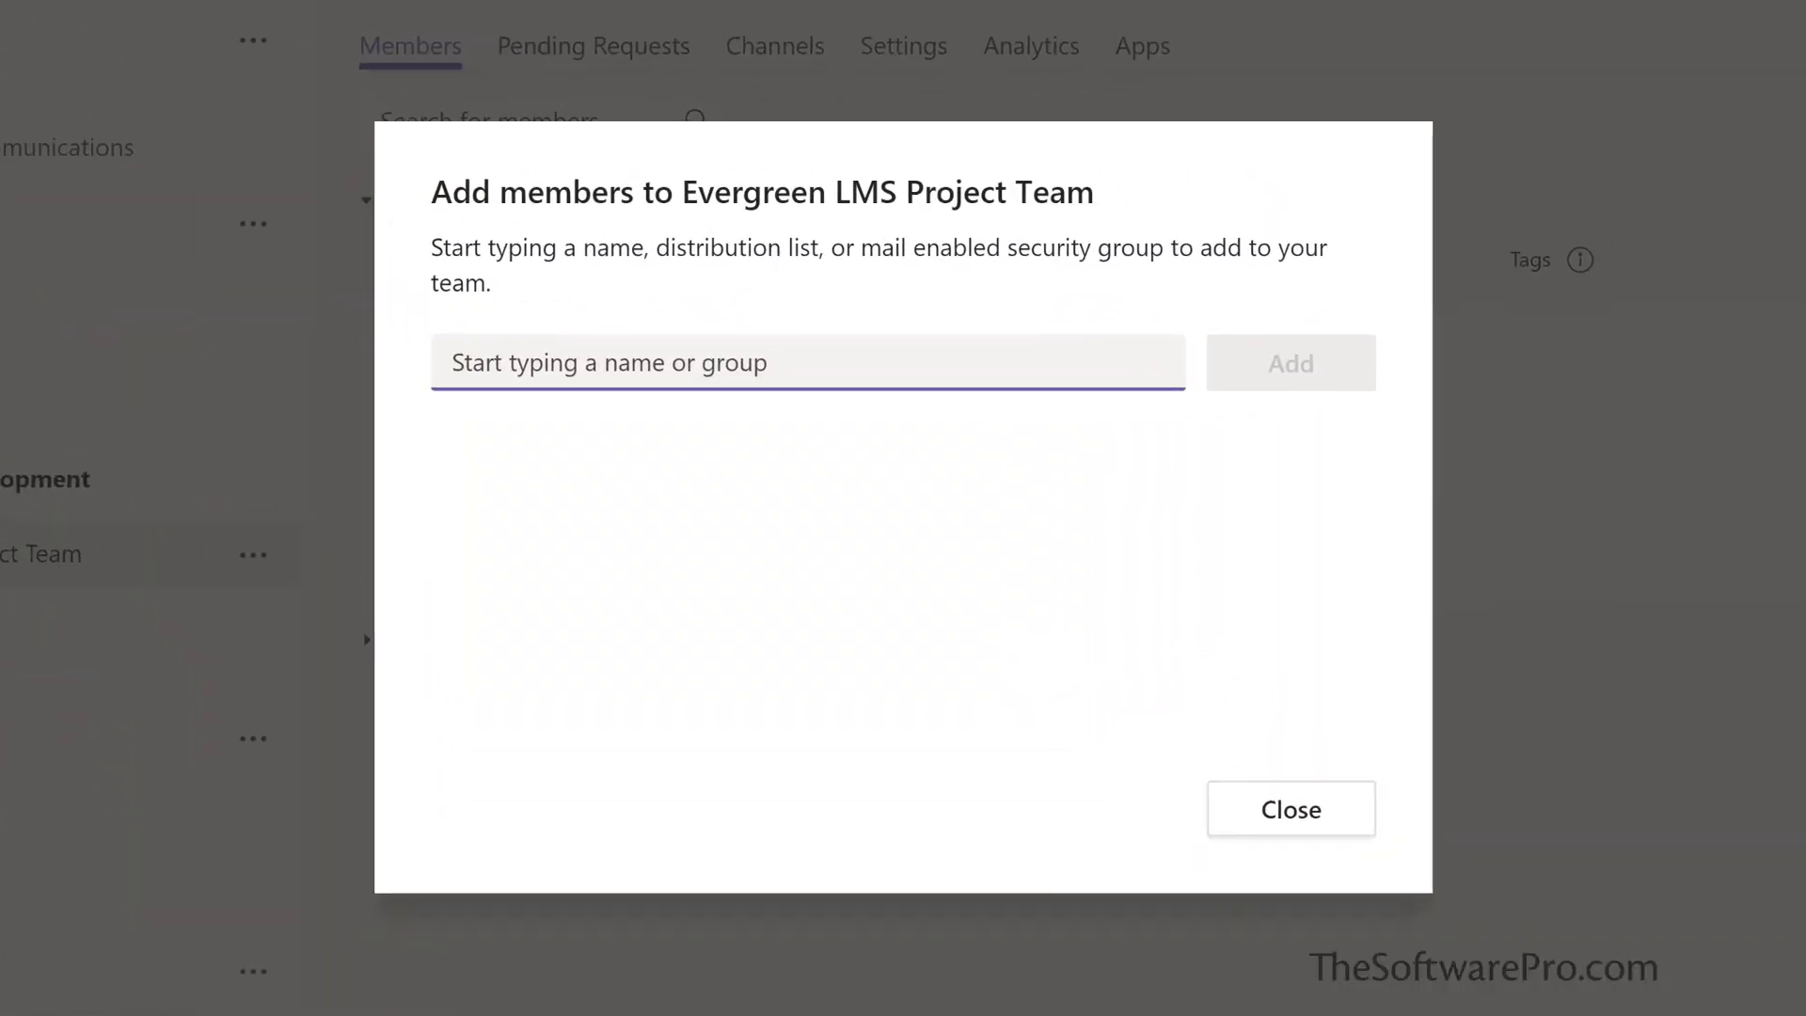
text(lid)
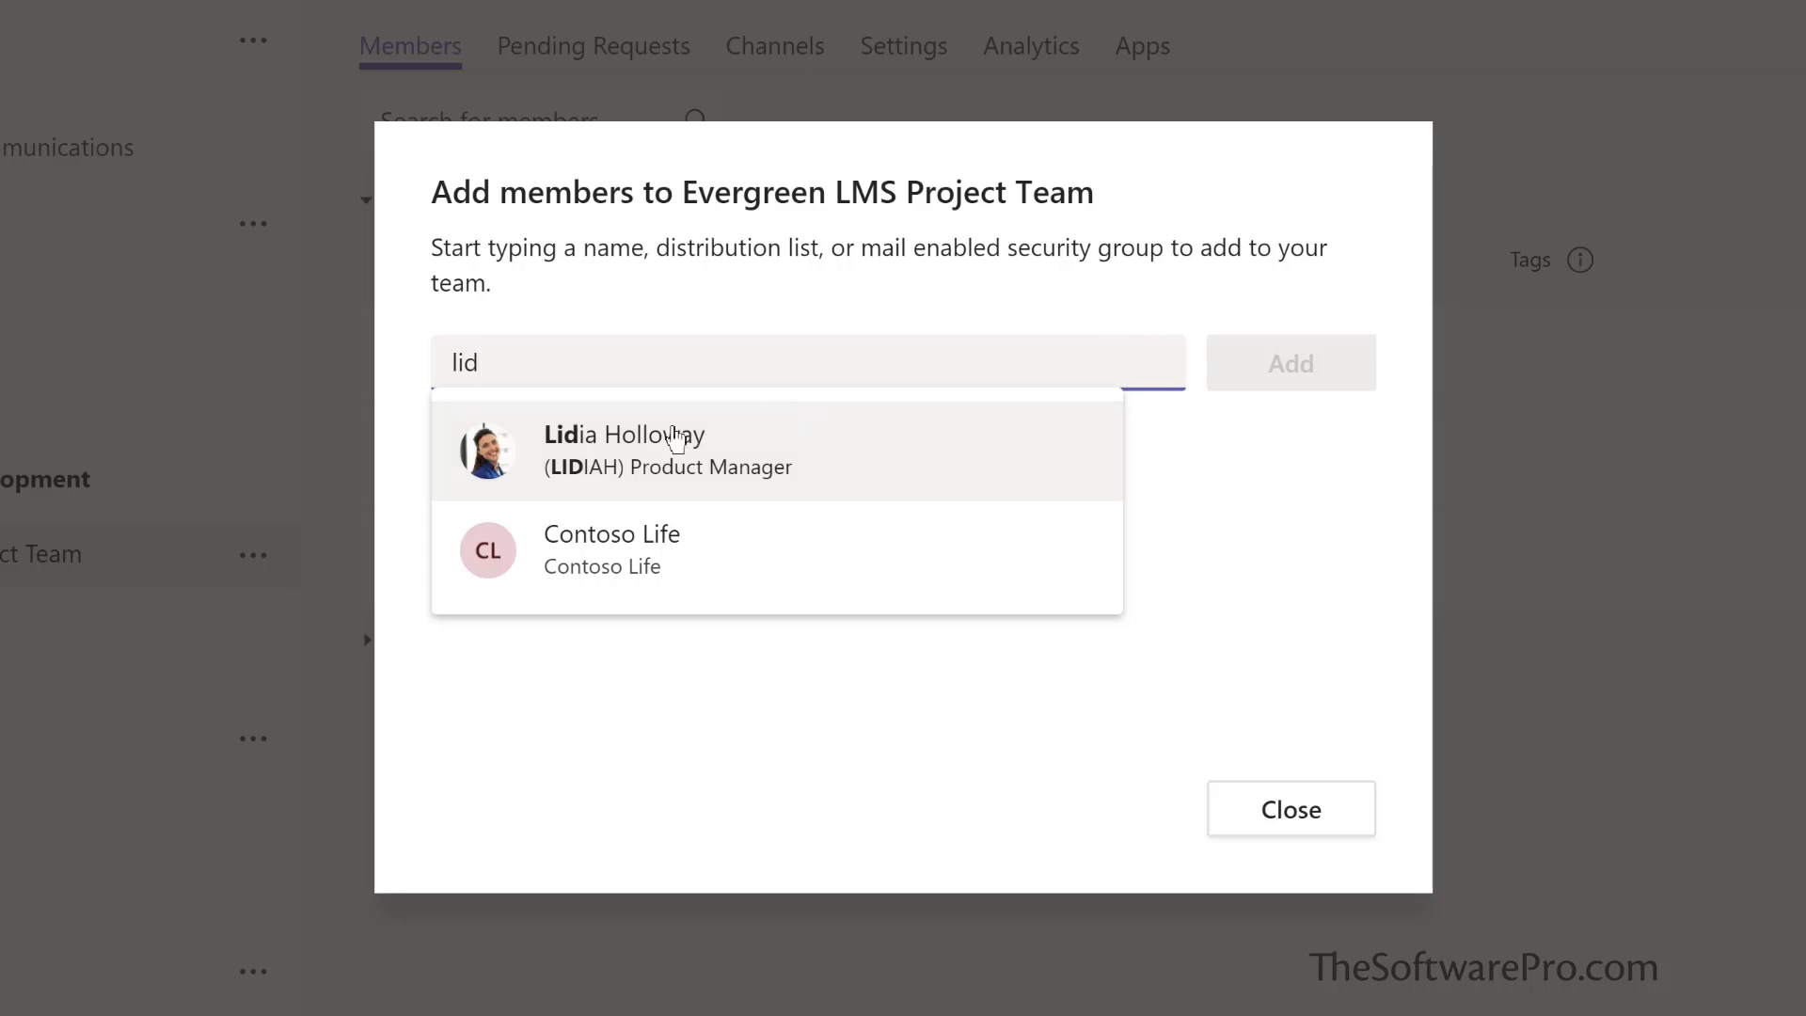
click(661, 450)
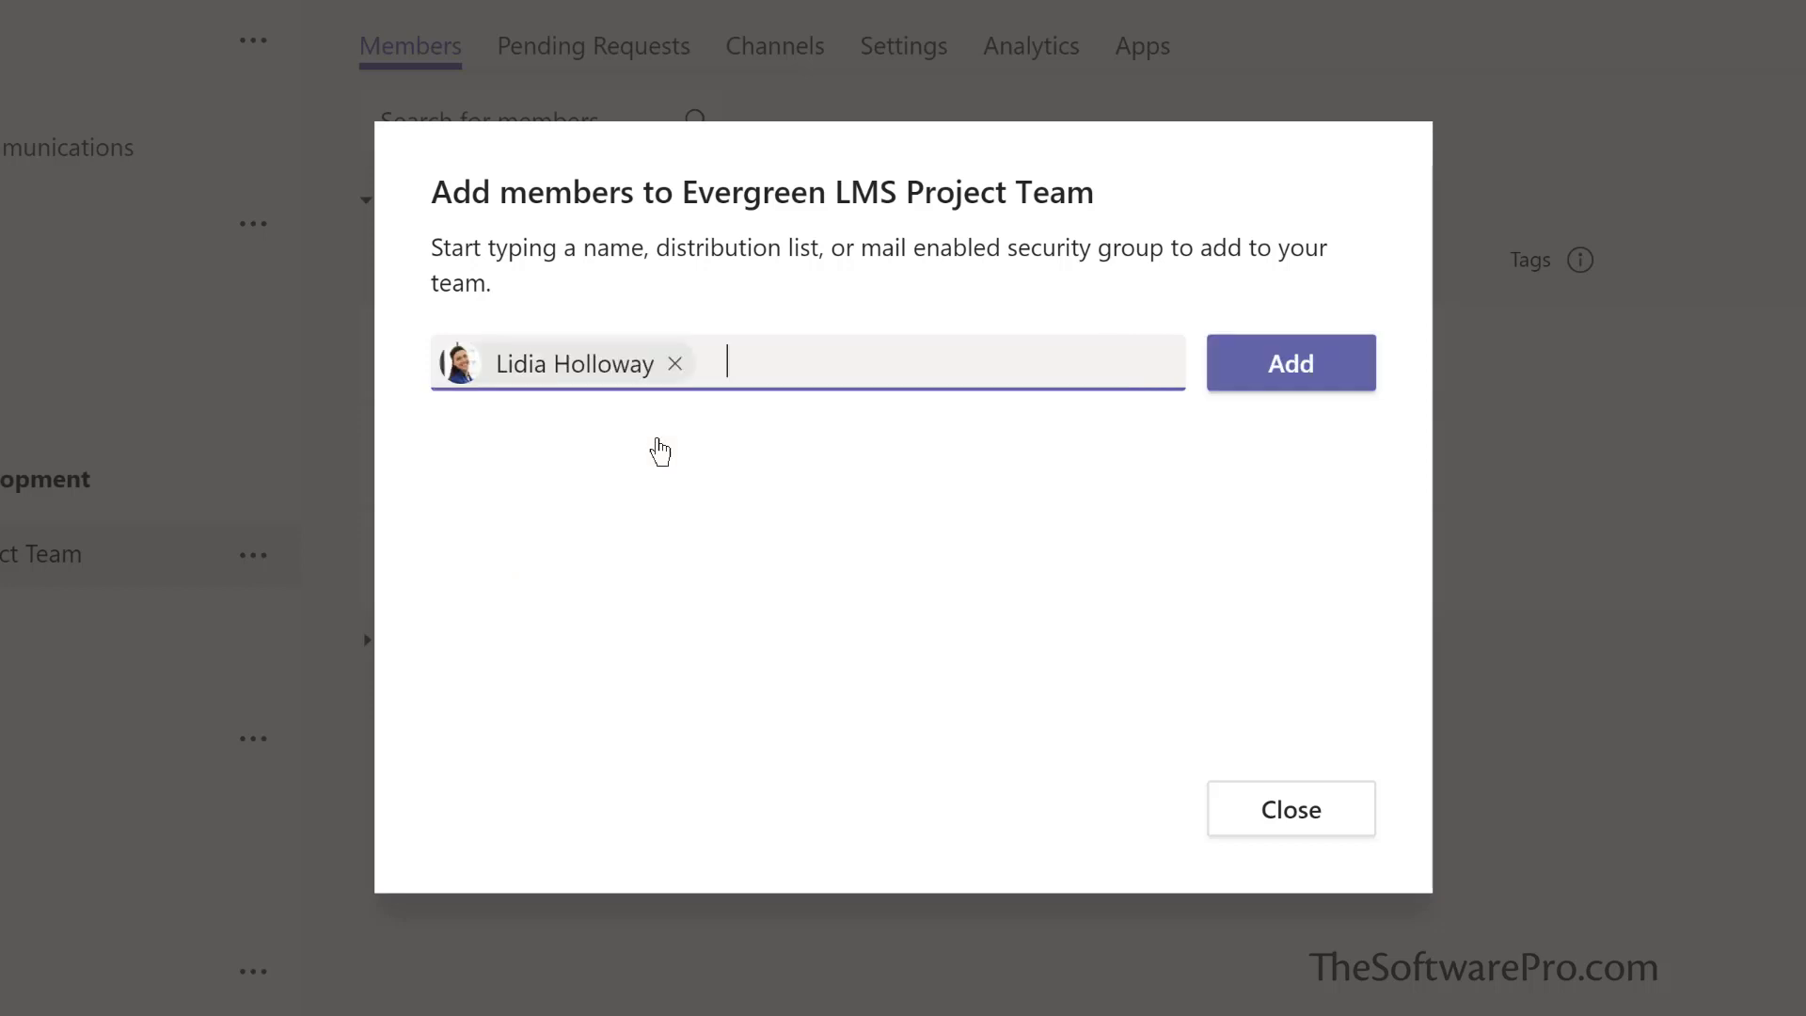
click(1272, 373)
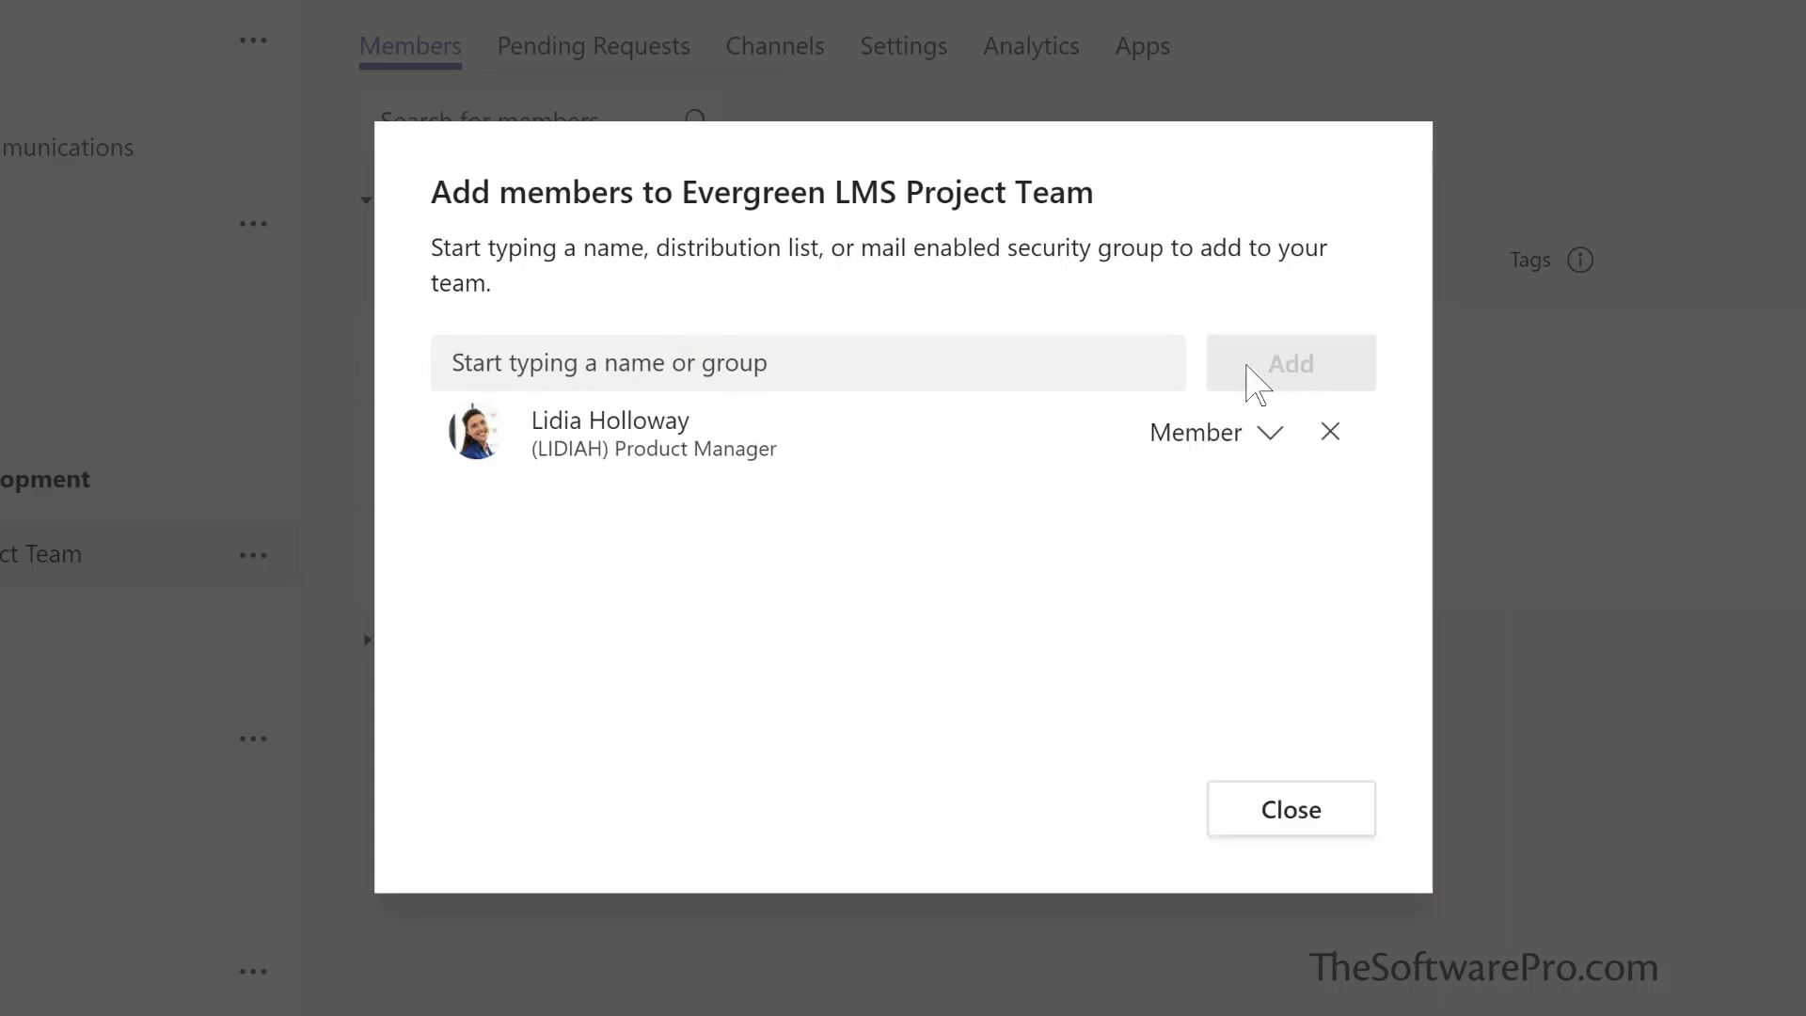
Step: Set the newly added Product Manager's role to Owner and finish adding members
click(1267, 438)
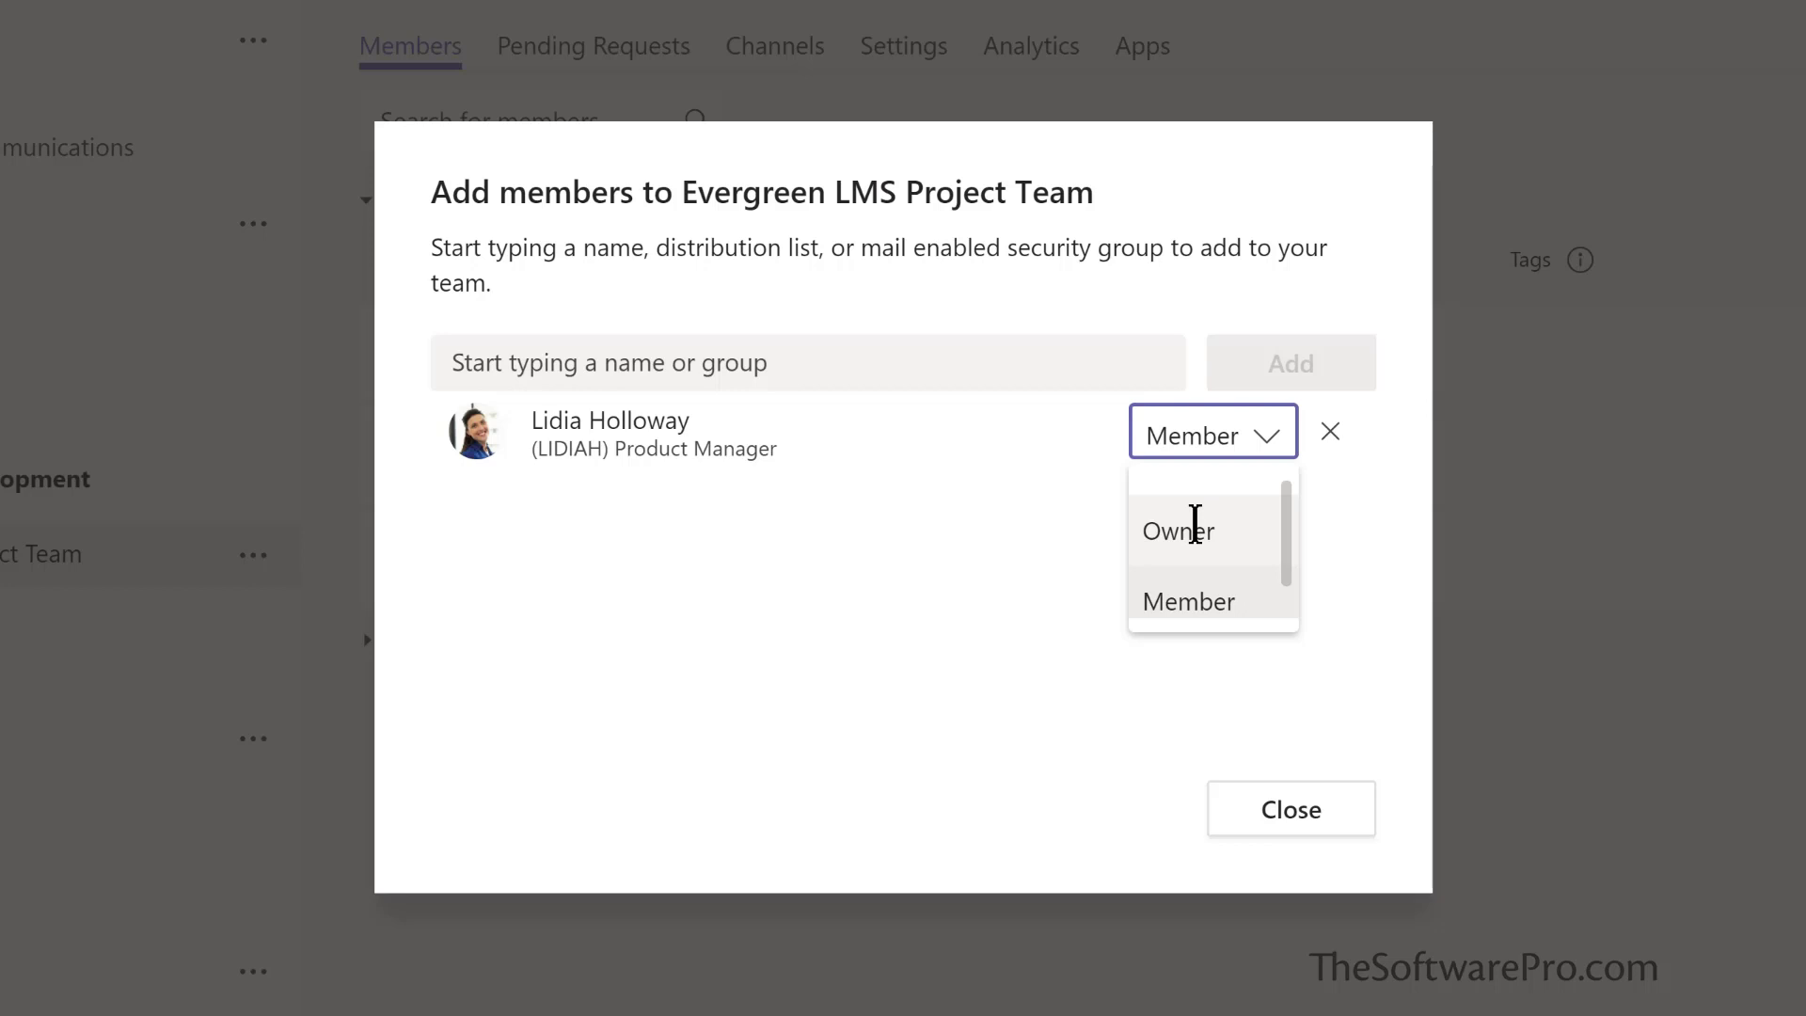
click(1195, 527)
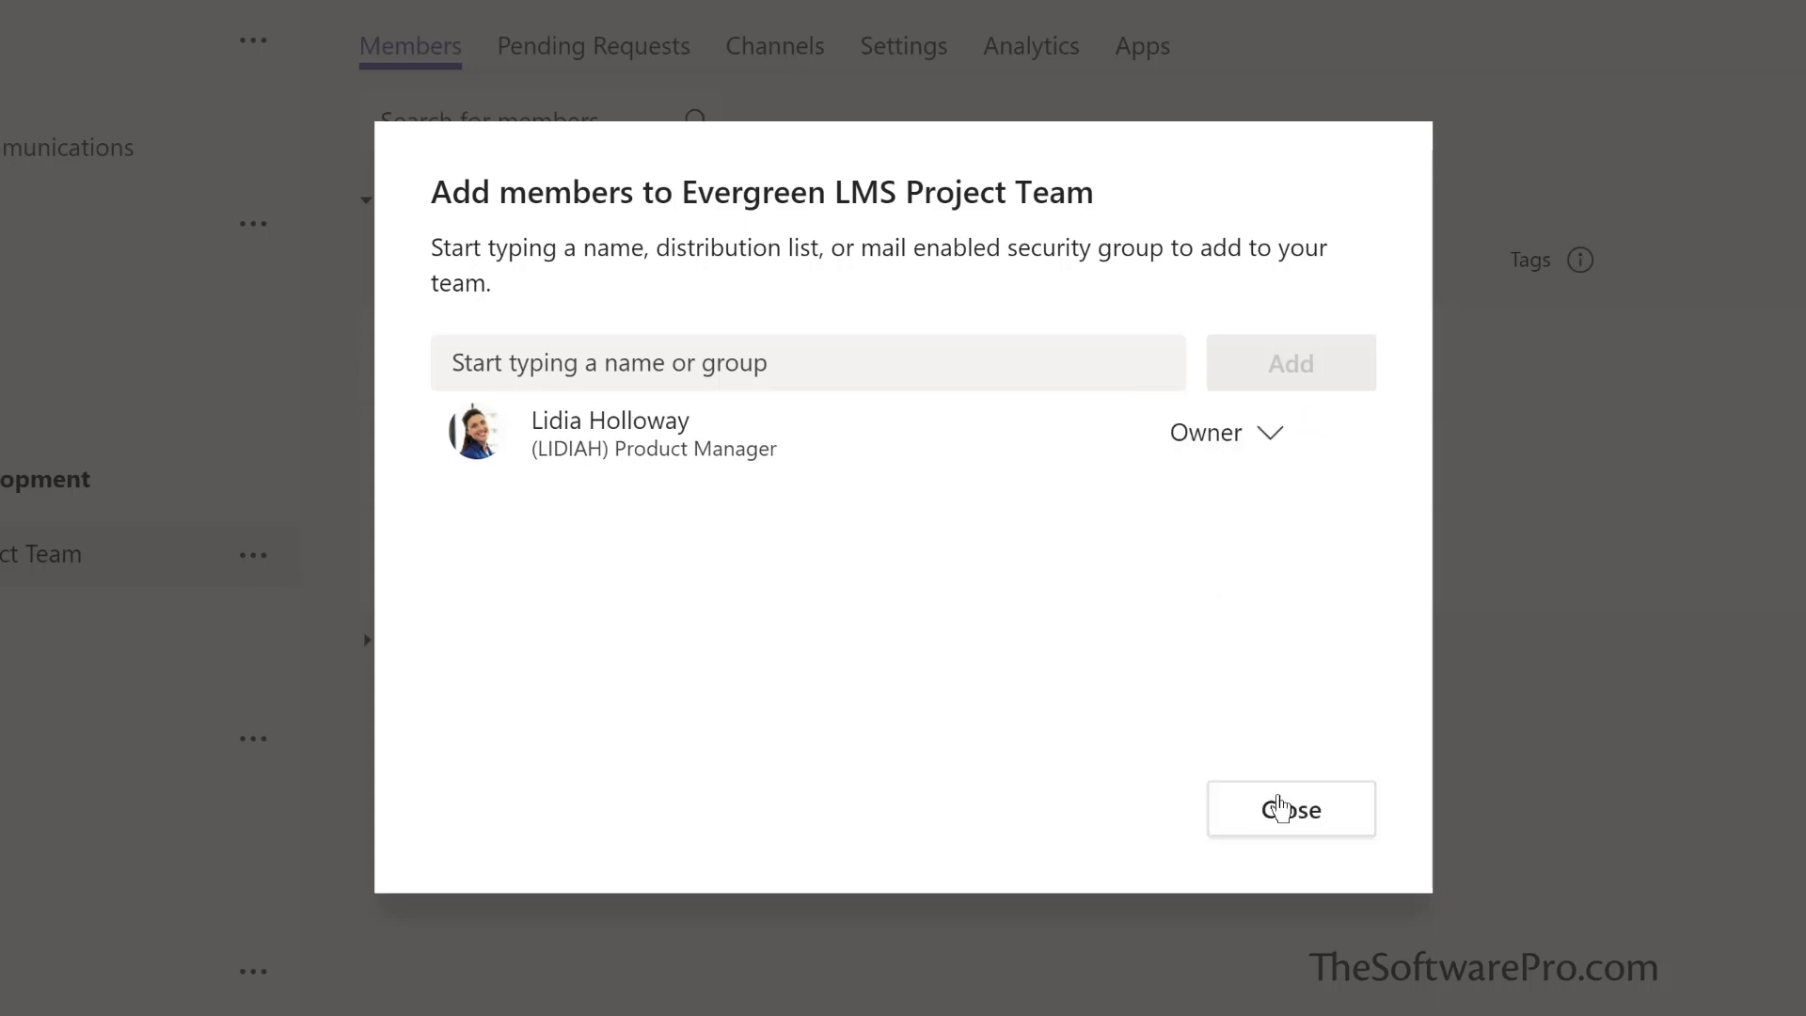
click(1287, 813)
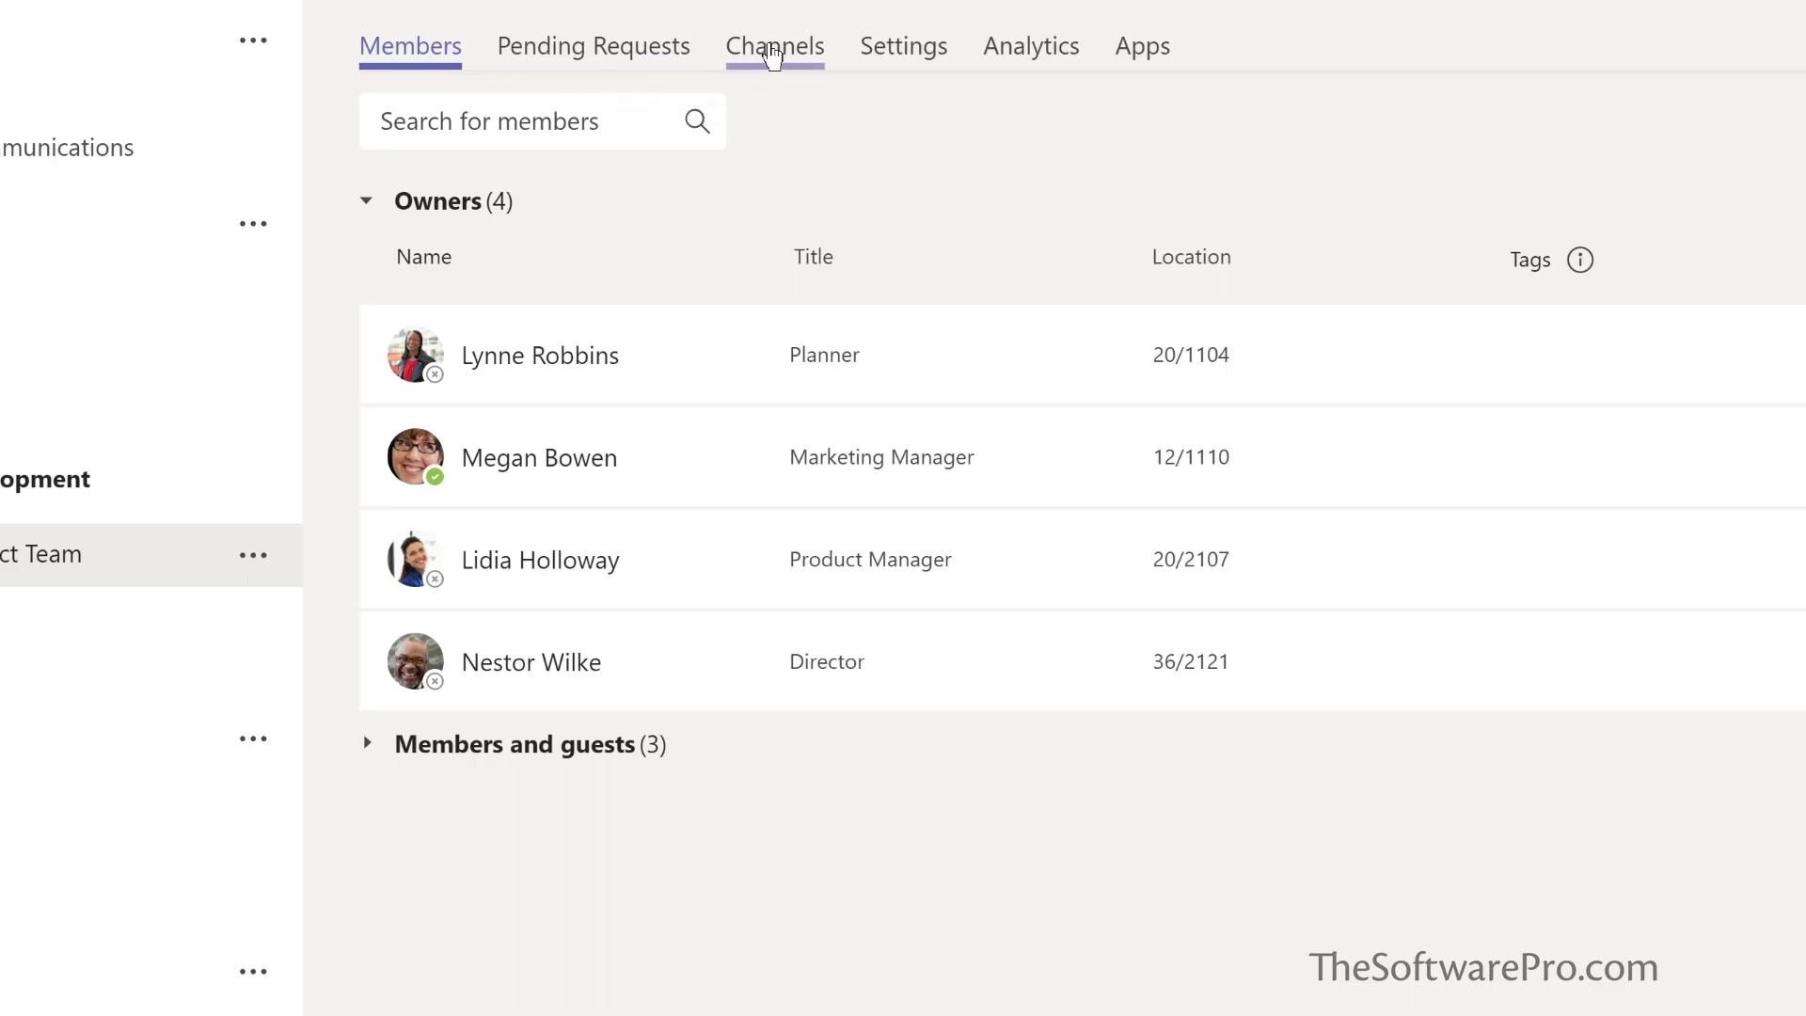
Step: View the team's channels, and in its settings upload and save the round green forest image as the team picture
click(774, 58)
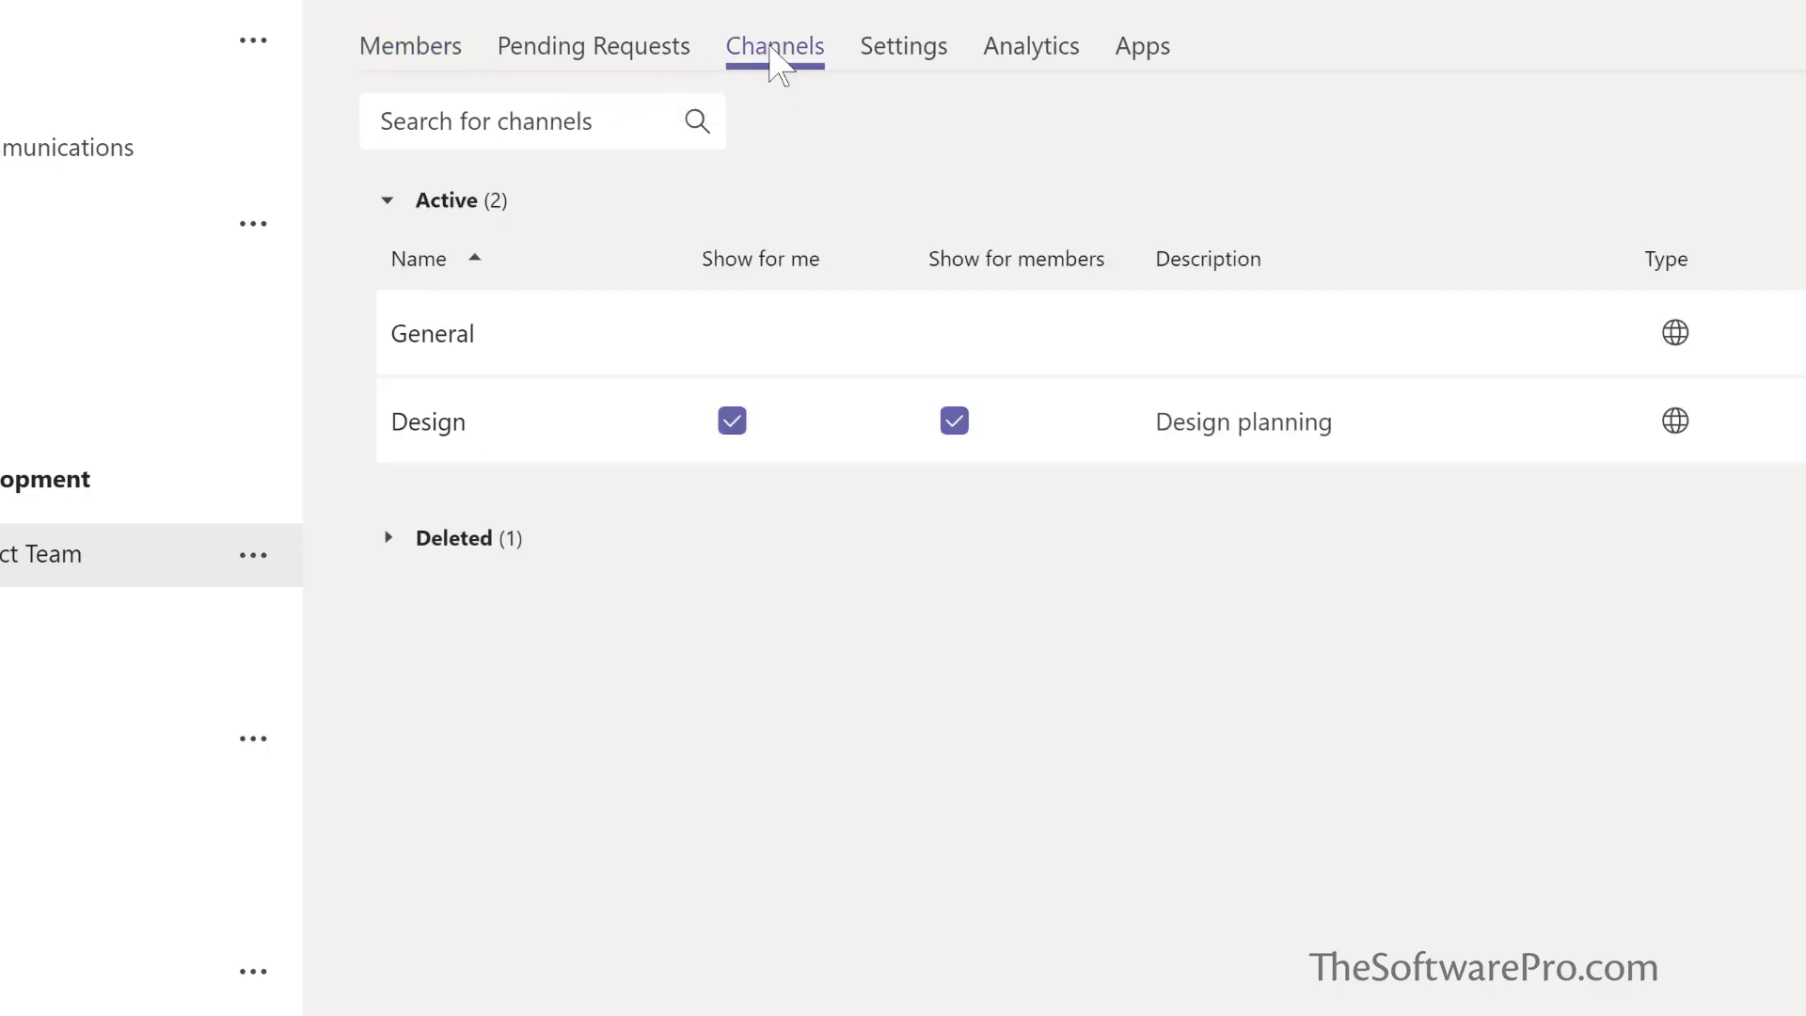
click(890, 42)
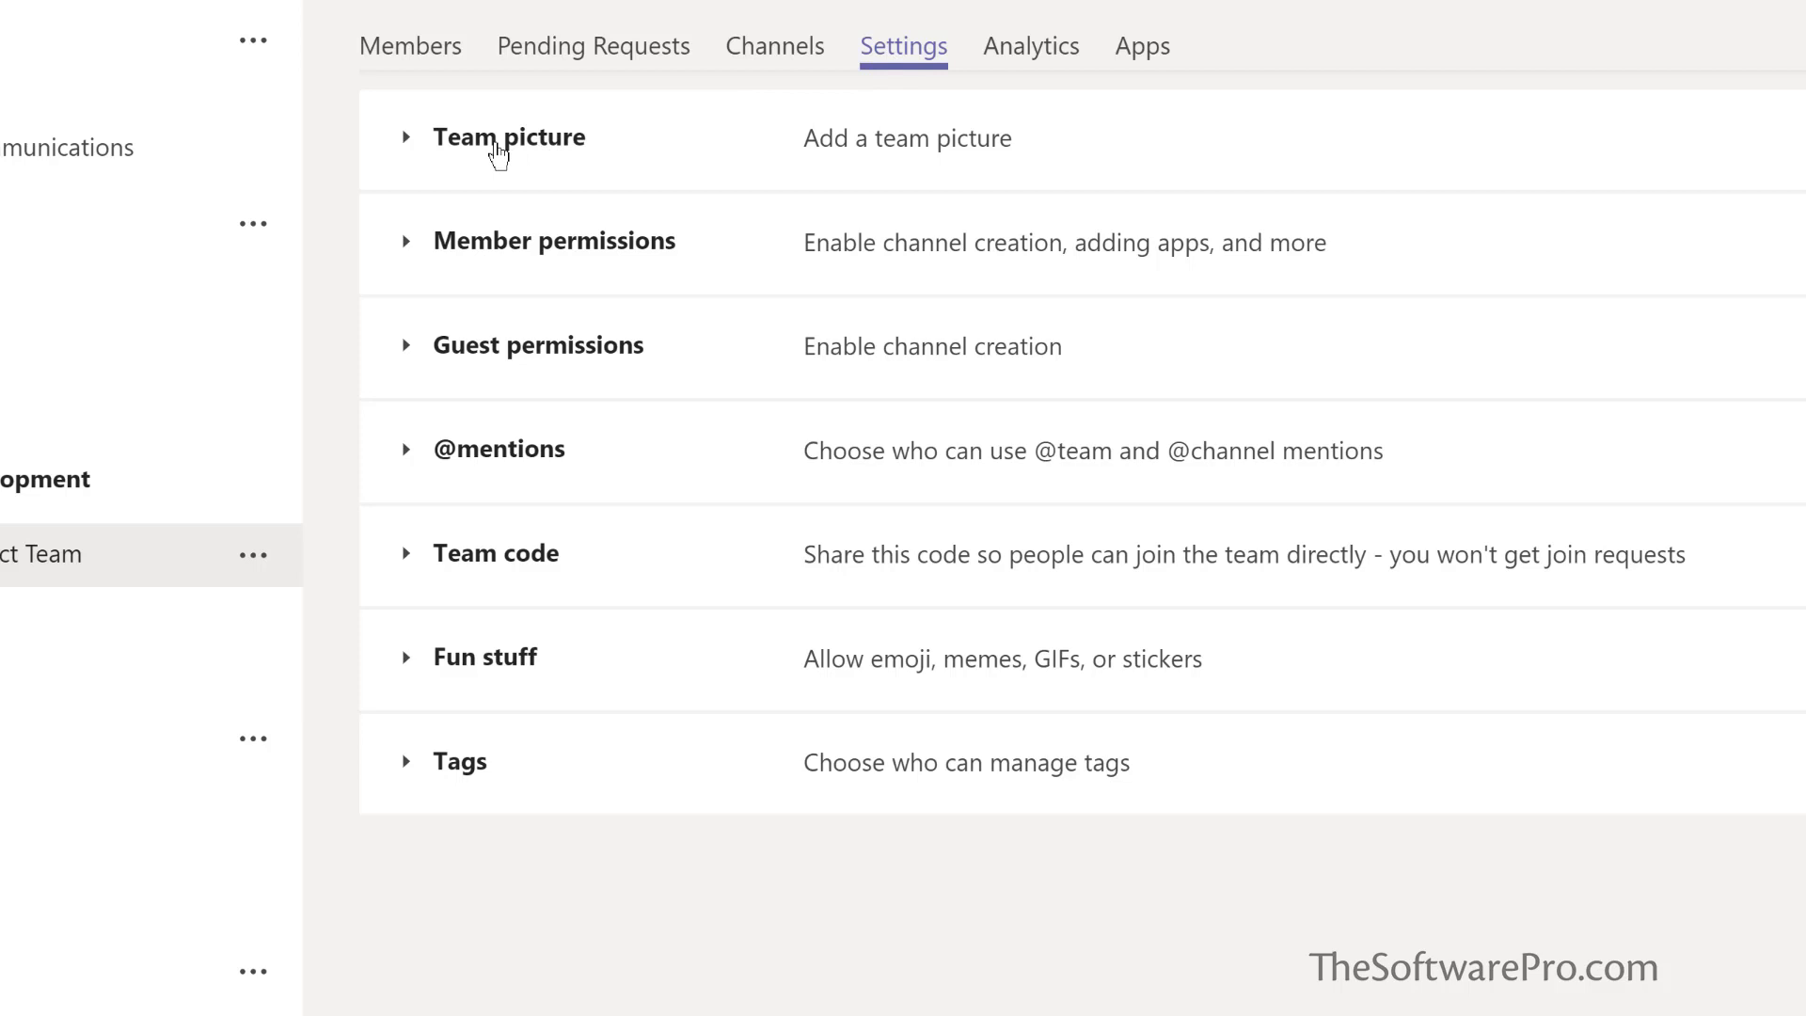
click(497, 153)
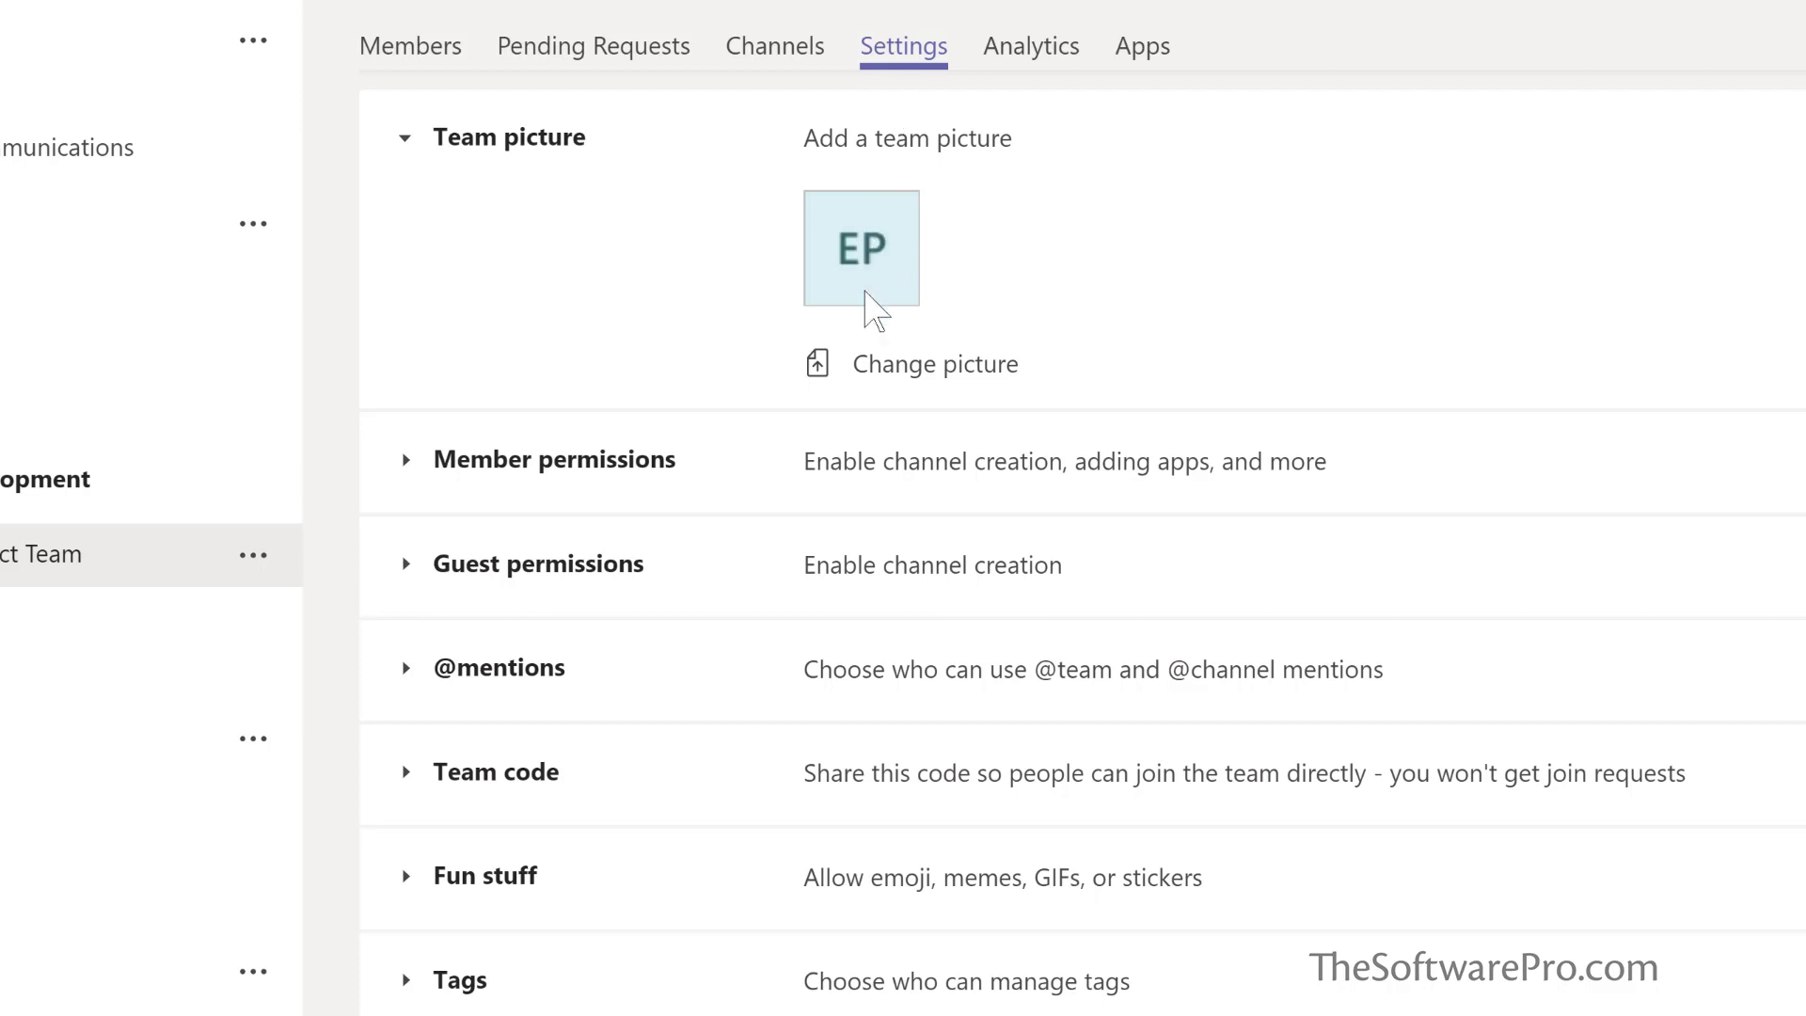
click(866, 376)
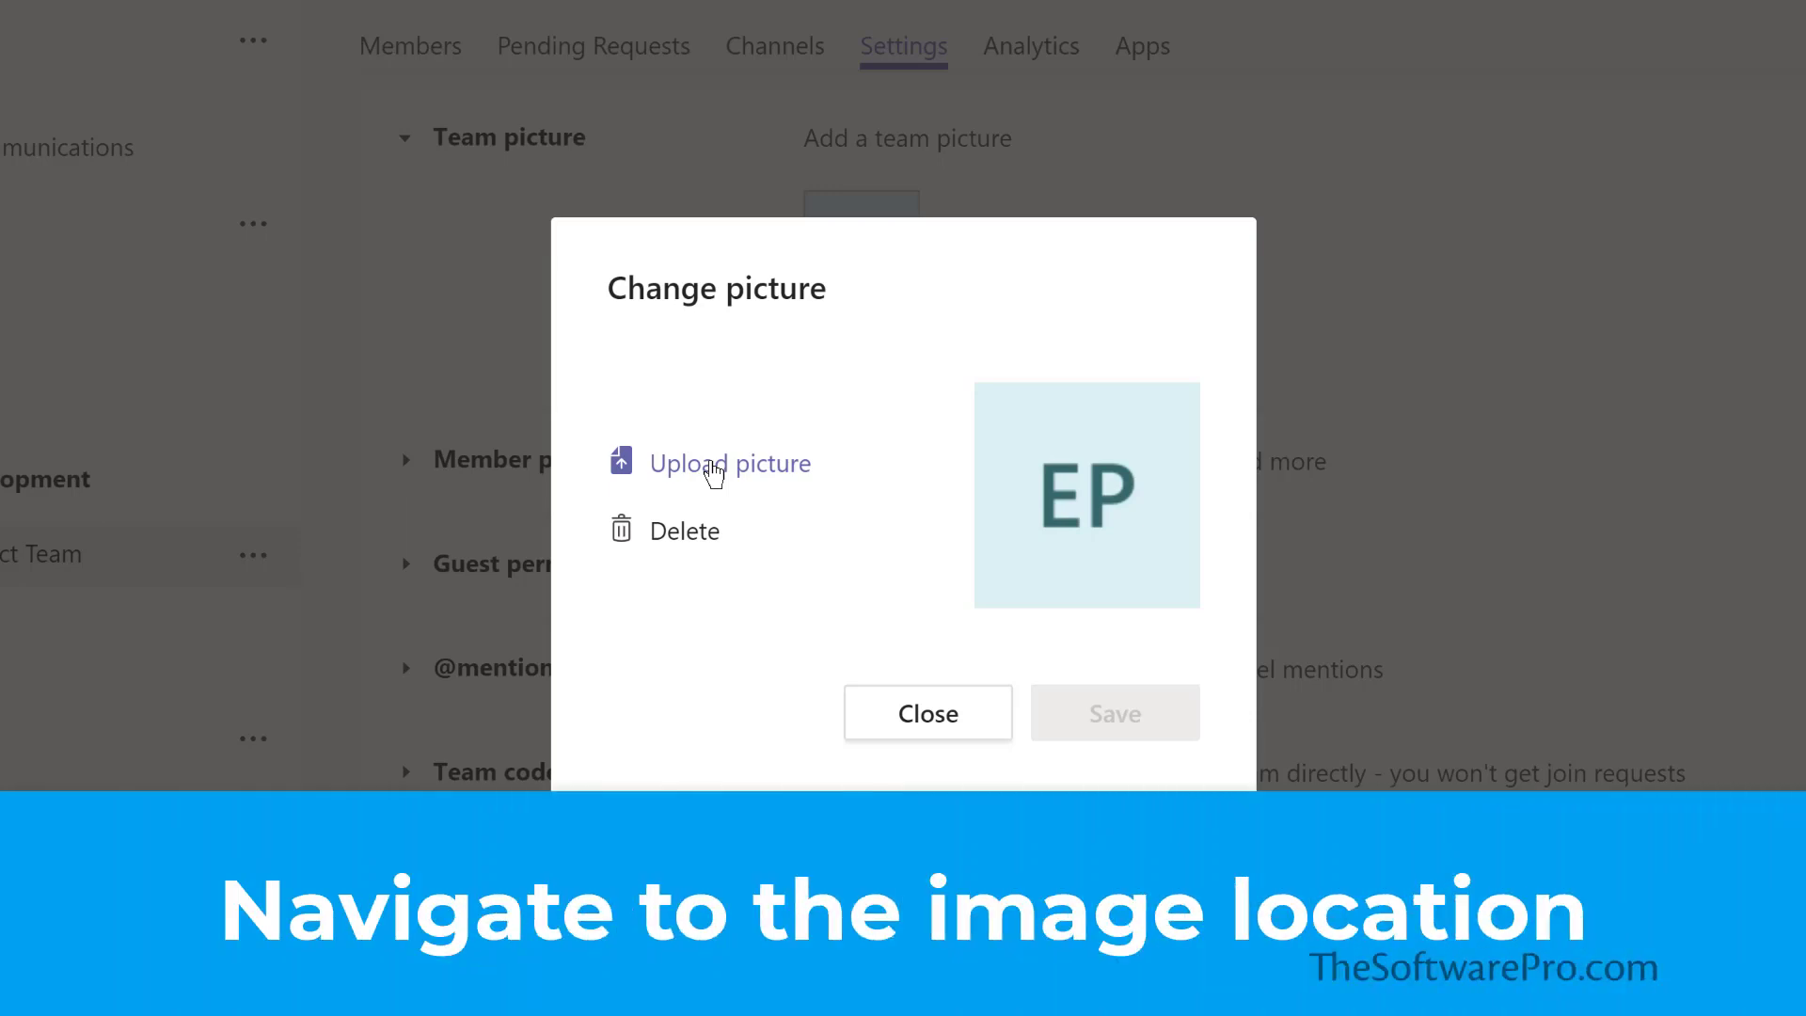
click(714, 466)
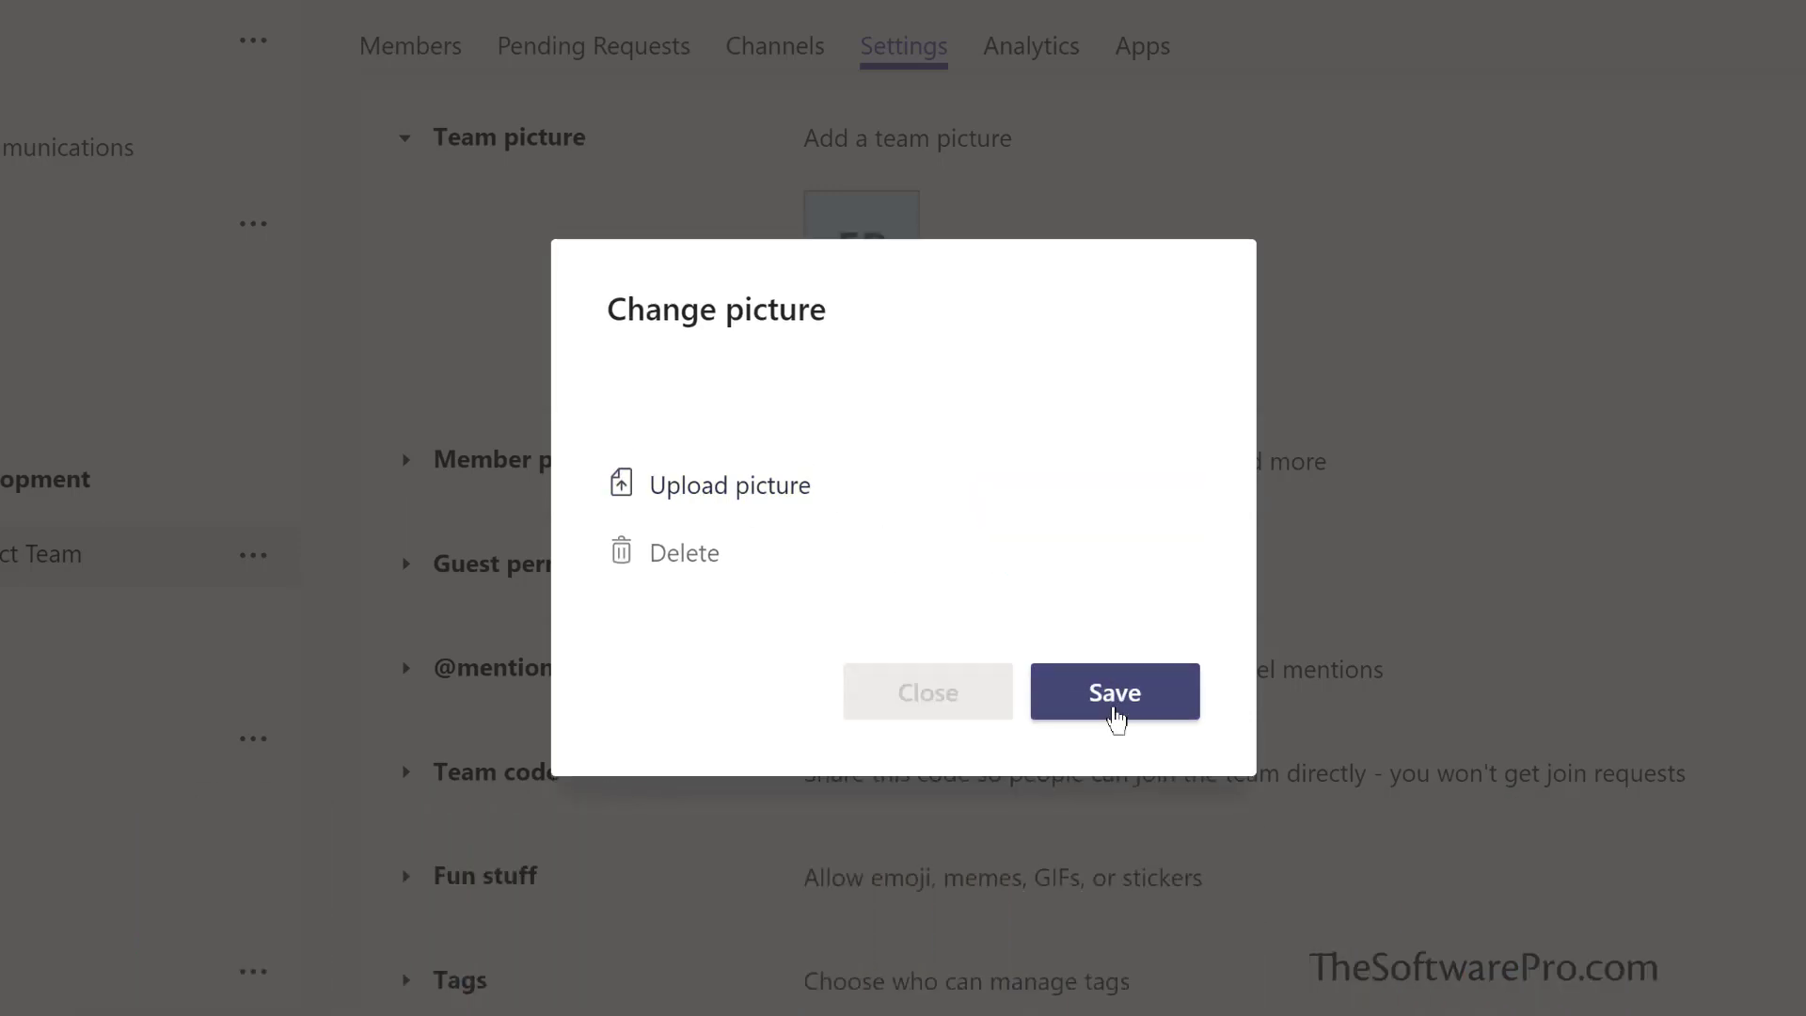
click(1112, 701)
click(928, 715)
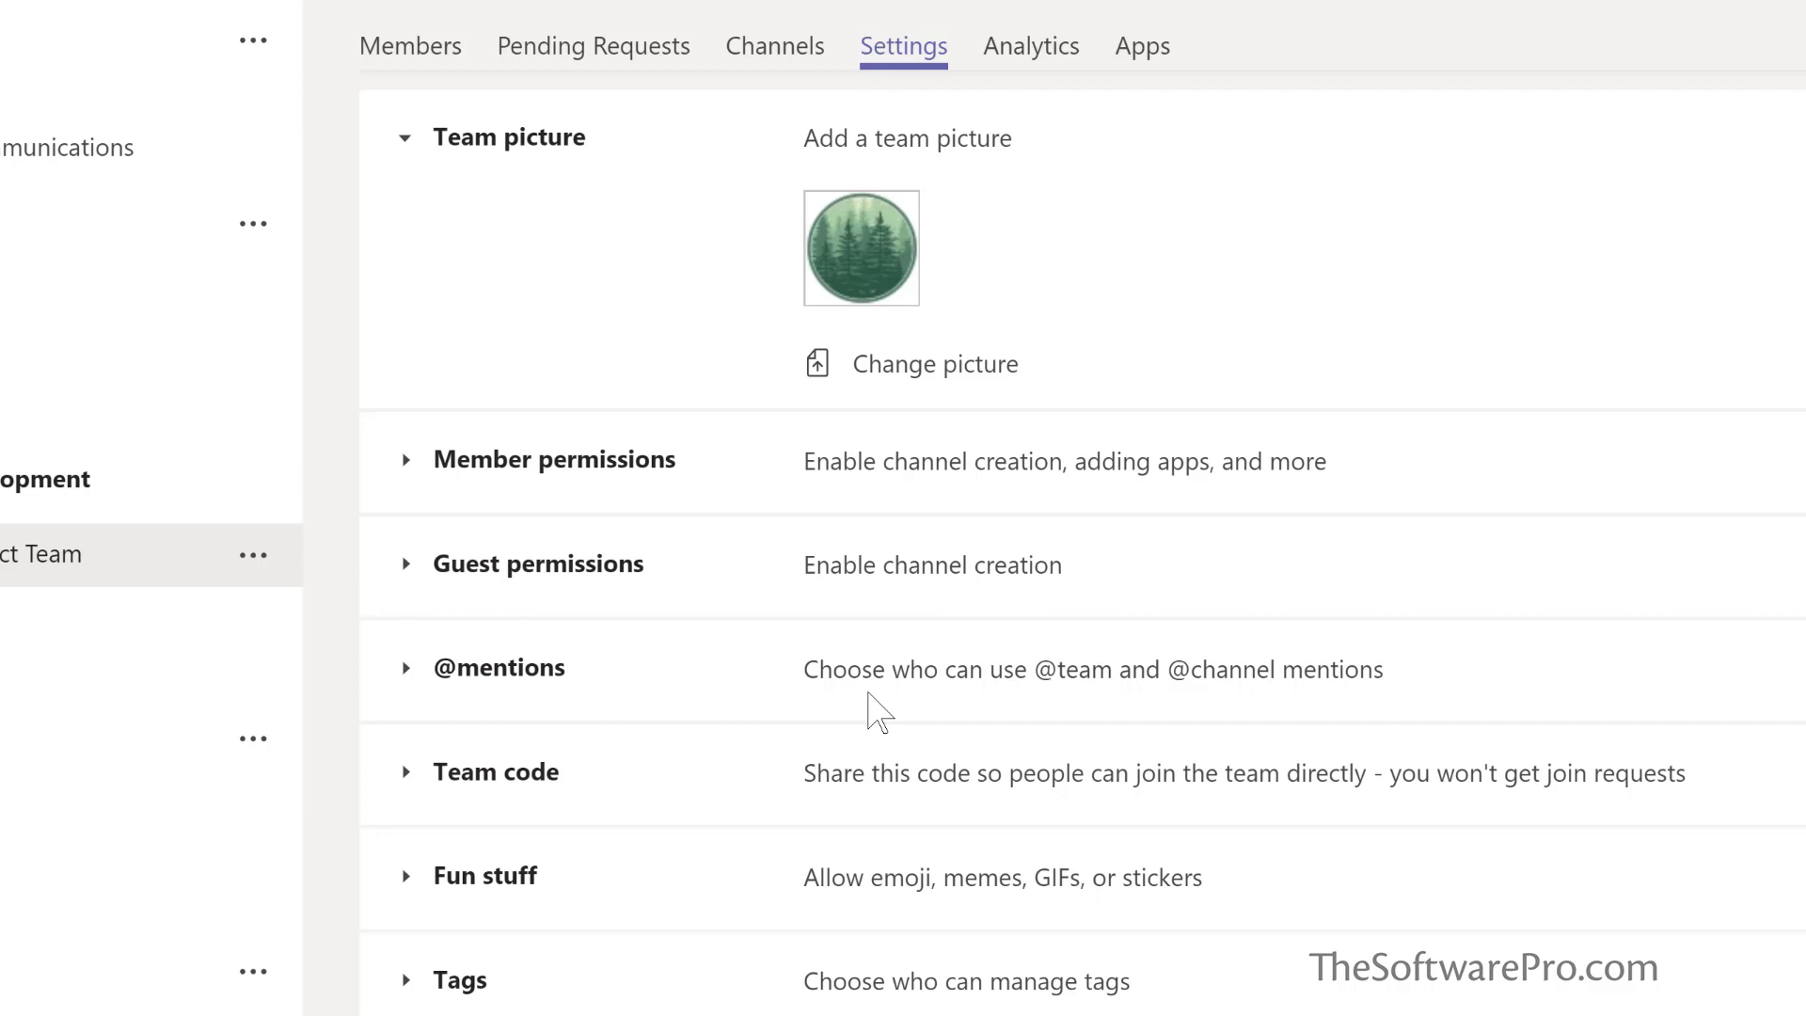
click(483, 675)
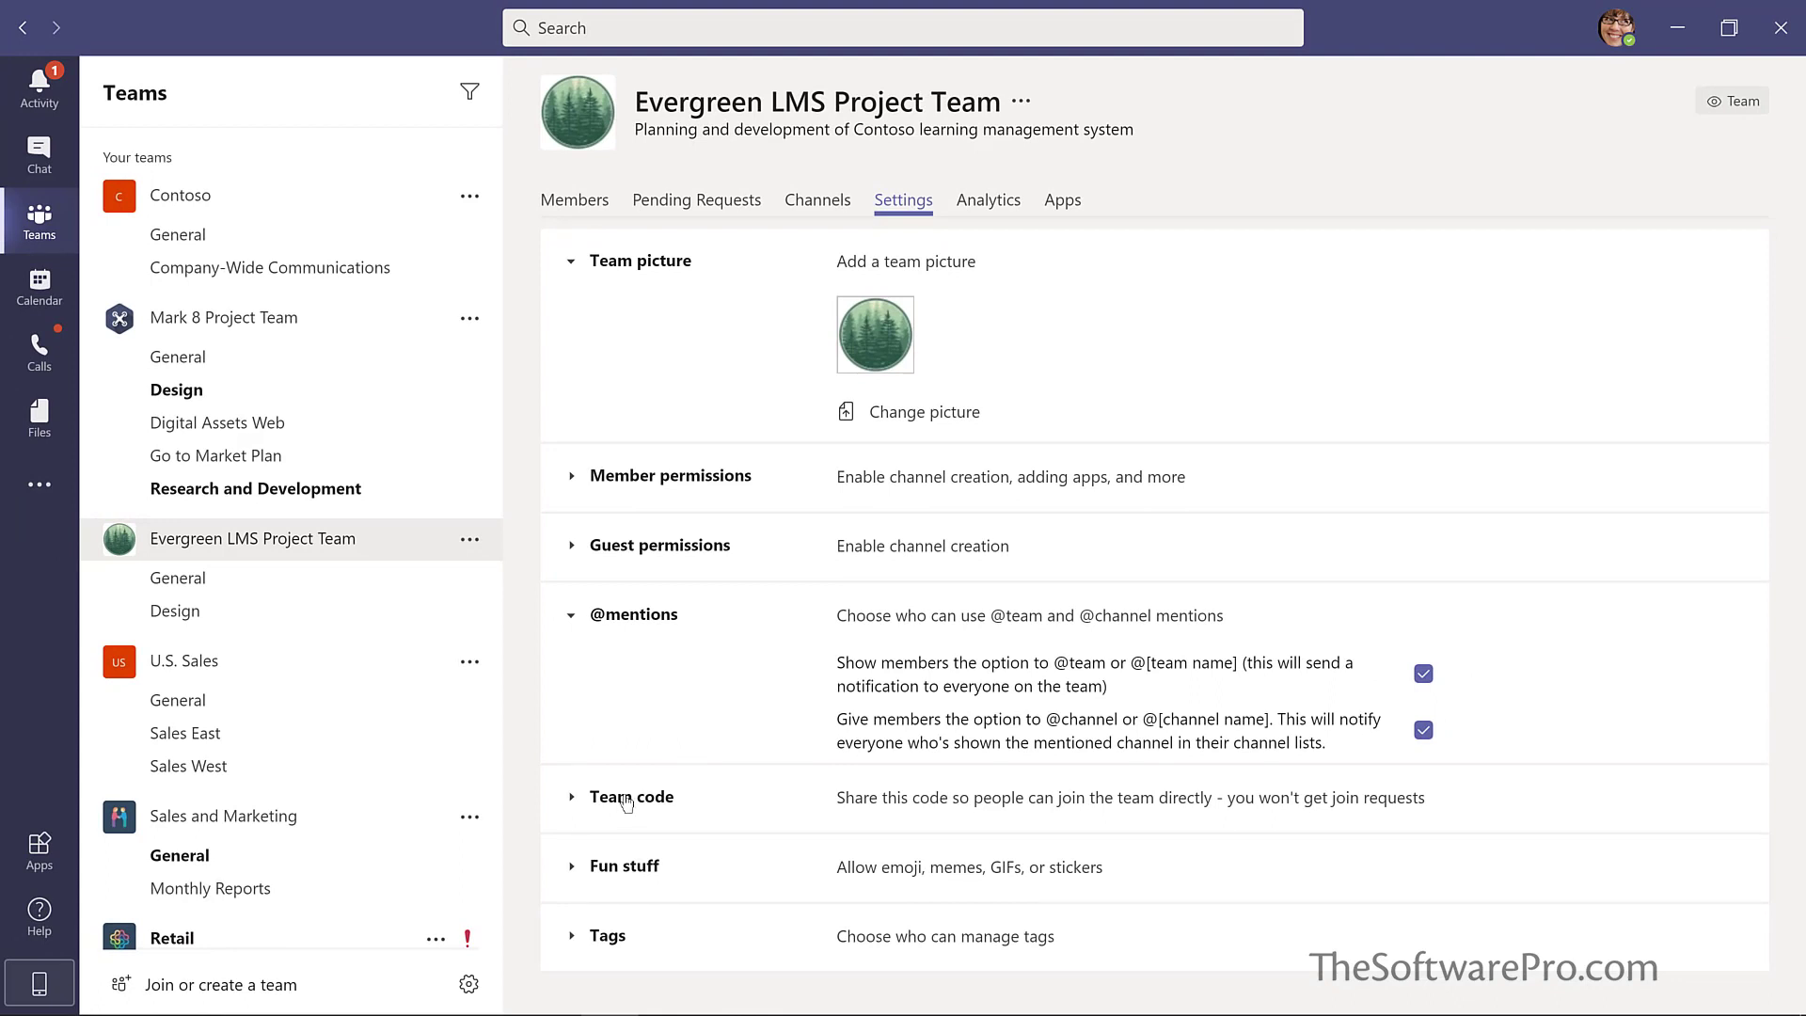
click(631, 873)
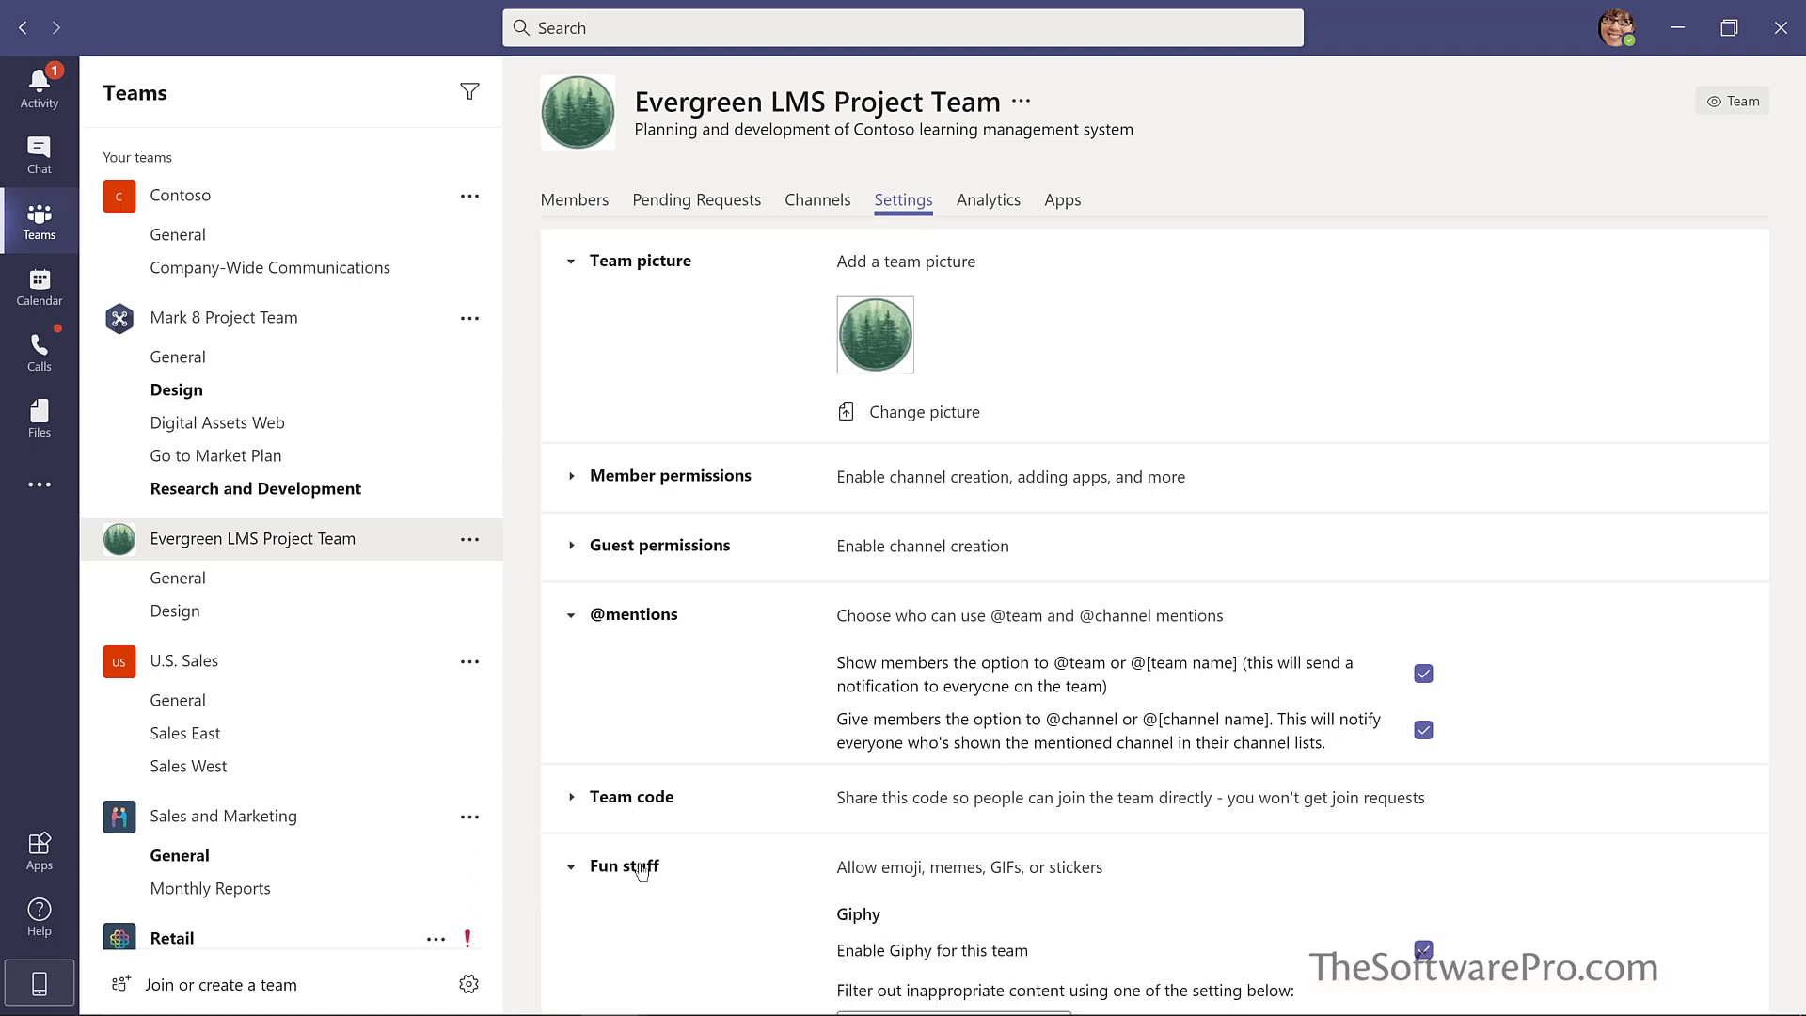
scroll(685, 912, down, 1)
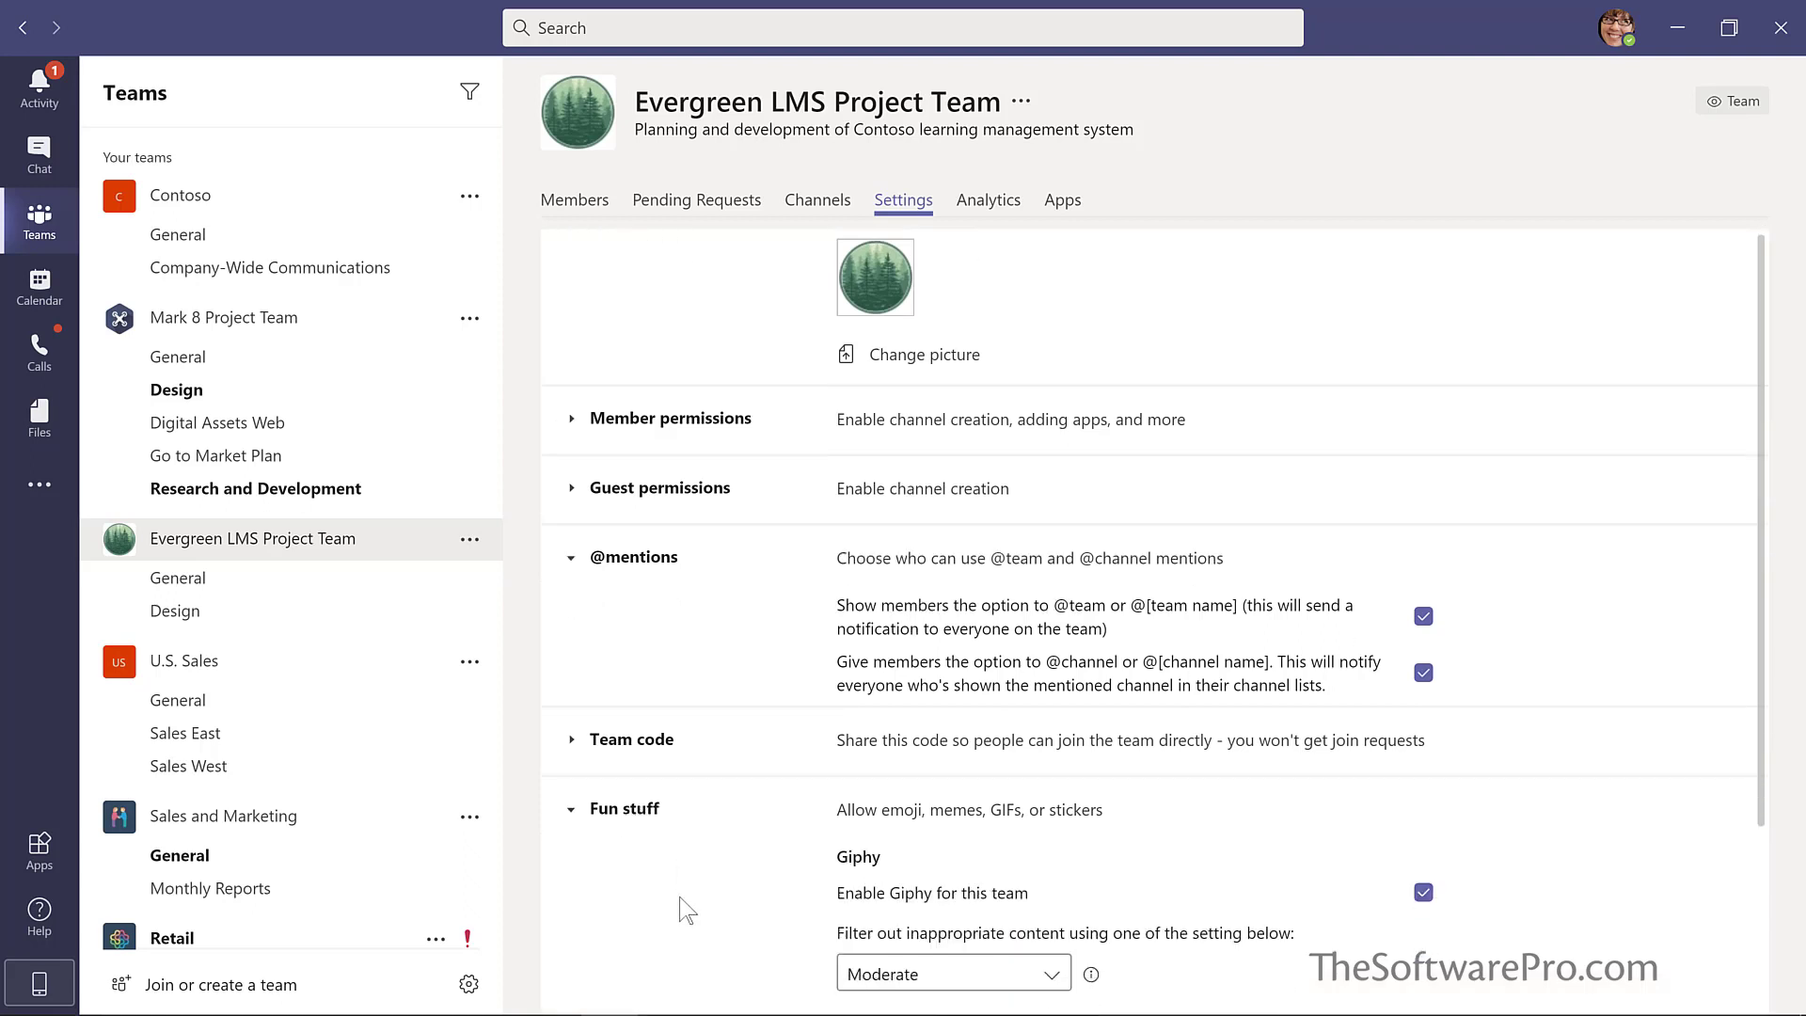
scroll(685, 907, down, 2)
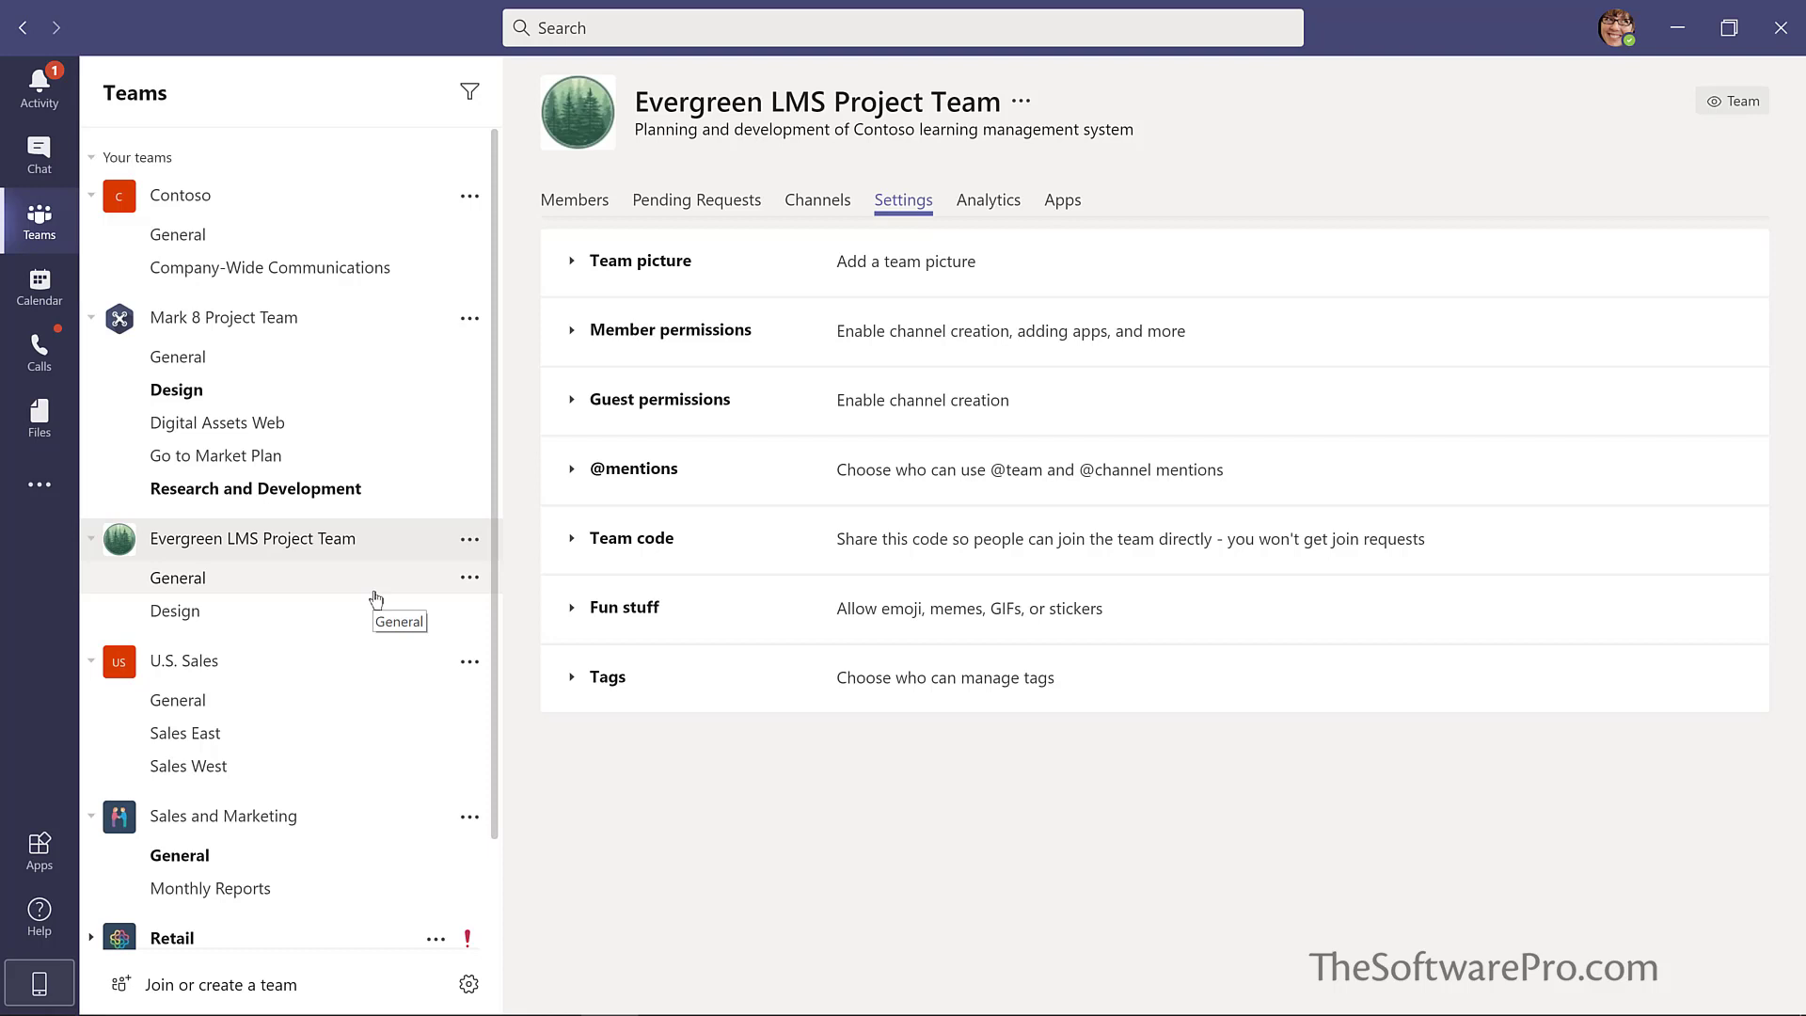
Step: Hide the Retail team from the teams list
scroll(414, 715, down, 2)
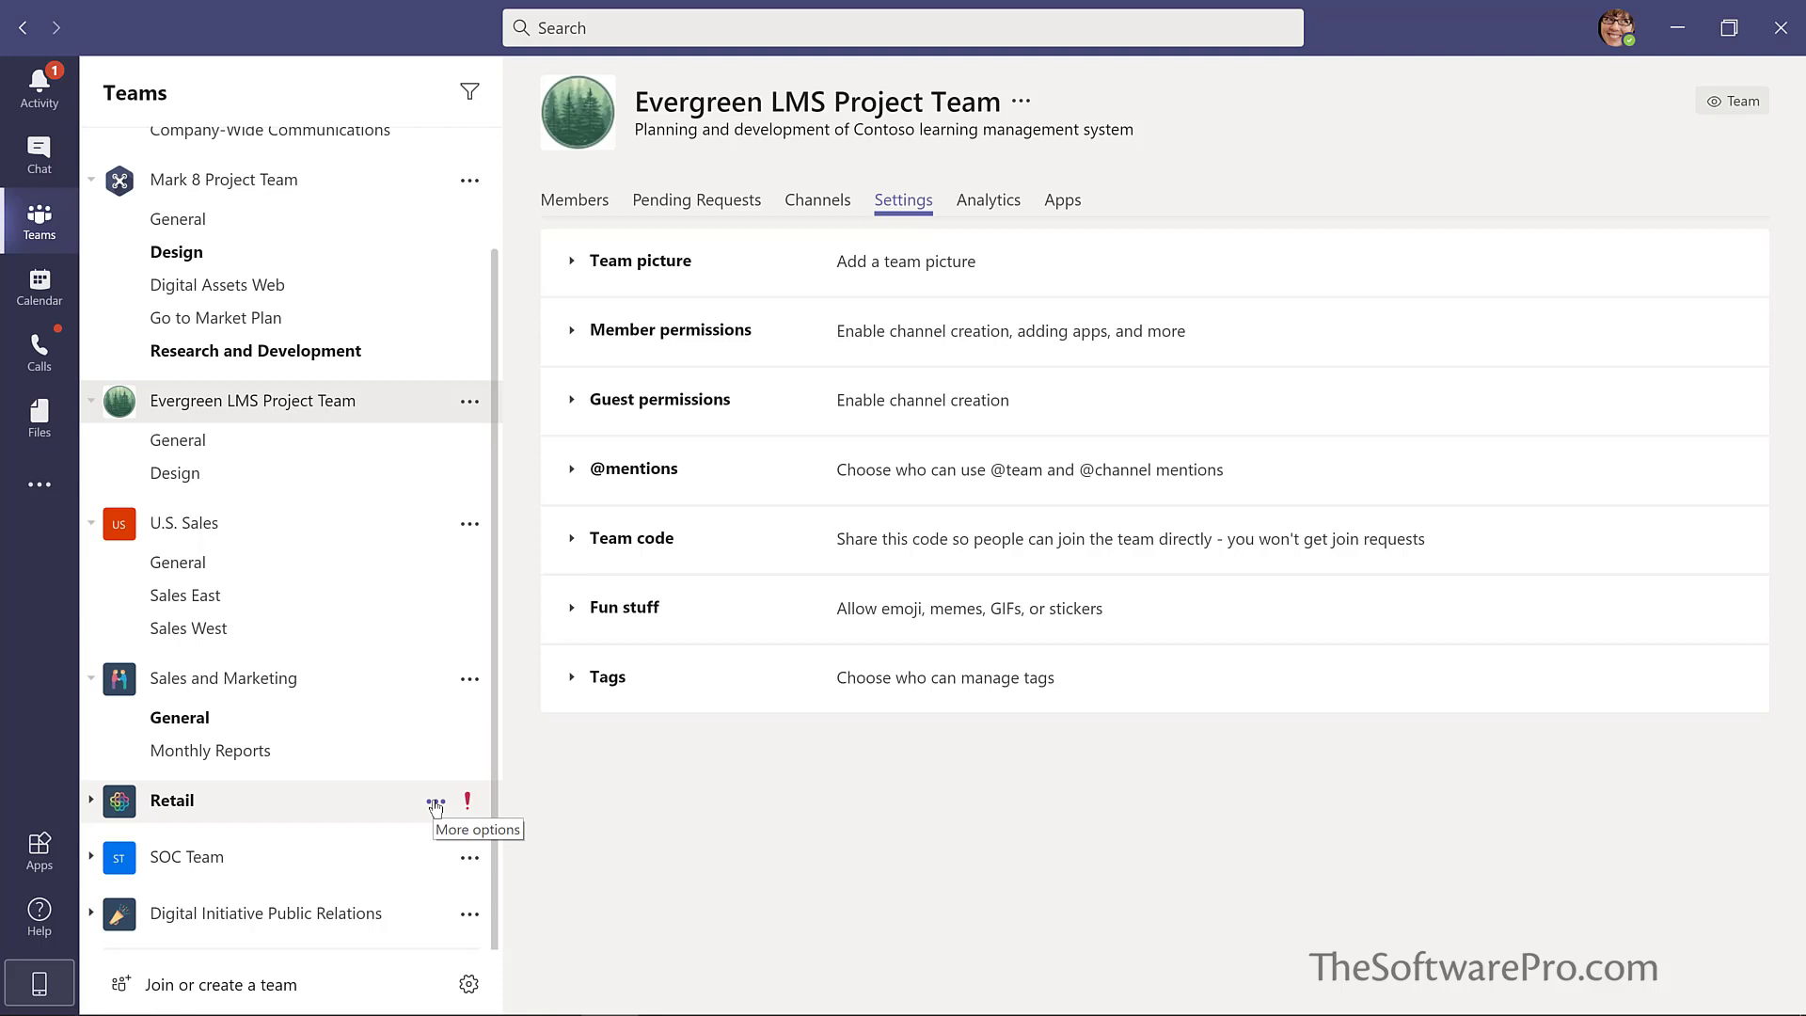
click(435, 804)
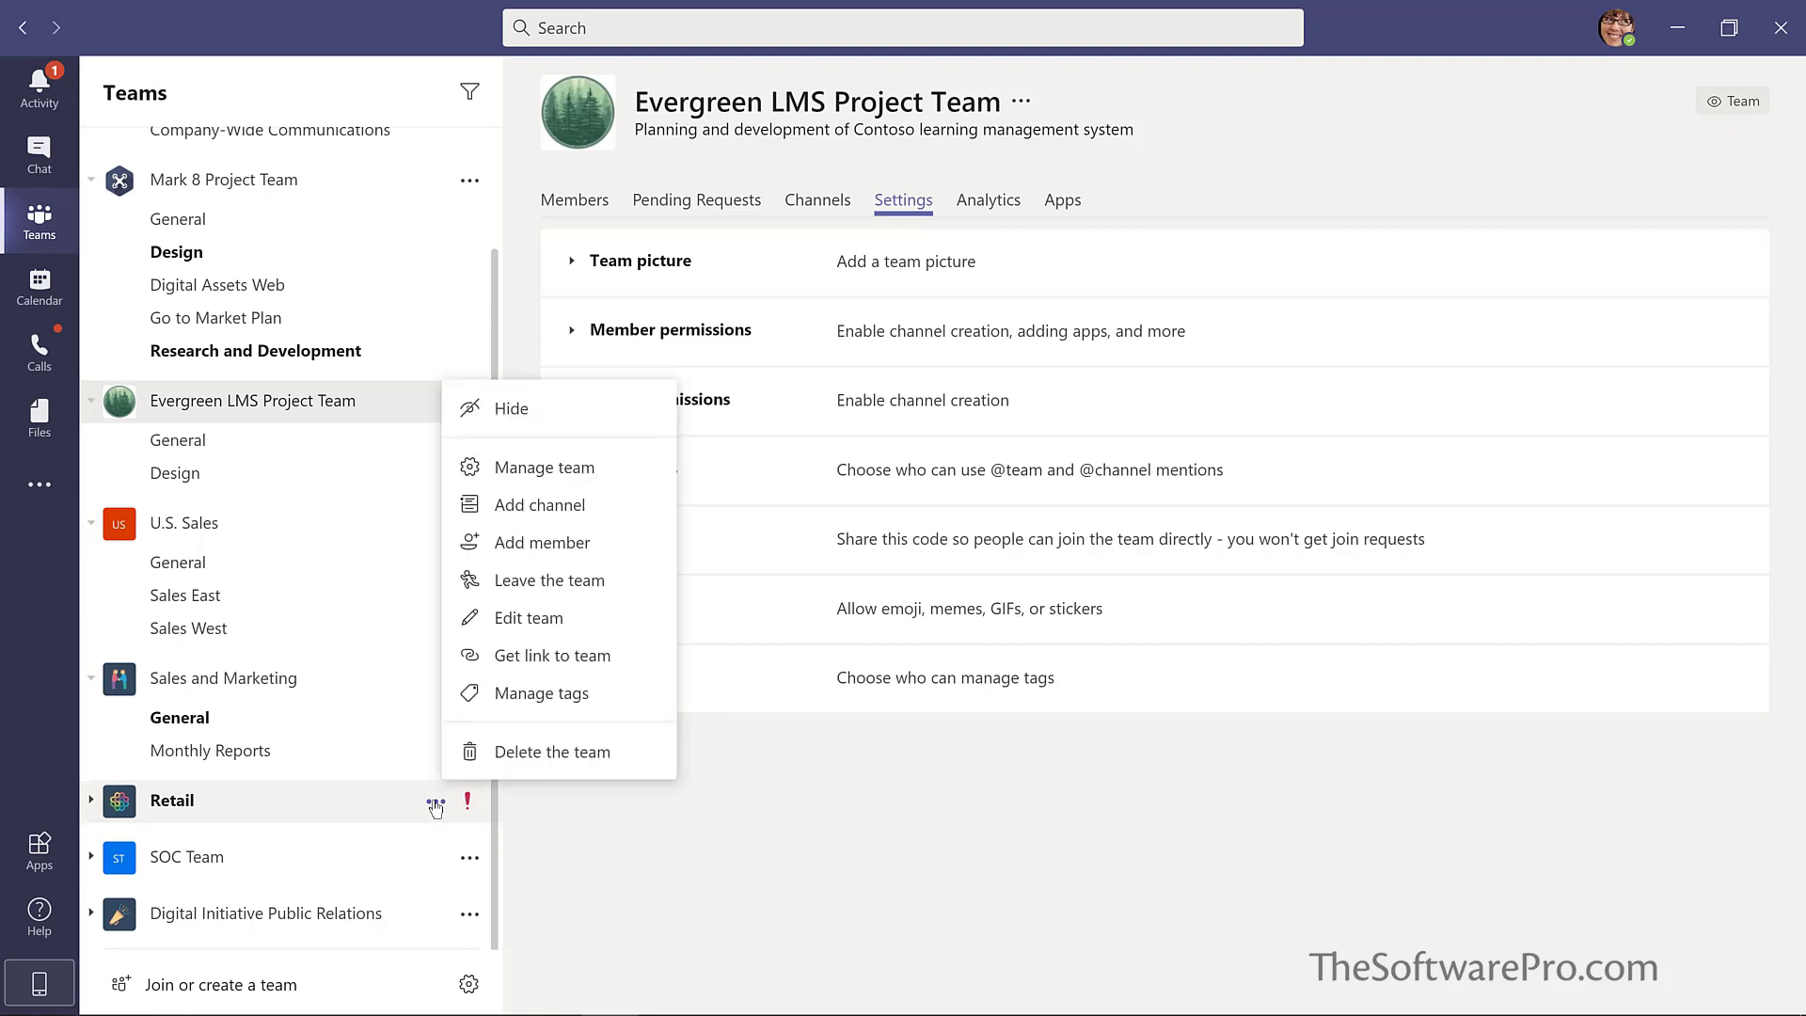
click(509, 412)
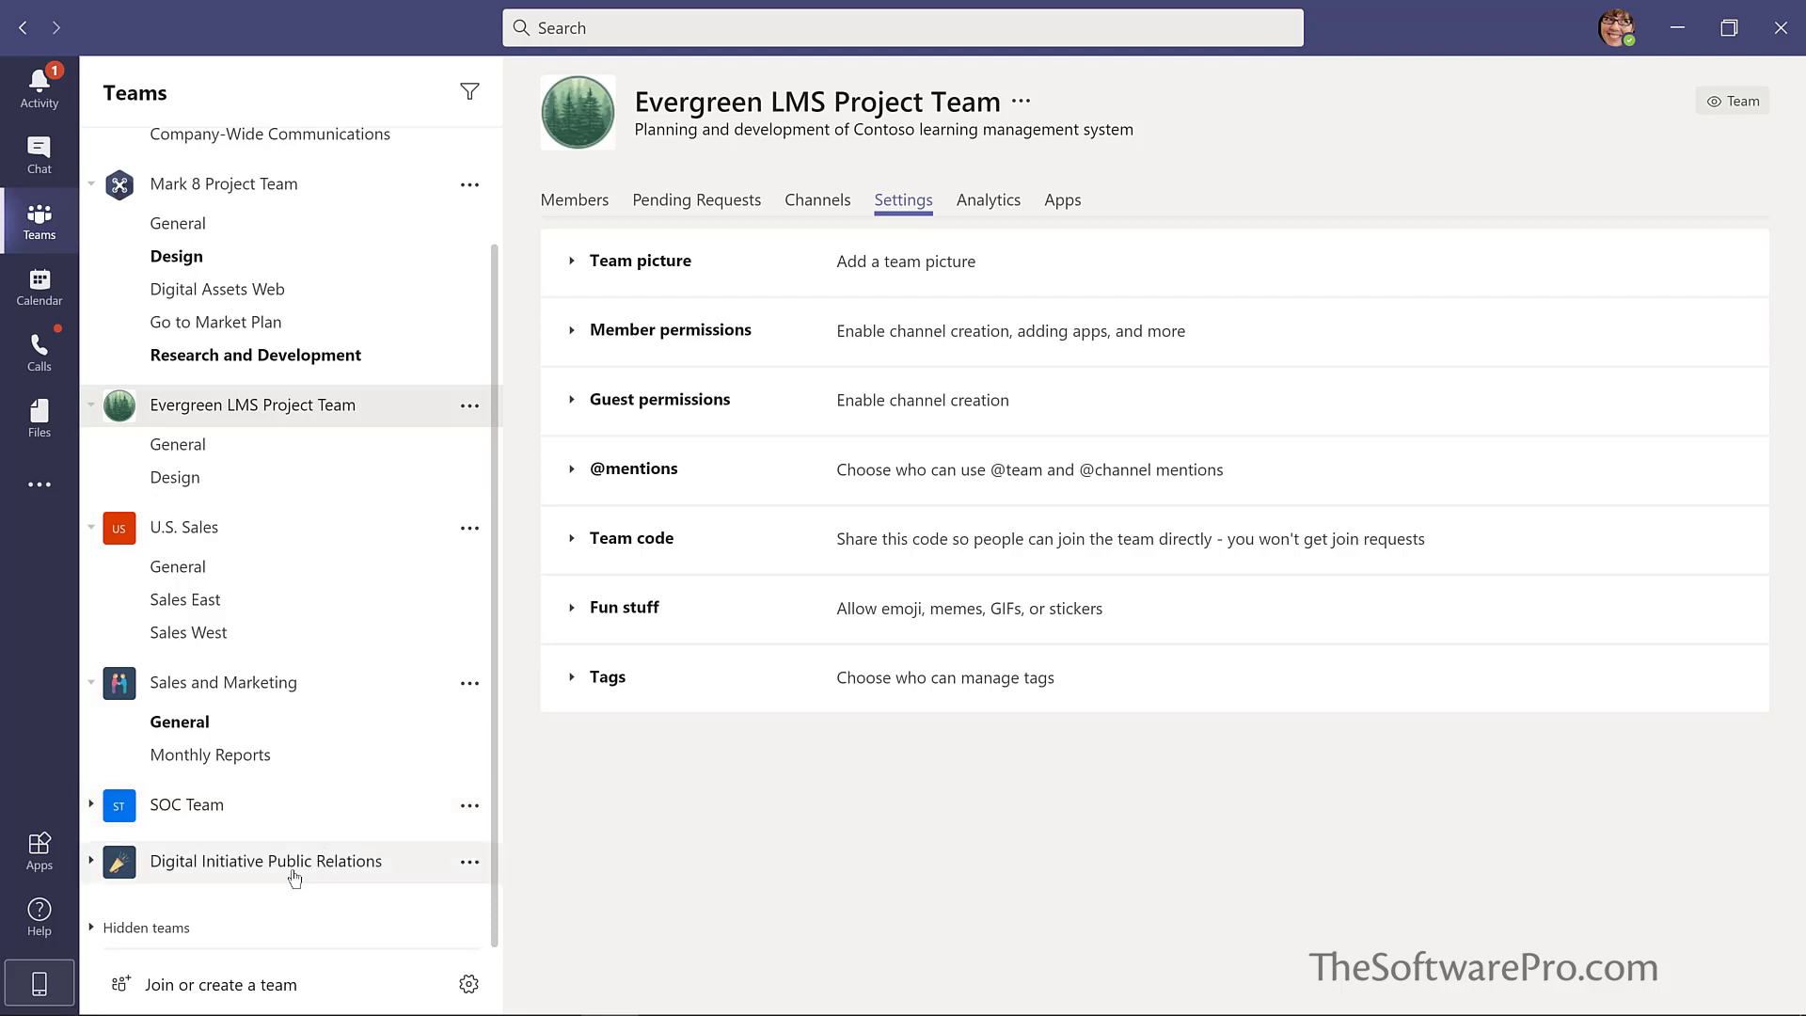
Step: Expand the hidden teams and show the Retail team in the main teams list again
click(155, 926)
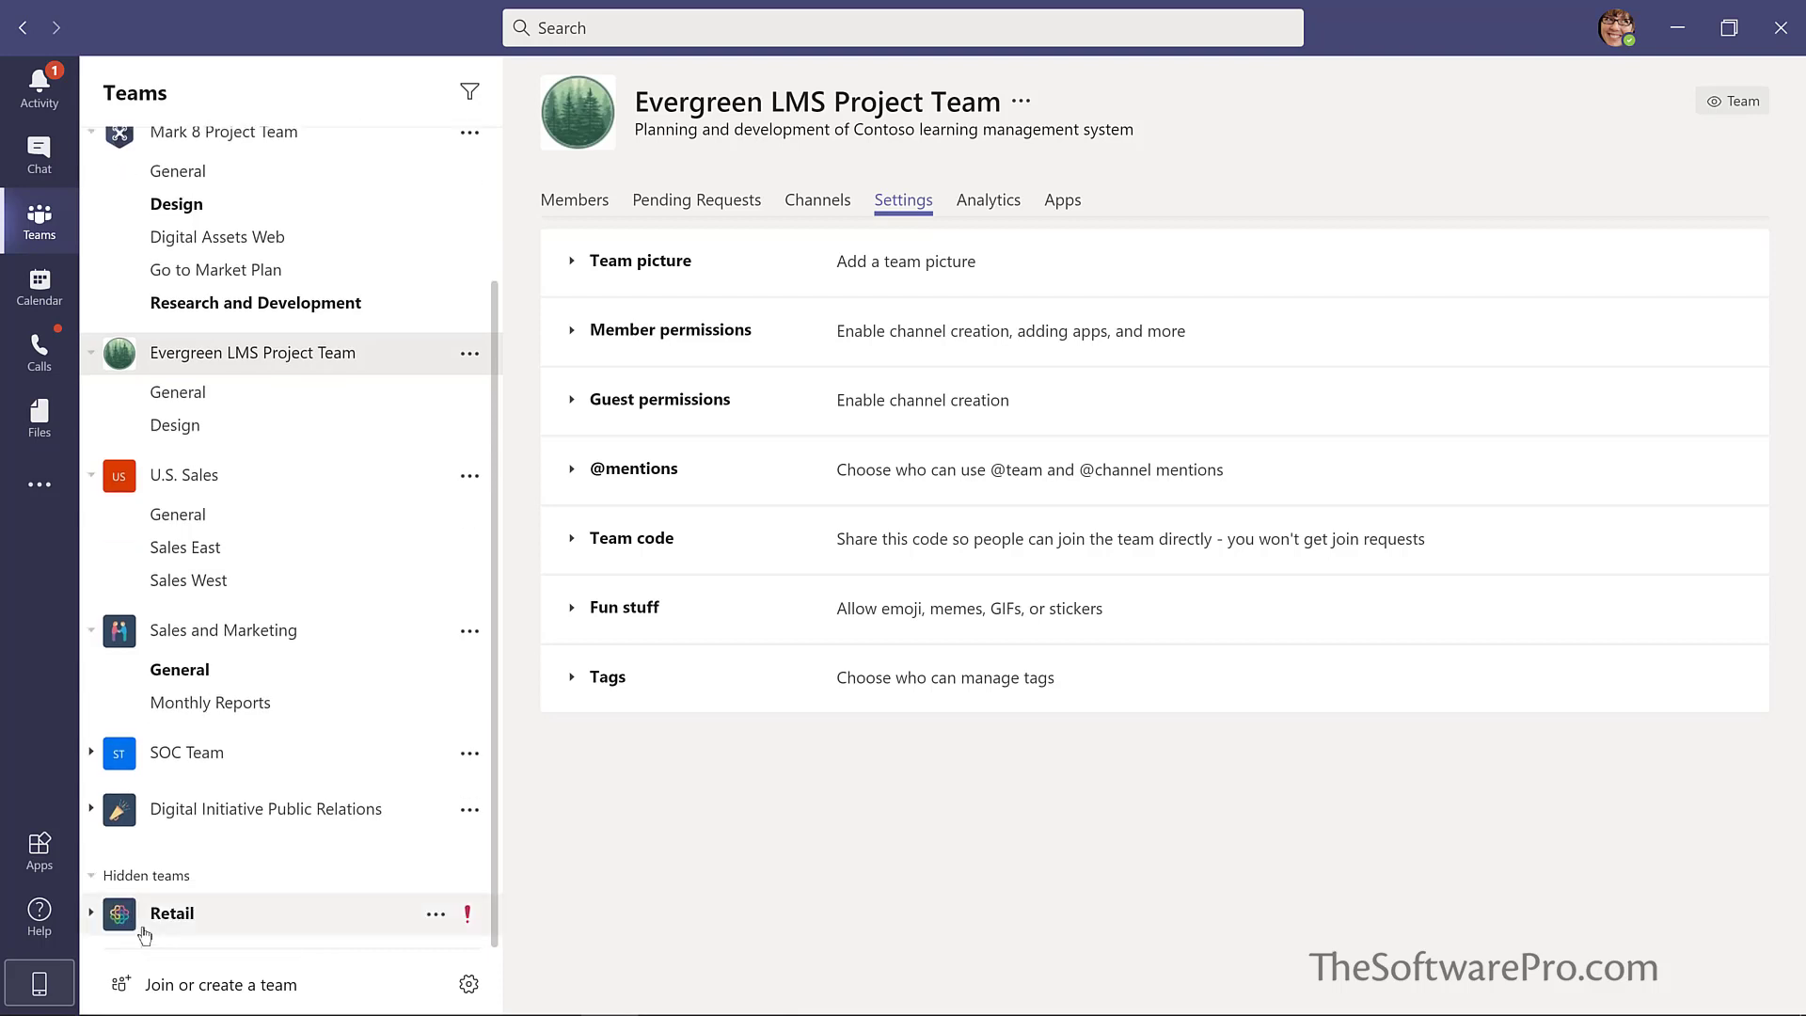
click(438, 925)
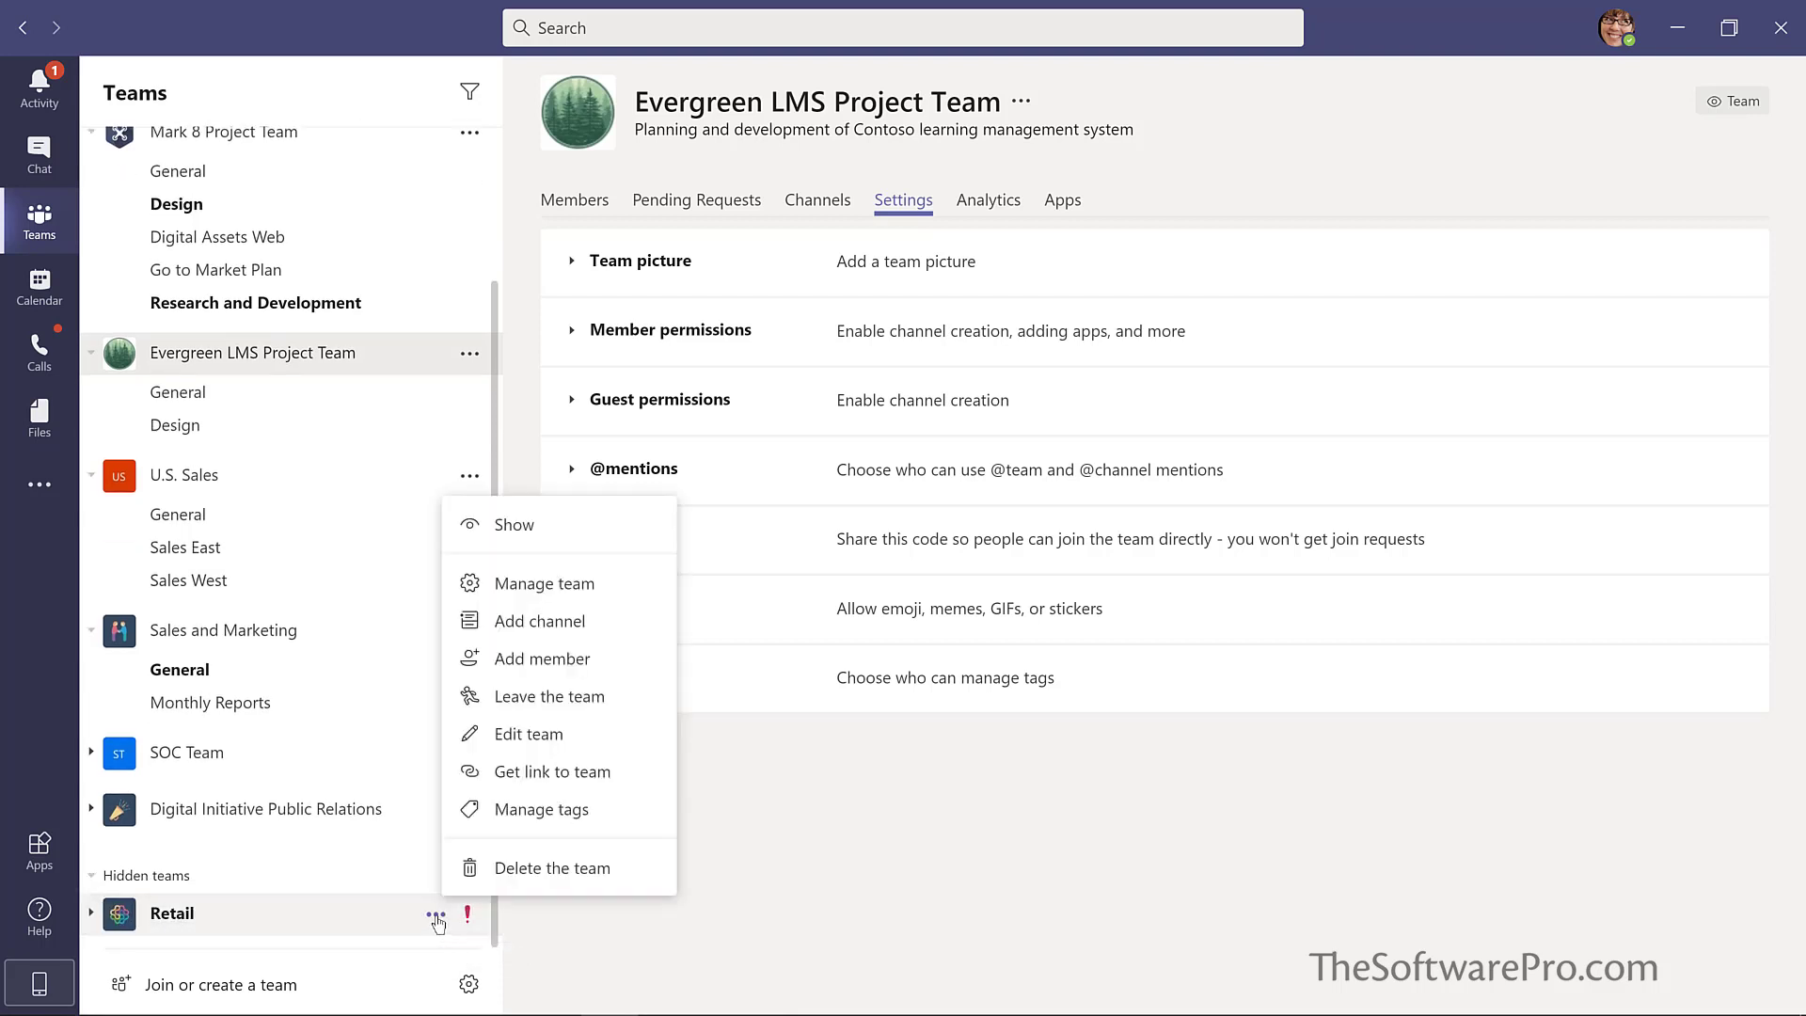
click(513, 528)
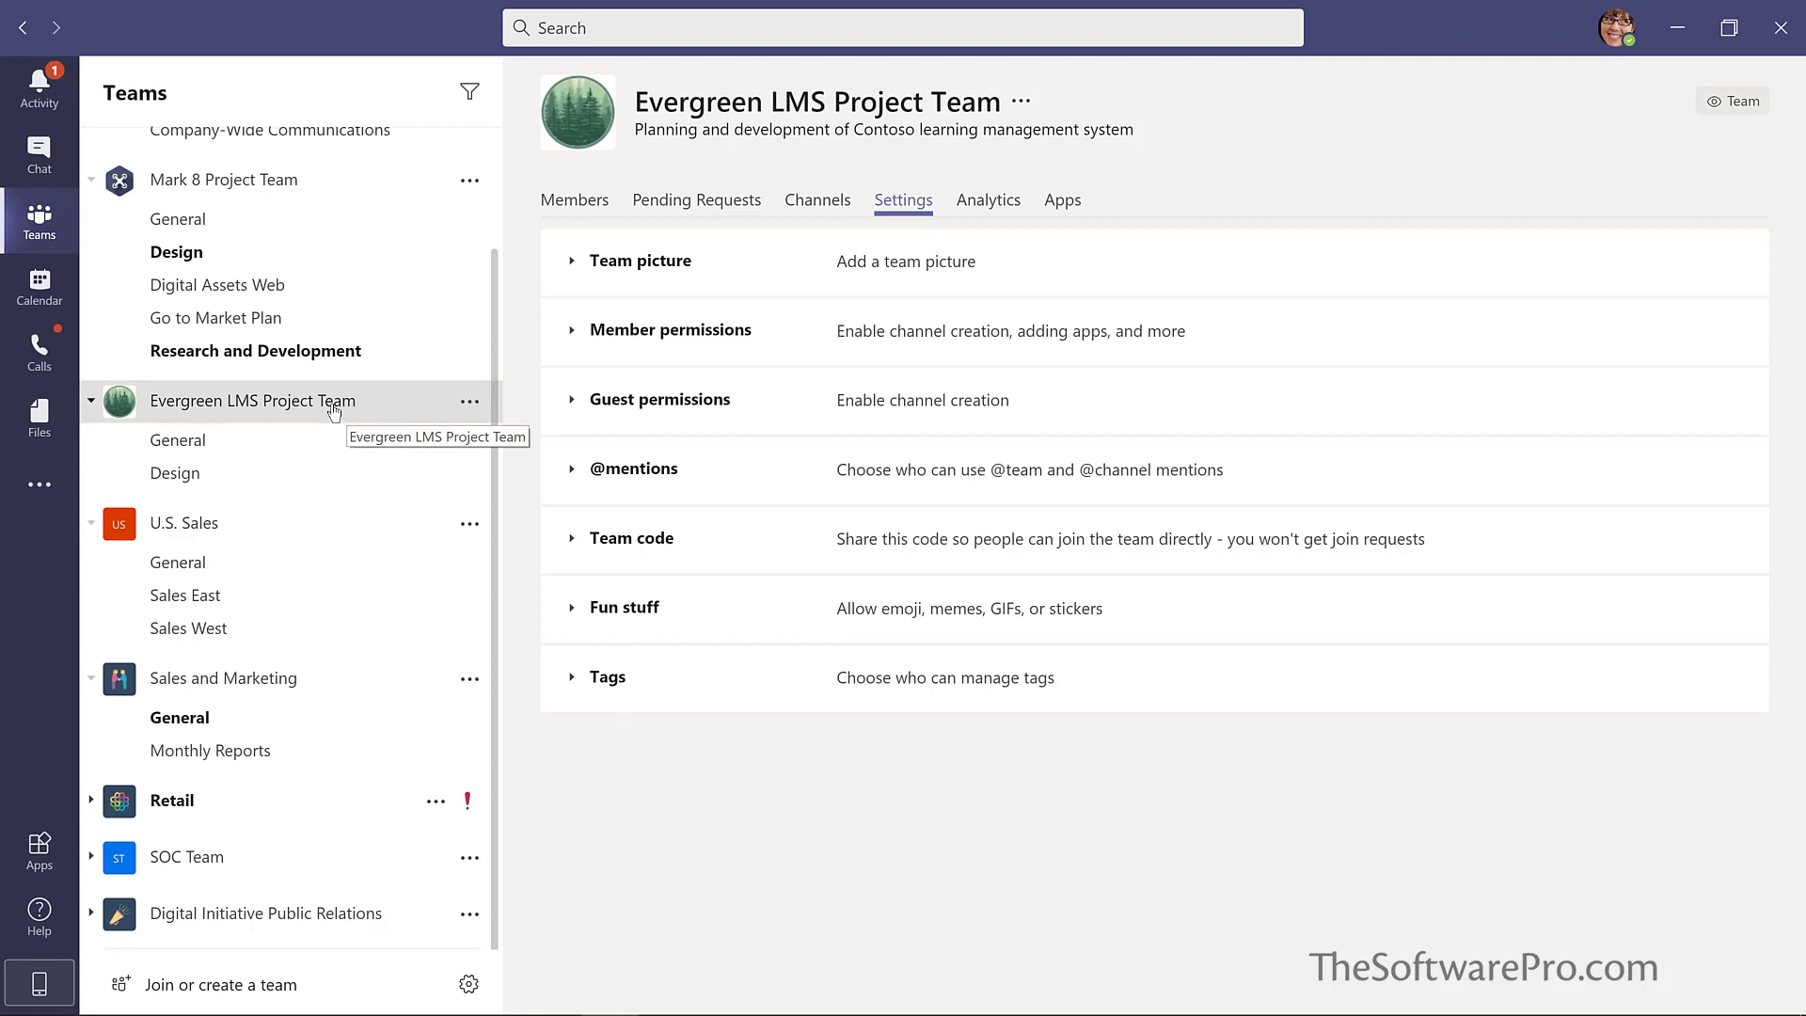
Step: Move Evergreen LMS Project Team above Mark 8 Project Team, directly below Contoso, in the teams list
drag(334, 410, 319, 219)
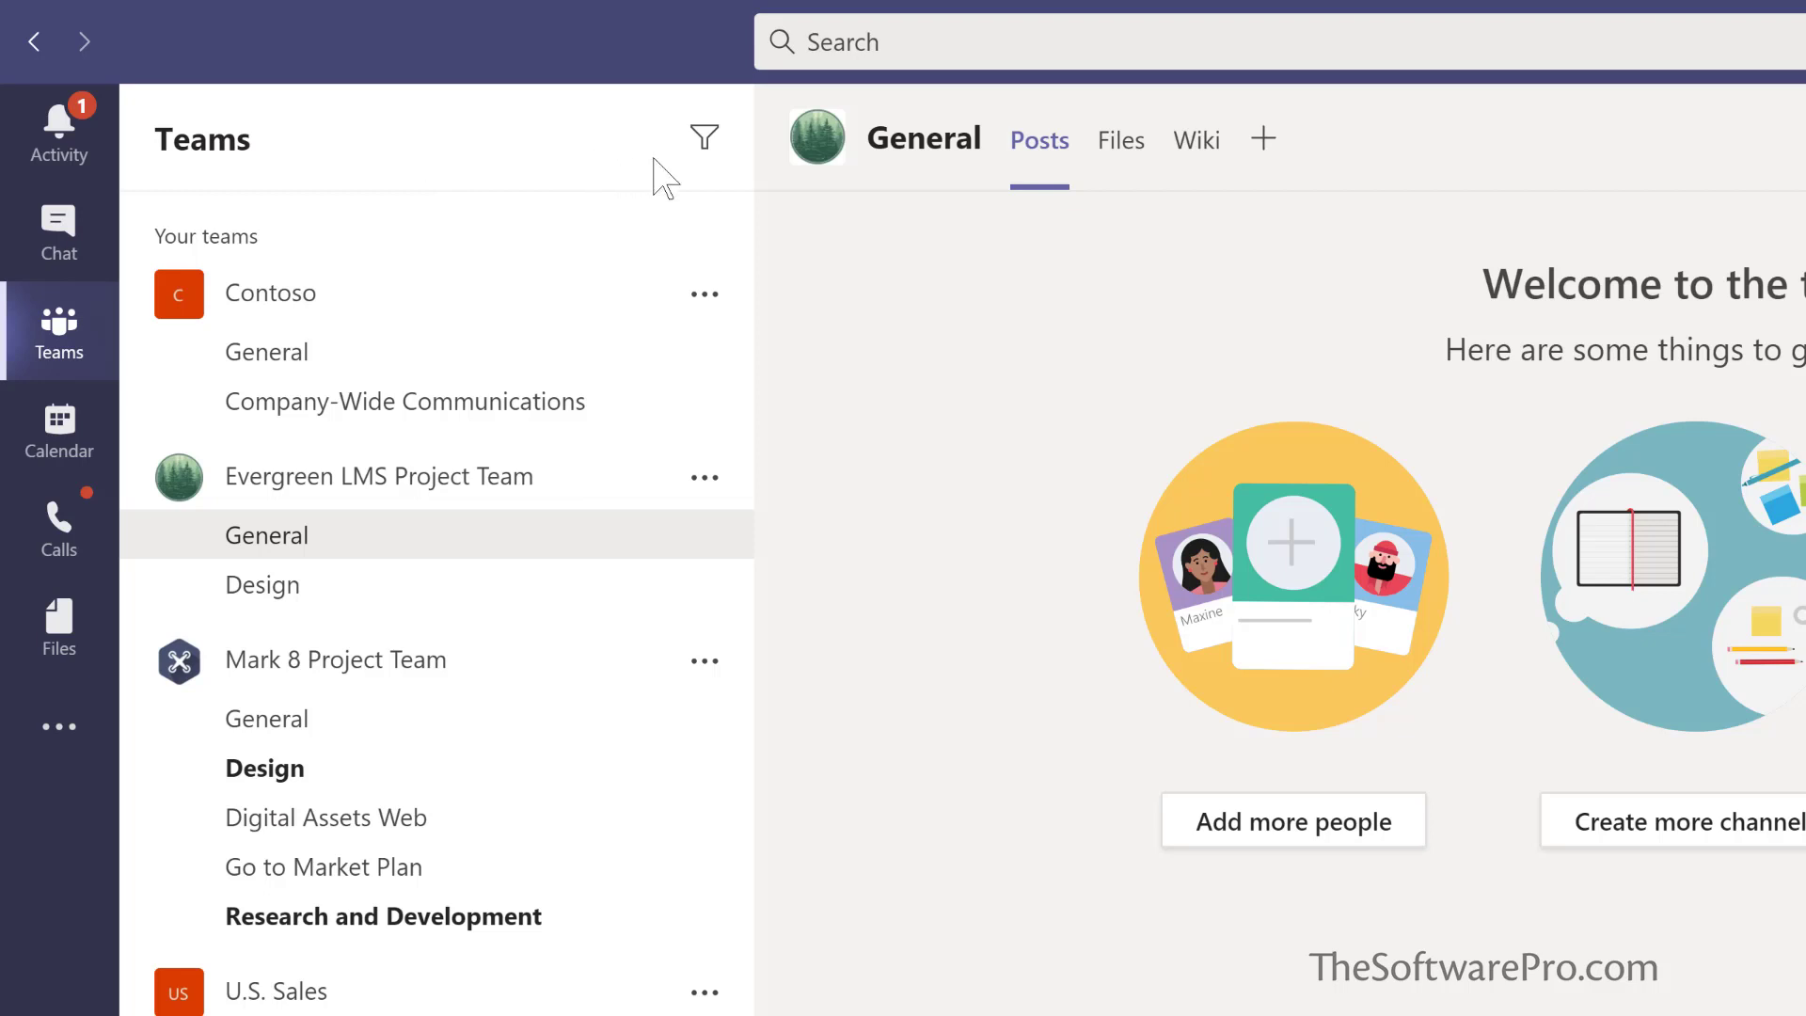
Step: Filter the teams list by "marketing", clear that filter, and filter it by "project"
click(707, 150)
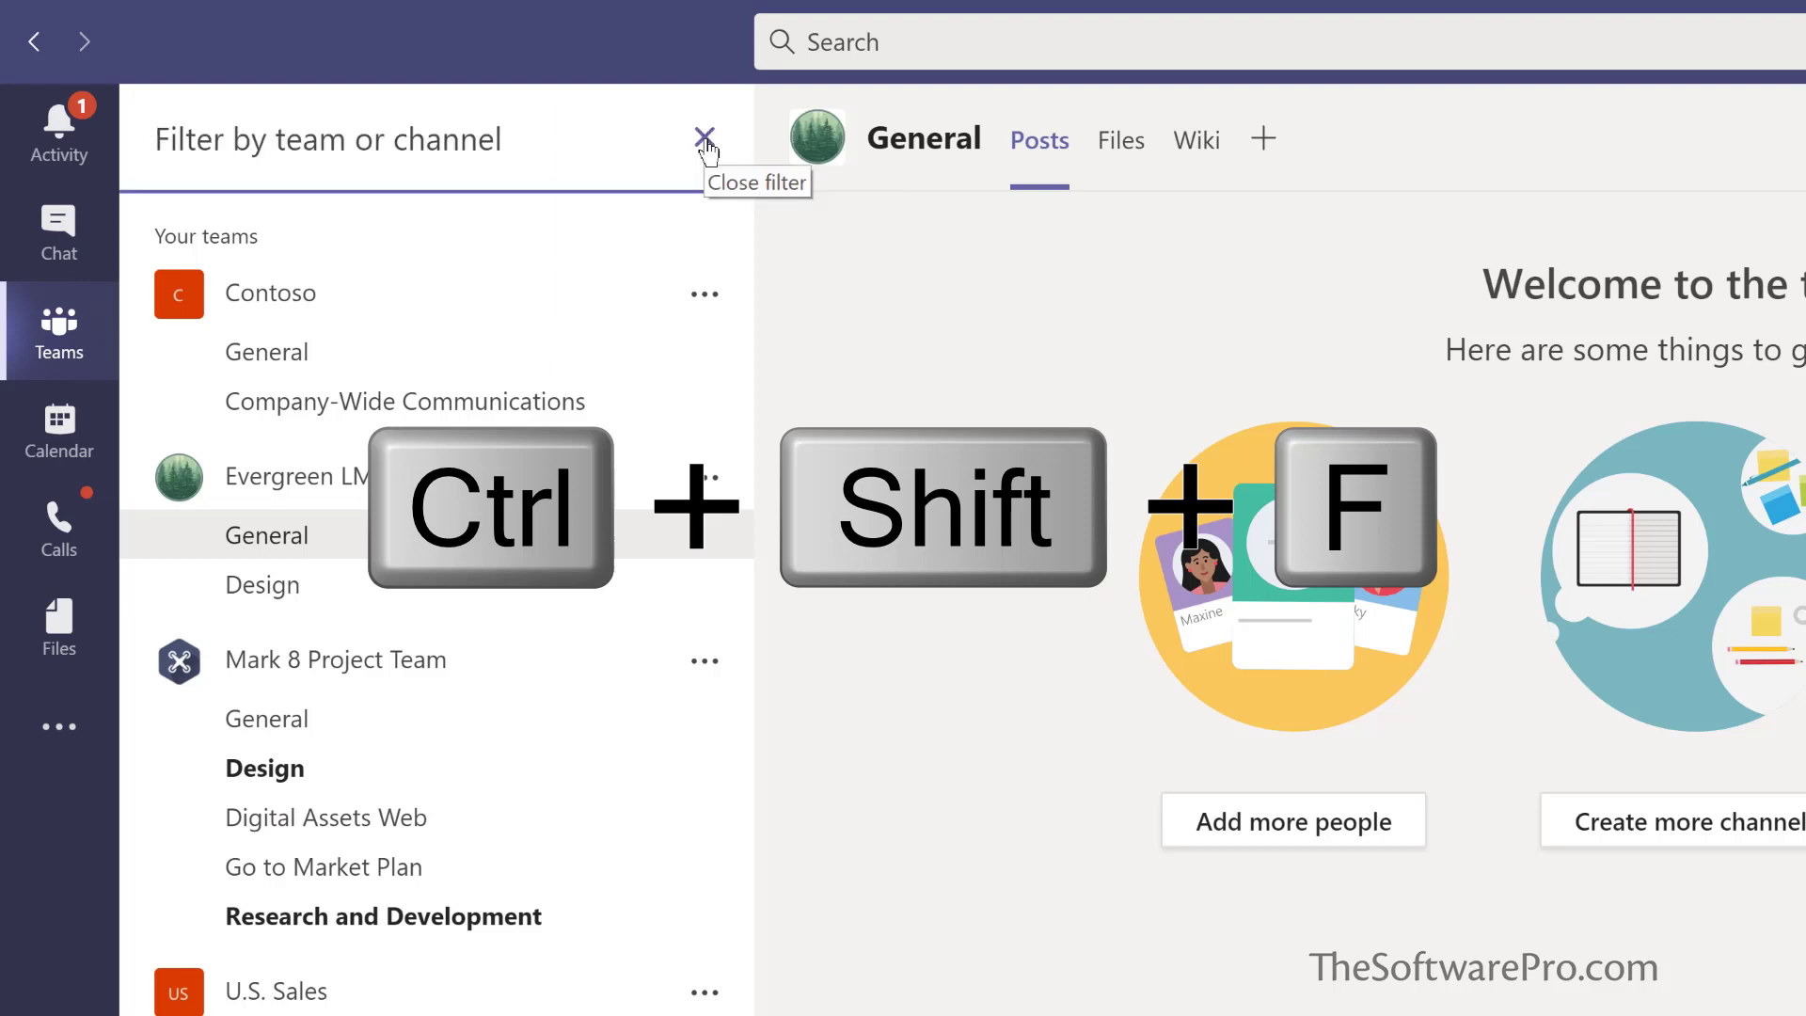
text(marketing)
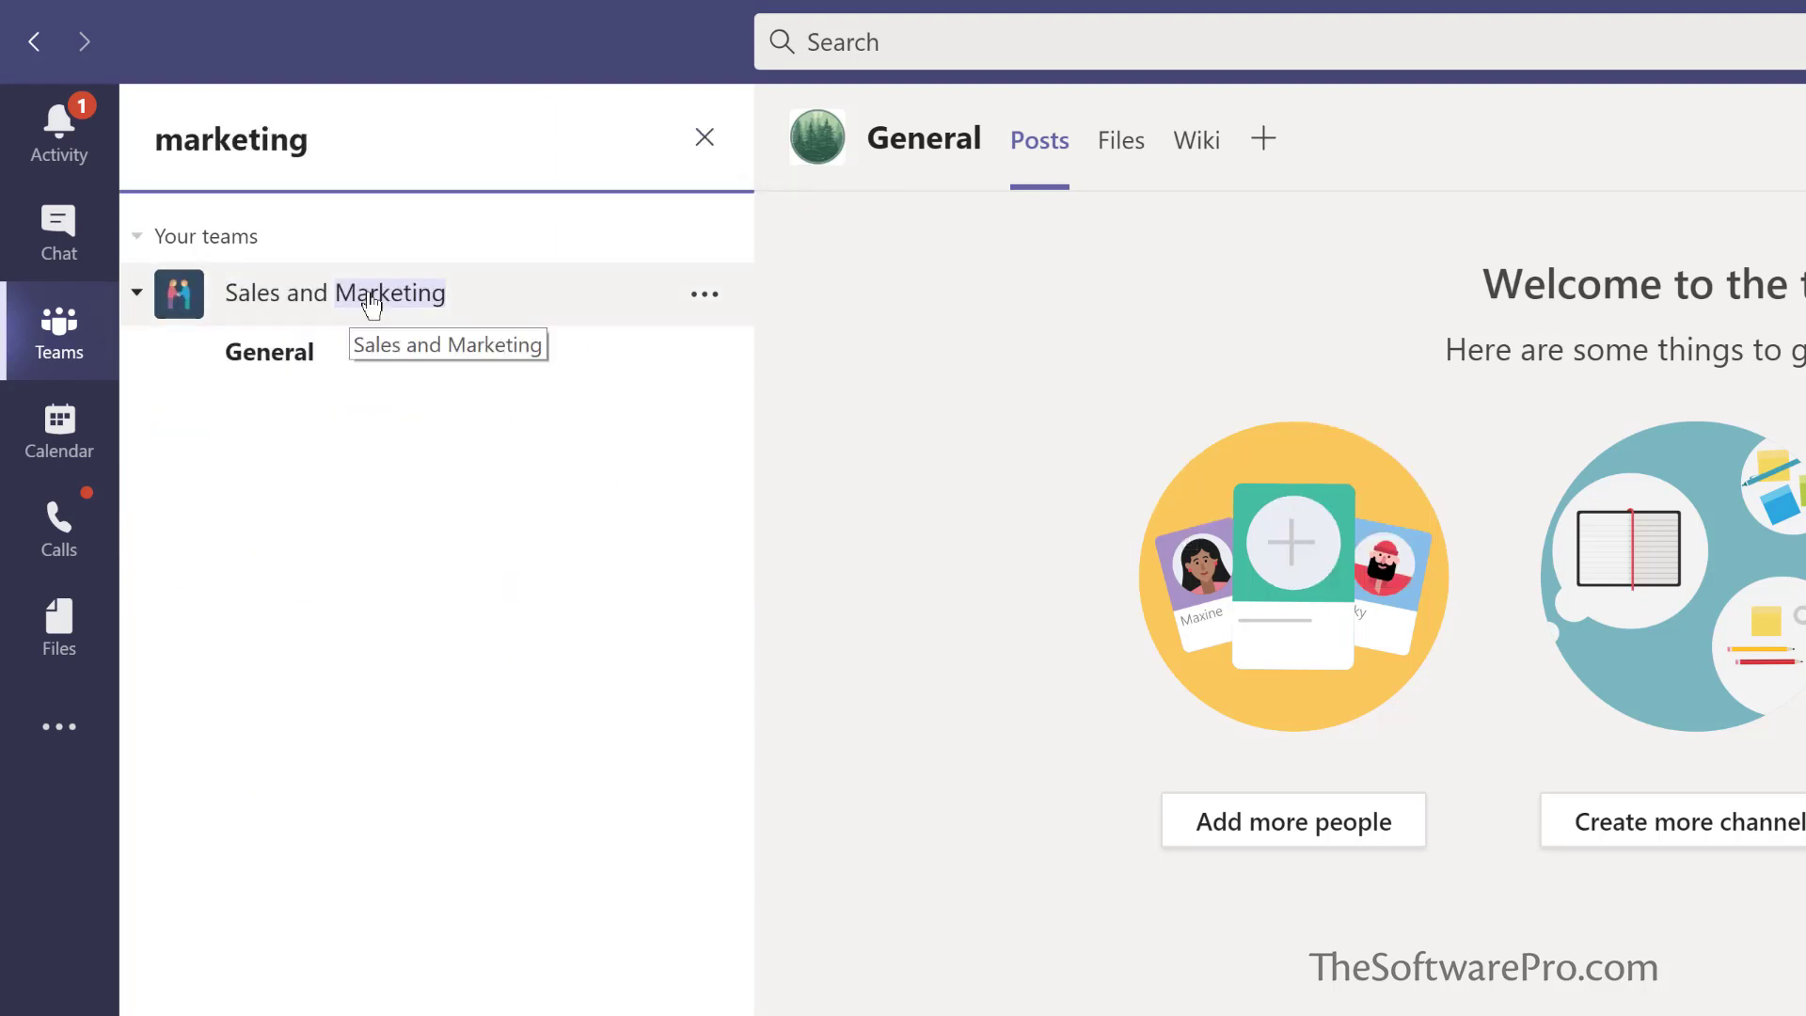
click(710, 143)
text(projec)
text(t)
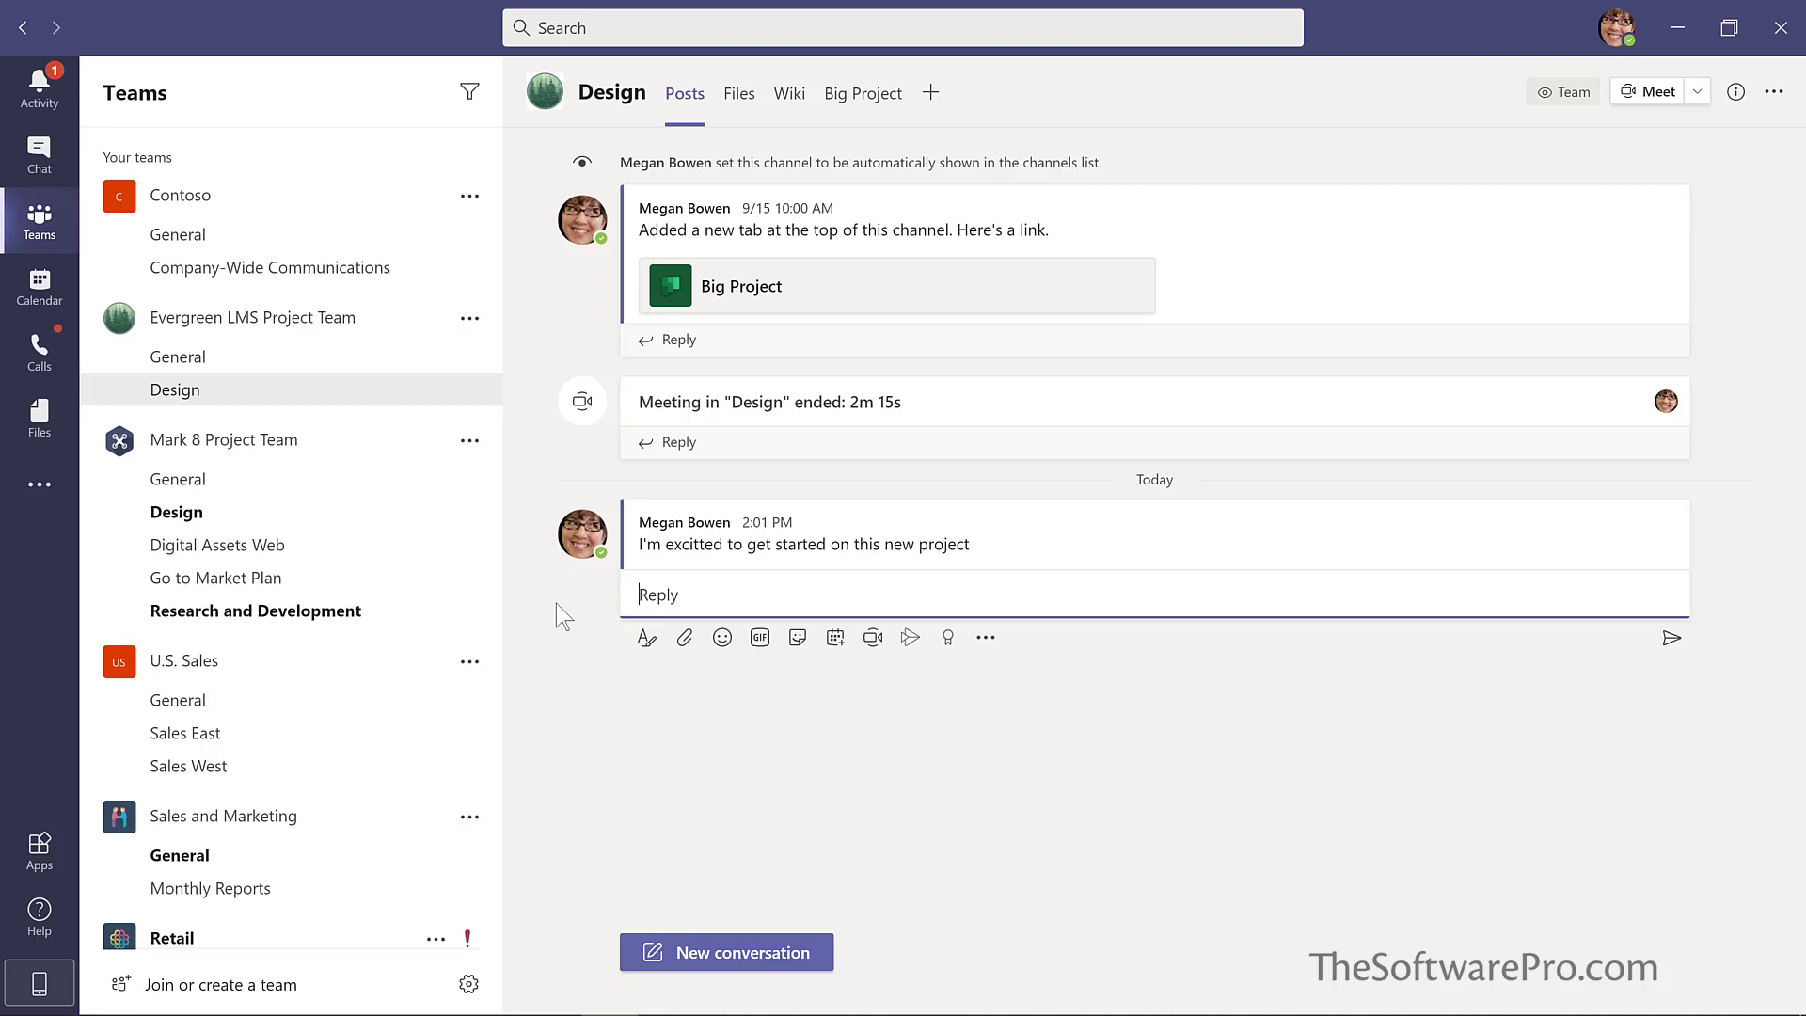
Step: Edit the 2:01 PM message posted today in the Design channel, correcting "excitted" to "excited"
mouse_move(739, 549)
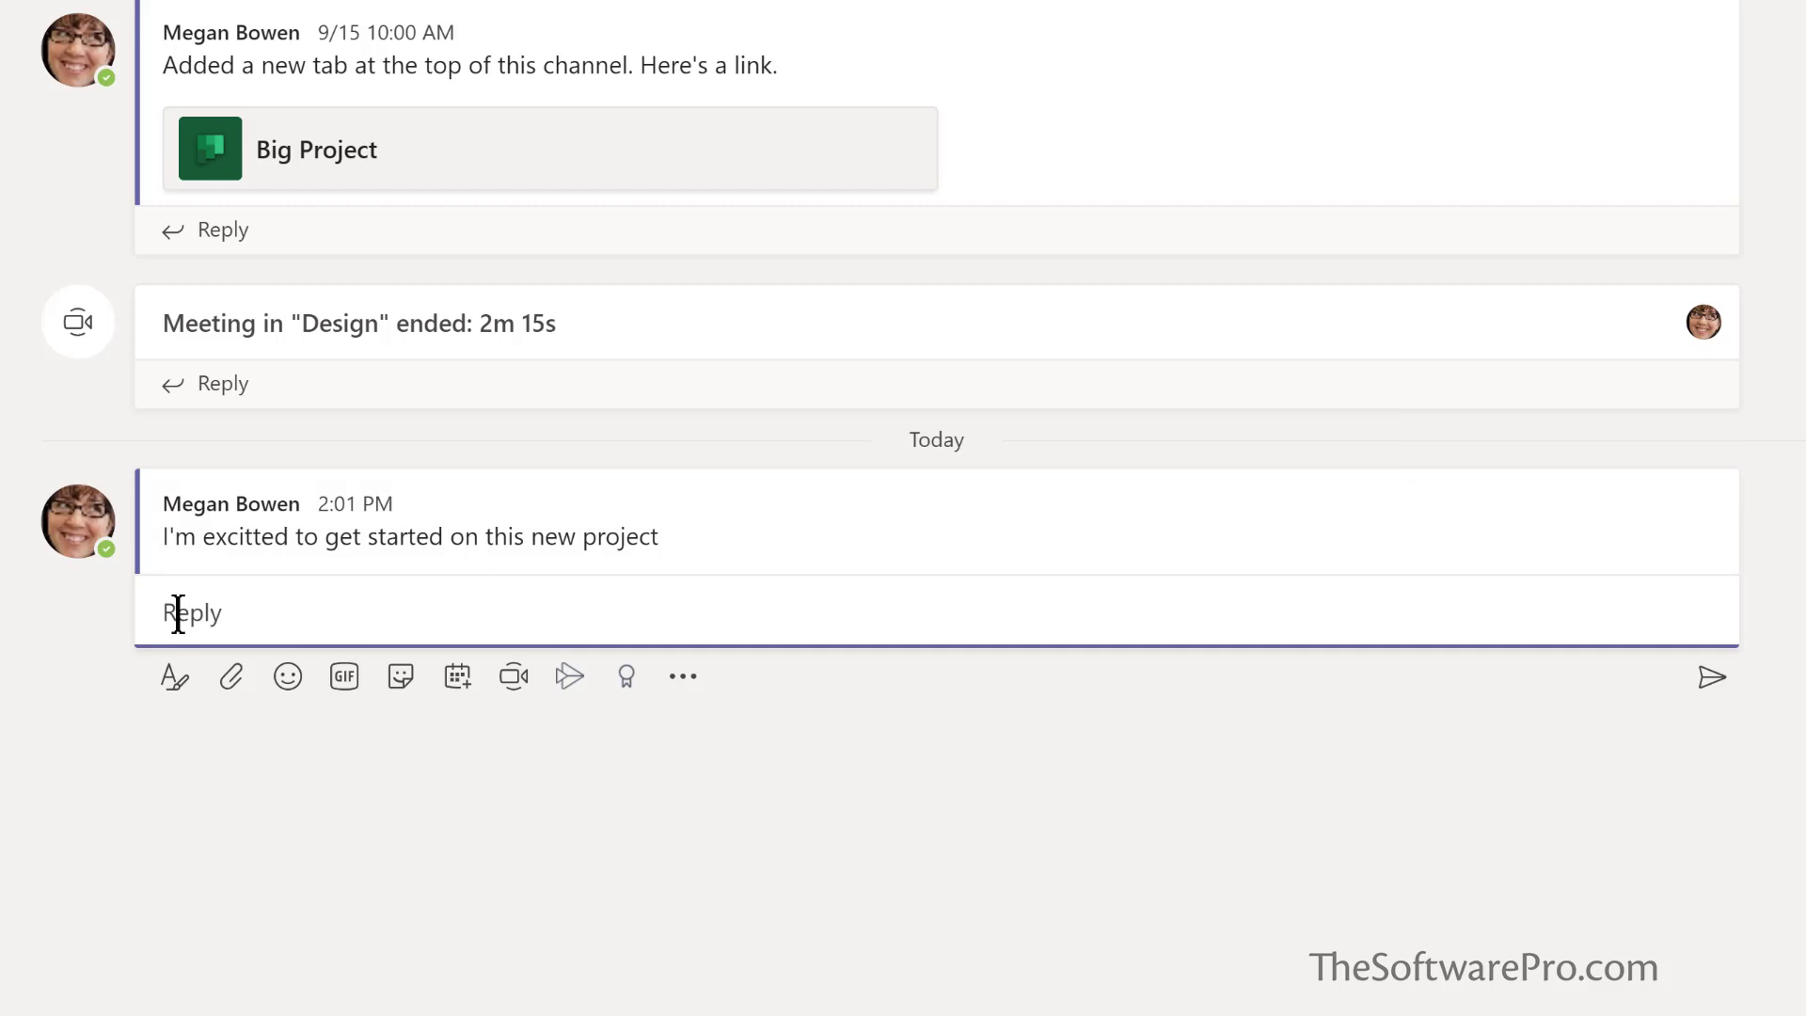
click(596, 525)
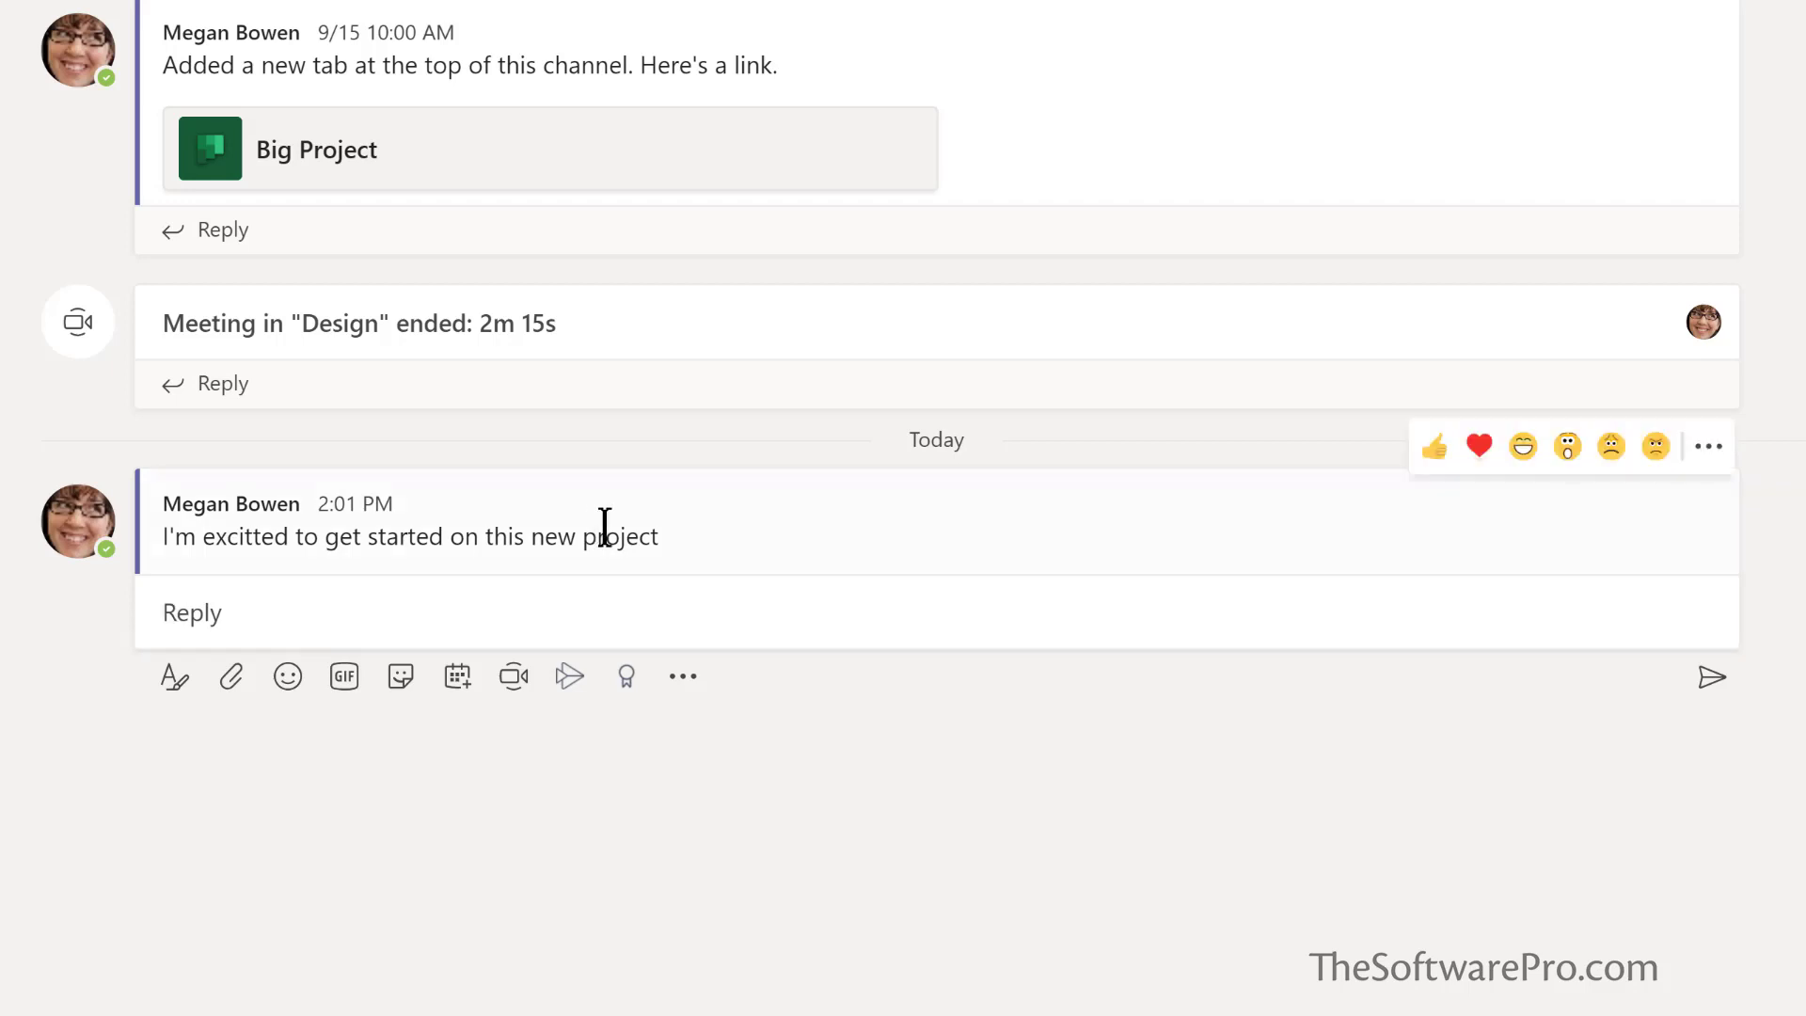
click(1709, 450)
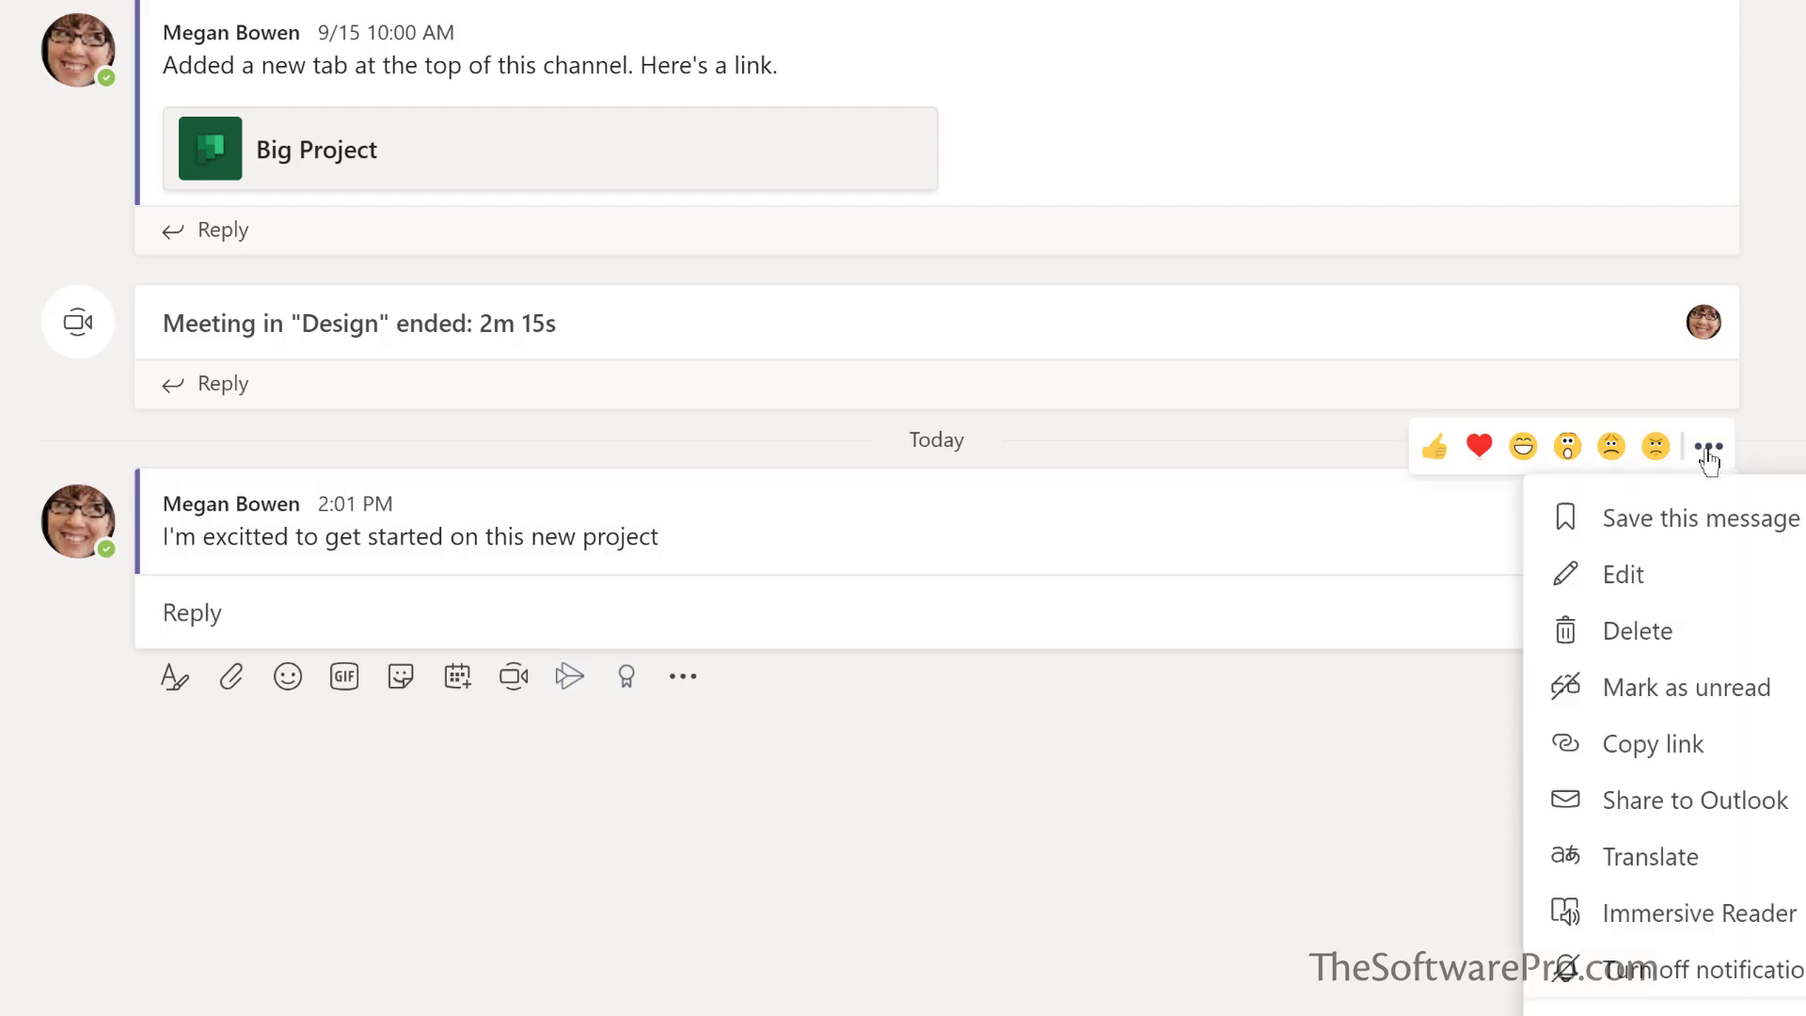
click(1676, 576)
click(243, 516)
key(BackSpace)
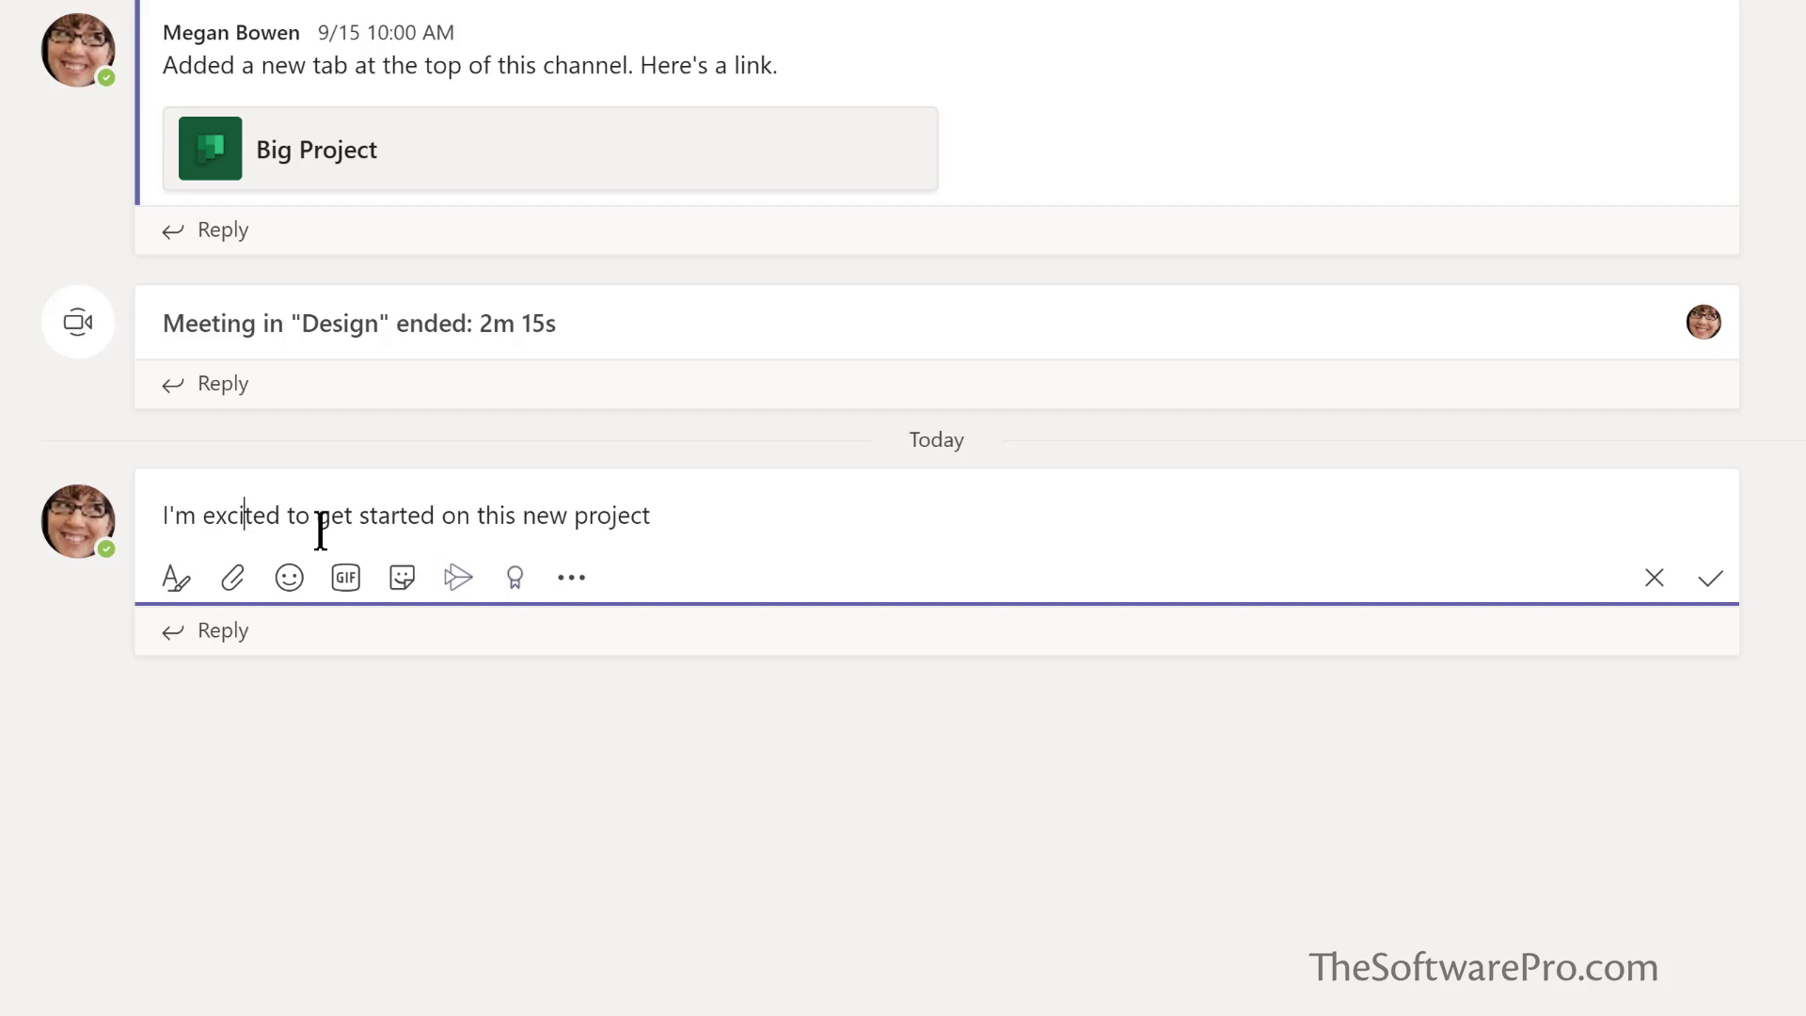
Step: Insert a mention of the Design channel followed by a comma at the start of the message being edited
key(Home)
text(@)
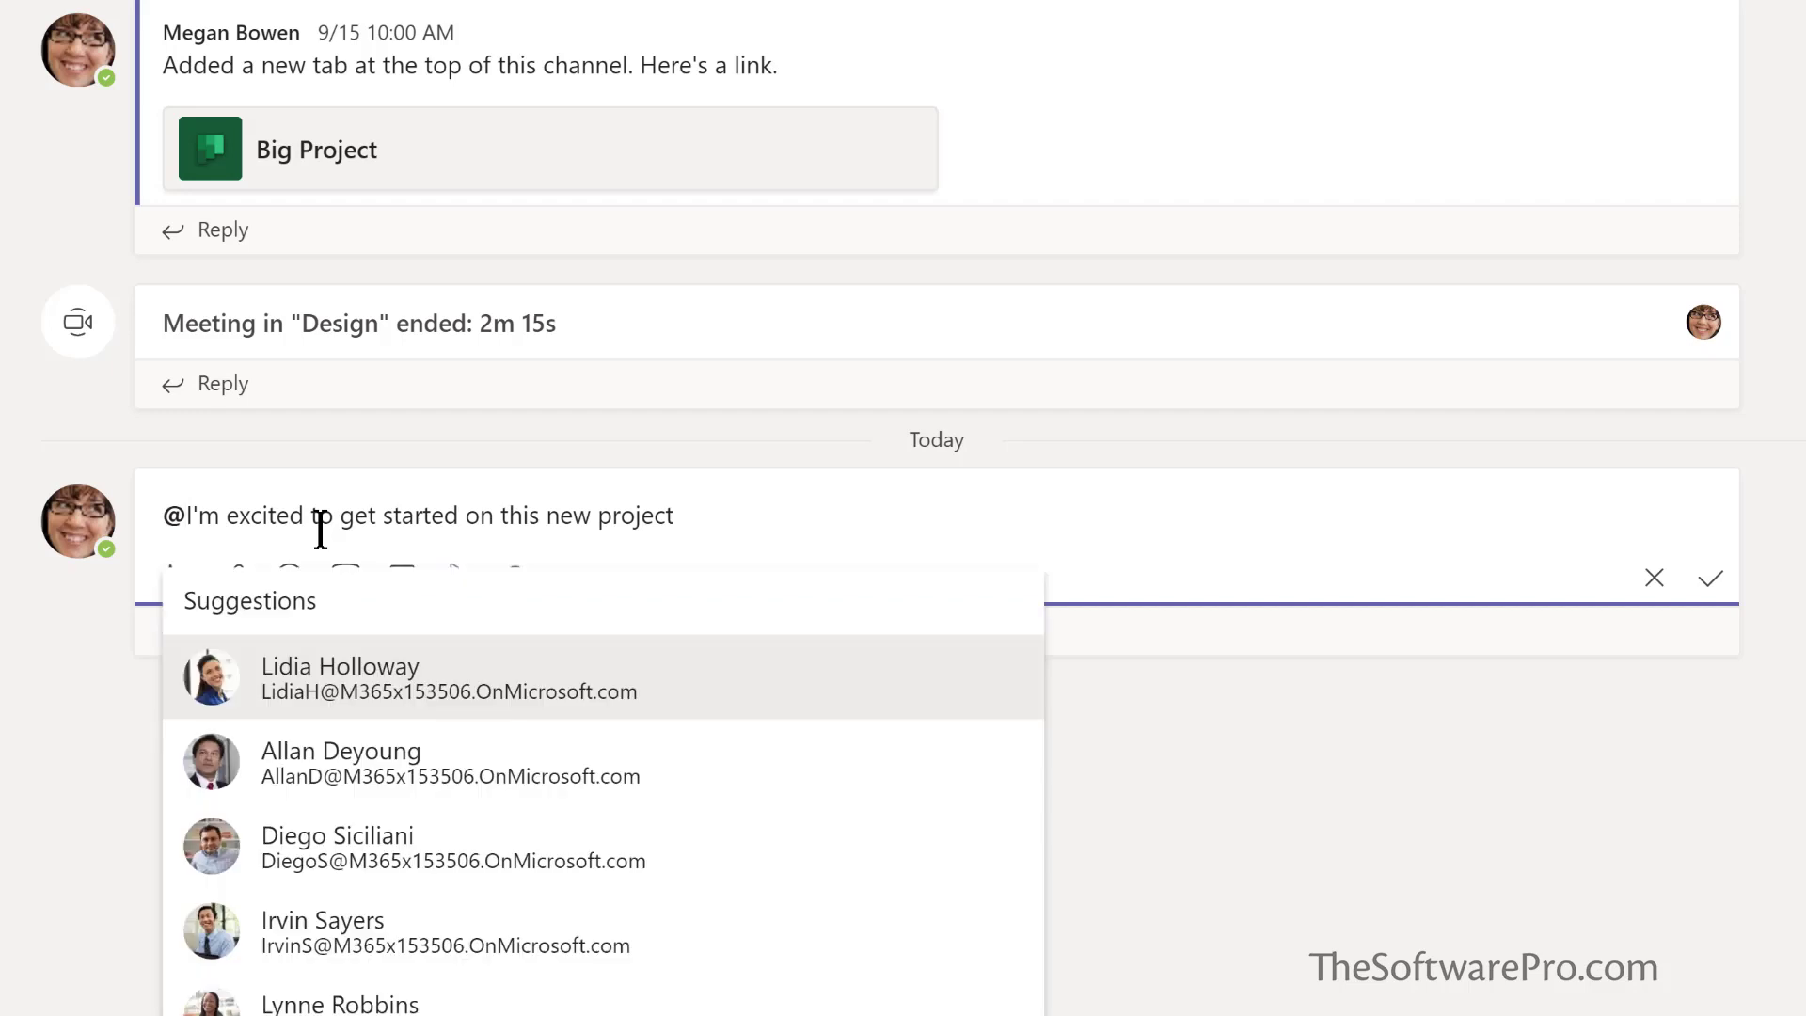
text(de)
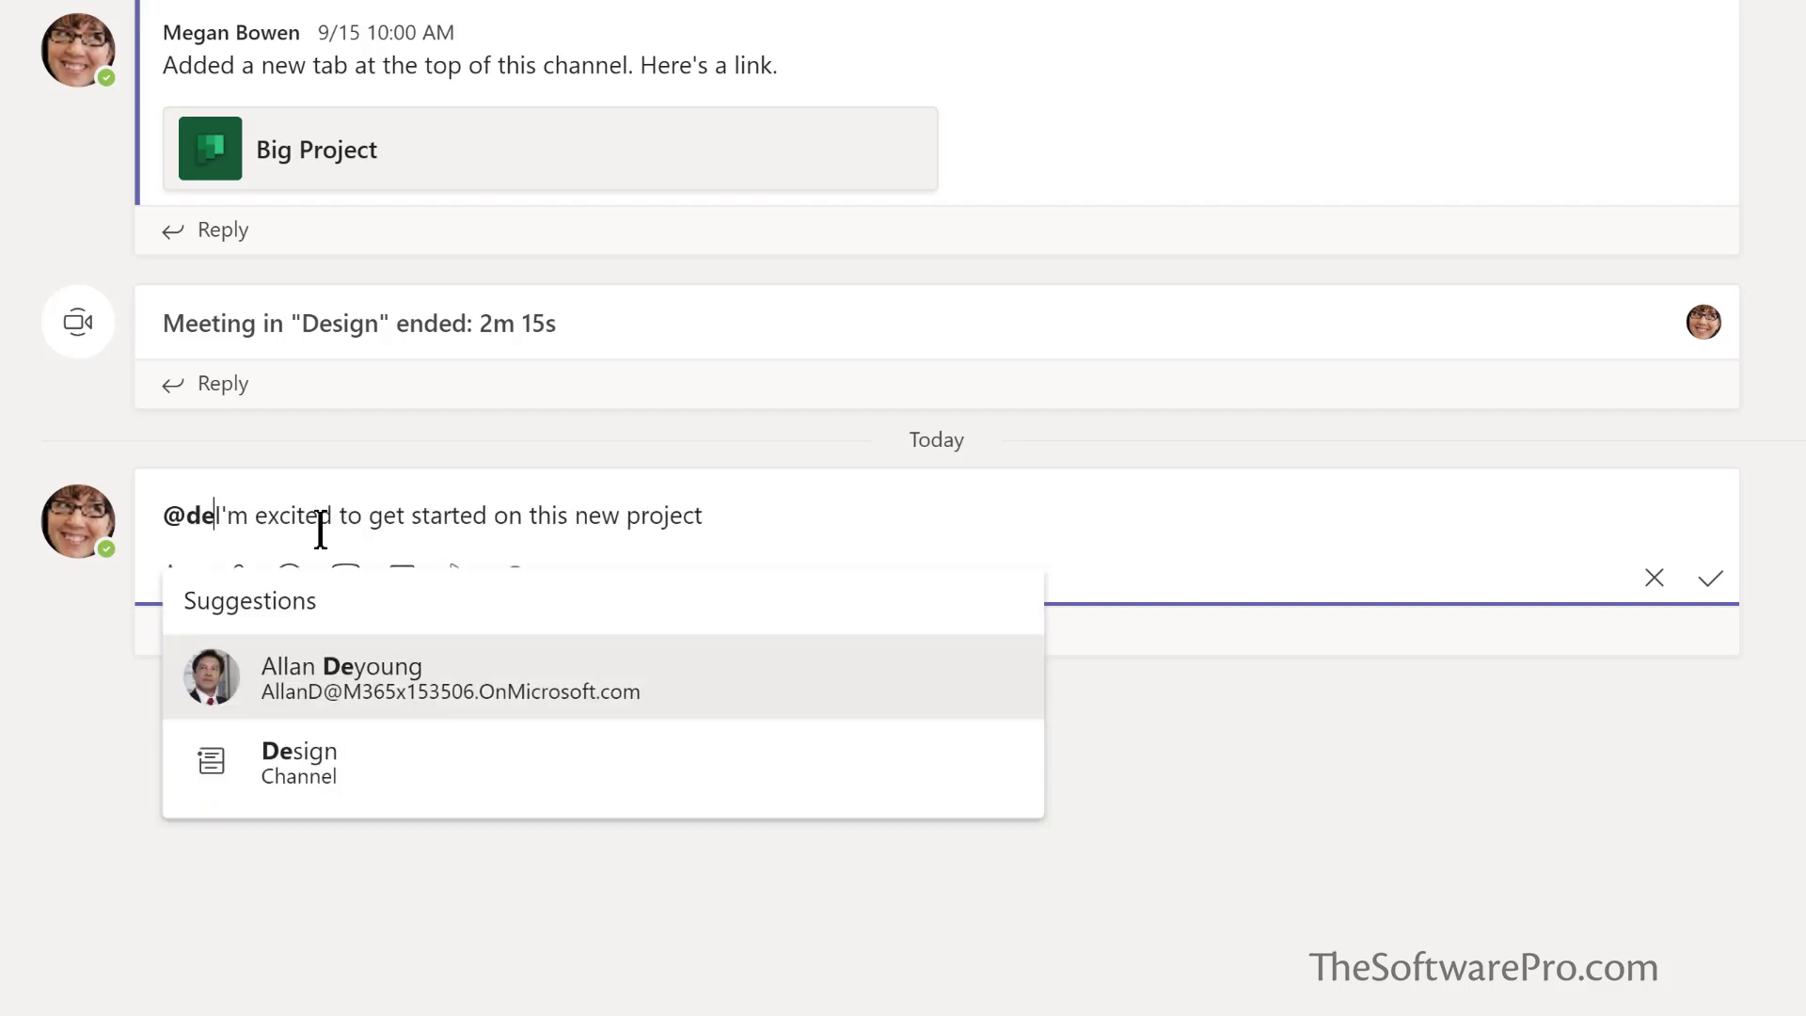
click(282, 763)
text(,)
Step: Insert "LMS" before "project", end the message with an exclamation mark, and save the edited message
click(685, 528)
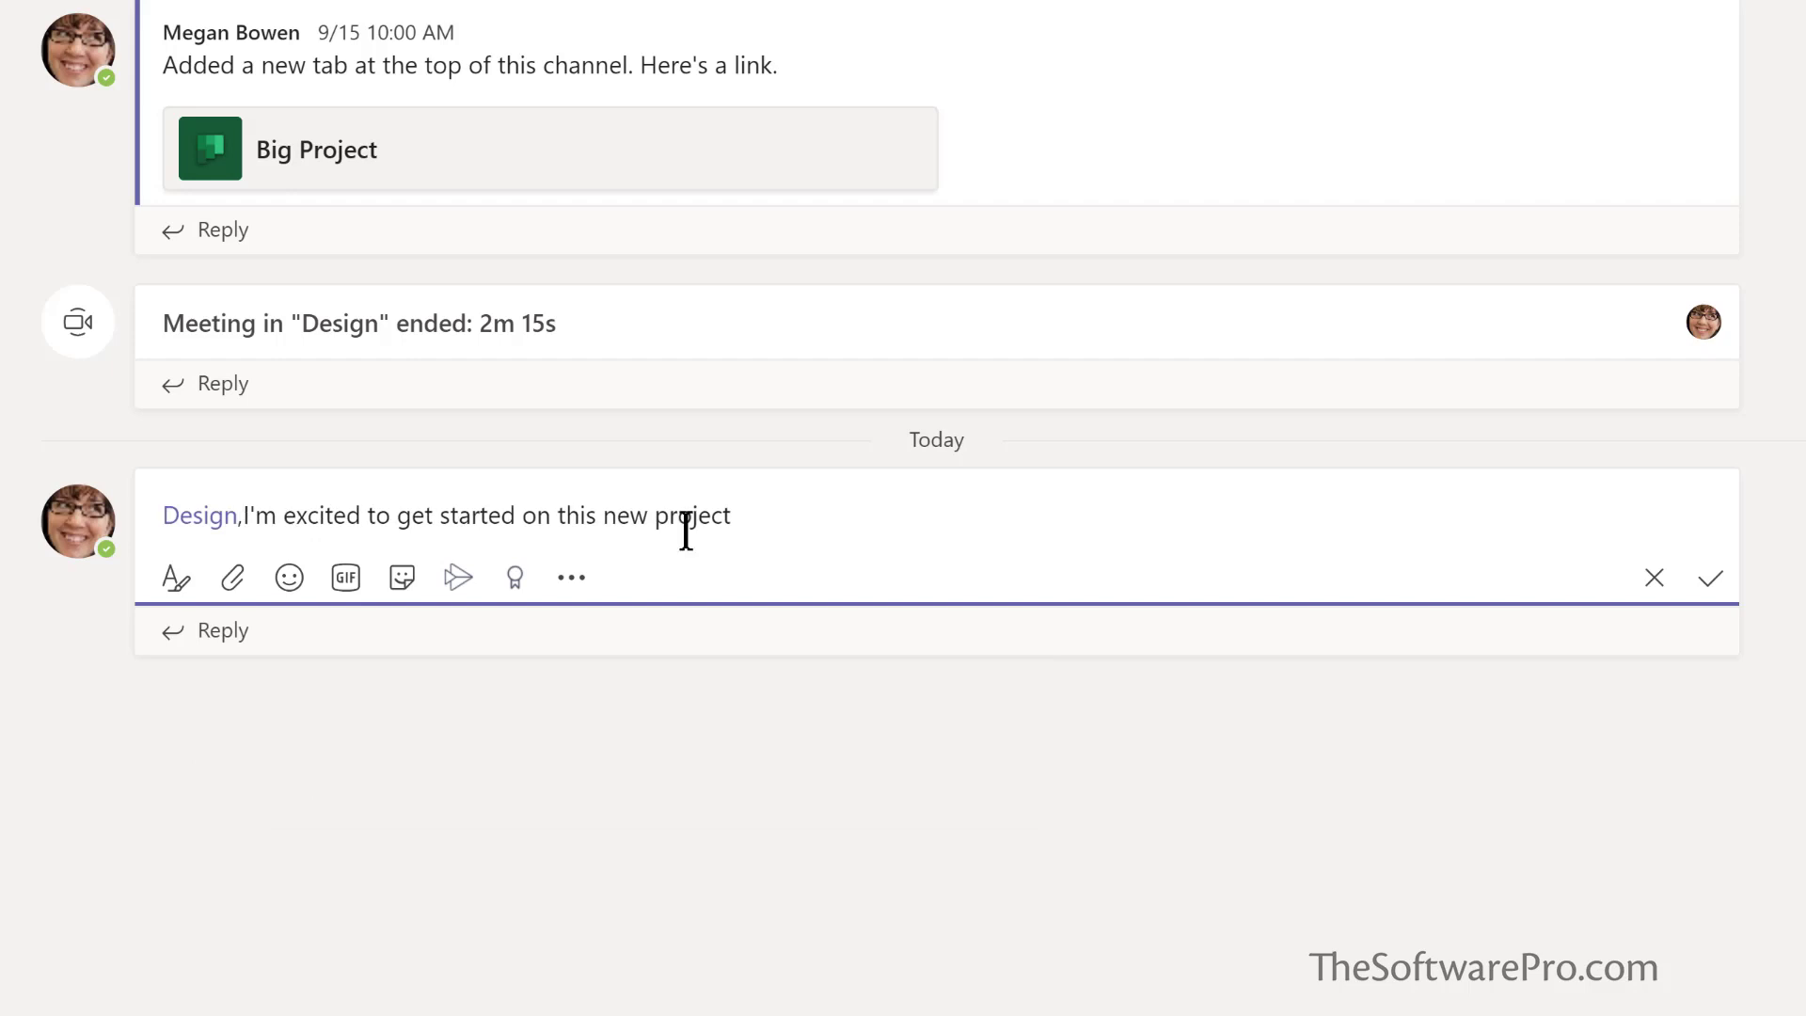
text(LMS)
key(End)
text(!)
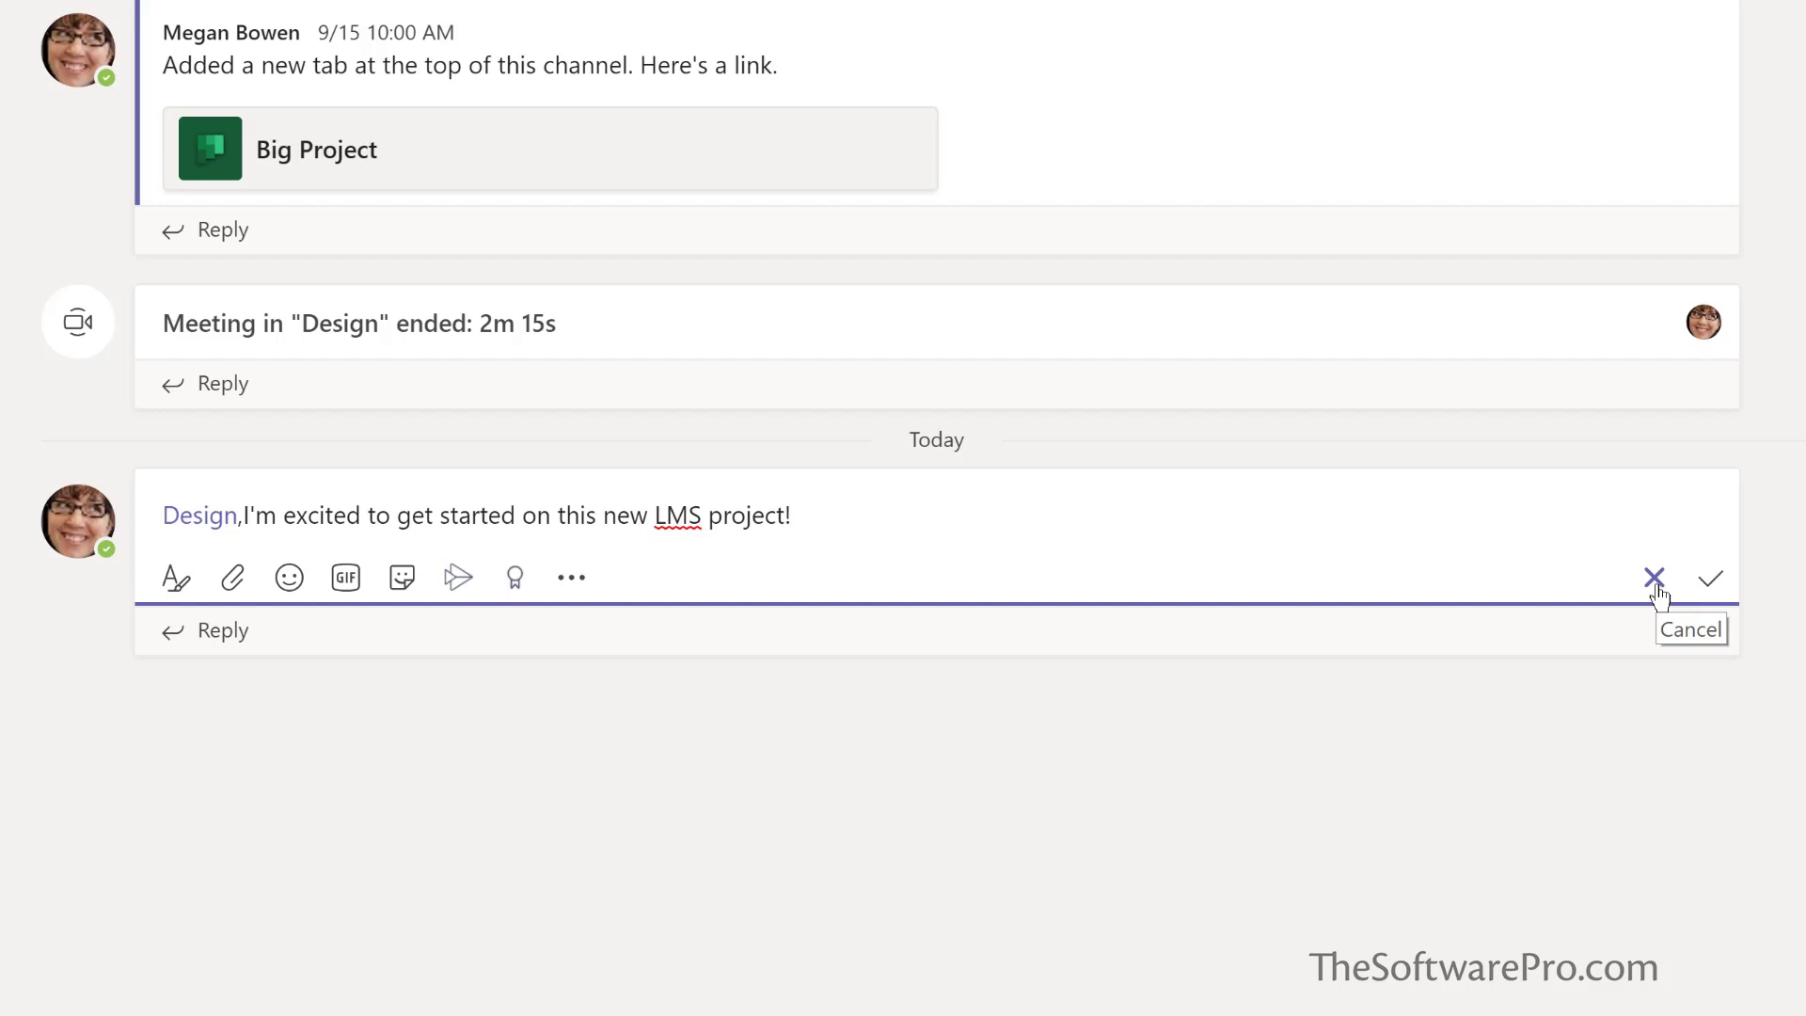
click(1711, 582)
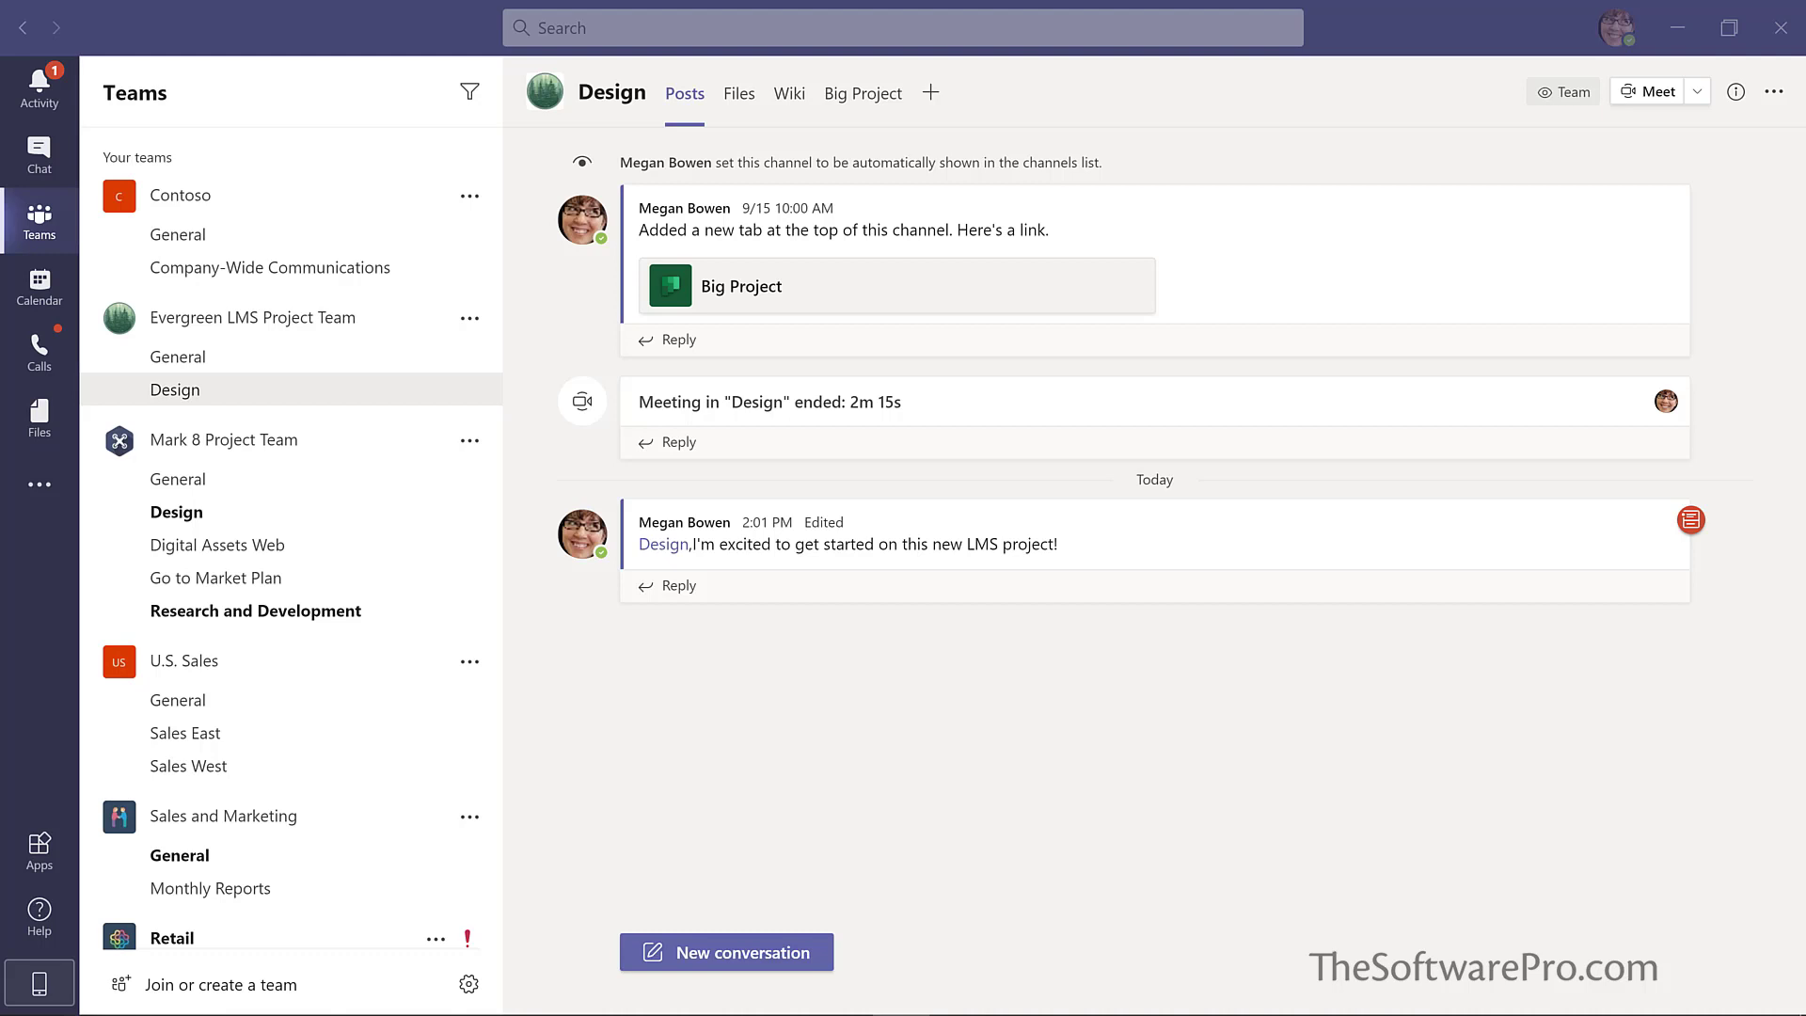
Step: Create a private channel named "Budget and Financials" in the Evergreen LMS Project Team
click(469, 323)
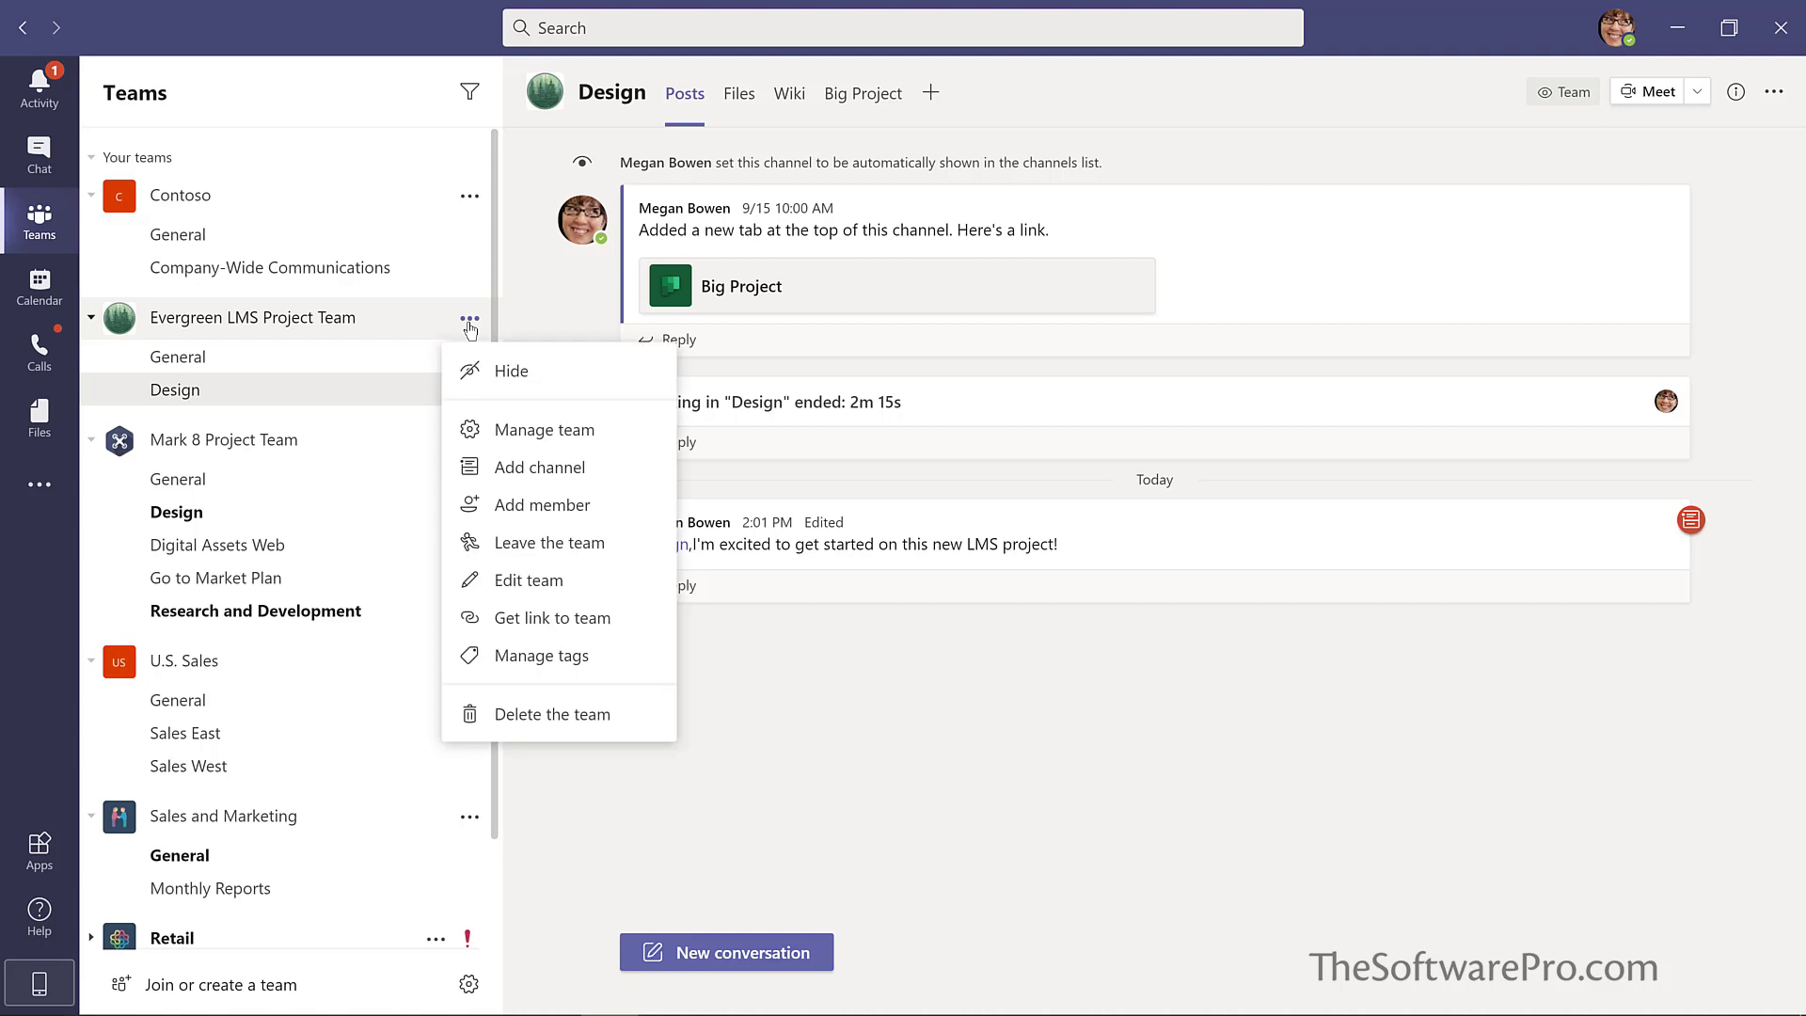
click(525, 468)
text(Budget and Financials)
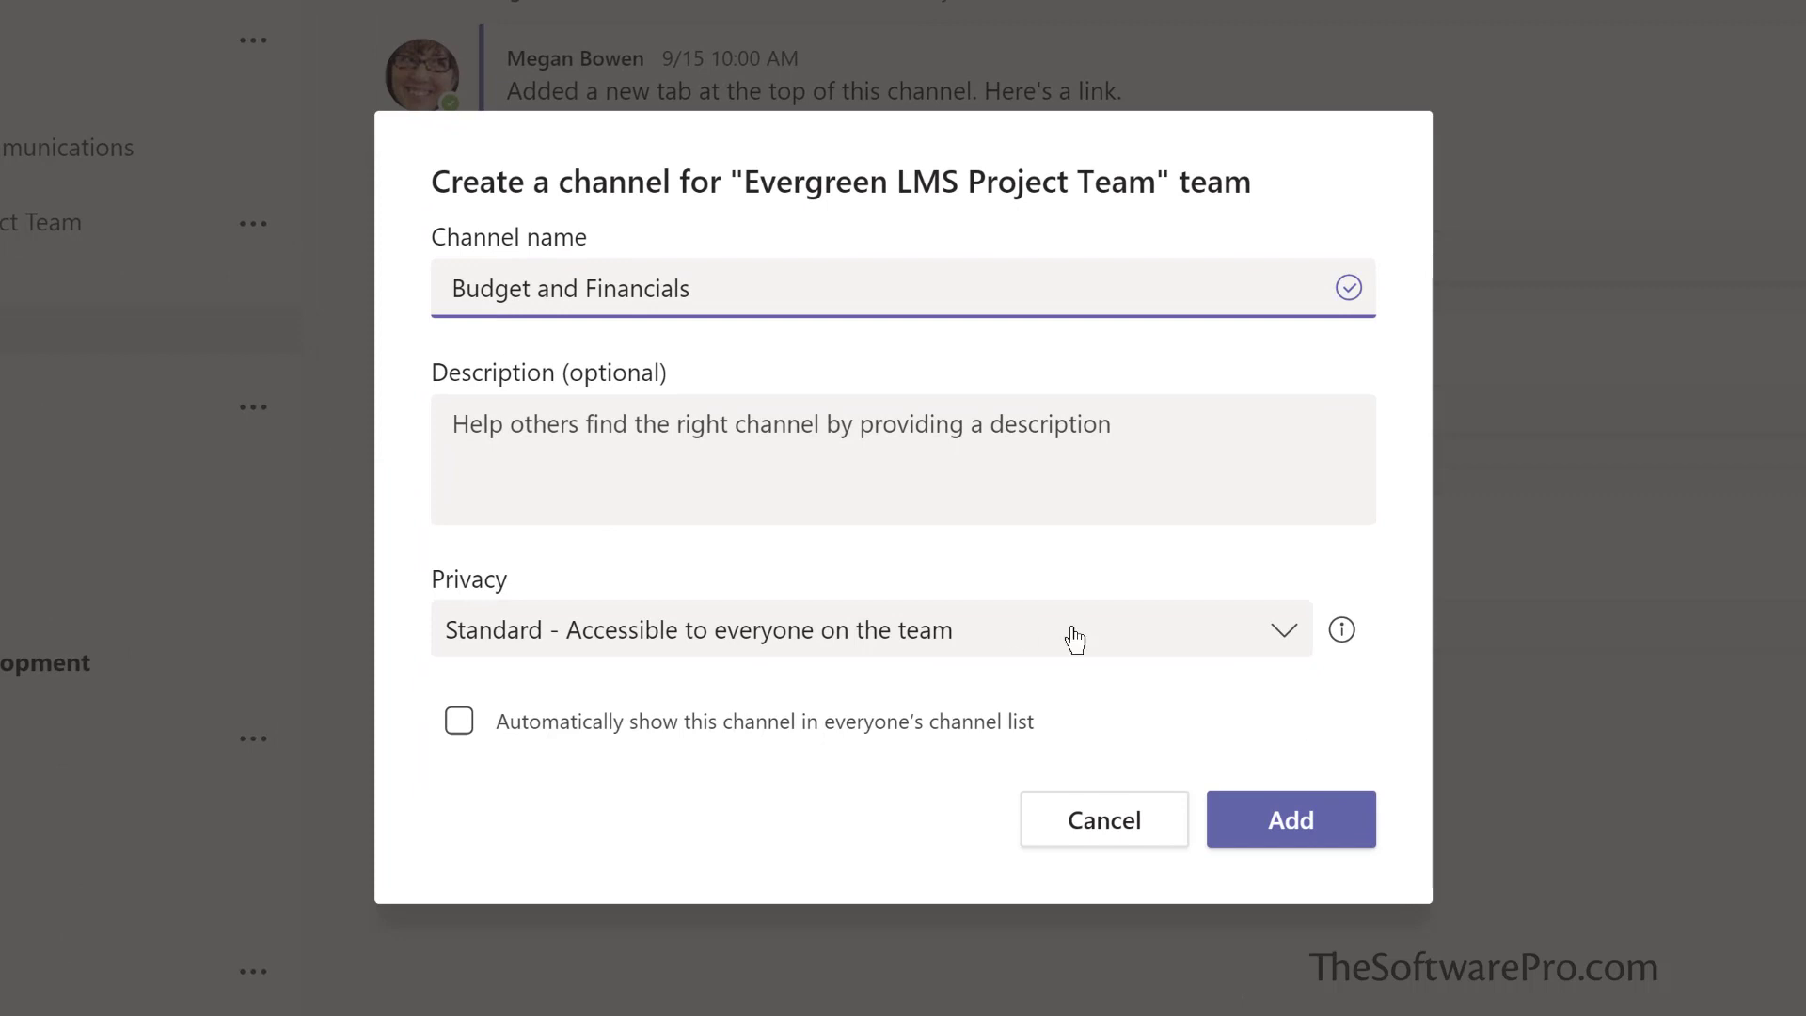
click(1285, 638)
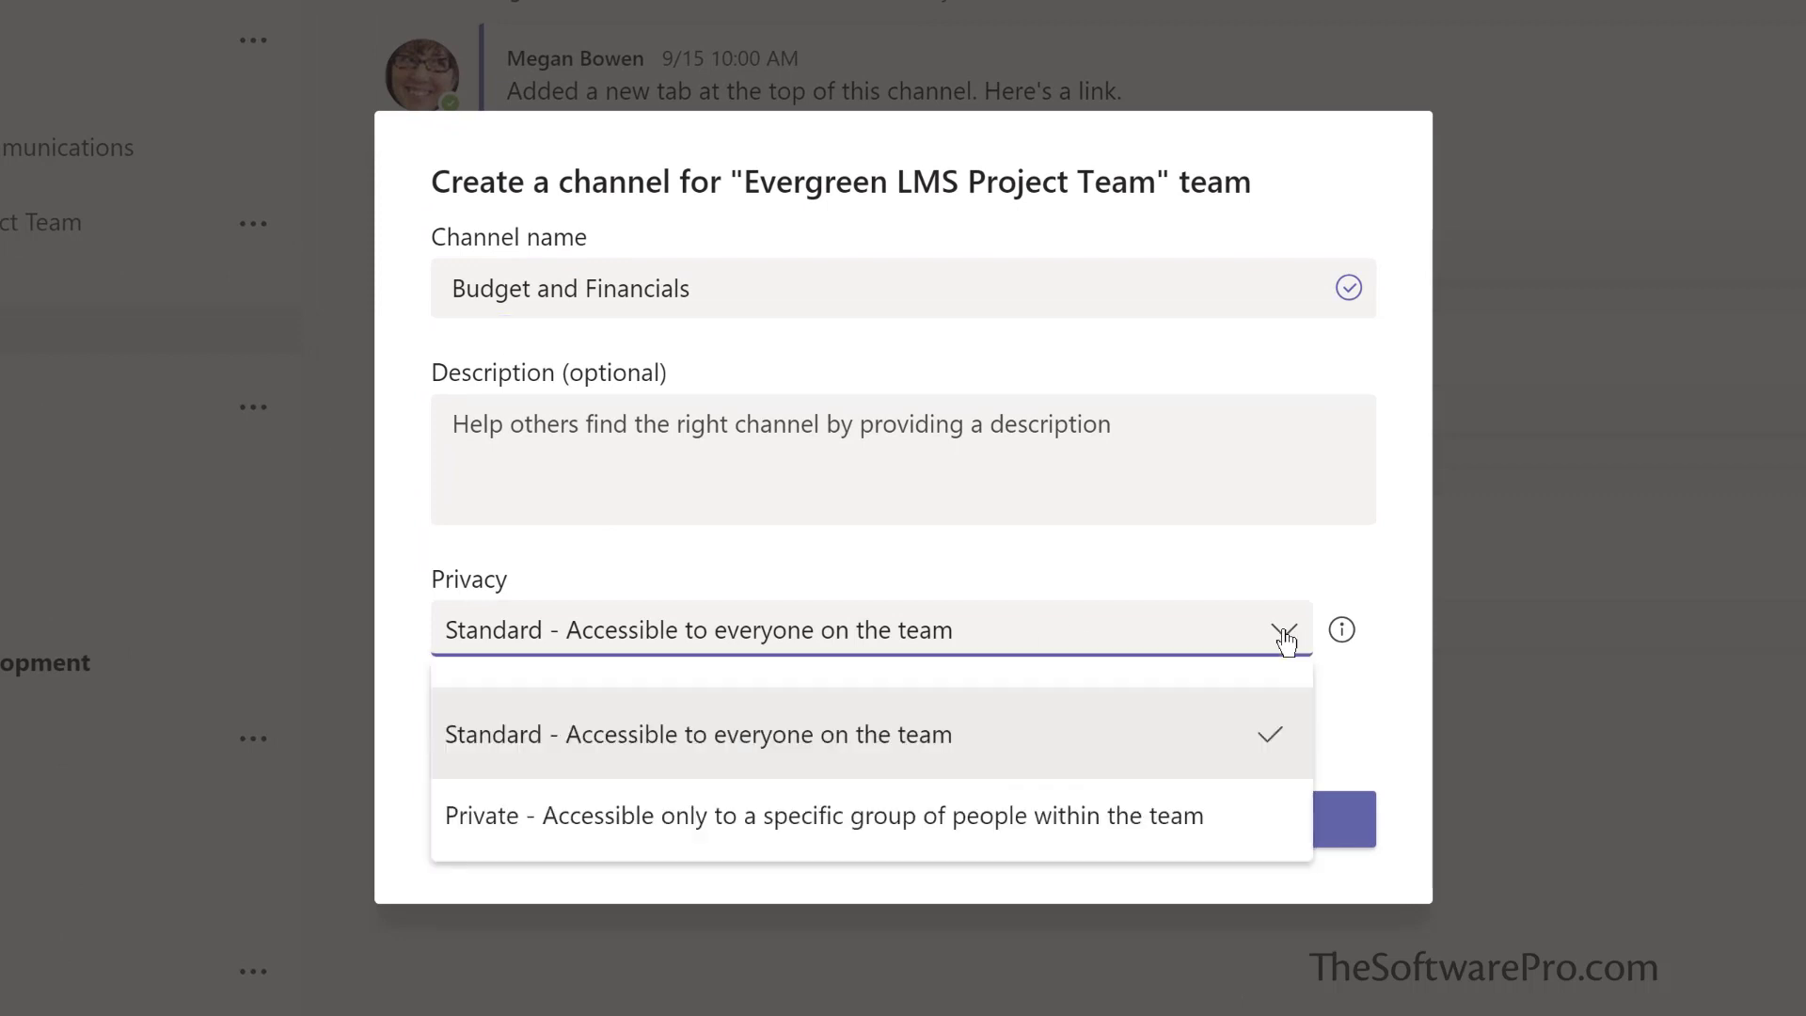
click(831, 815)
click(1263, 827)
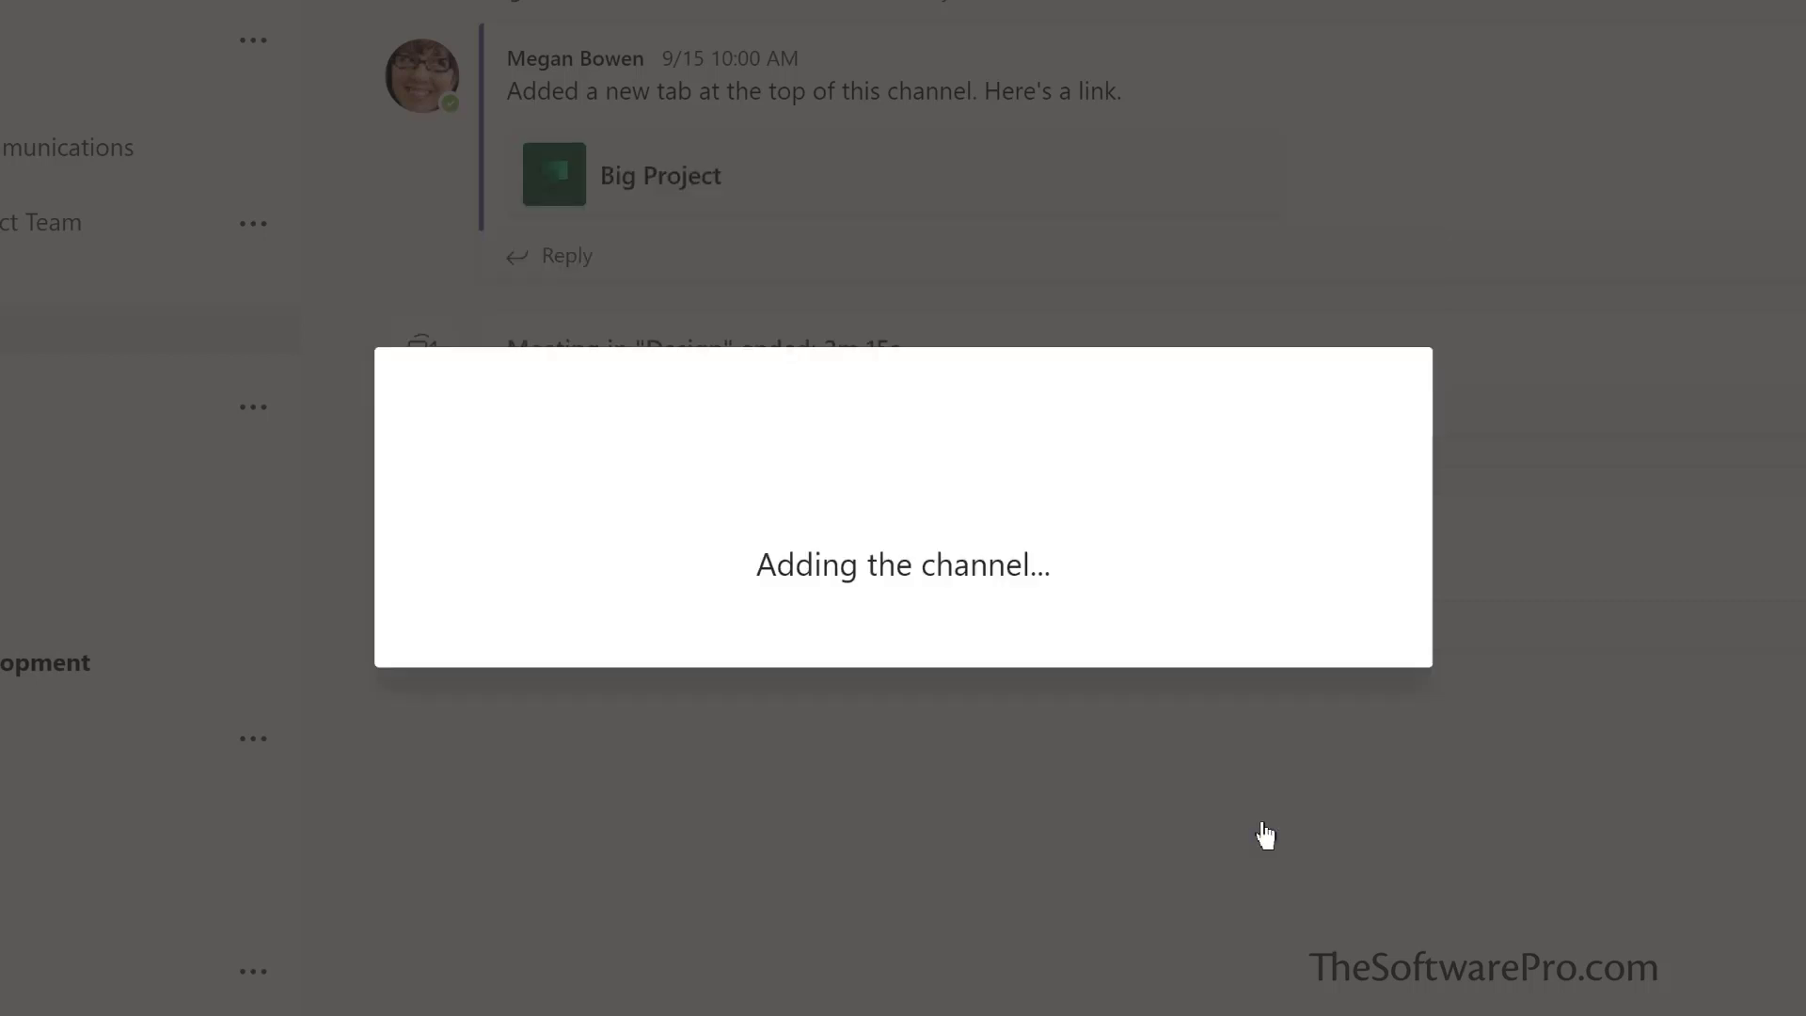
Step: Add the product manager and the director as members of the Budget and Financials channel
text(lidia)
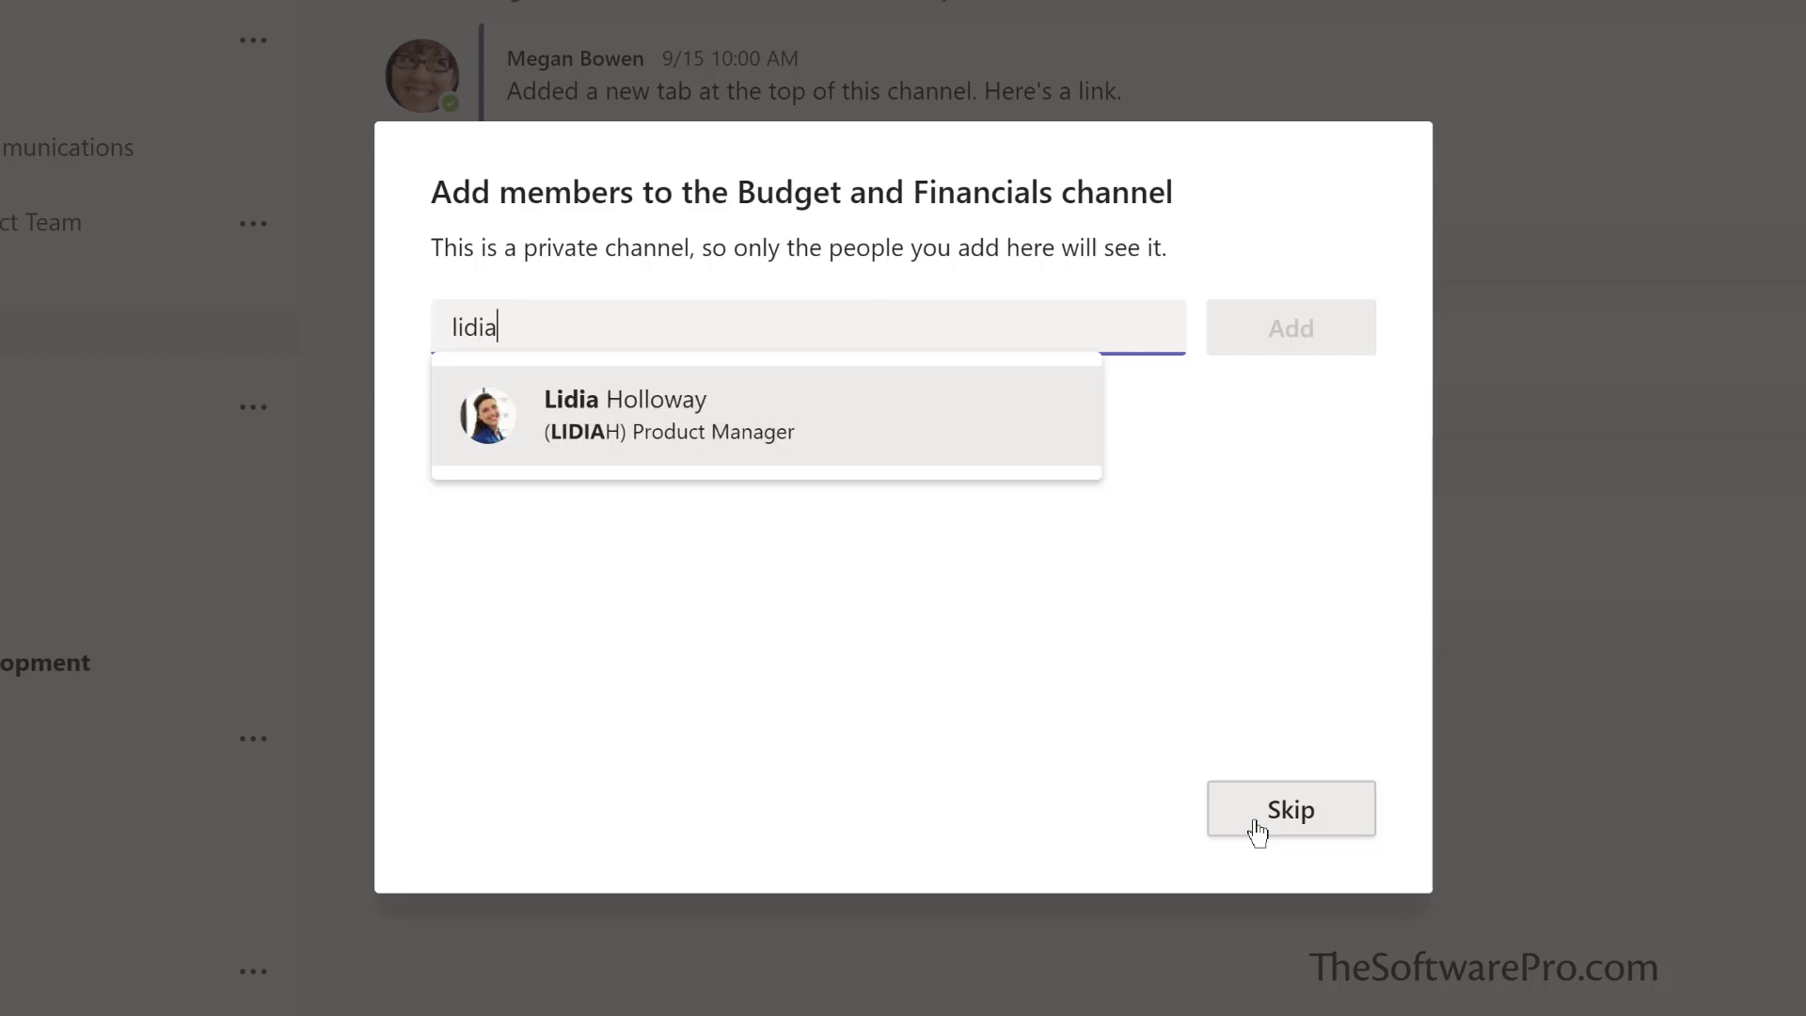
key(Return)
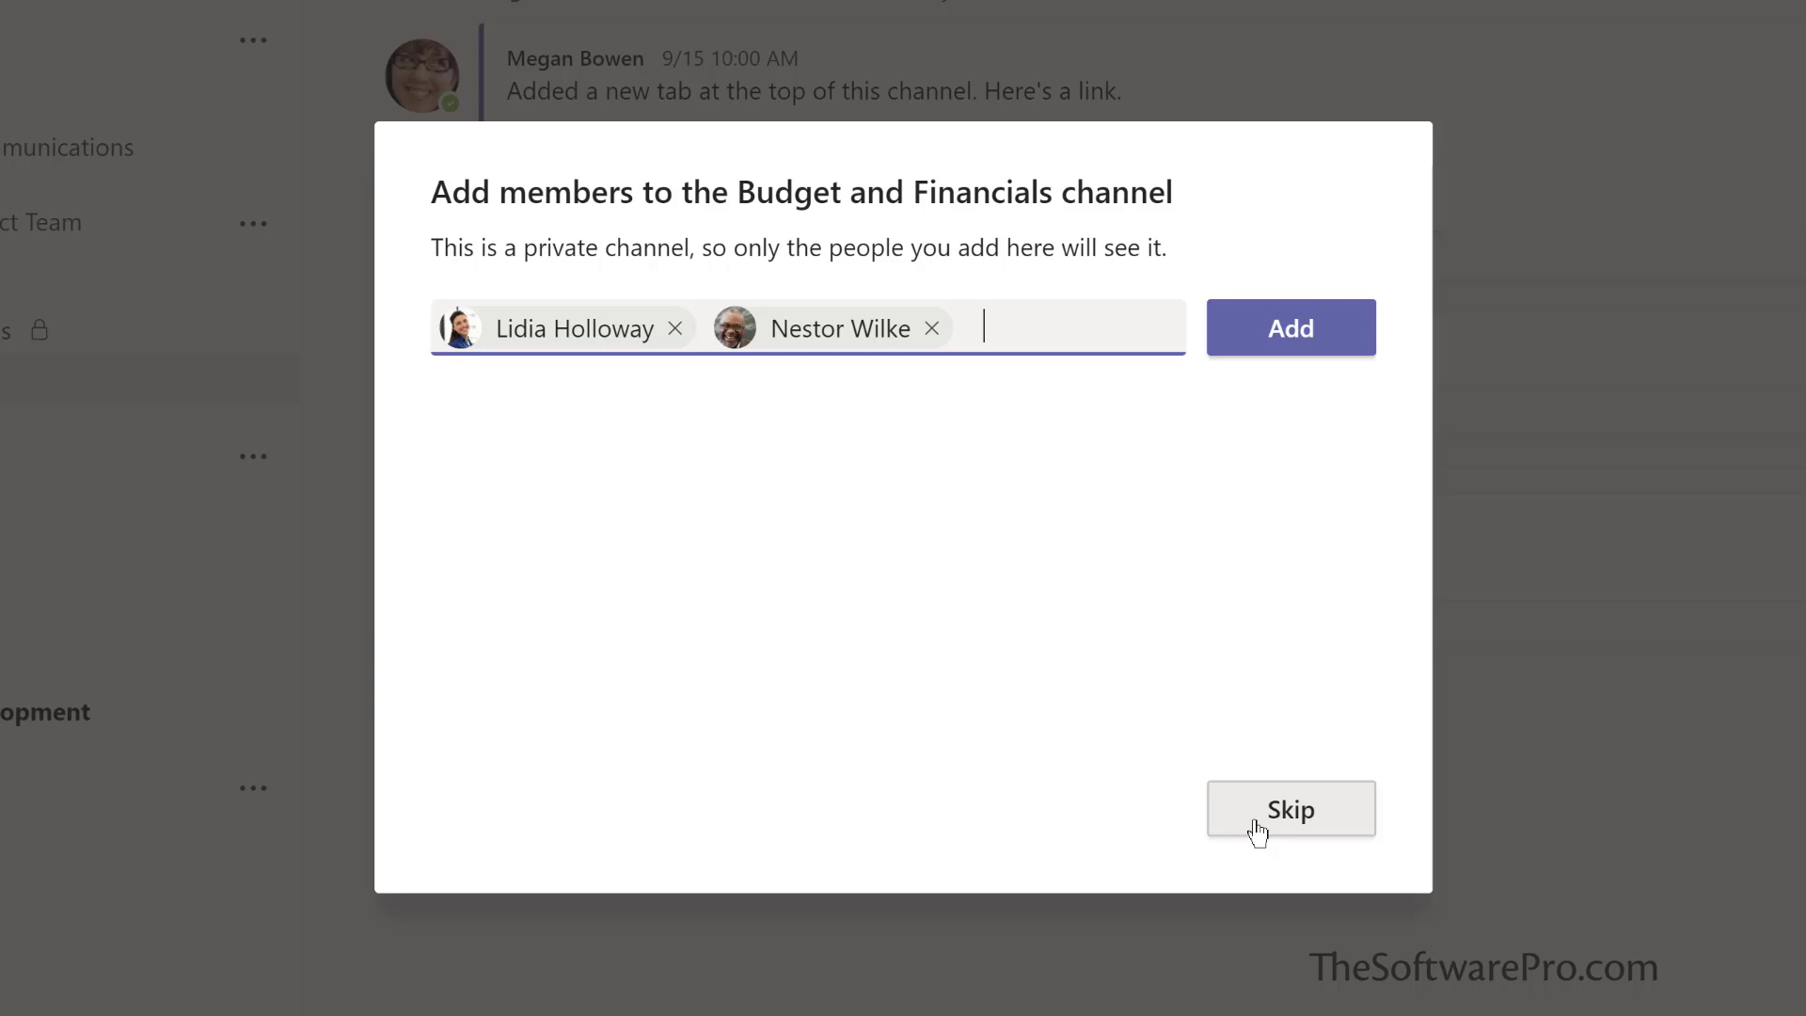
click(1263, 334)
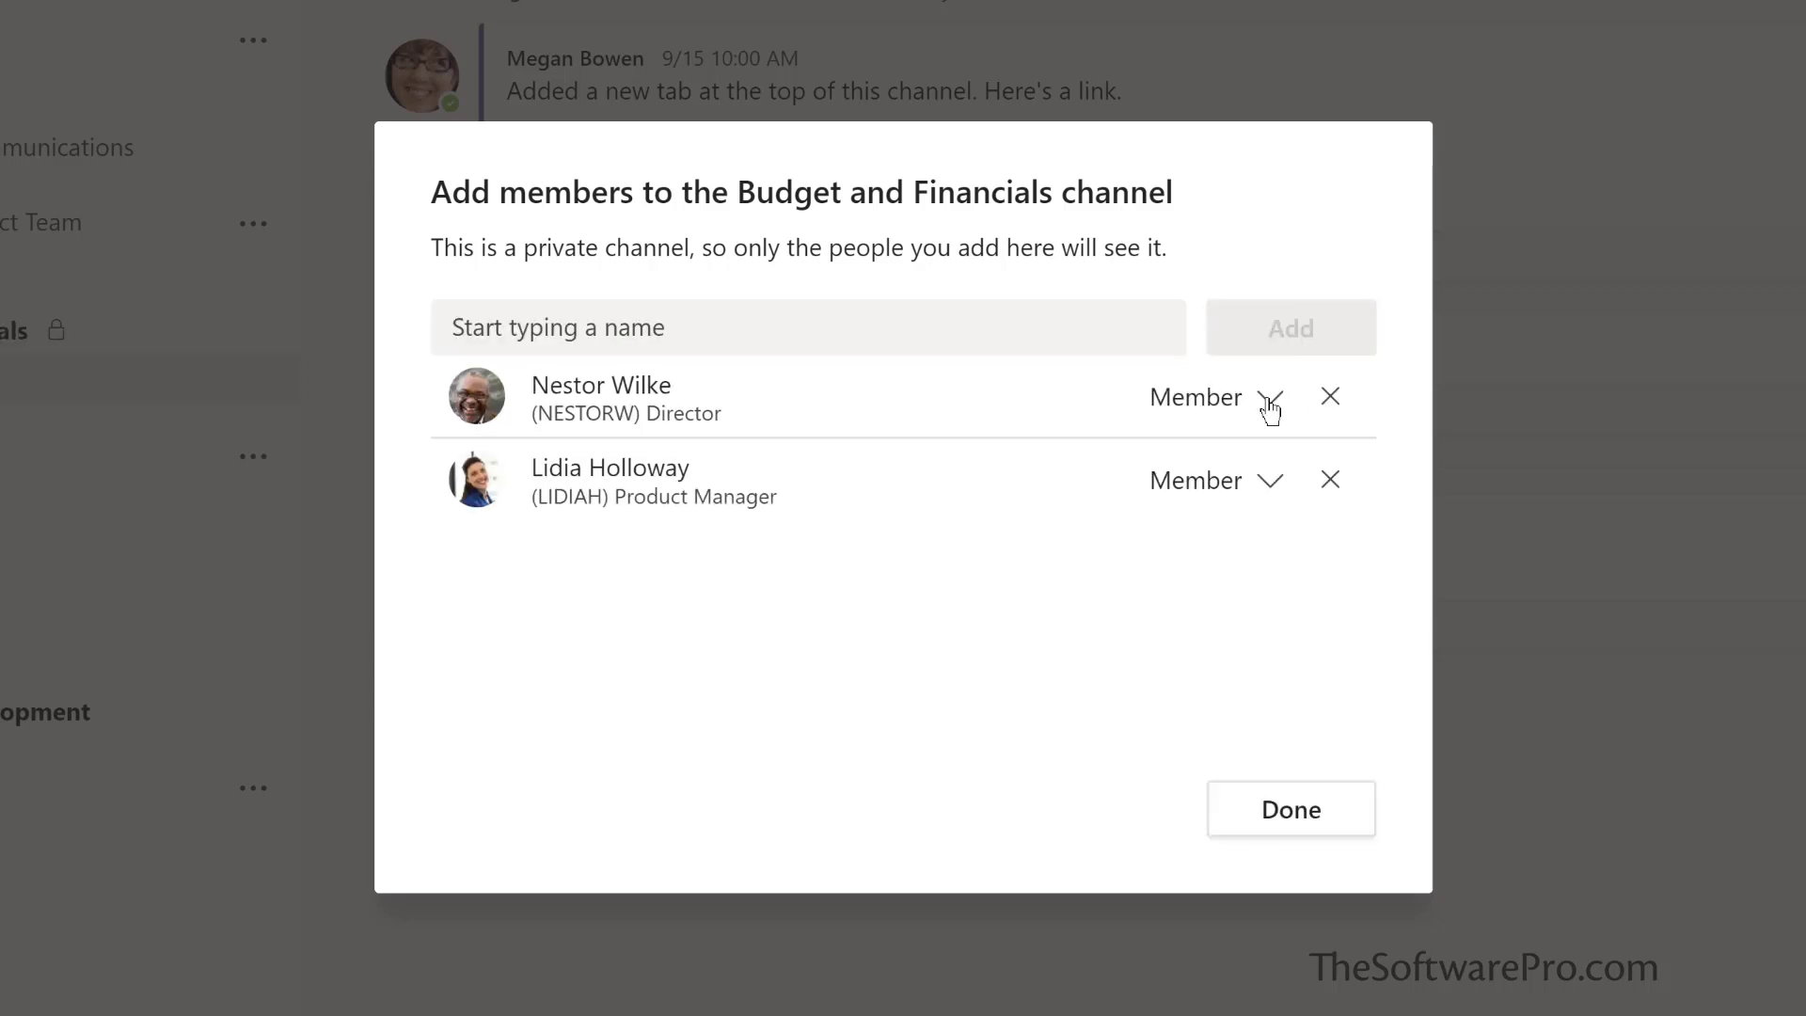
Step: Change both added members' roles to Owner and finish the membership setup of the Budget and Financials channel
click(1267, 401)
click(1204, 485)
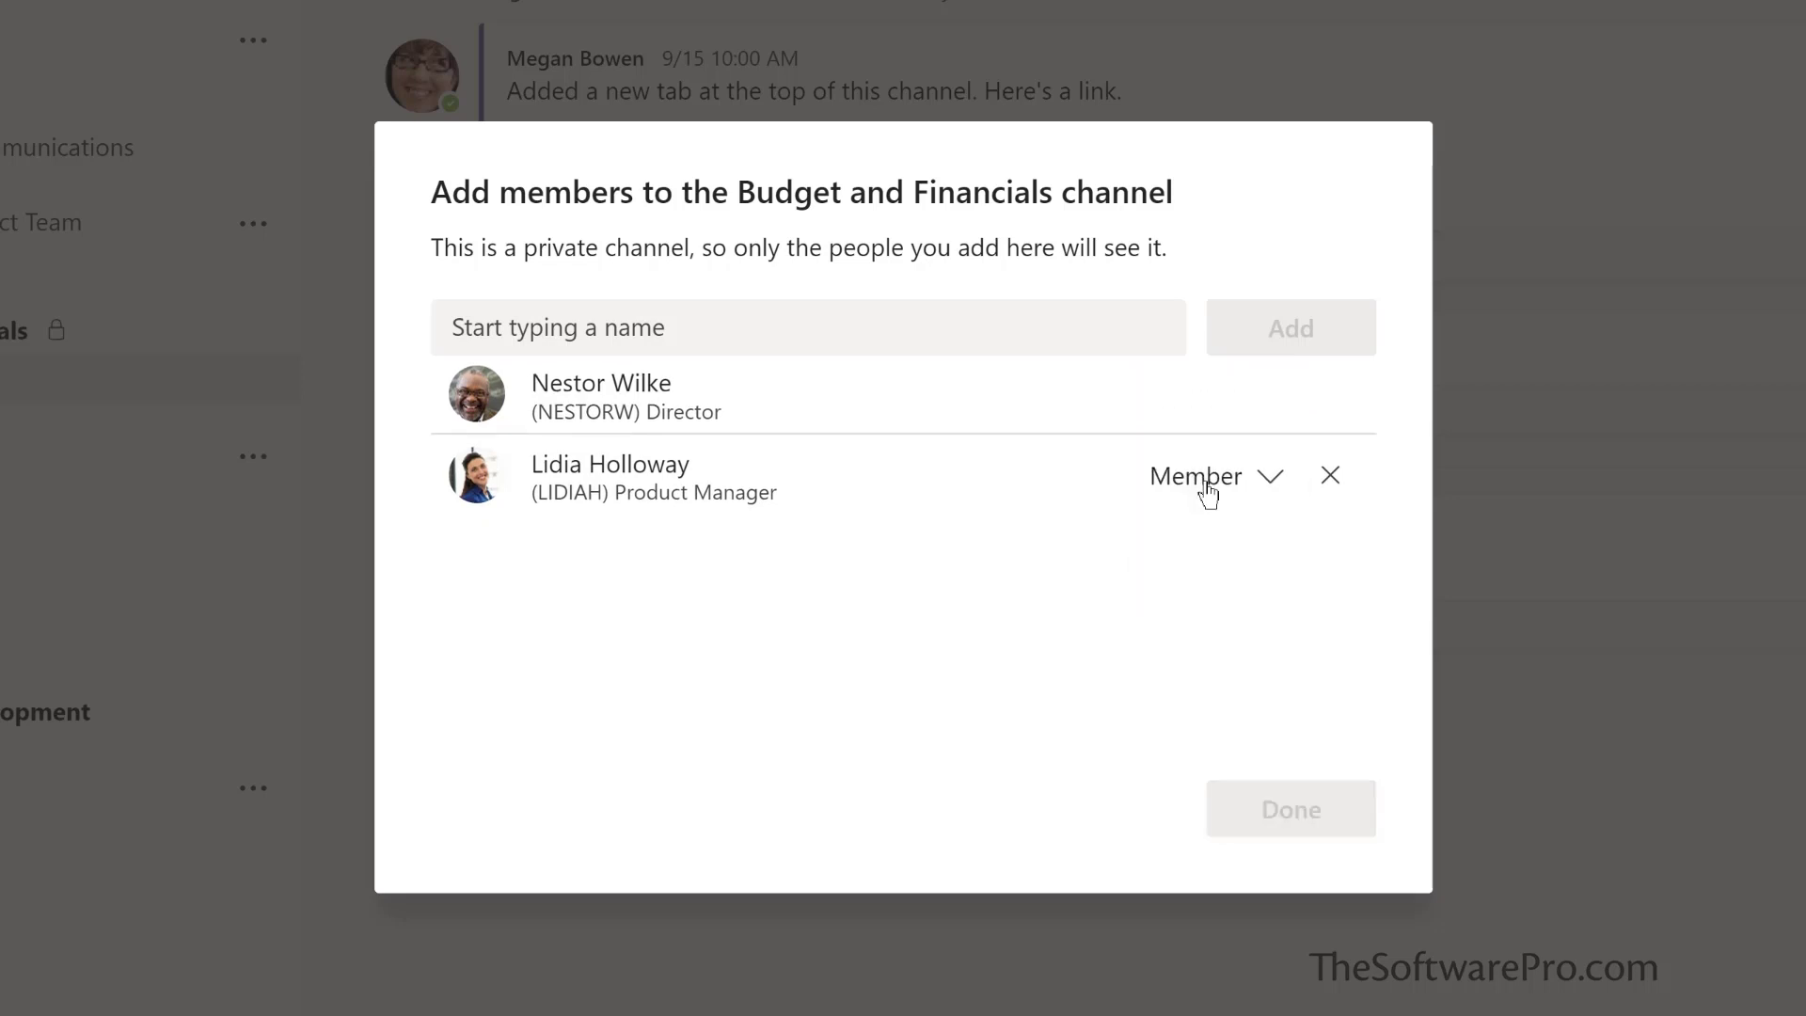
click(1268, 488)
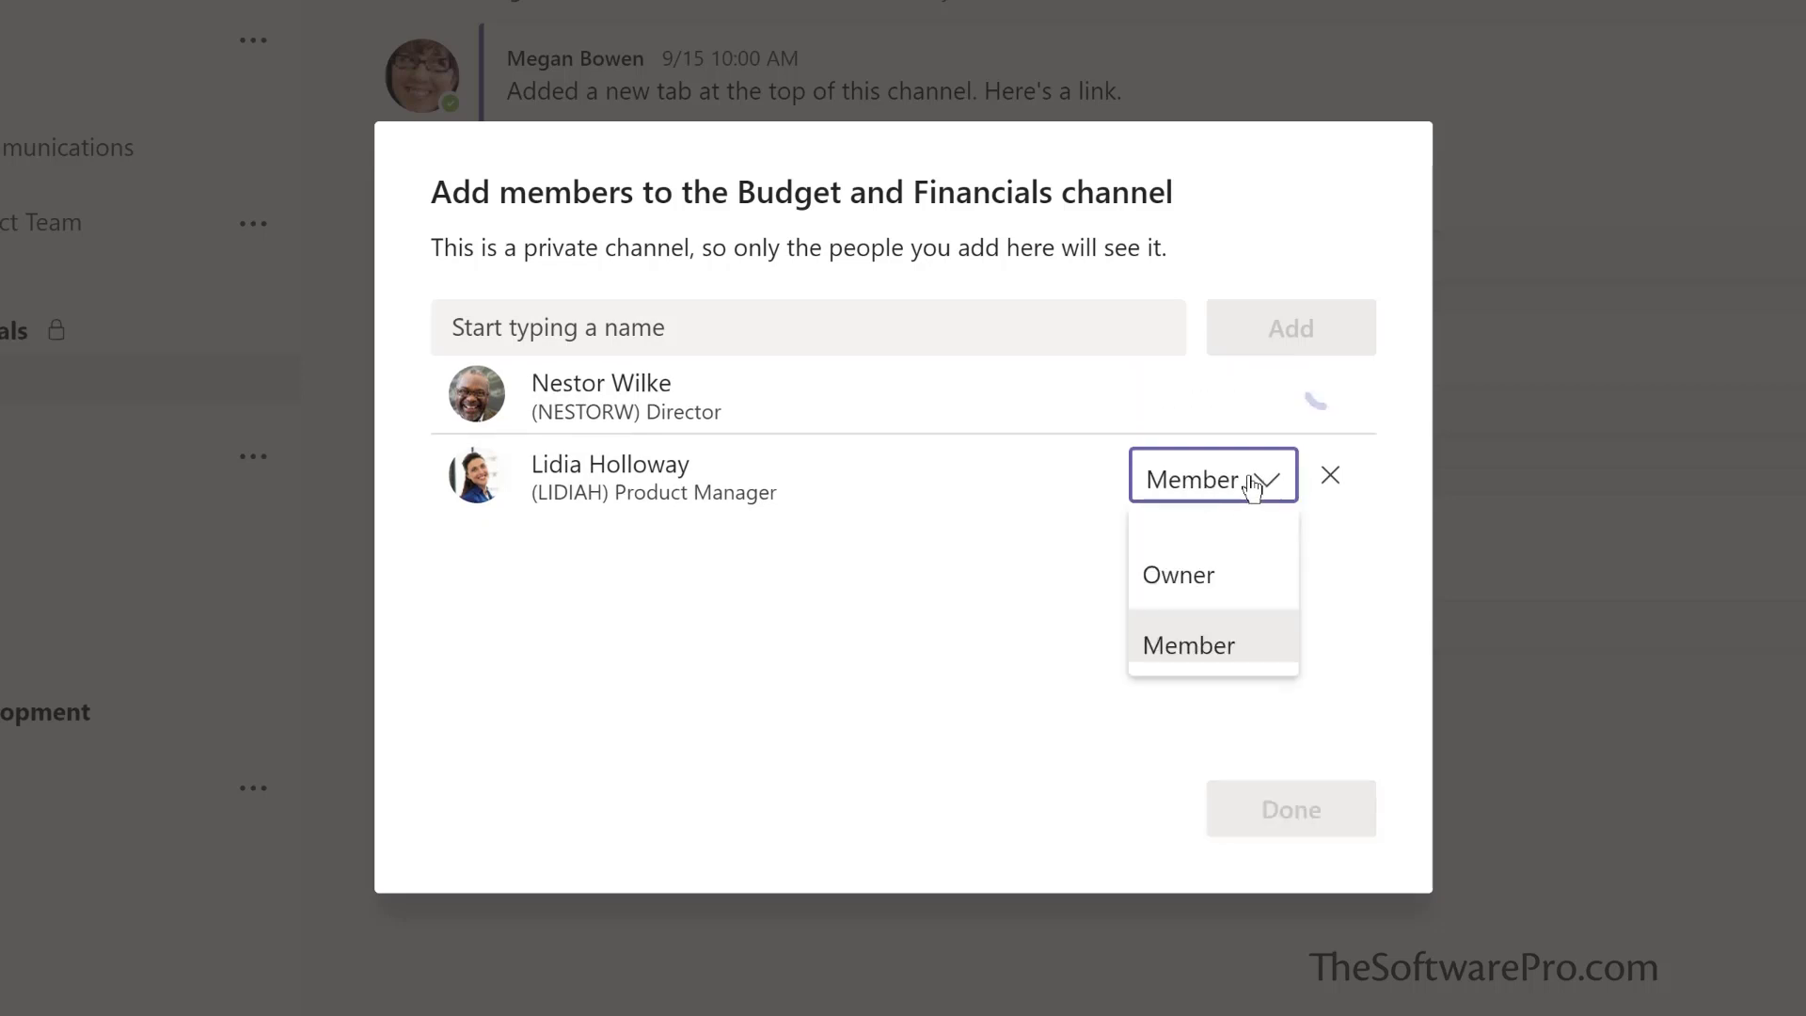
click(1183, 574)
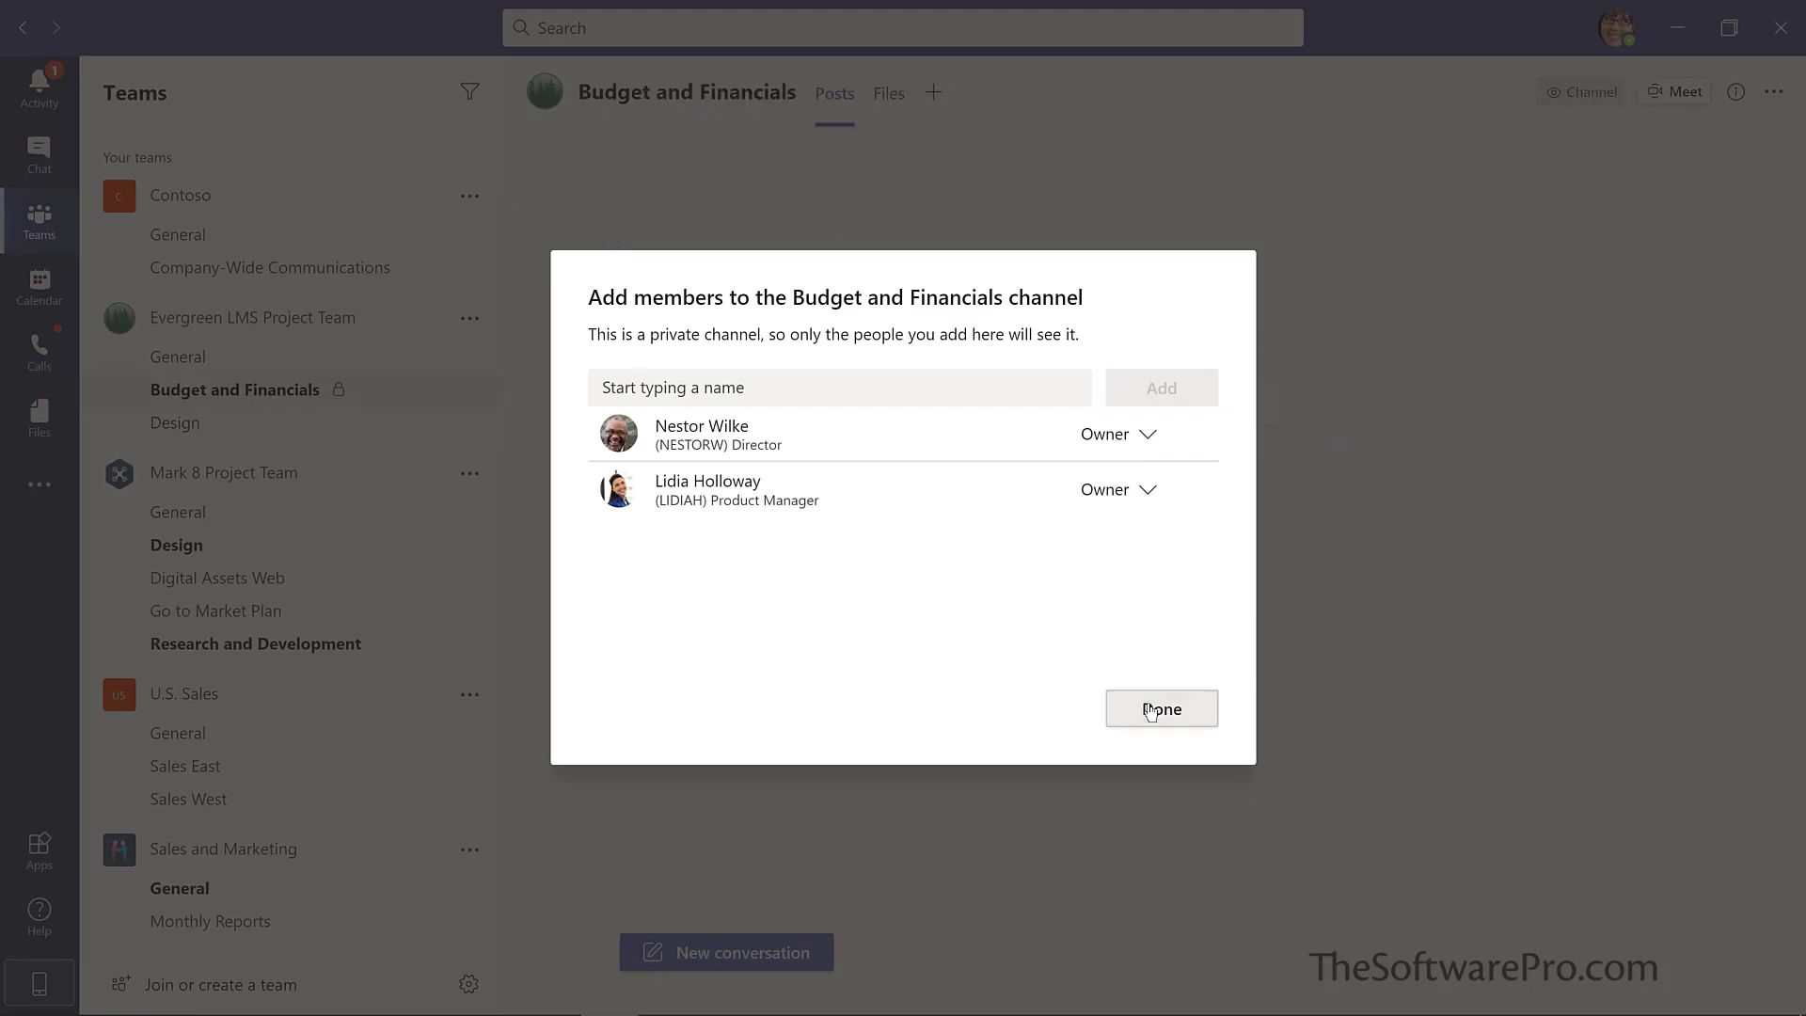
click(1149, 712)
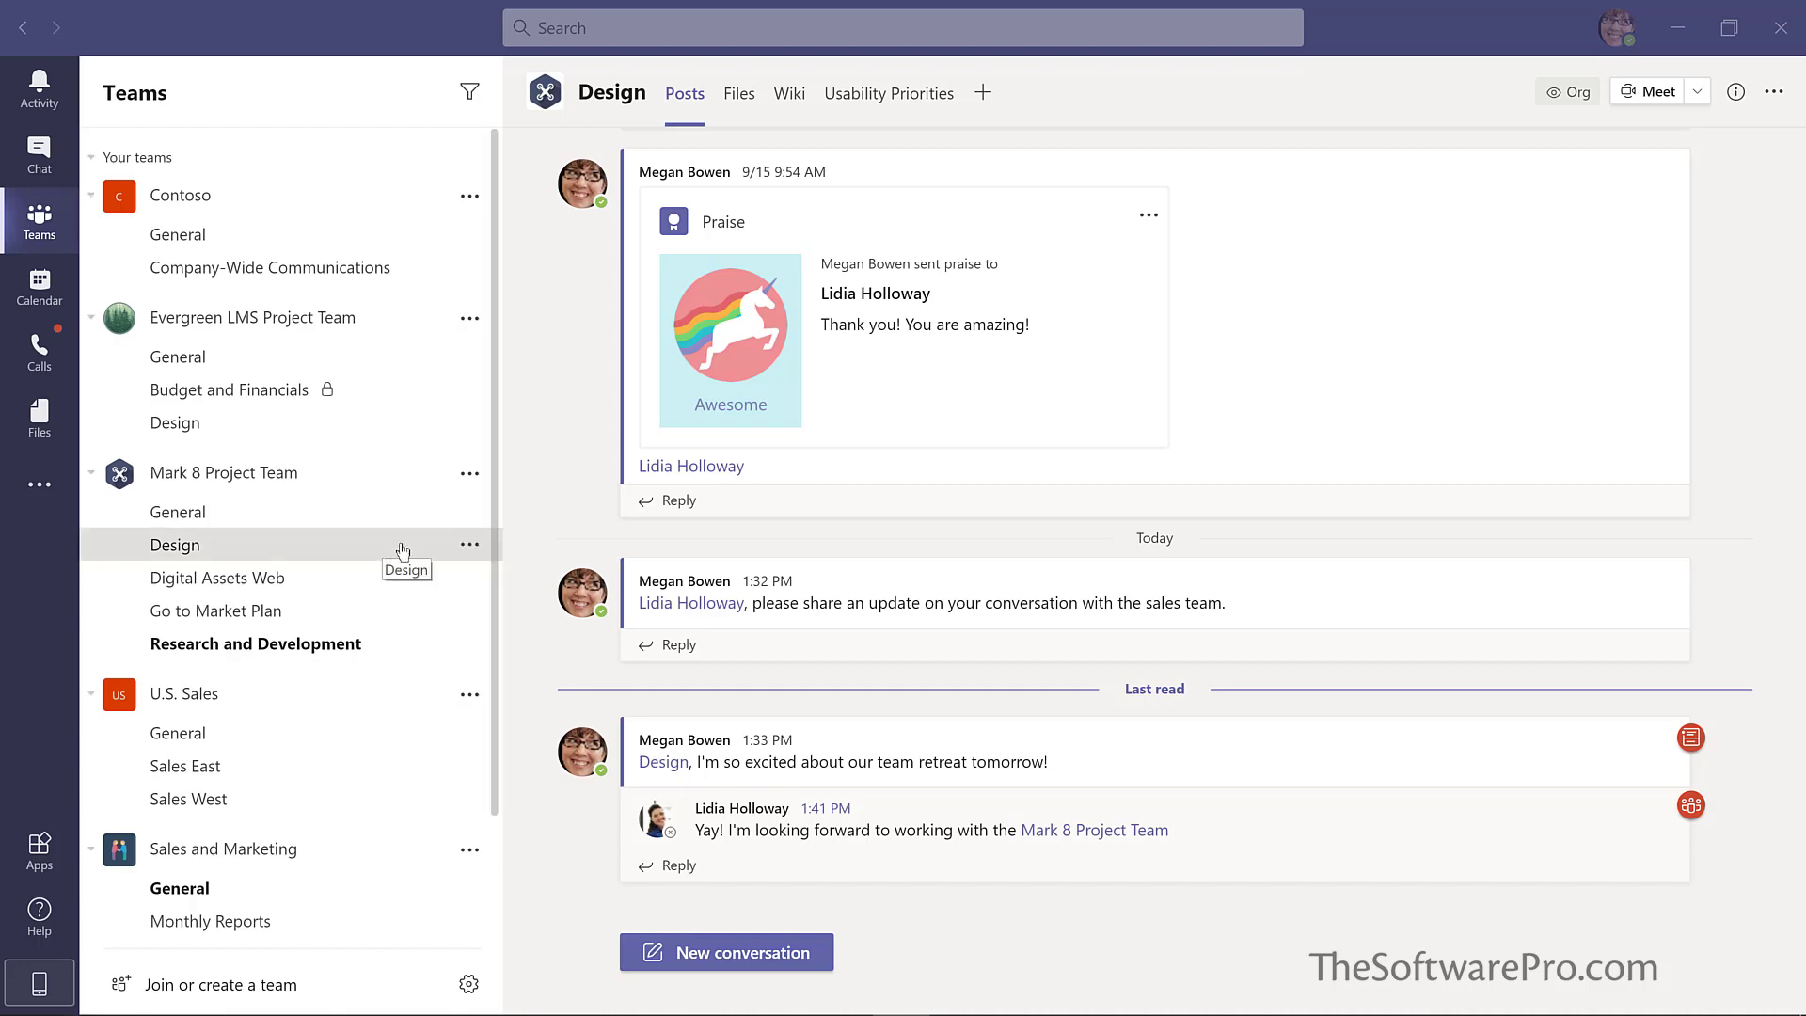
Step: Make the file Contoso Marketing Principles-2021.pptx a tab in the Mark 8 Project Team's Design channel
click(731, 97)
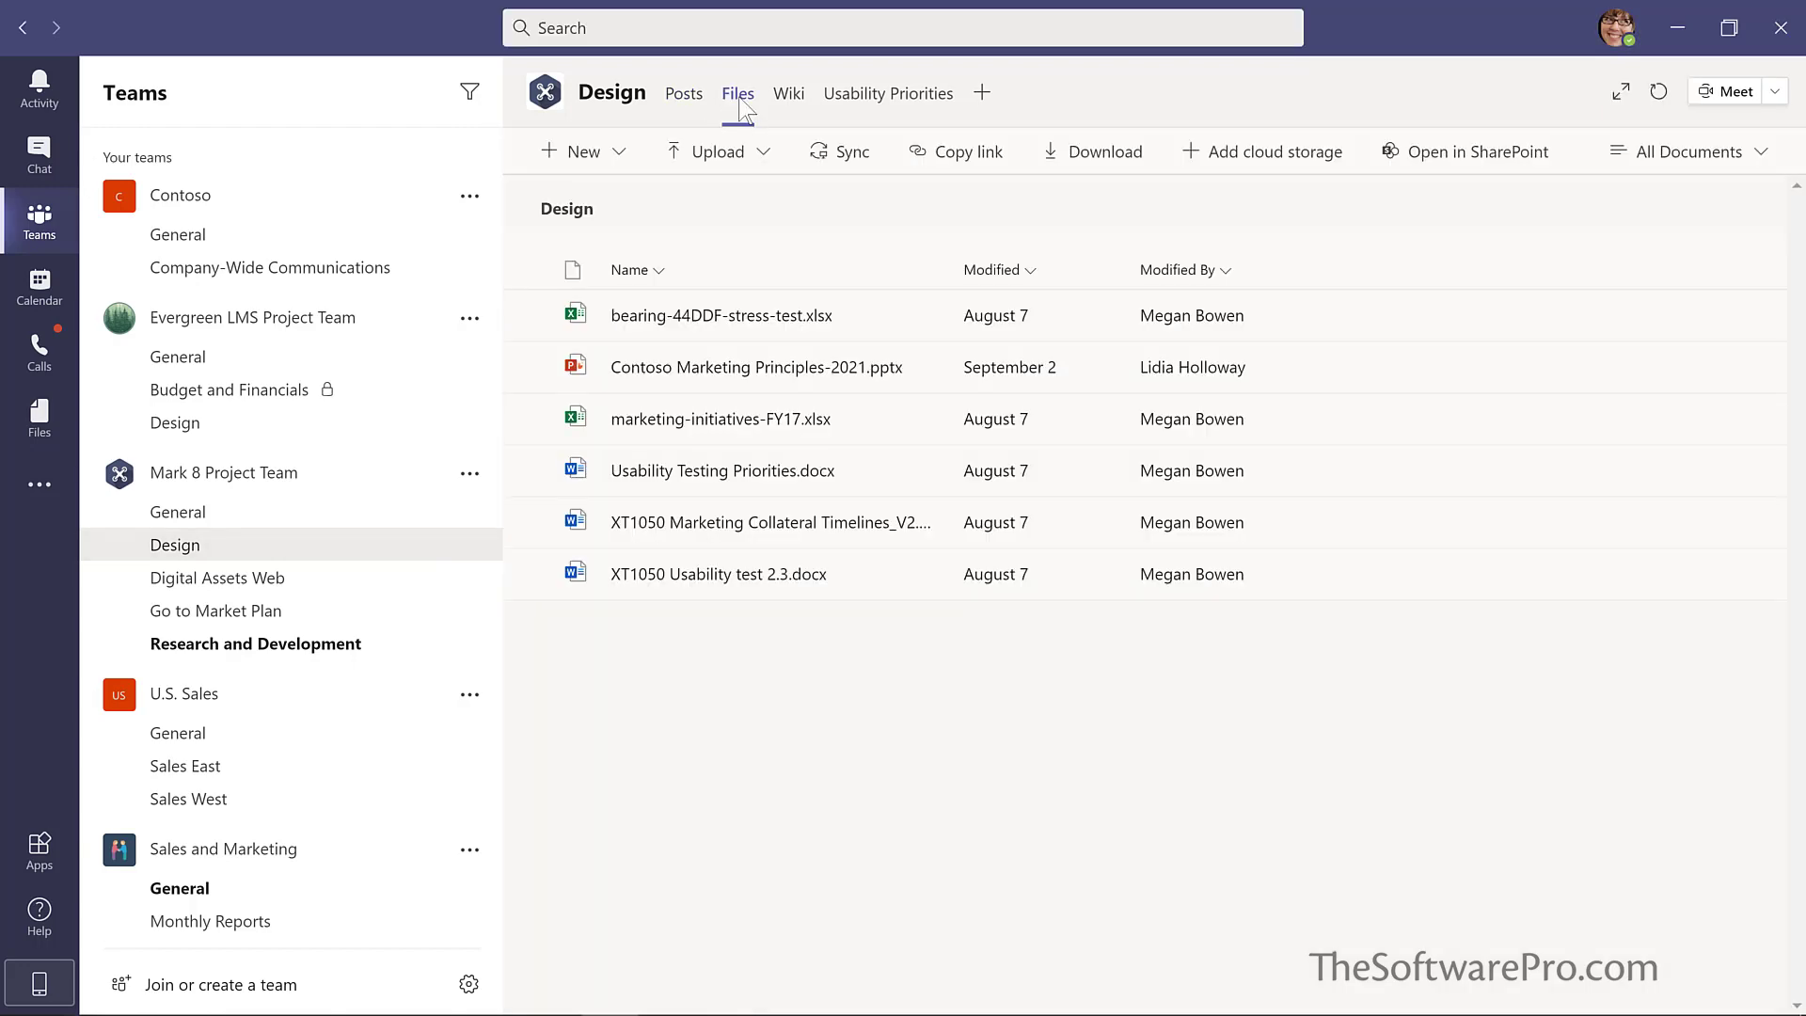
mouse_move(918, 367)
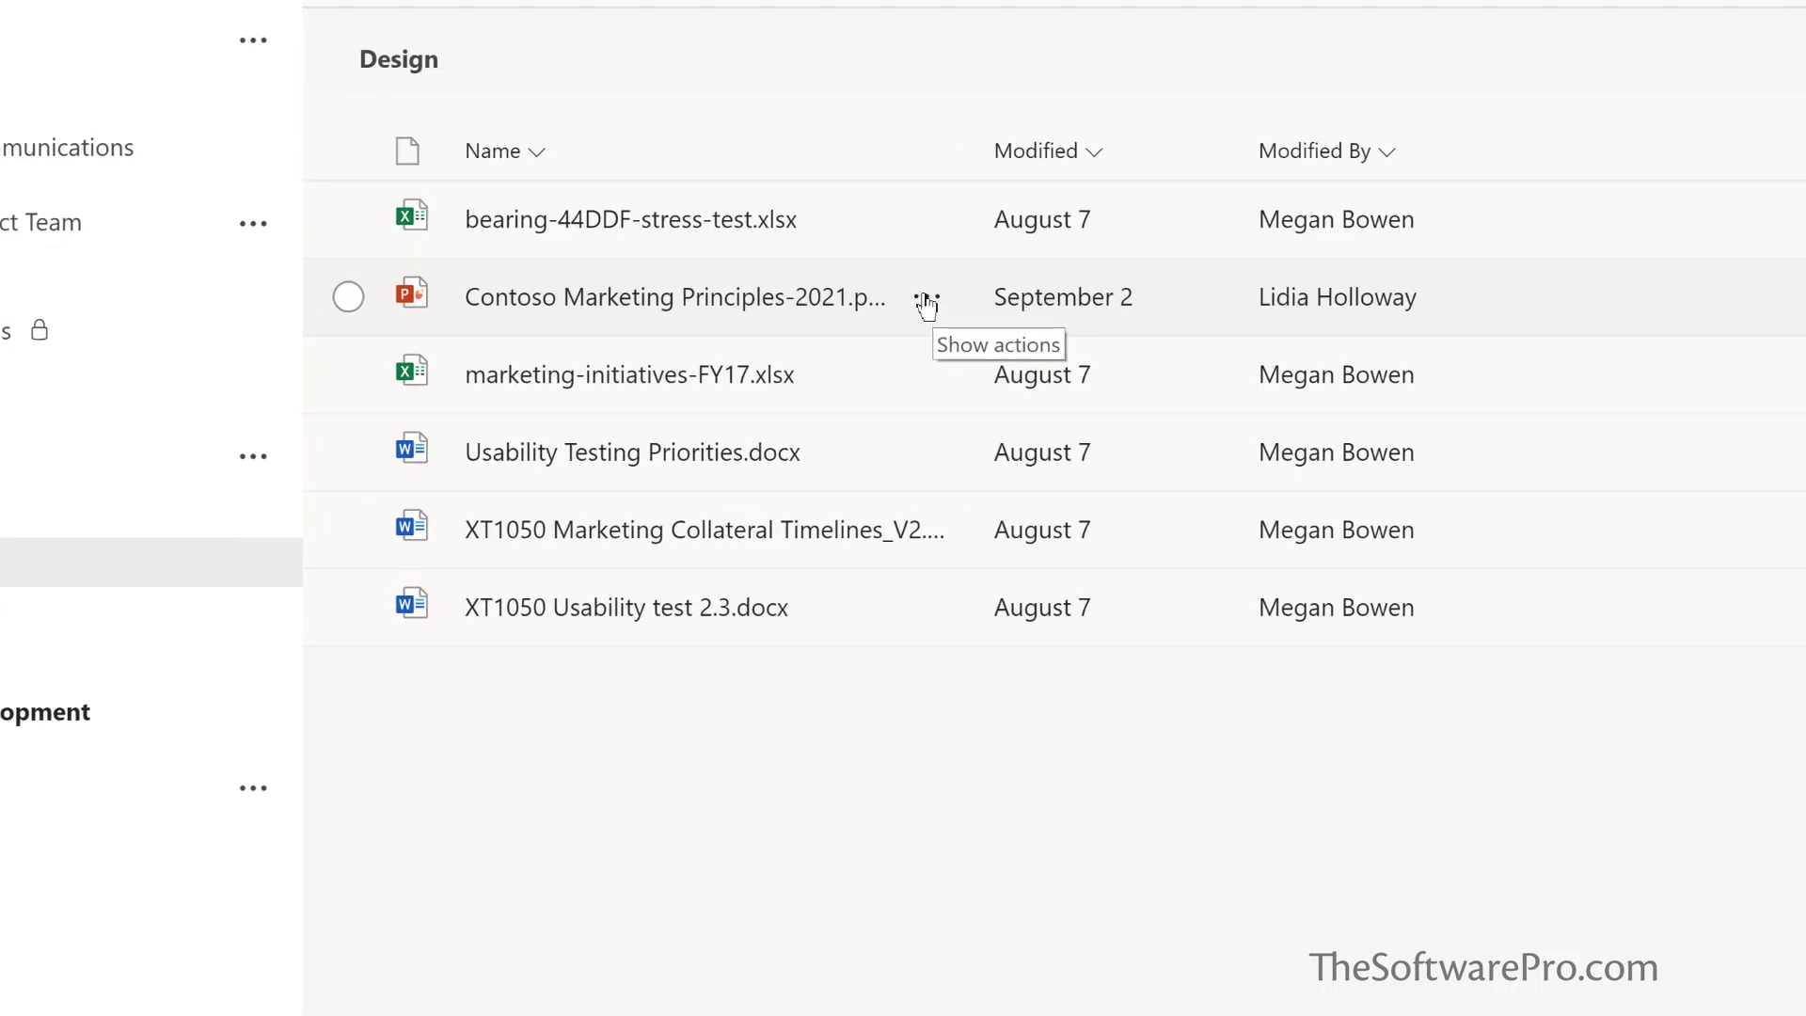
click(926, 301)
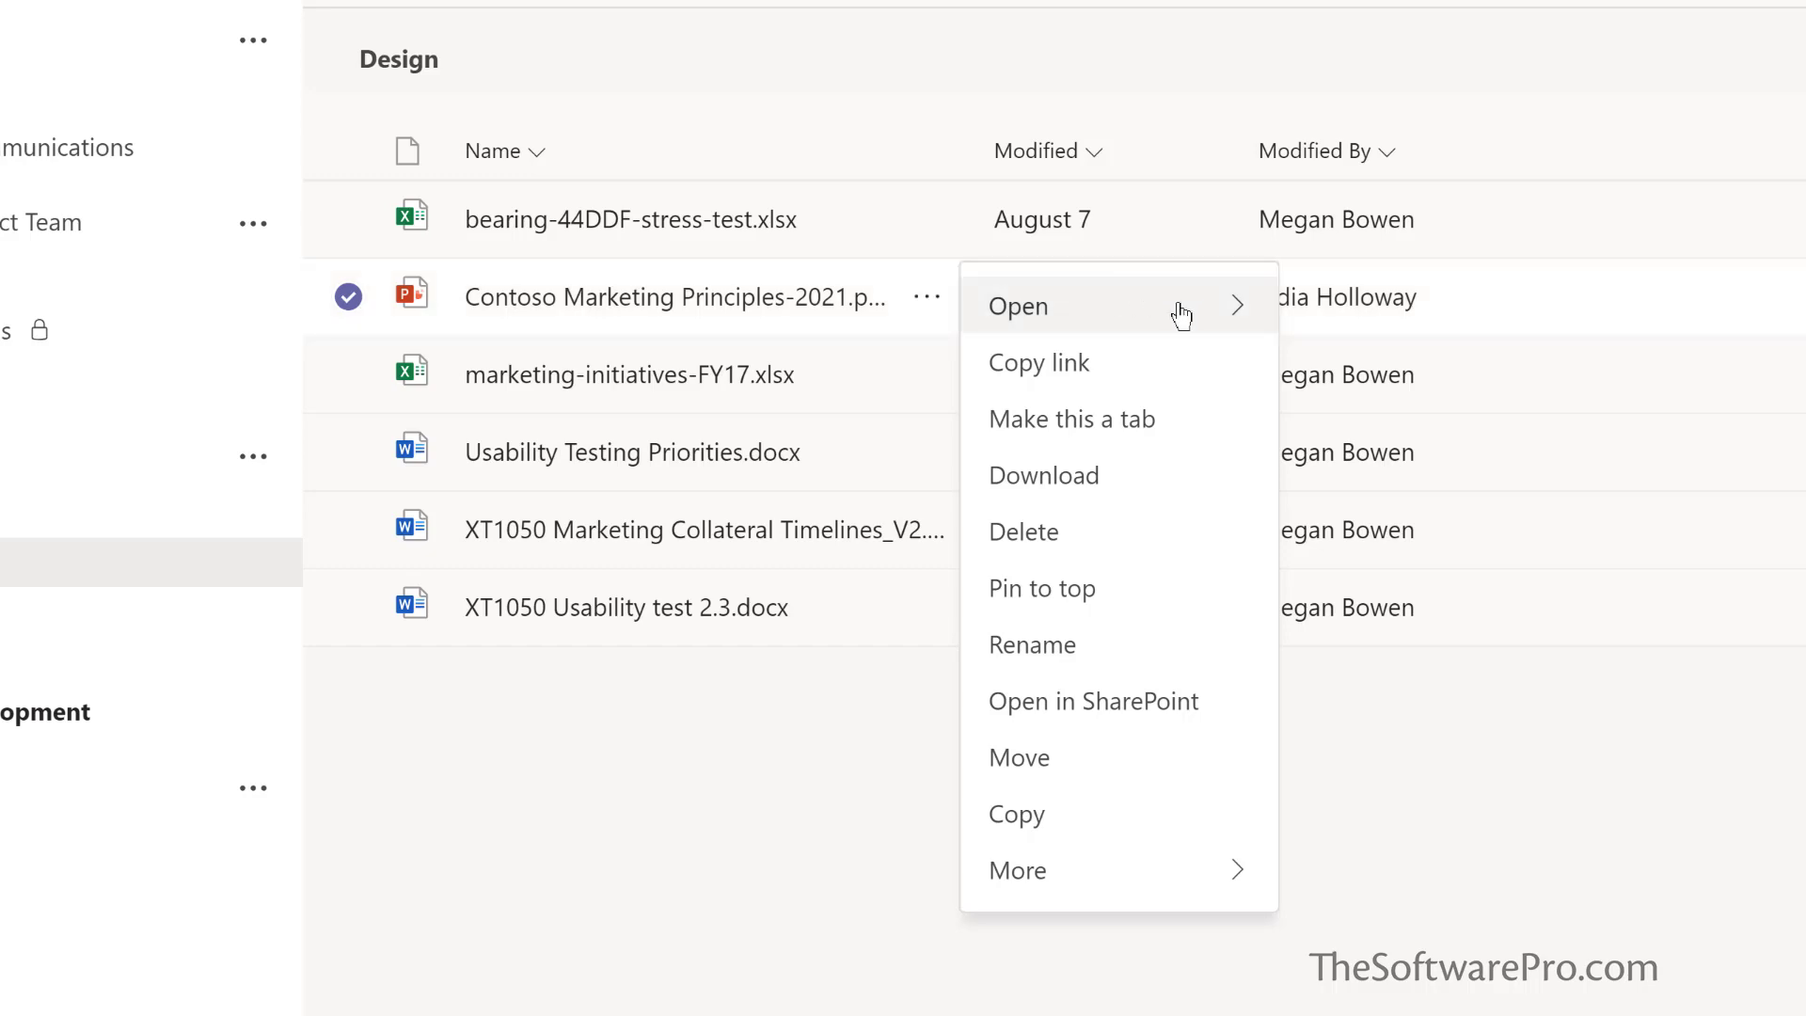
click(1066, 432)
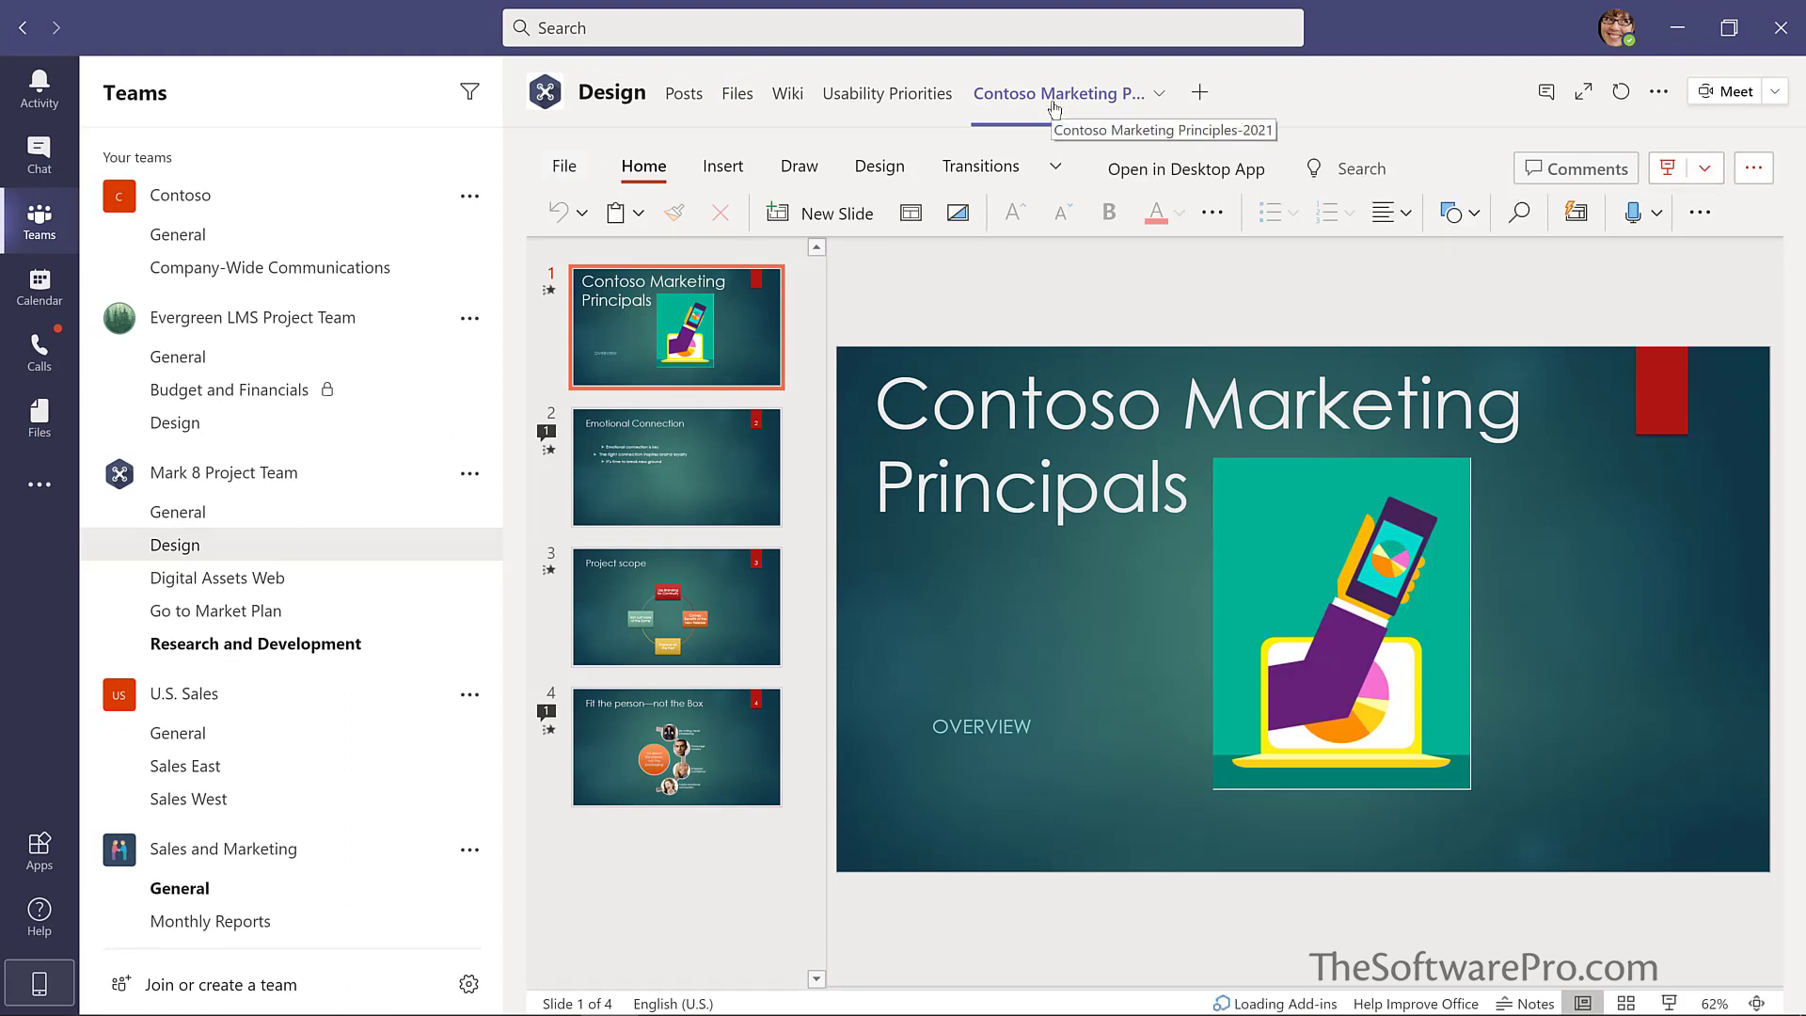
Step: Remove the Contoso Marketing Principles-2021 tab from the Design channel
click(857, 94)
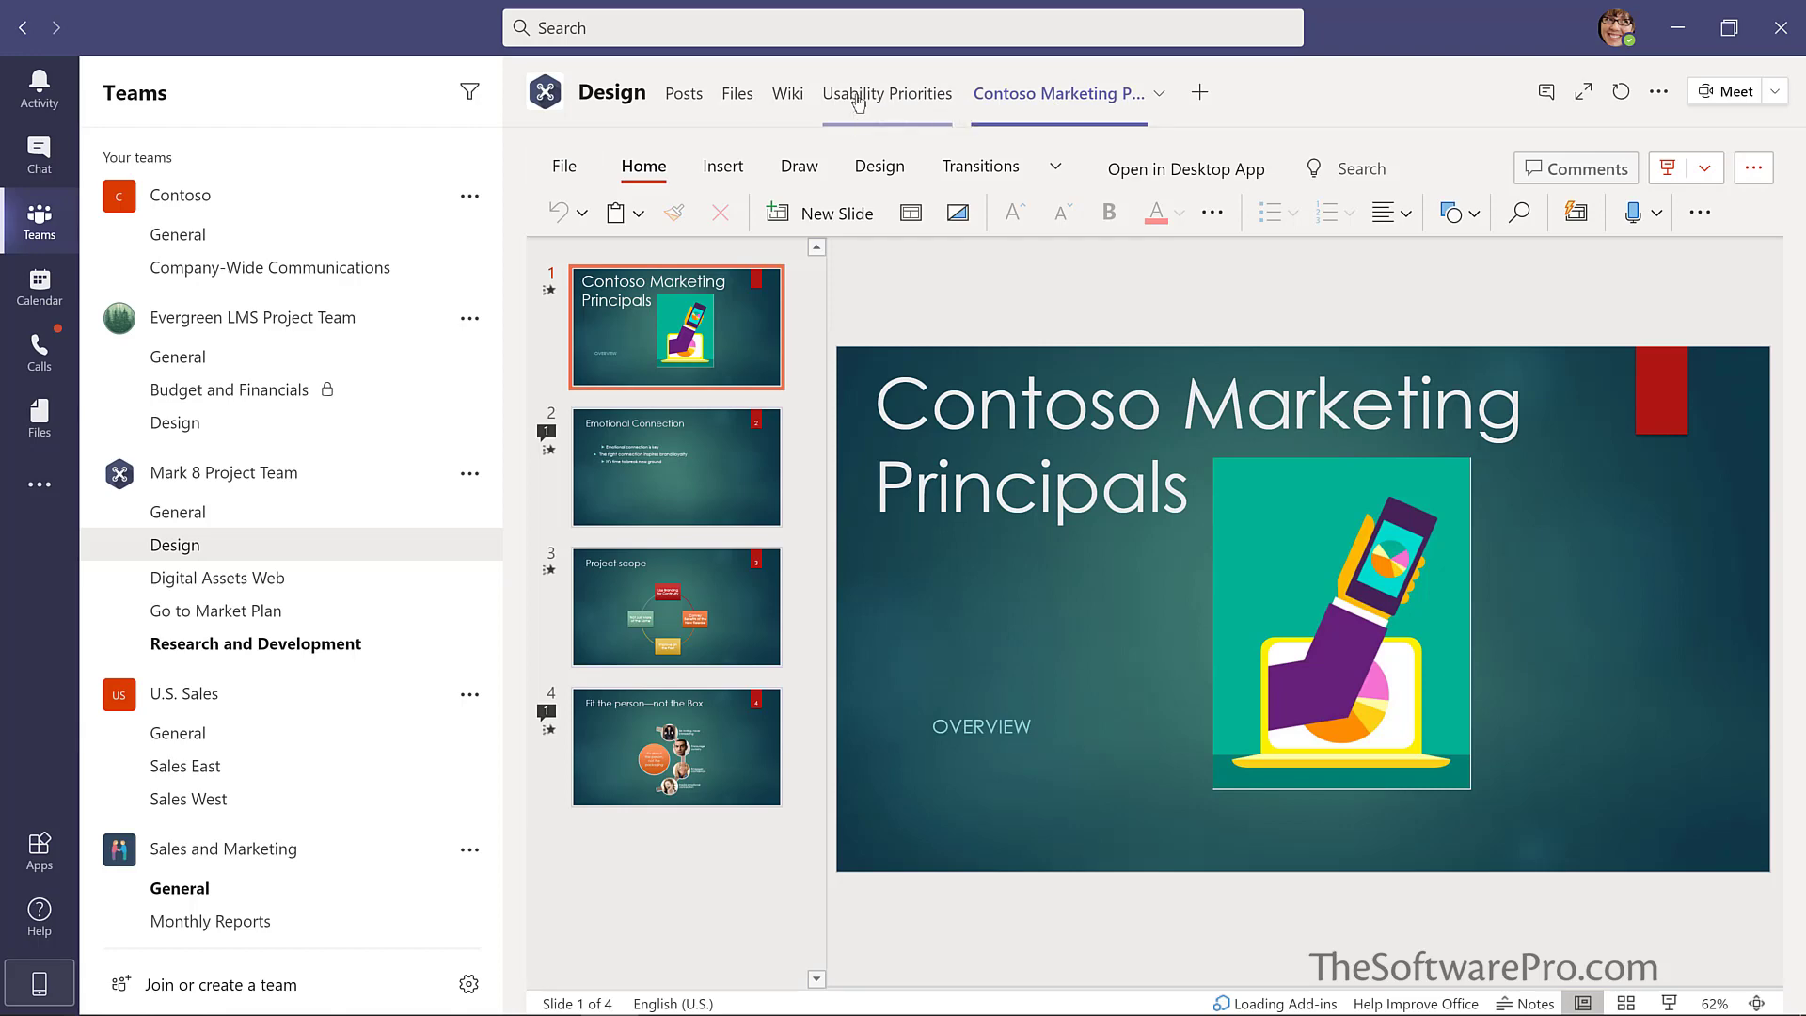
click(1126, 106)
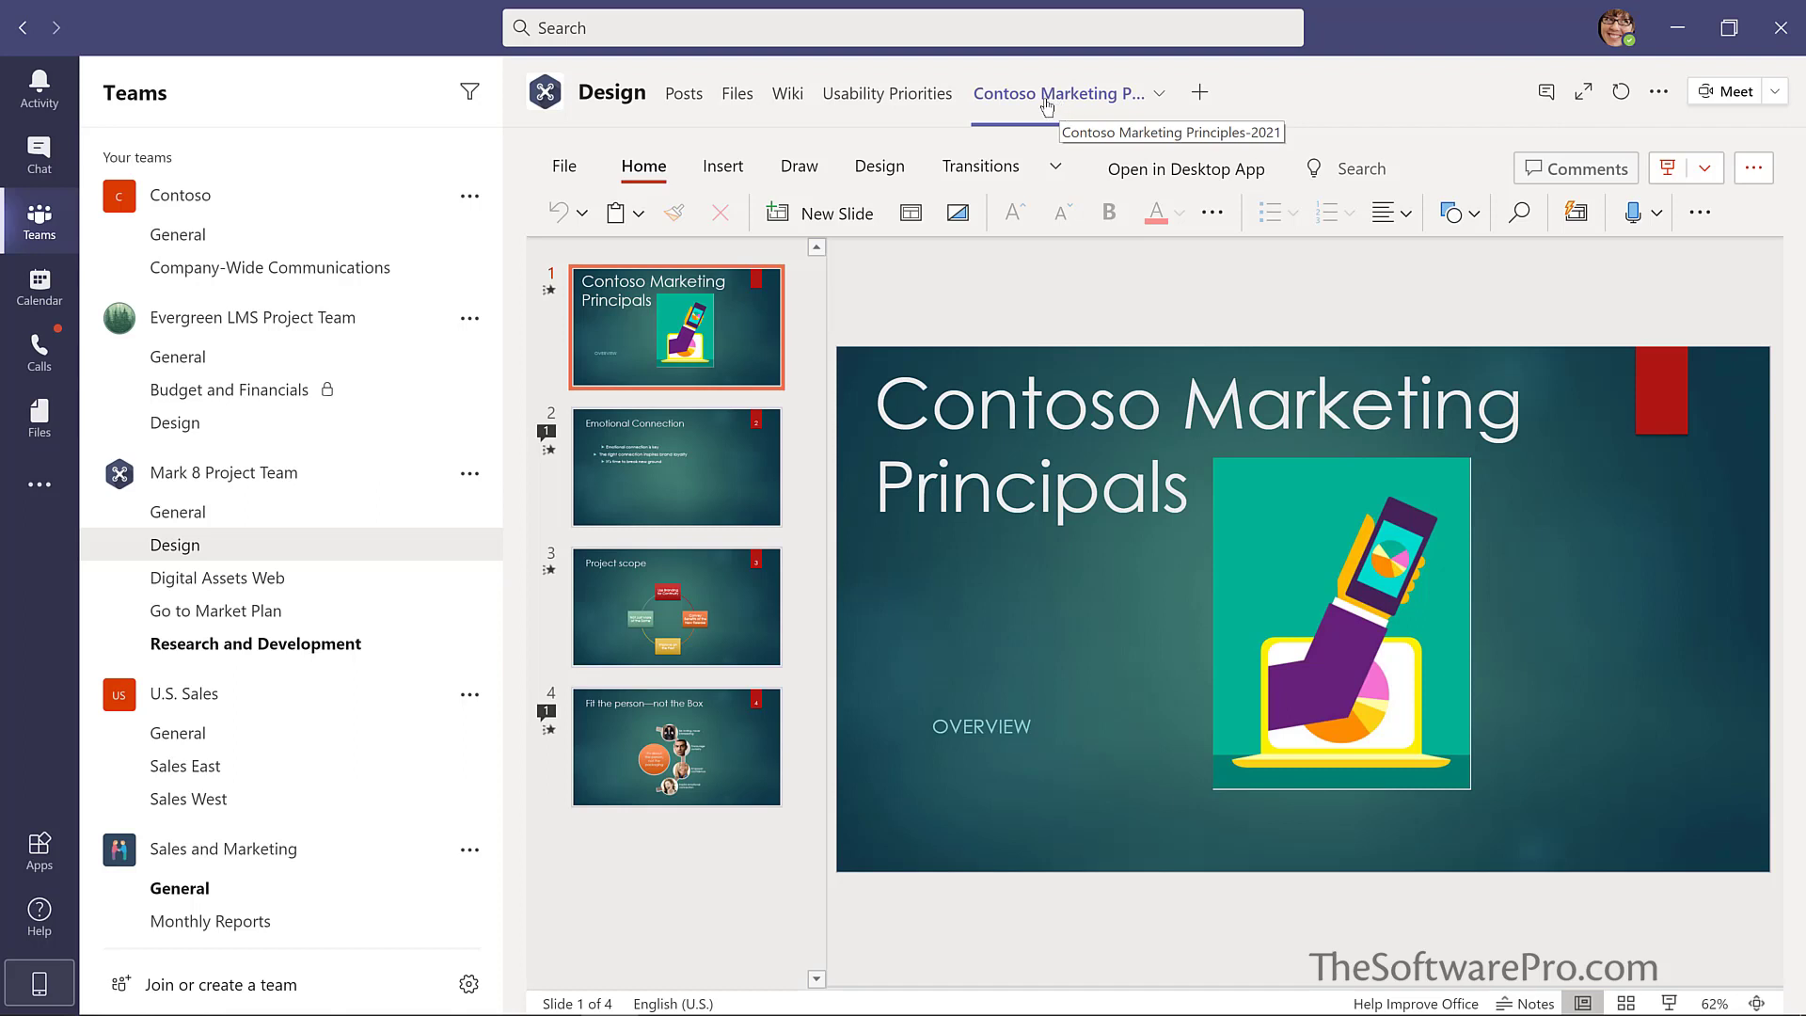
click(1159, 98)
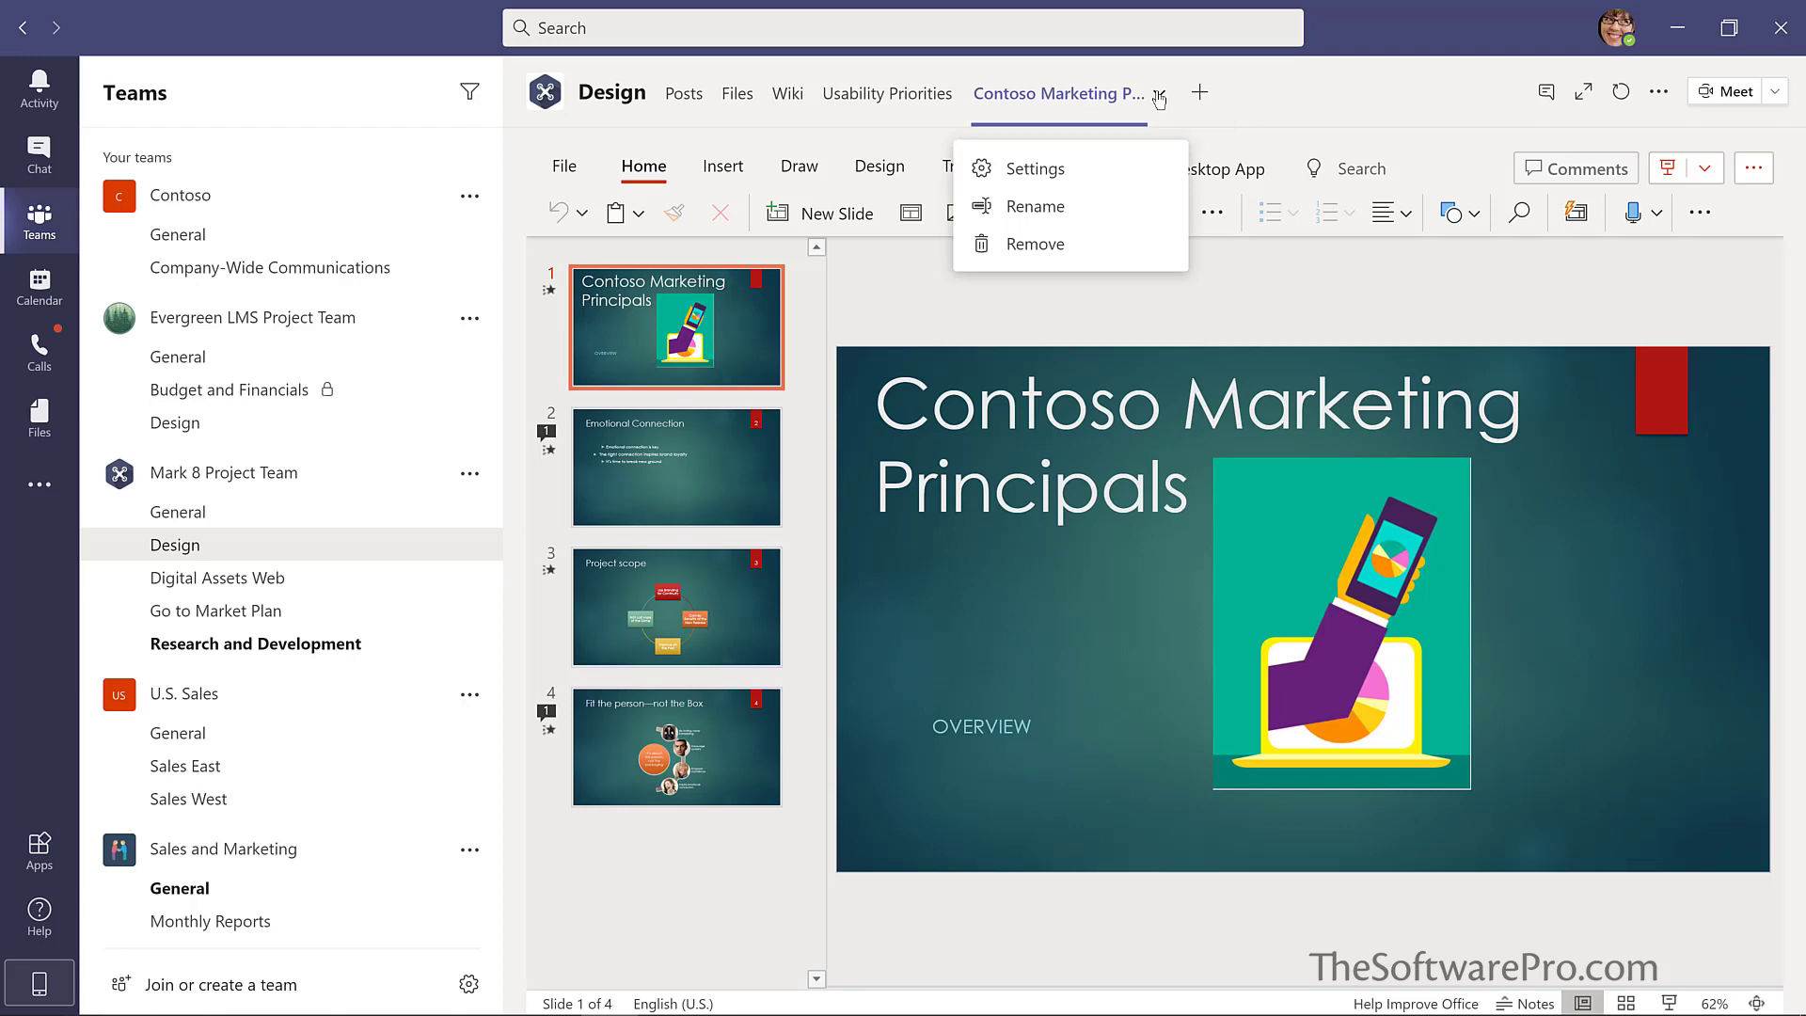
click(1036, 244)
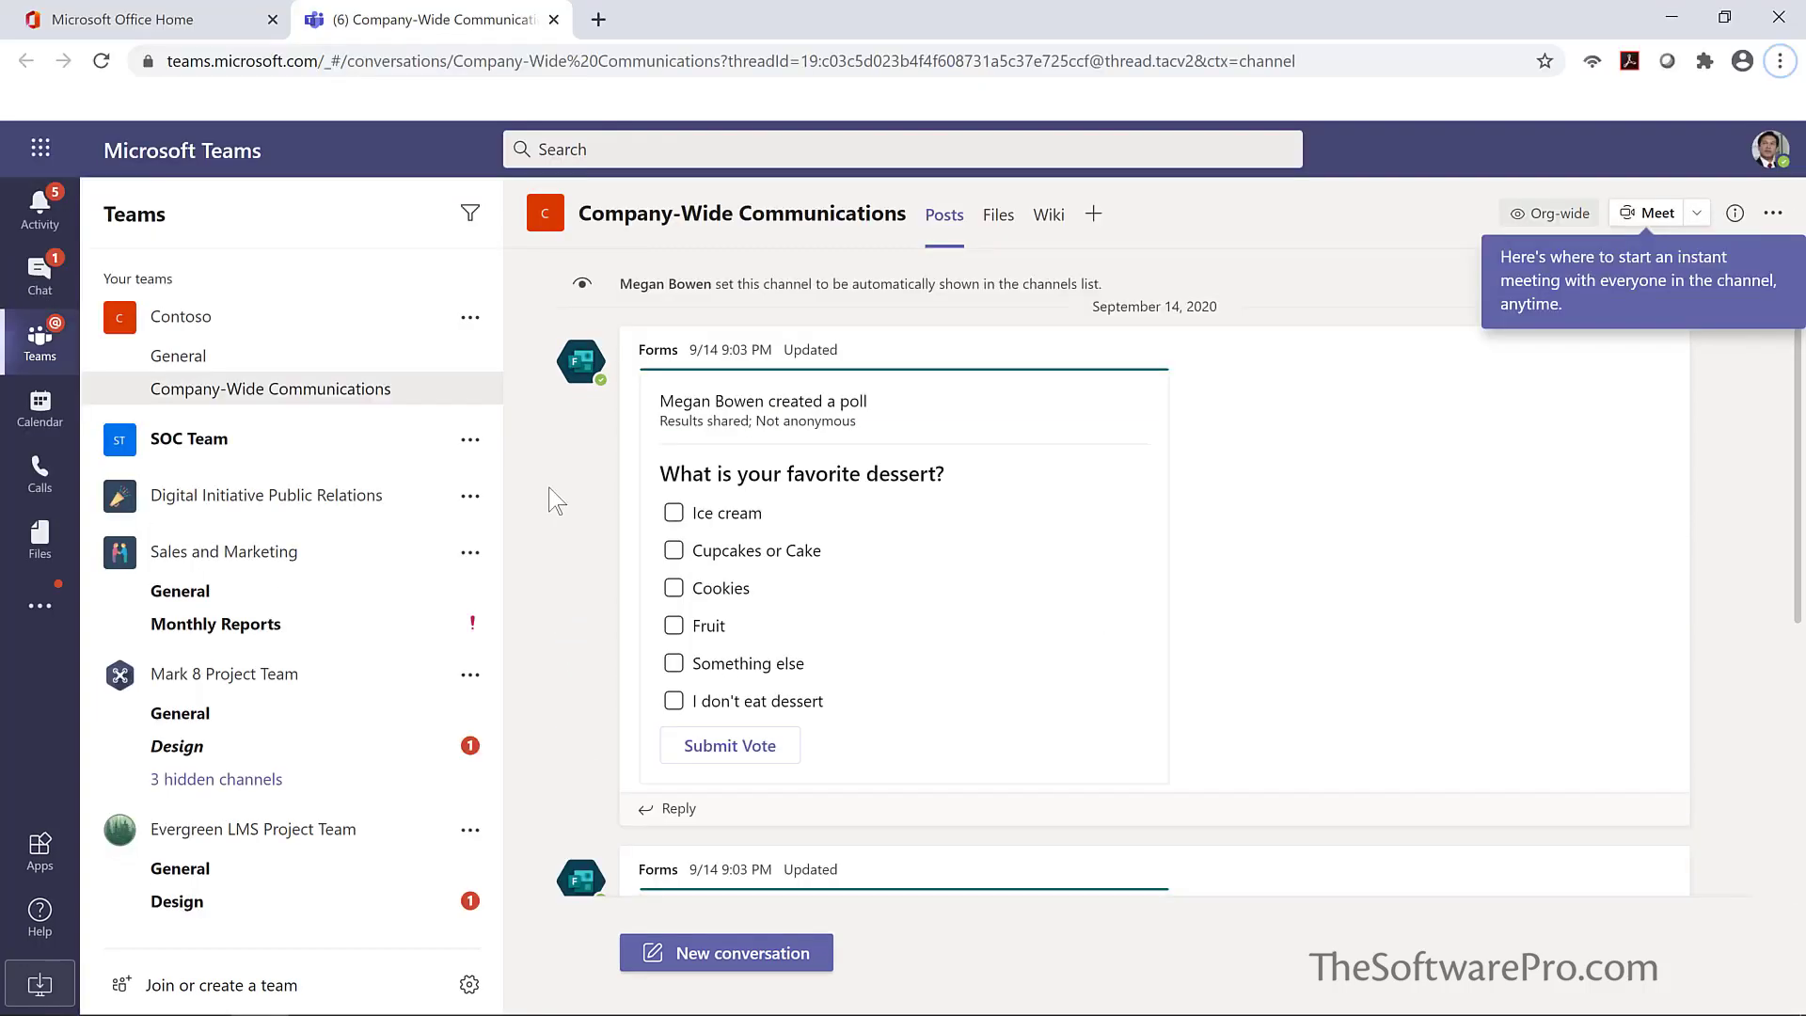
Step: Vote for Ice cream, Cupcakes or Cake, and Cookies in the favorite dessert poll and submit the vote
click(677, 552)
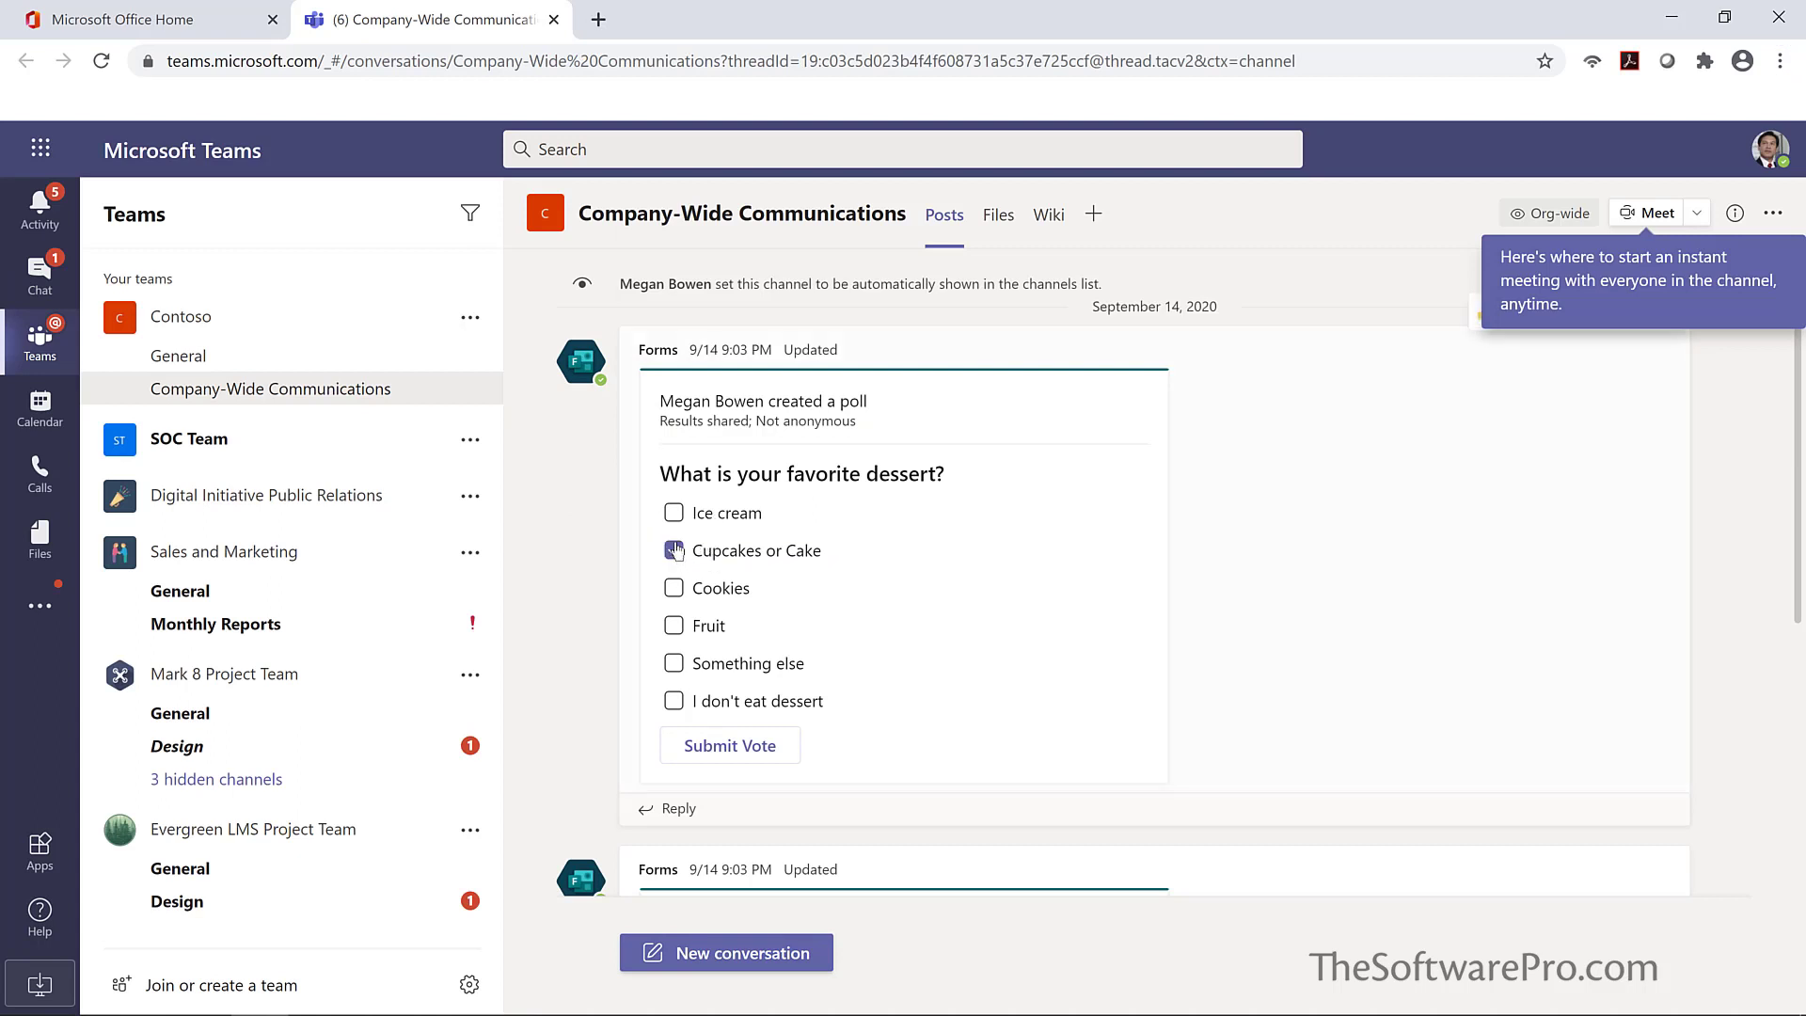
click(676, 515)
click(677, 590)
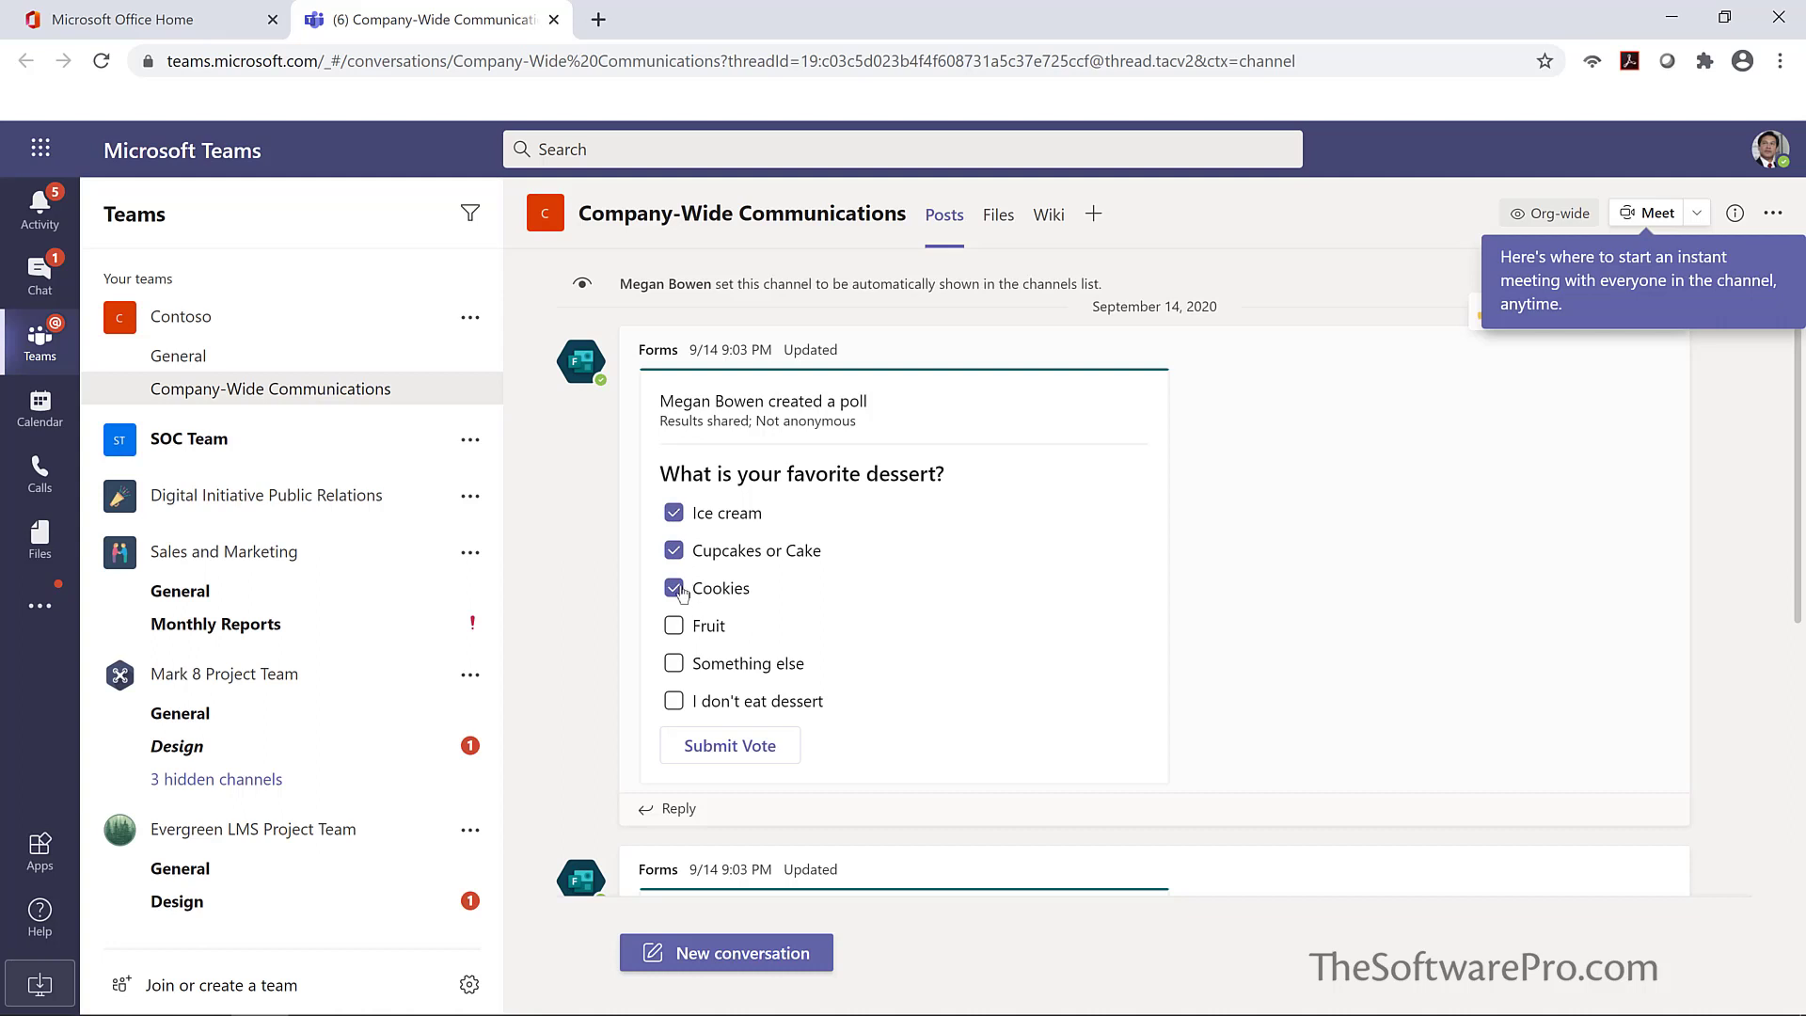
click(732, 748)
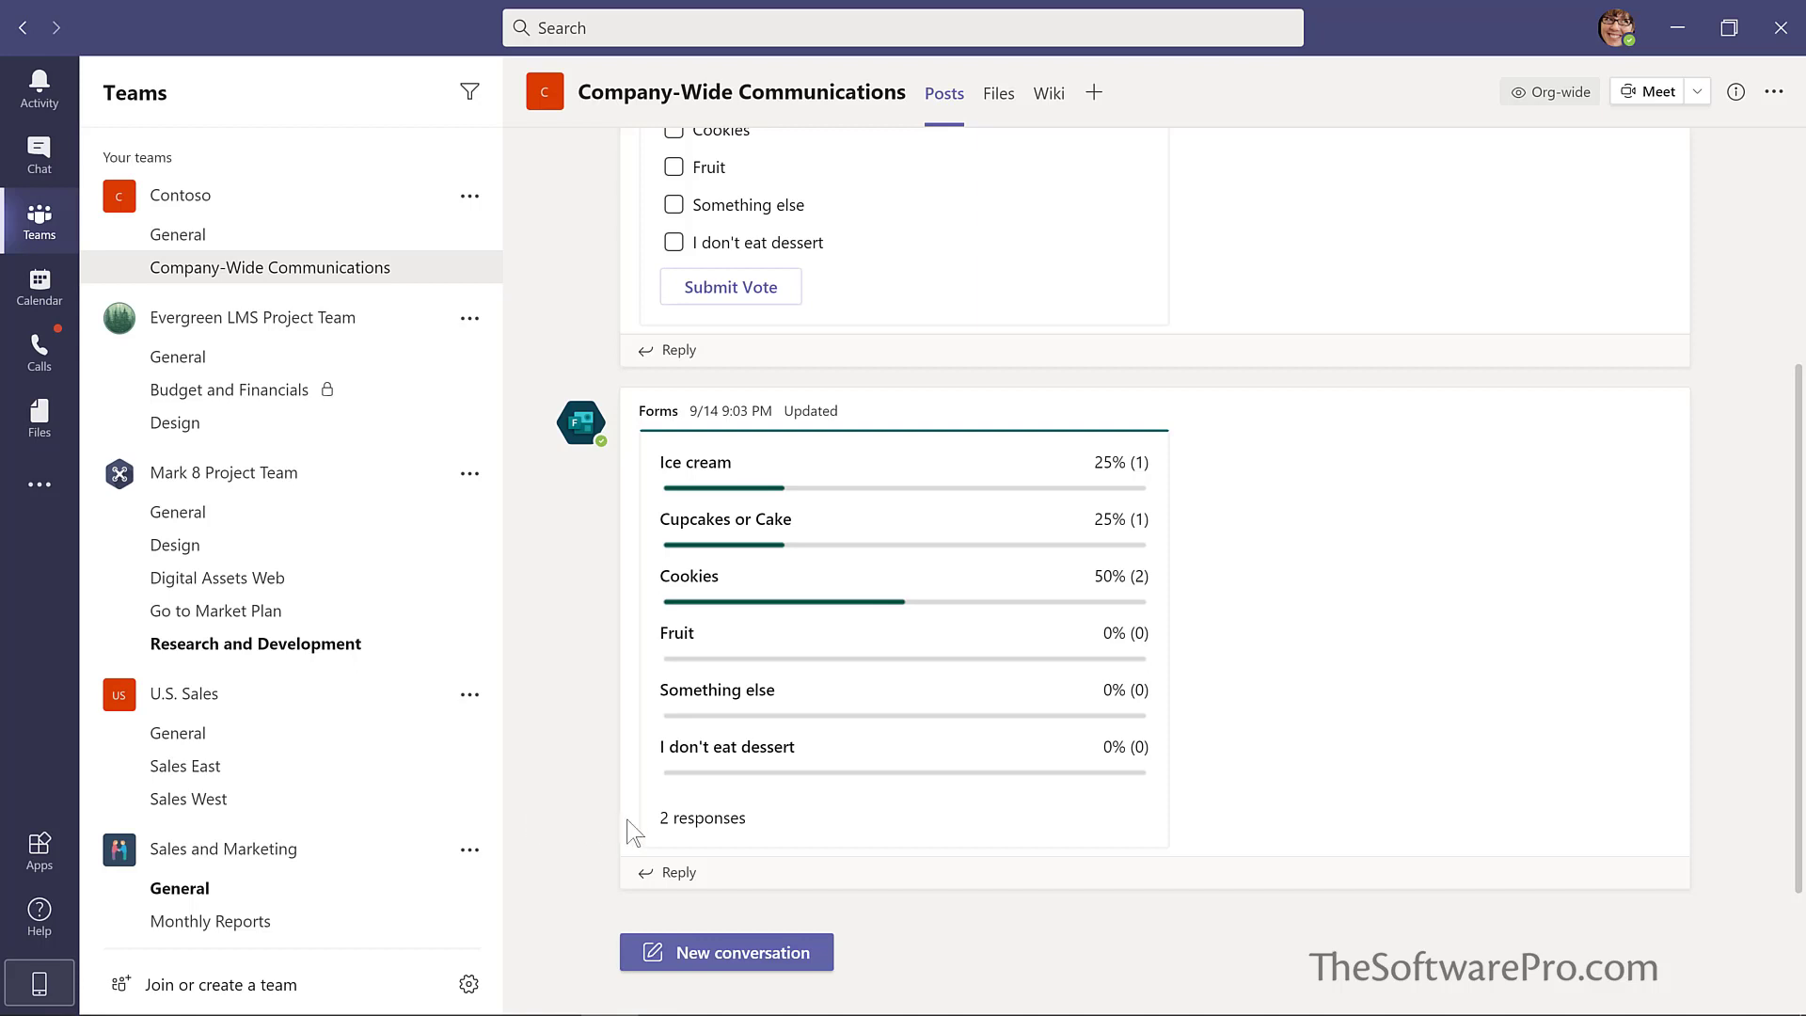
Step: Start a new Forms poll in the Company-Wide Communications channel with the question "How much do you like Microsoft Teams?"
click(734, 952)
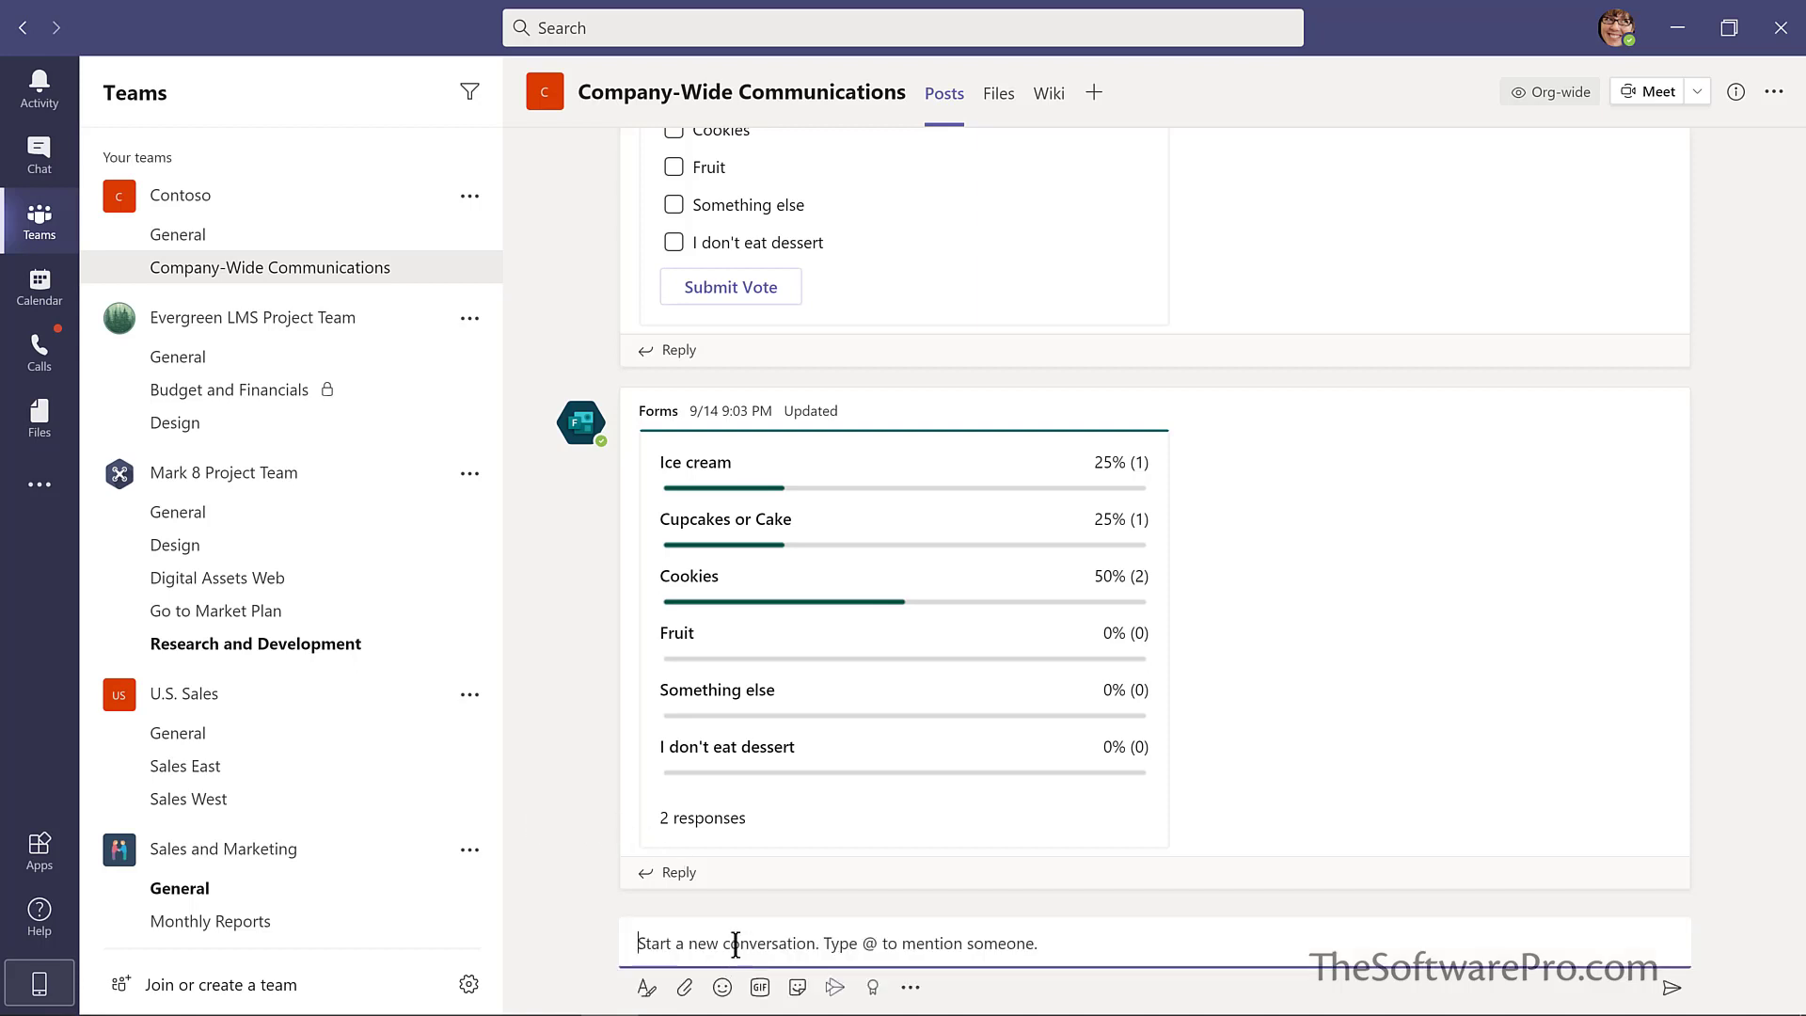
click(908, 988)
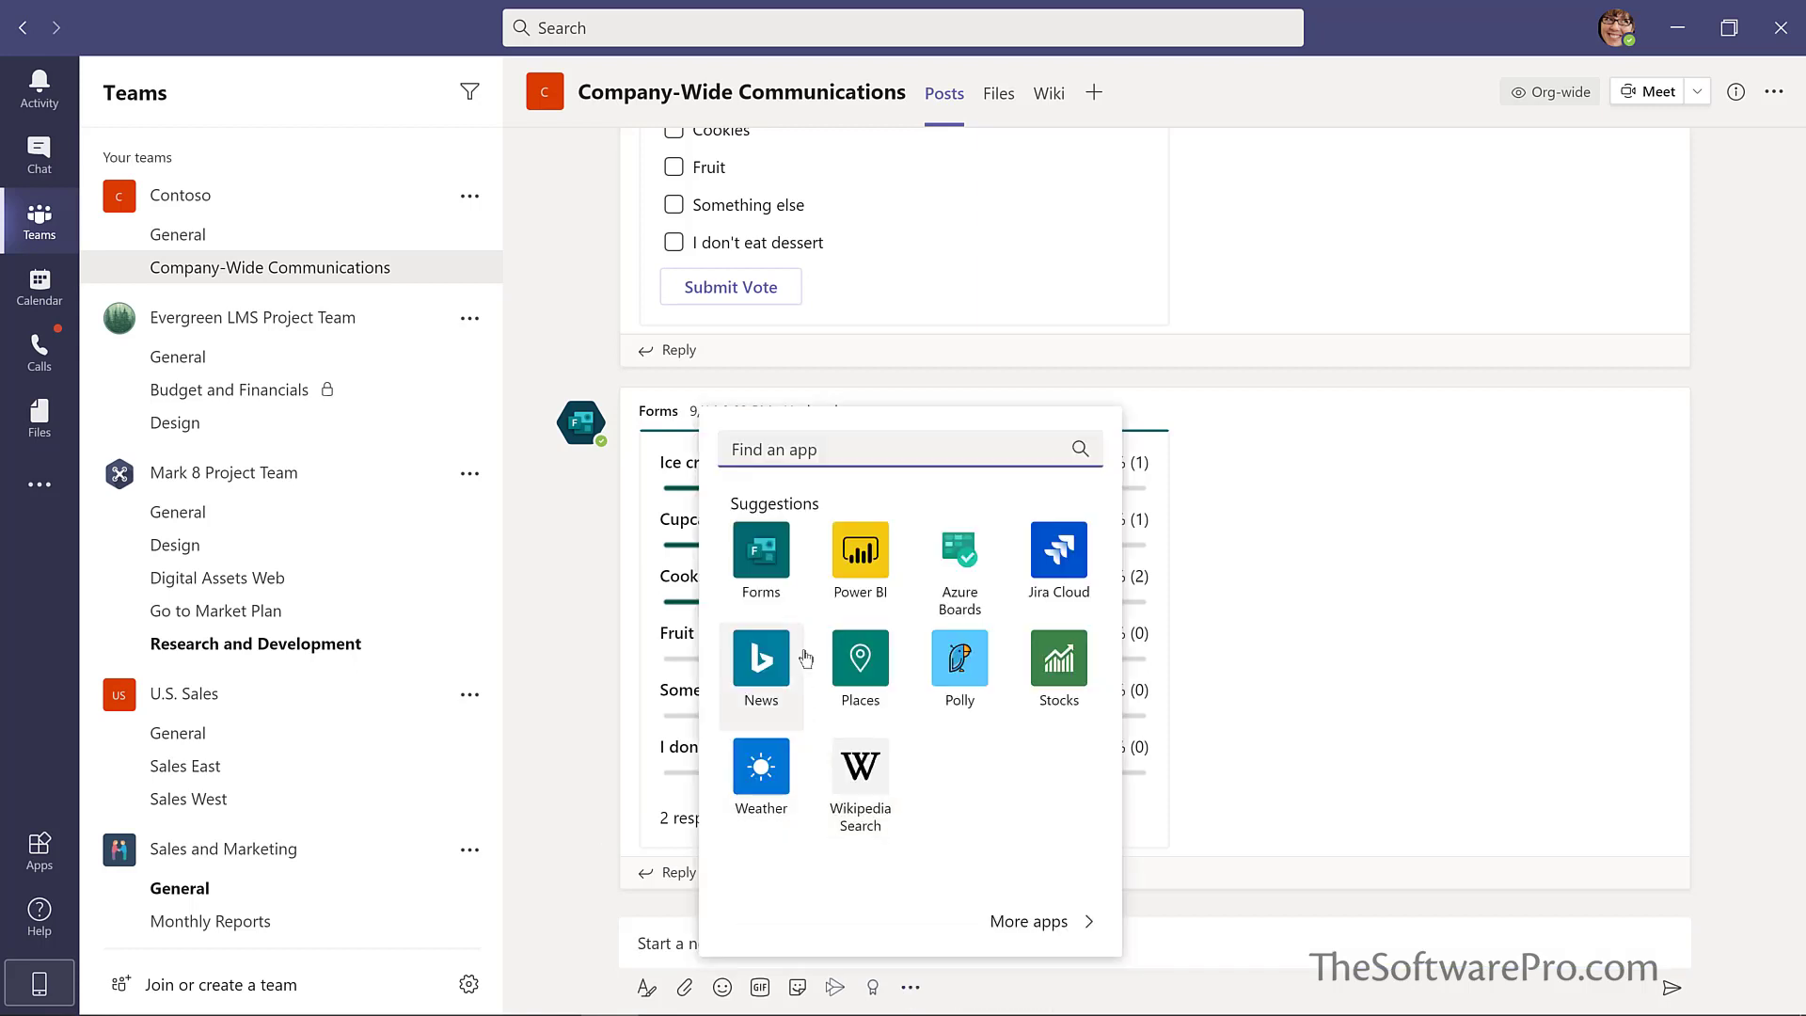
click(765, 561)
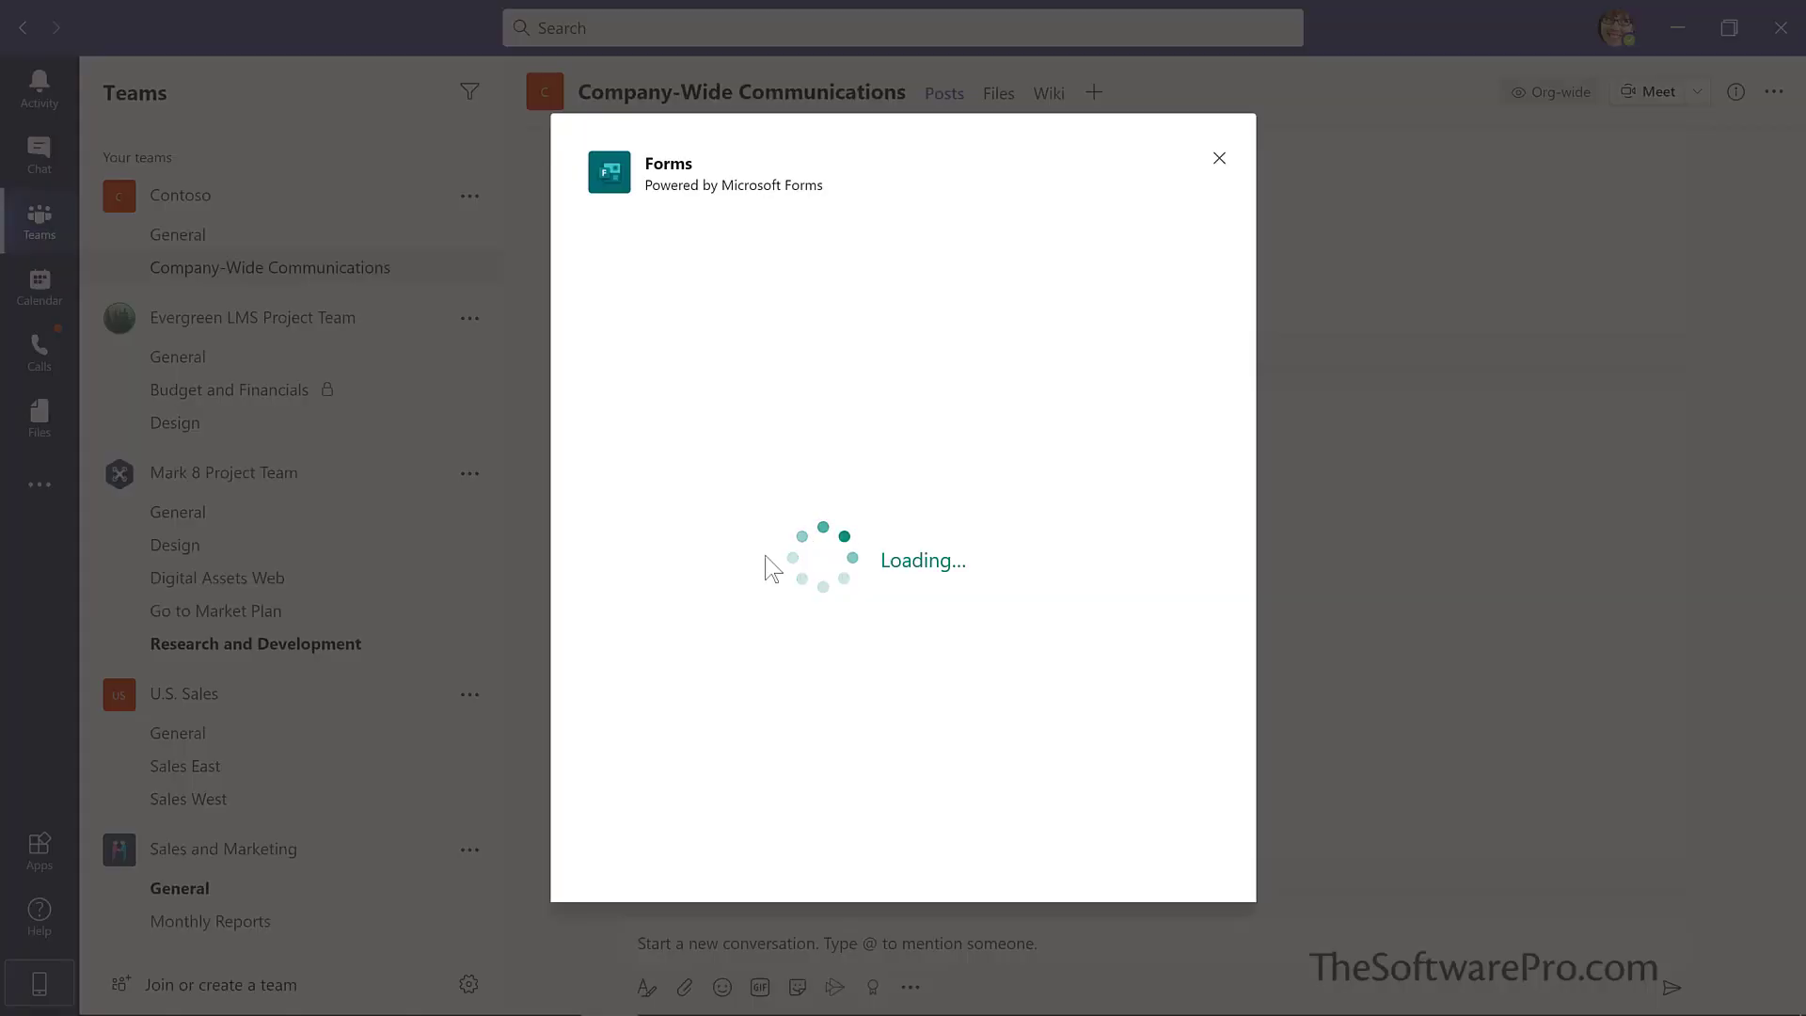
click(690, 350)
double_click(690, 350)
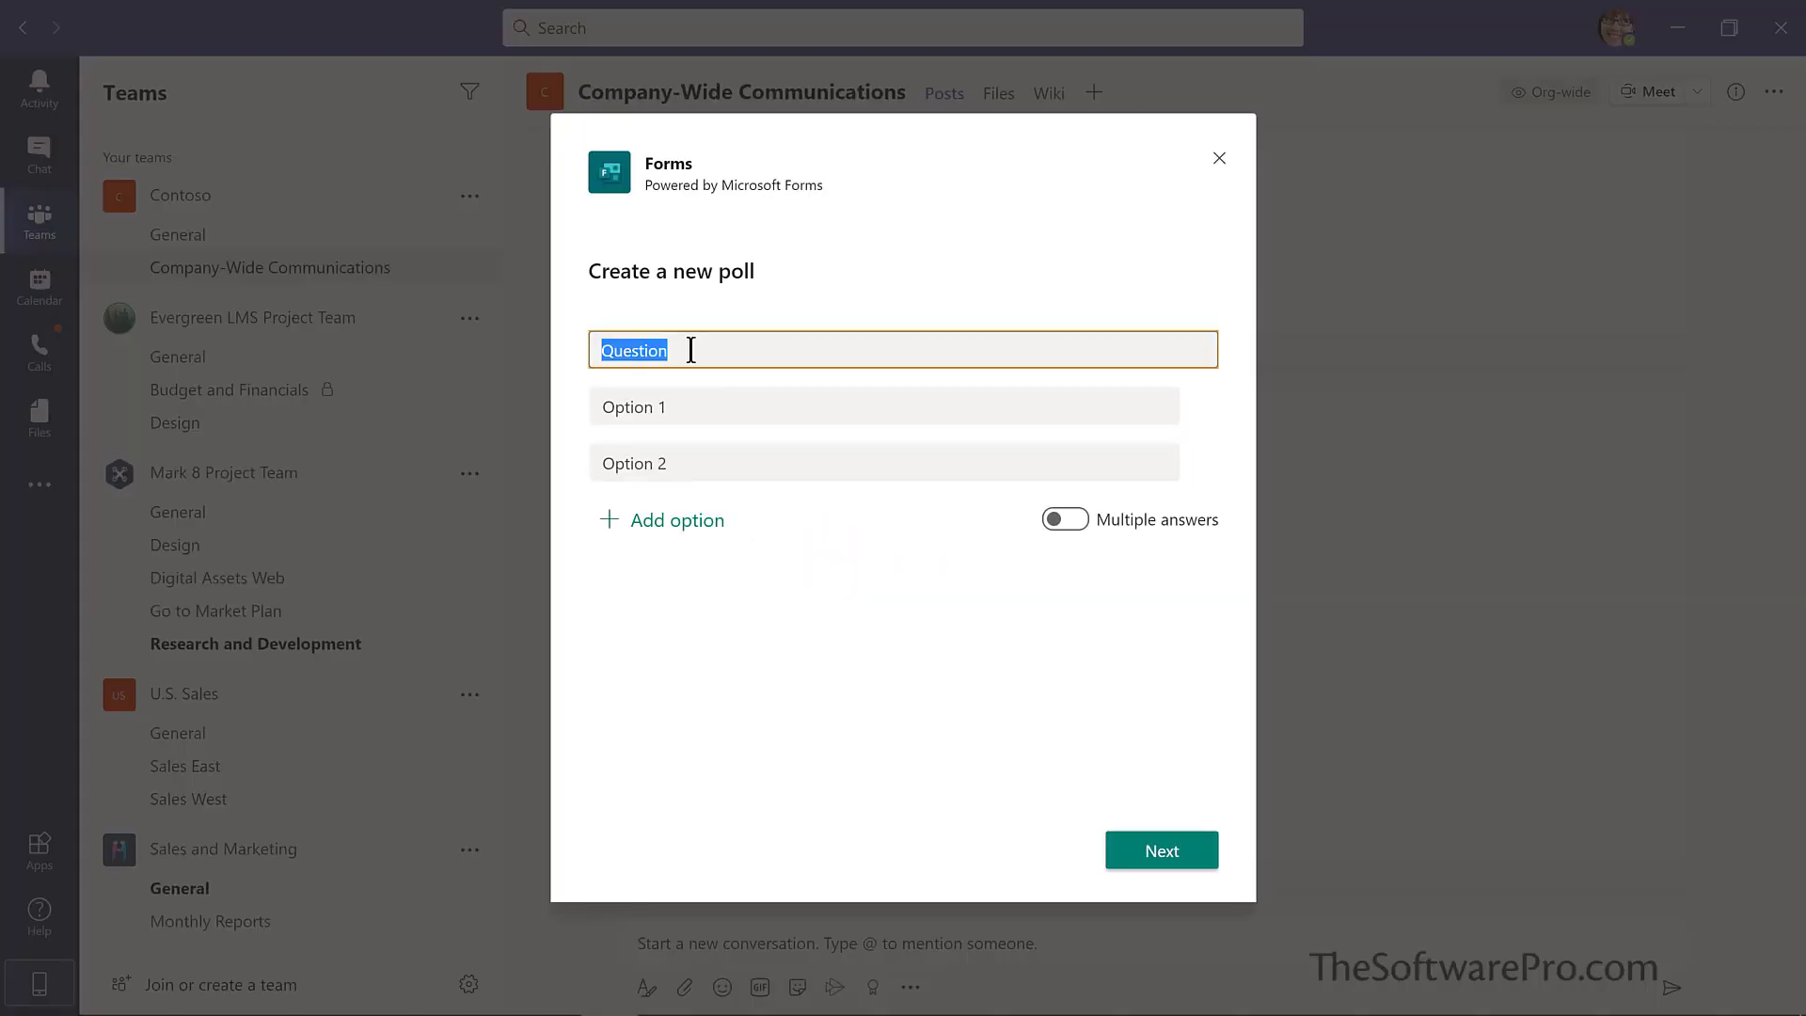
text(How much do you like Microsoft Teams)
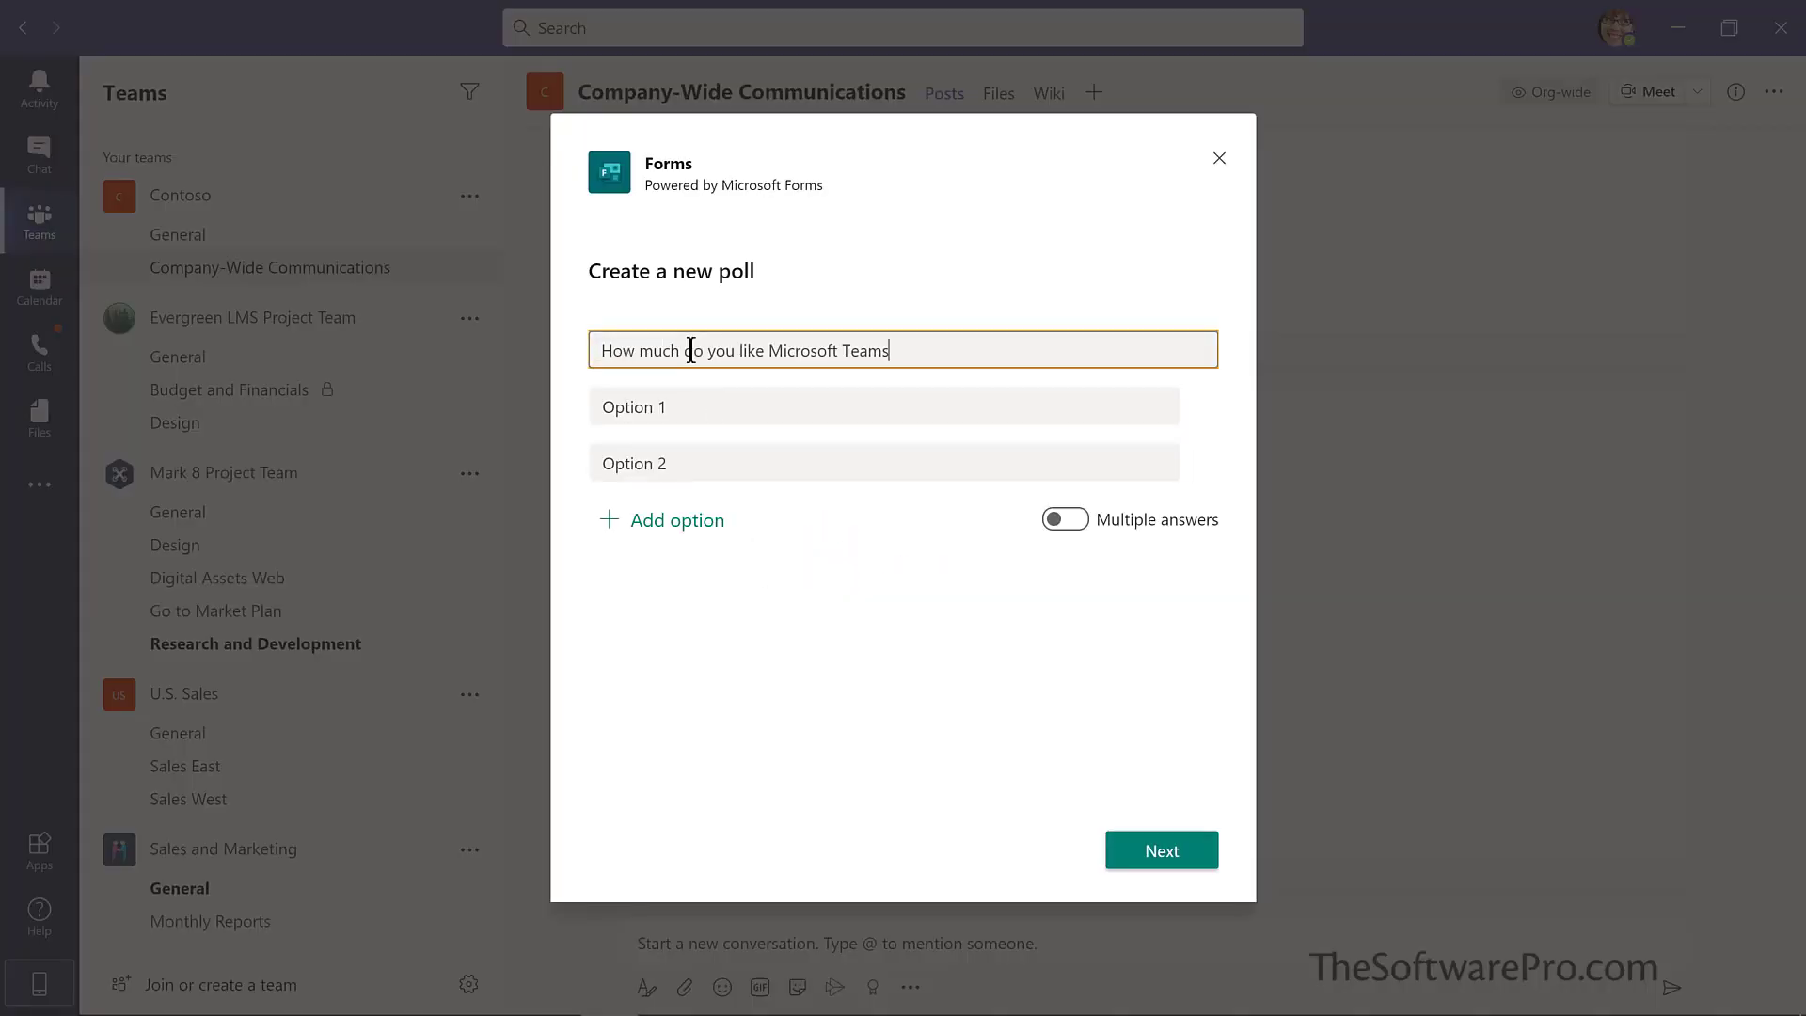
text(?)
key(Tab)
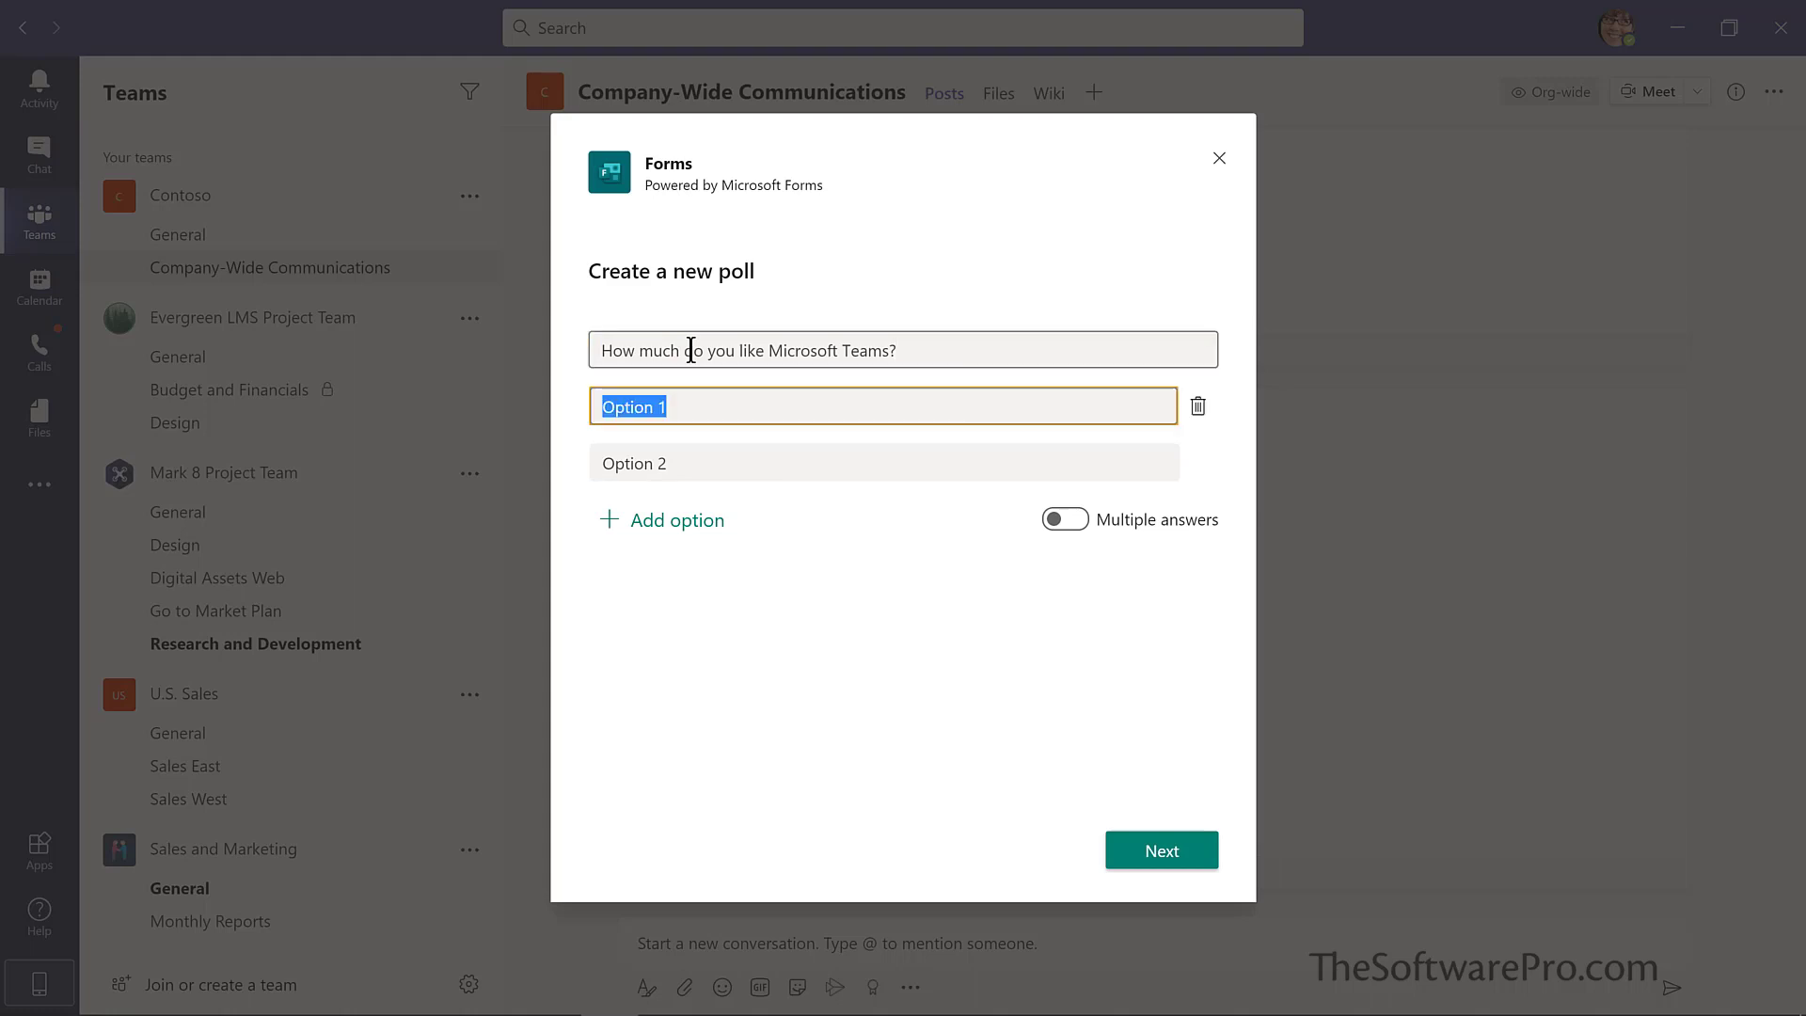
Step: Enter the poll options "Teams is amazing!" and "Such a big time saver!" and send the poll to the channel
text(Teams is amazing!)
key(Tab)
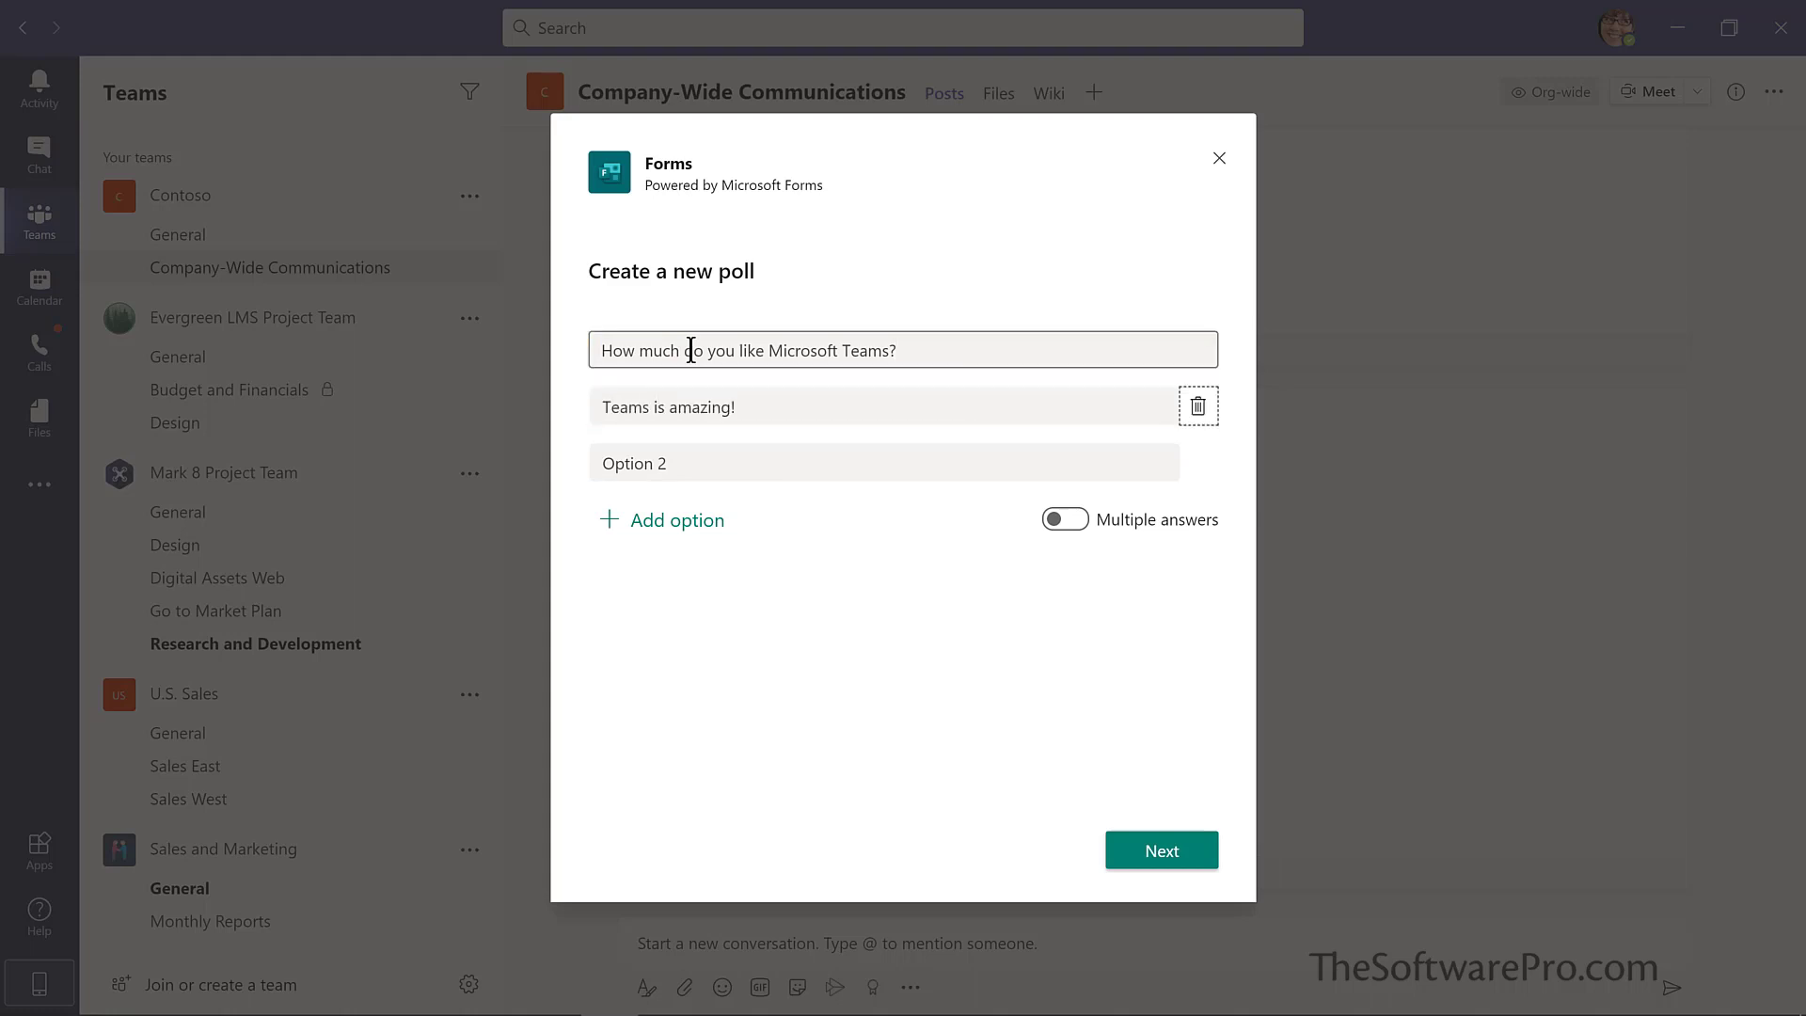
key(Tab)
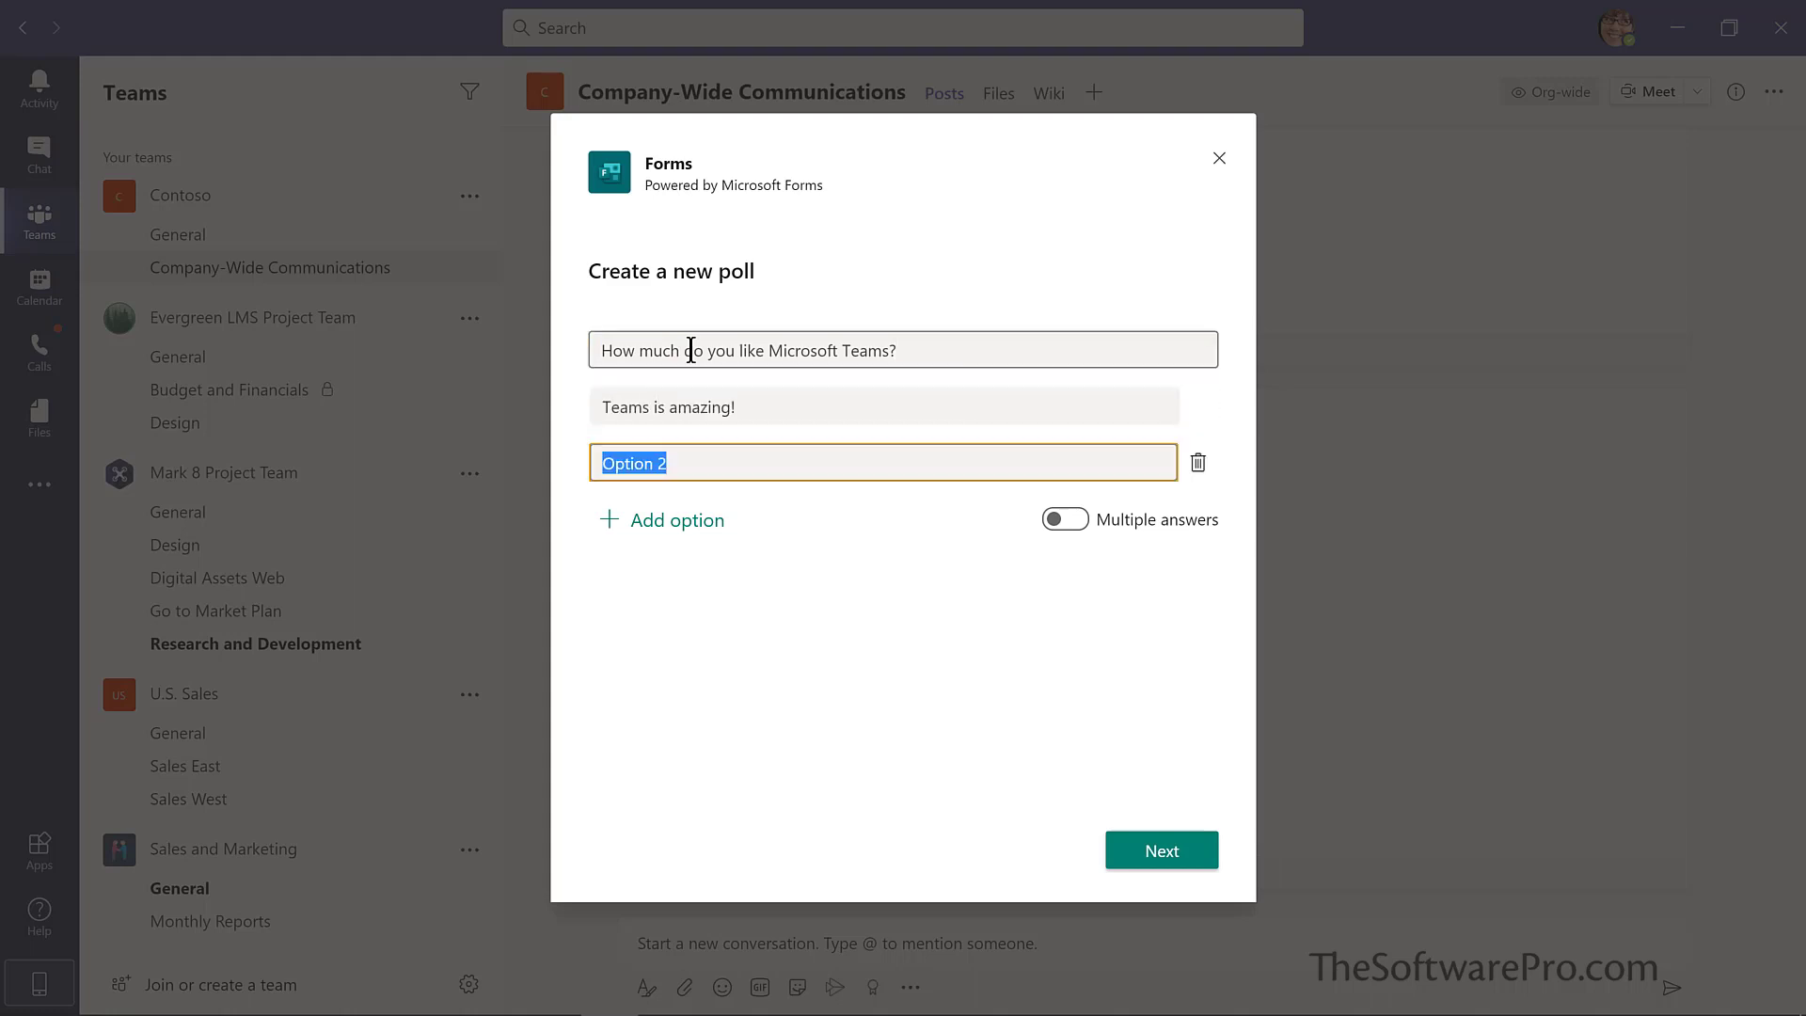
text(Such a big time saver!)
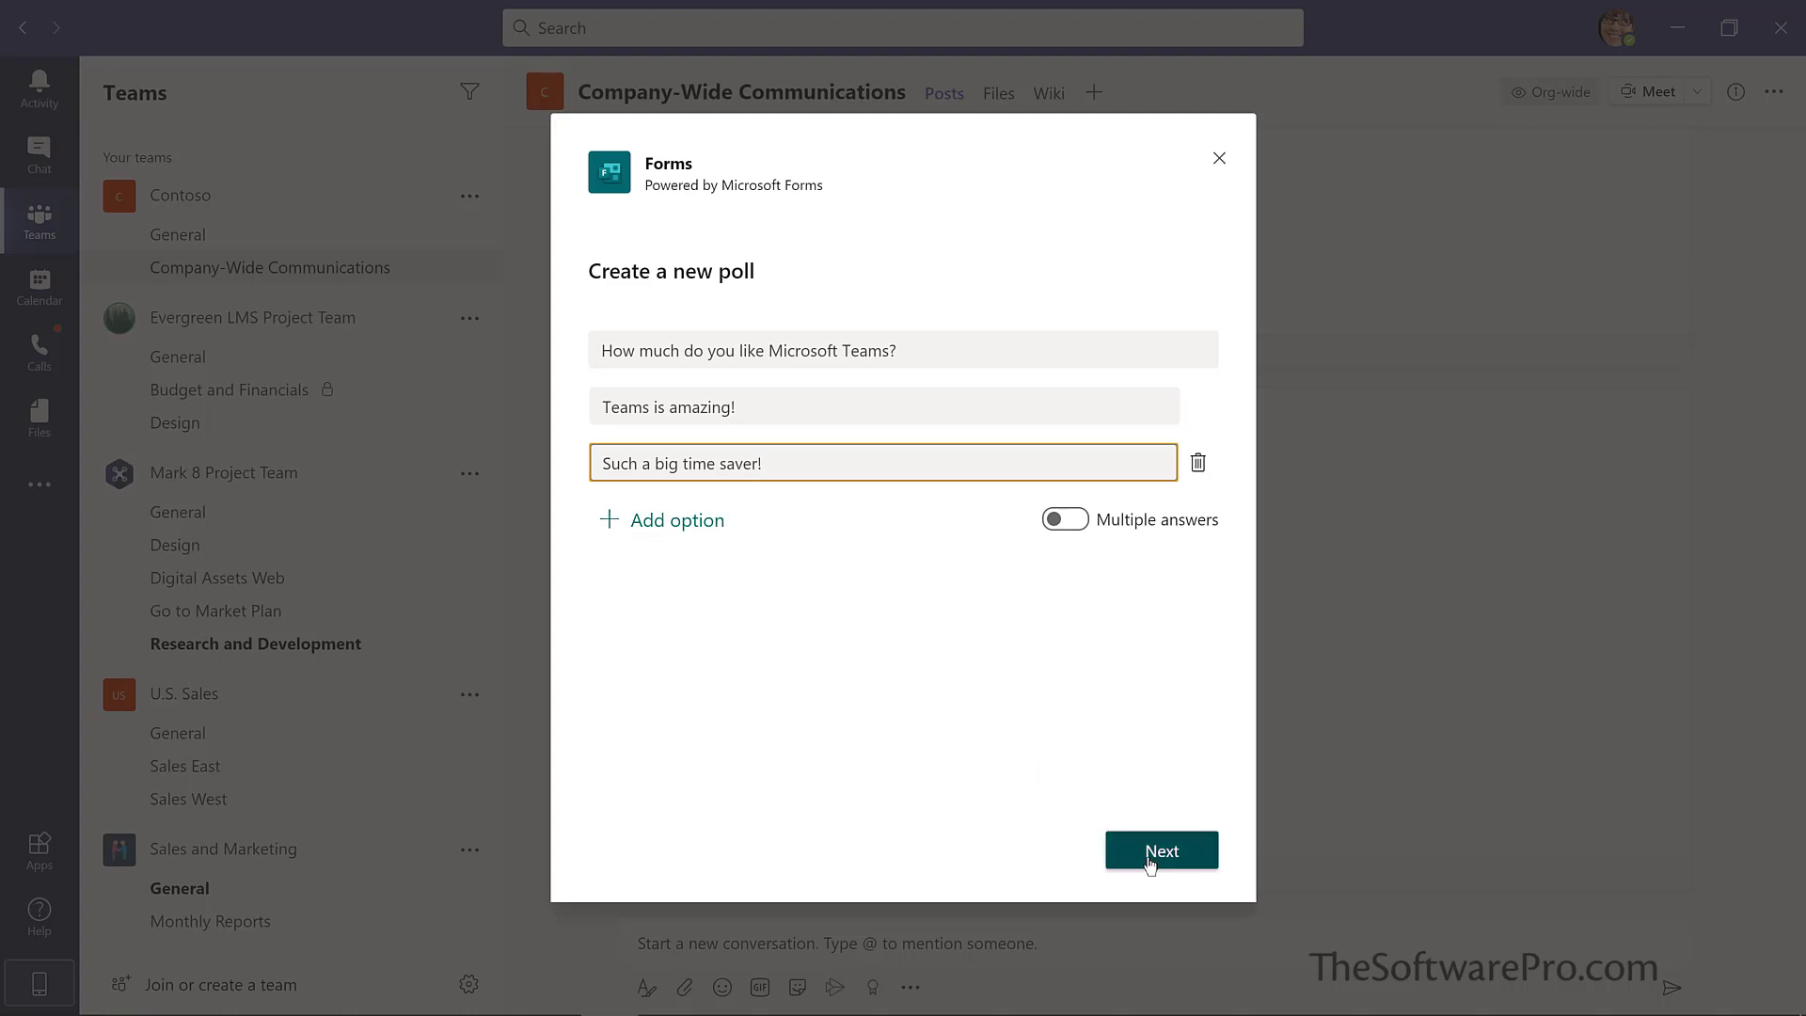
click(1149, 860)
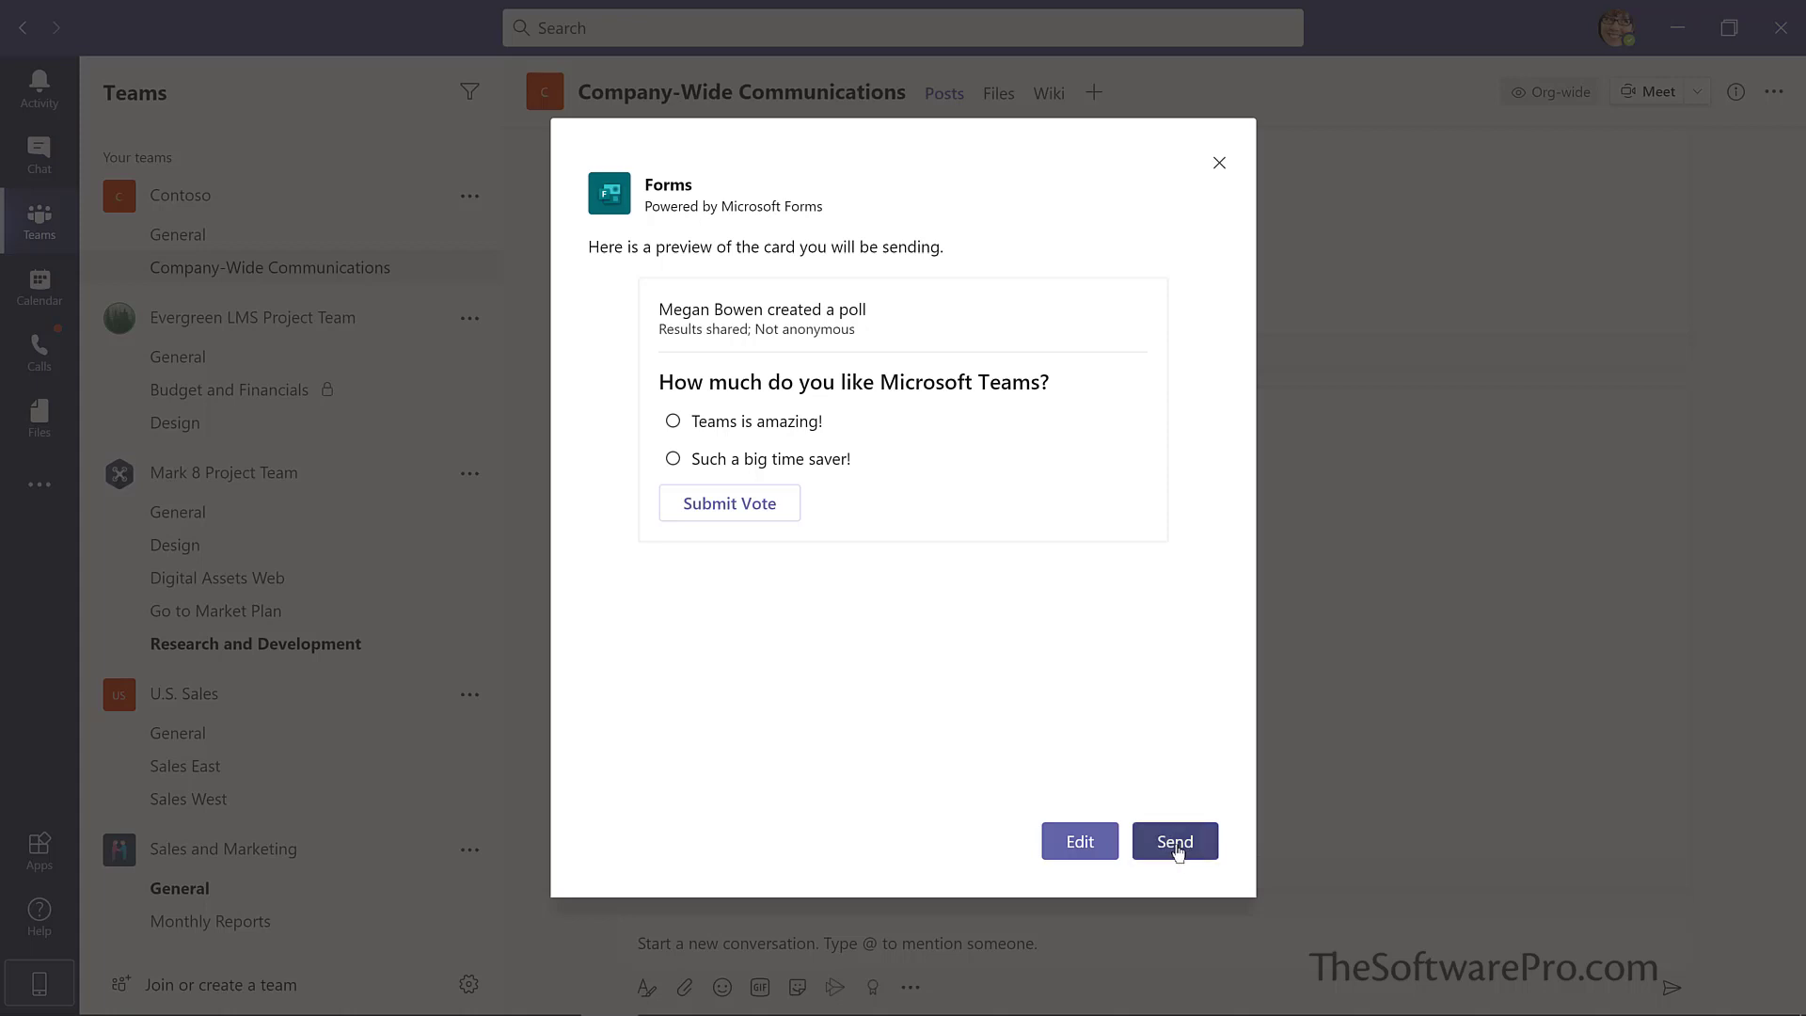
click(1175, 850)
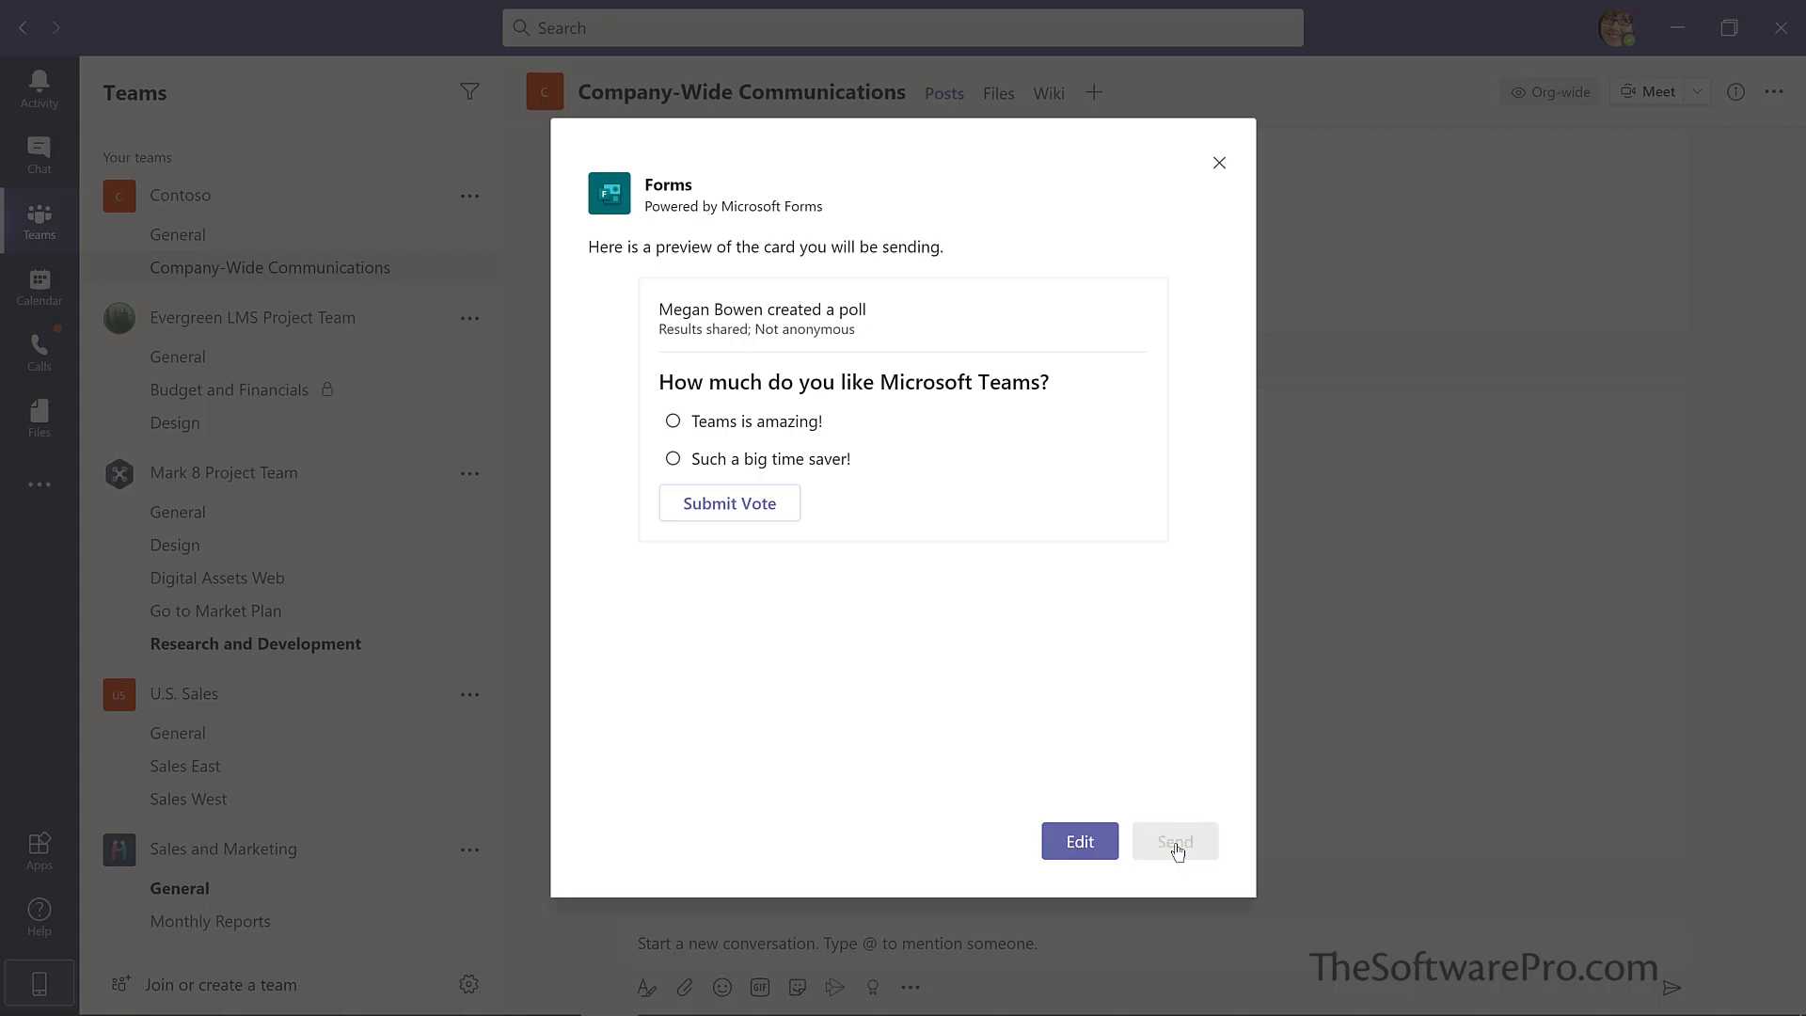
Step: Reply to the Microsoft Teams poll, mentioning the Contoso team, with "Please complete this poll by Friday!"
text(@team)
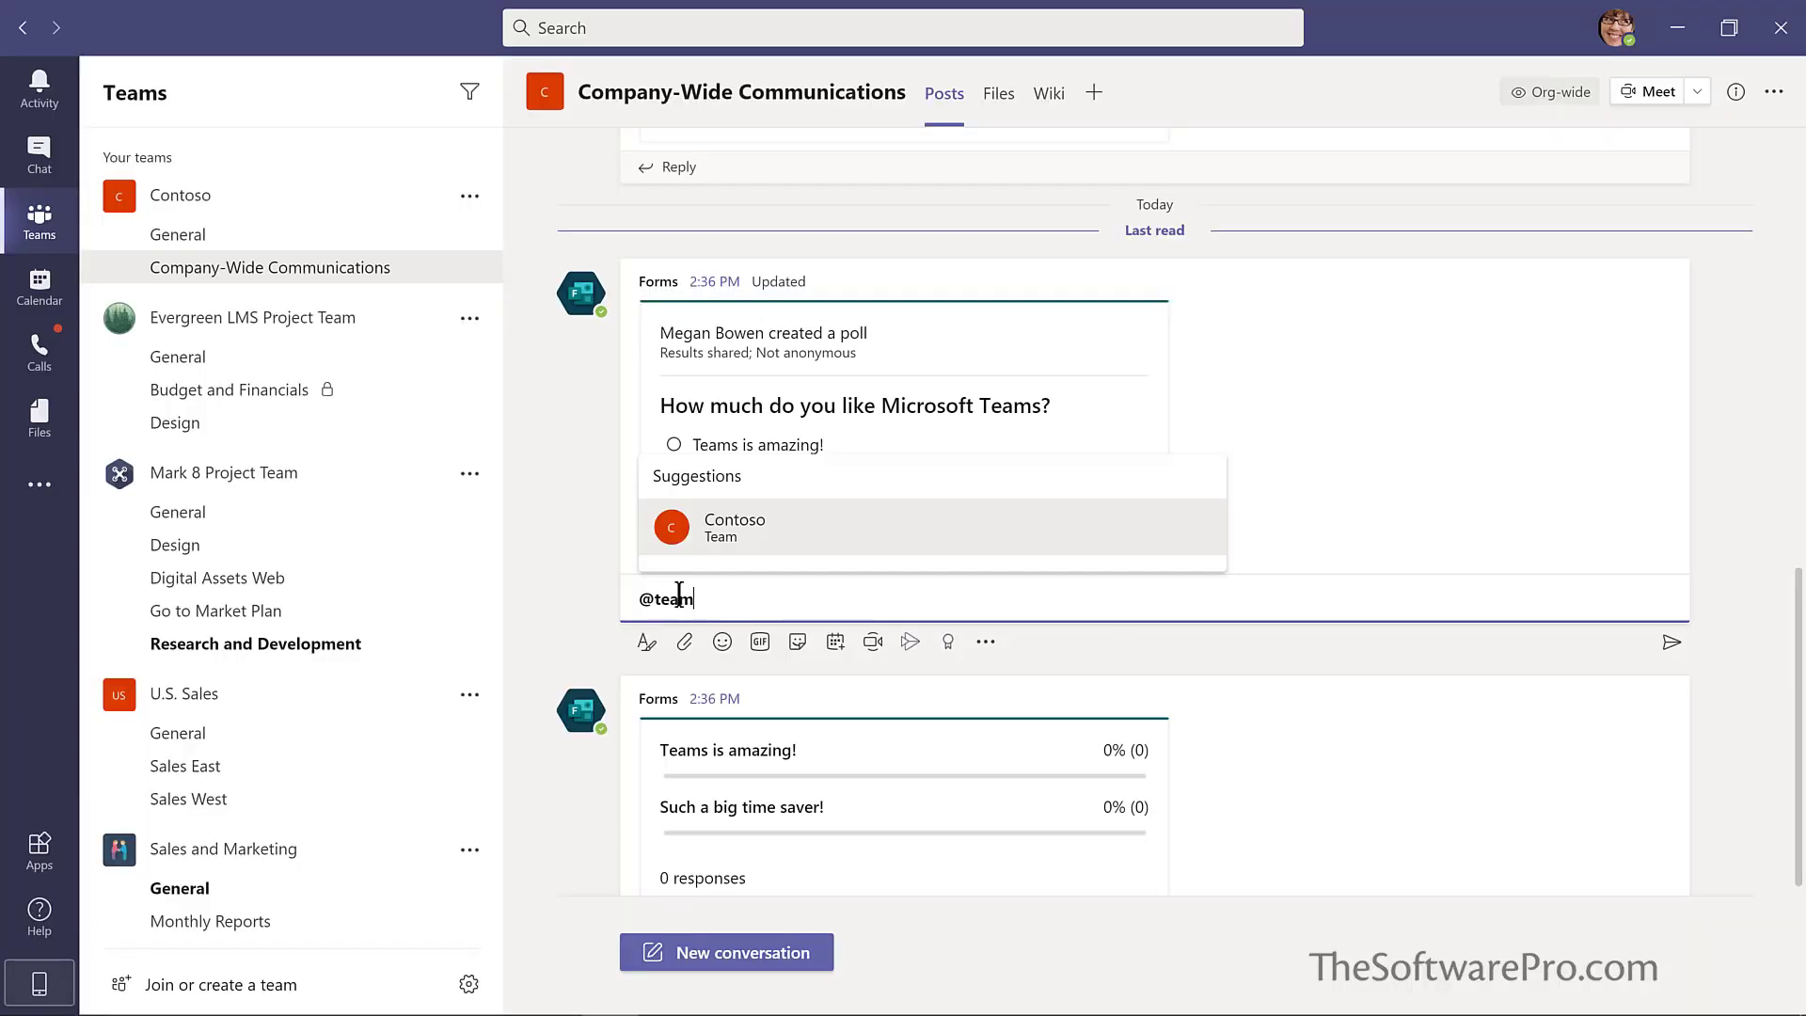
key(Return)
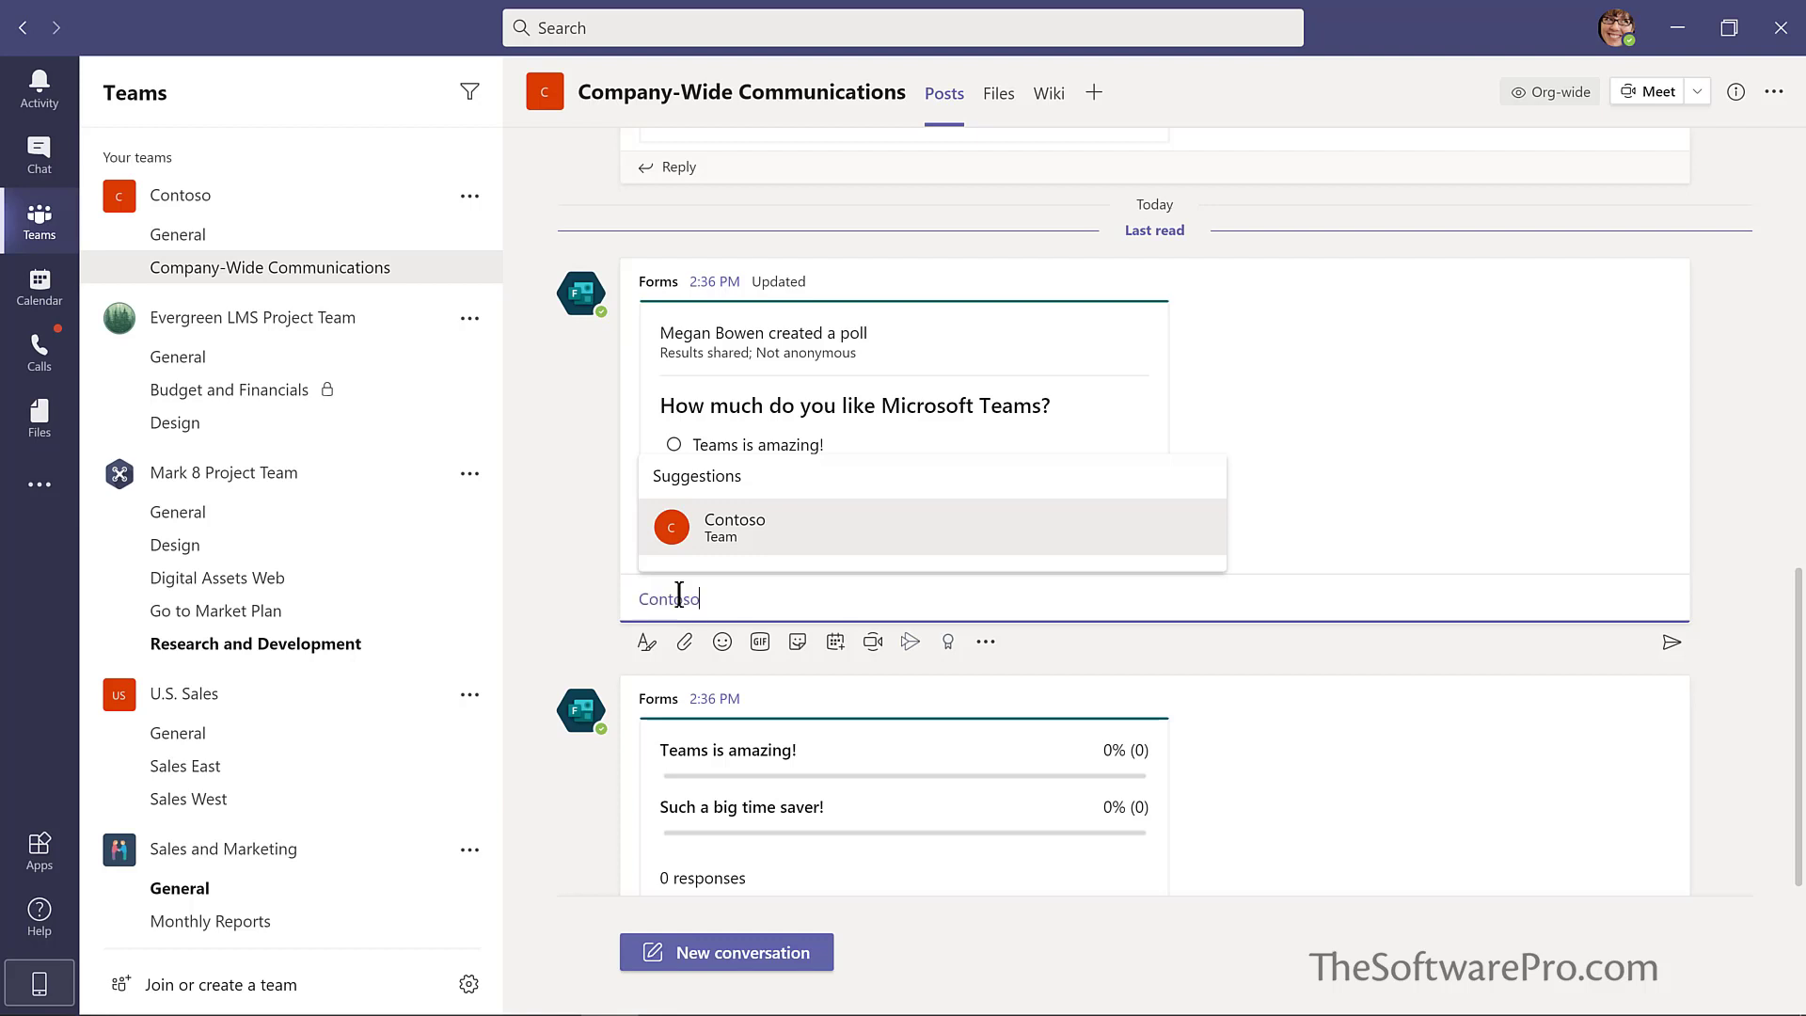
text(Please complete this poll by Friday!)
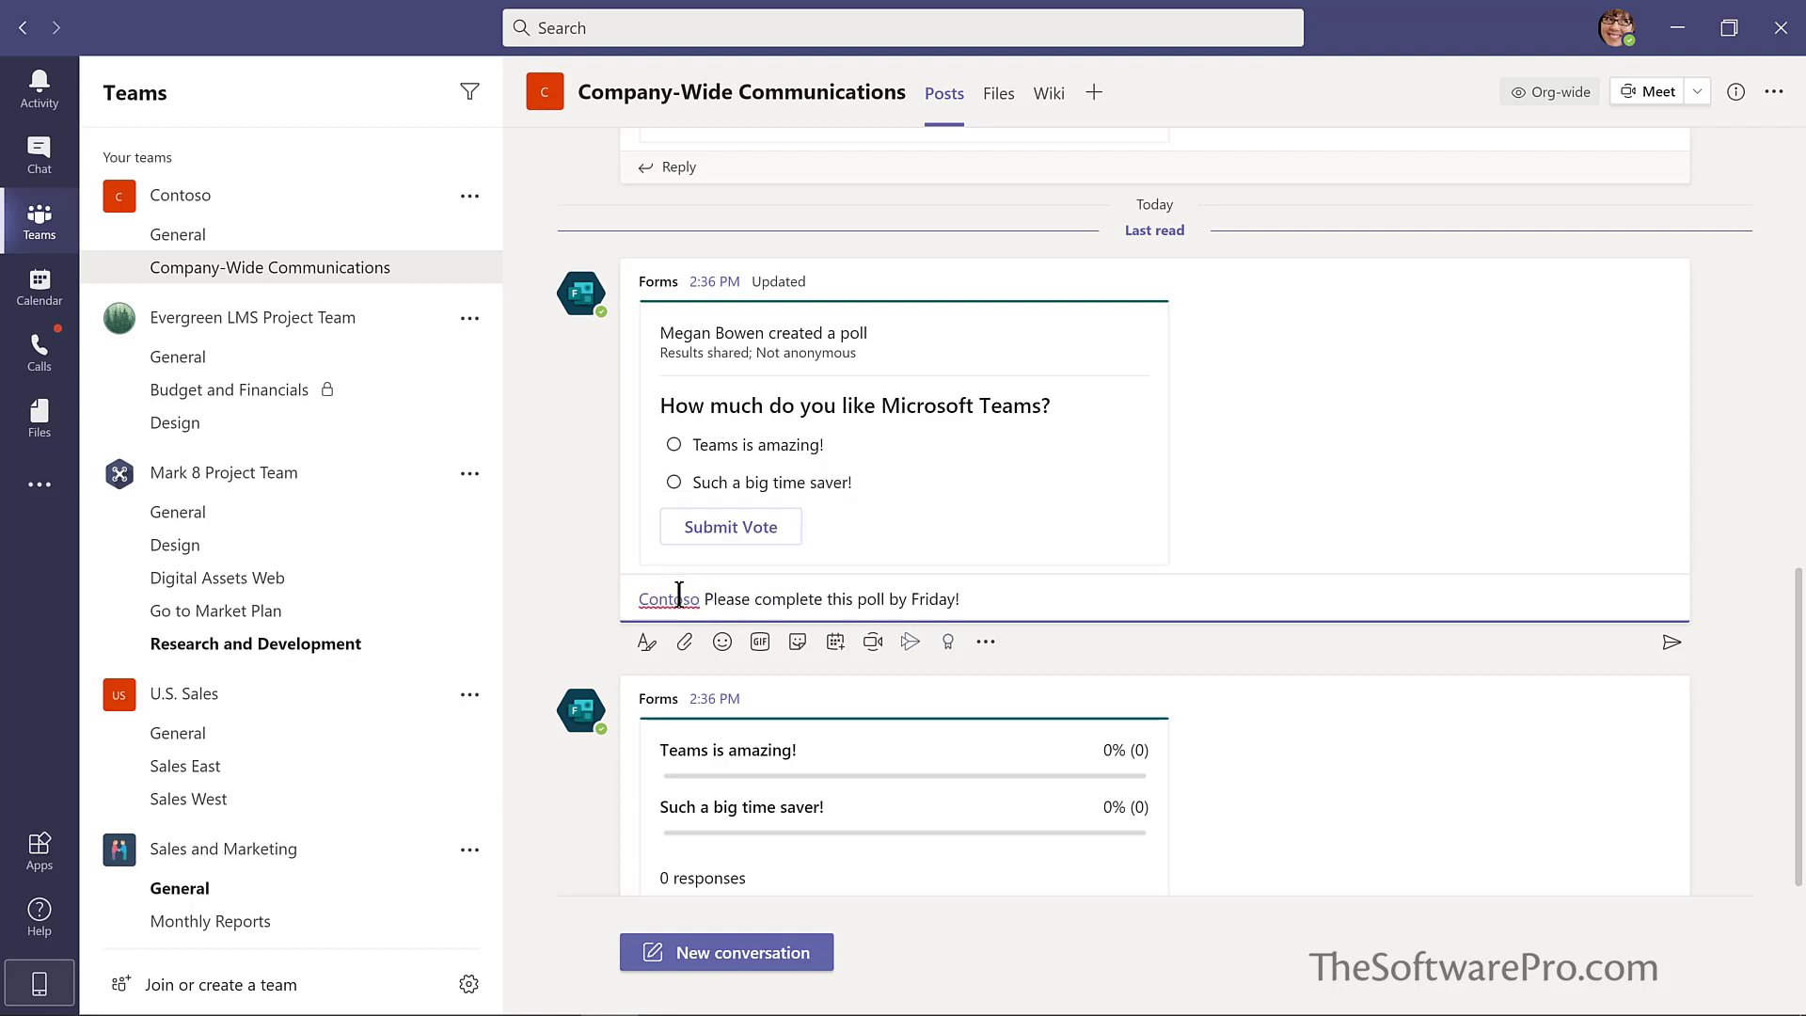
key(Return)
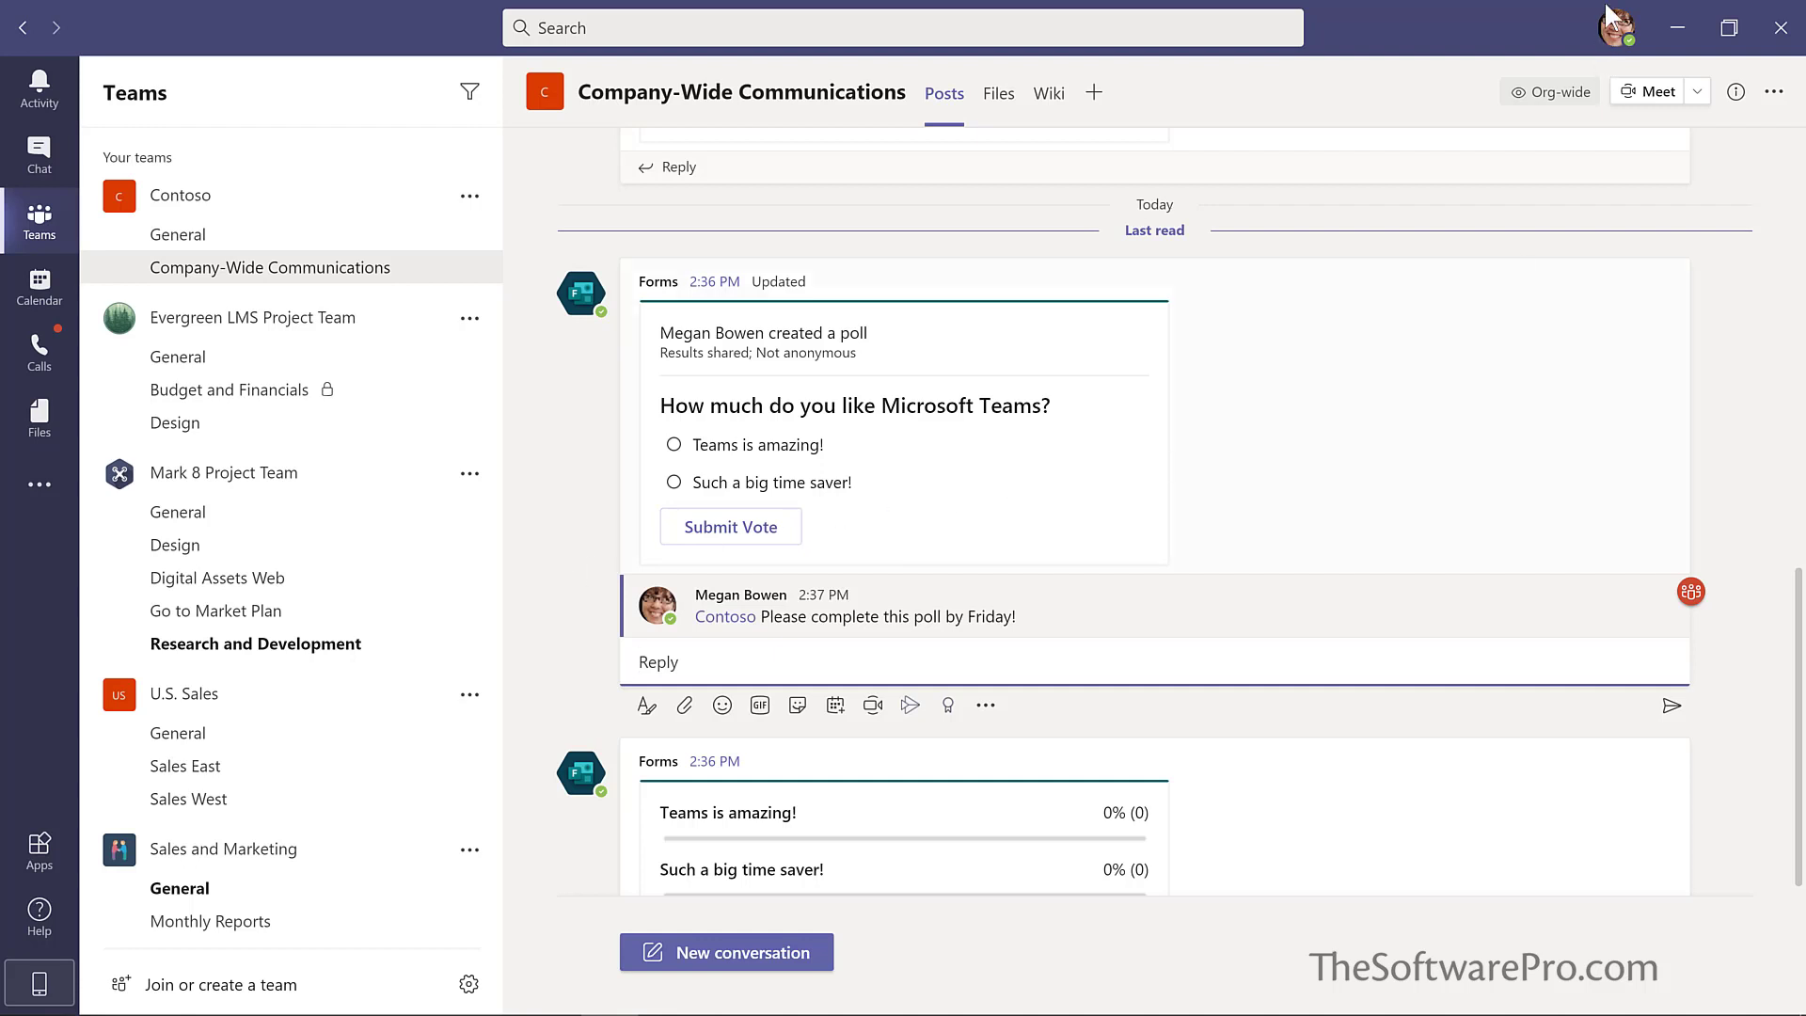
Step: Review the theme choices in the general application settings, including Dark, and close the settings
click(1618, 31)
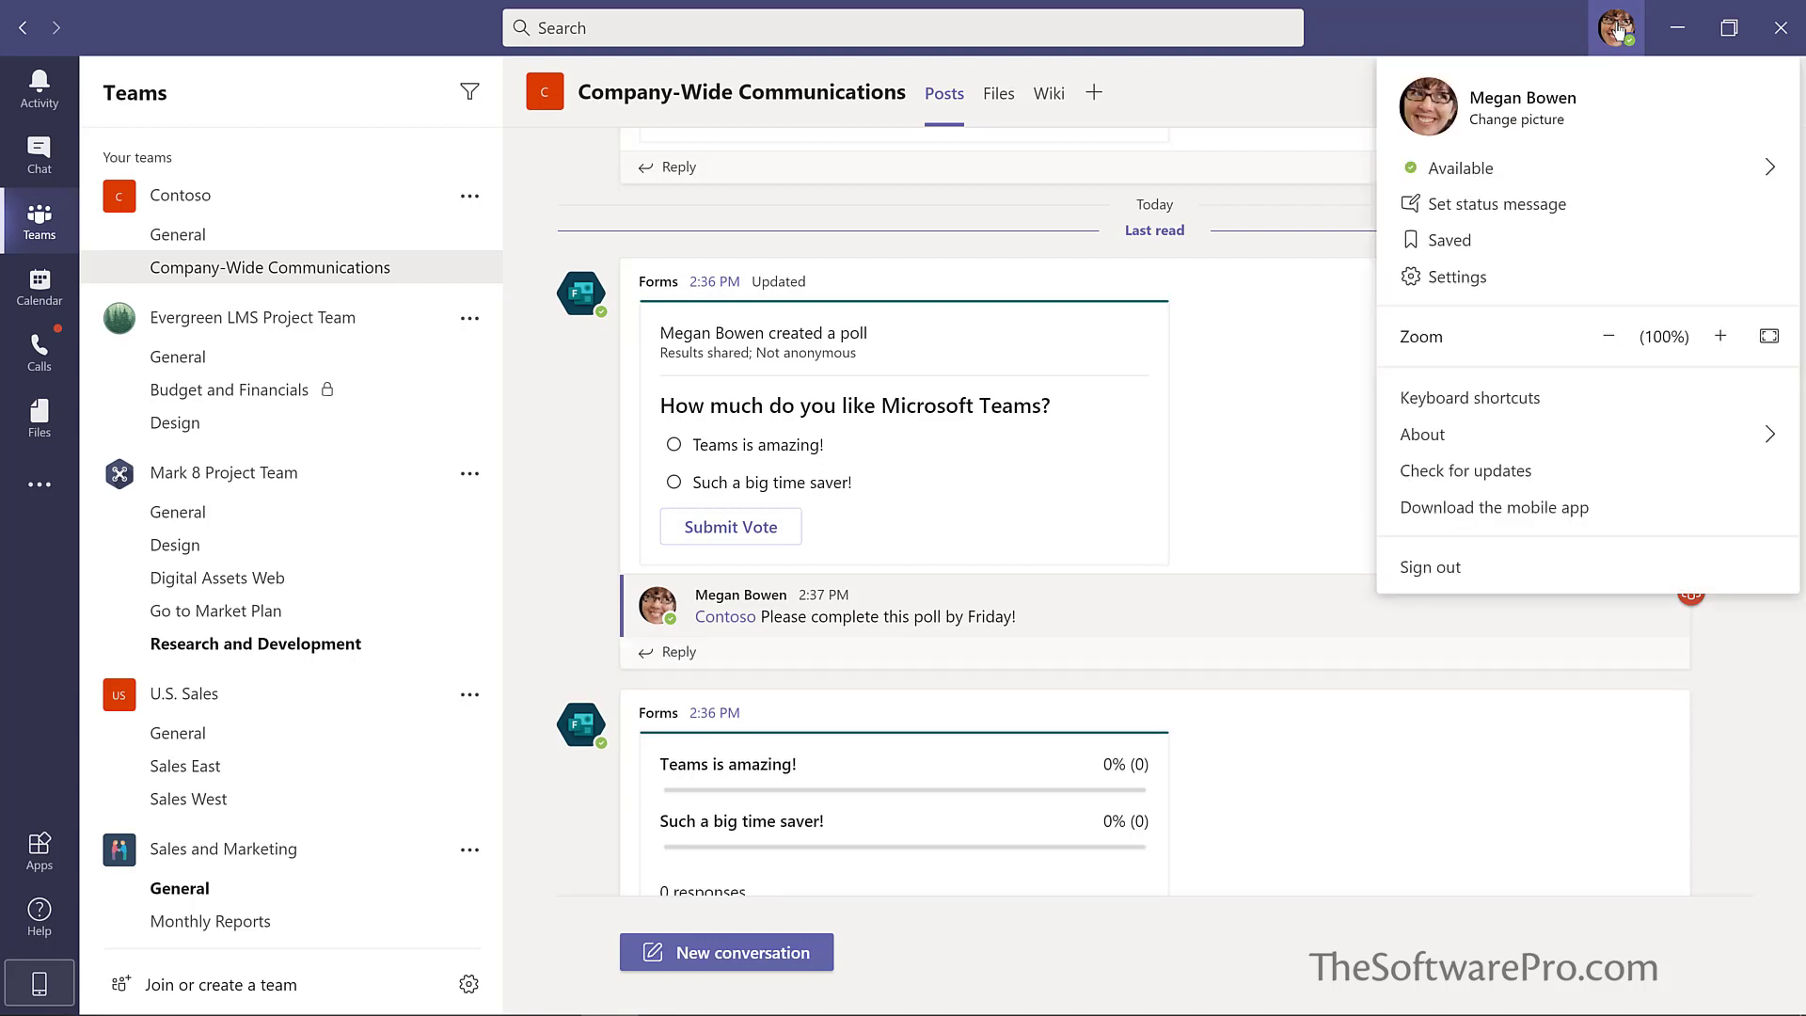
click(1463, 282)
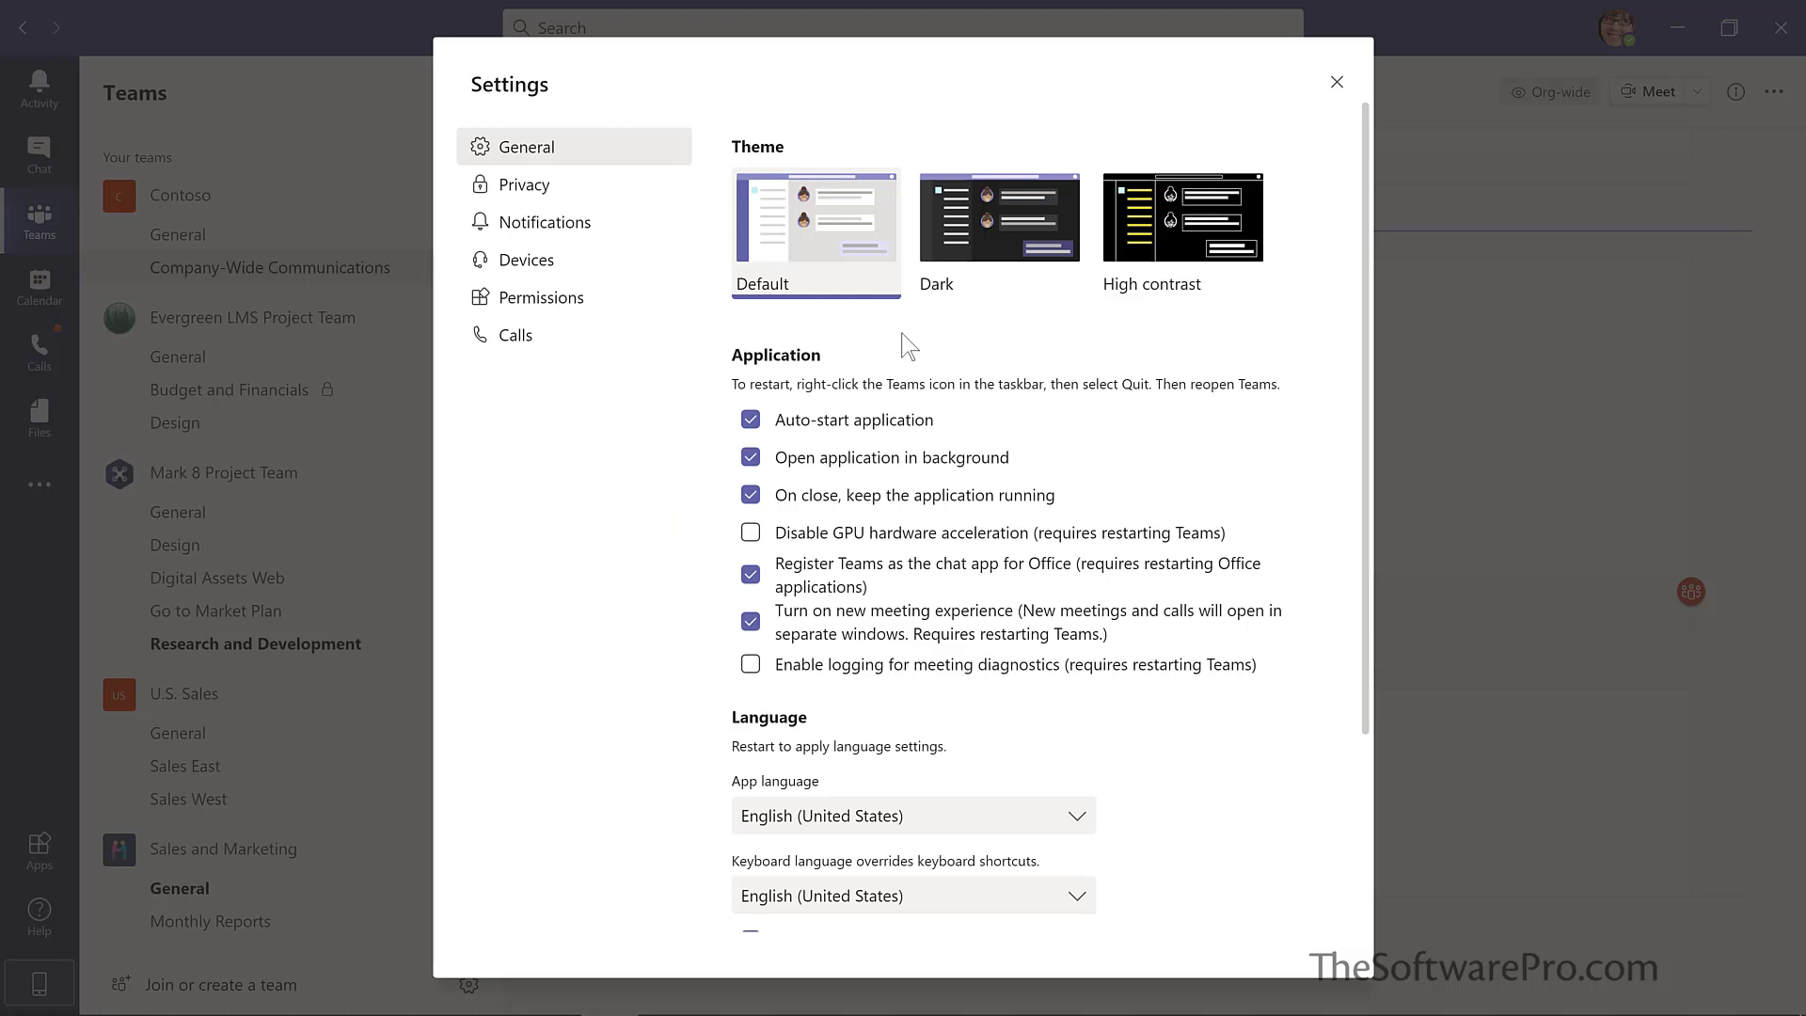
click(1000, 218)
click(1336, 82)
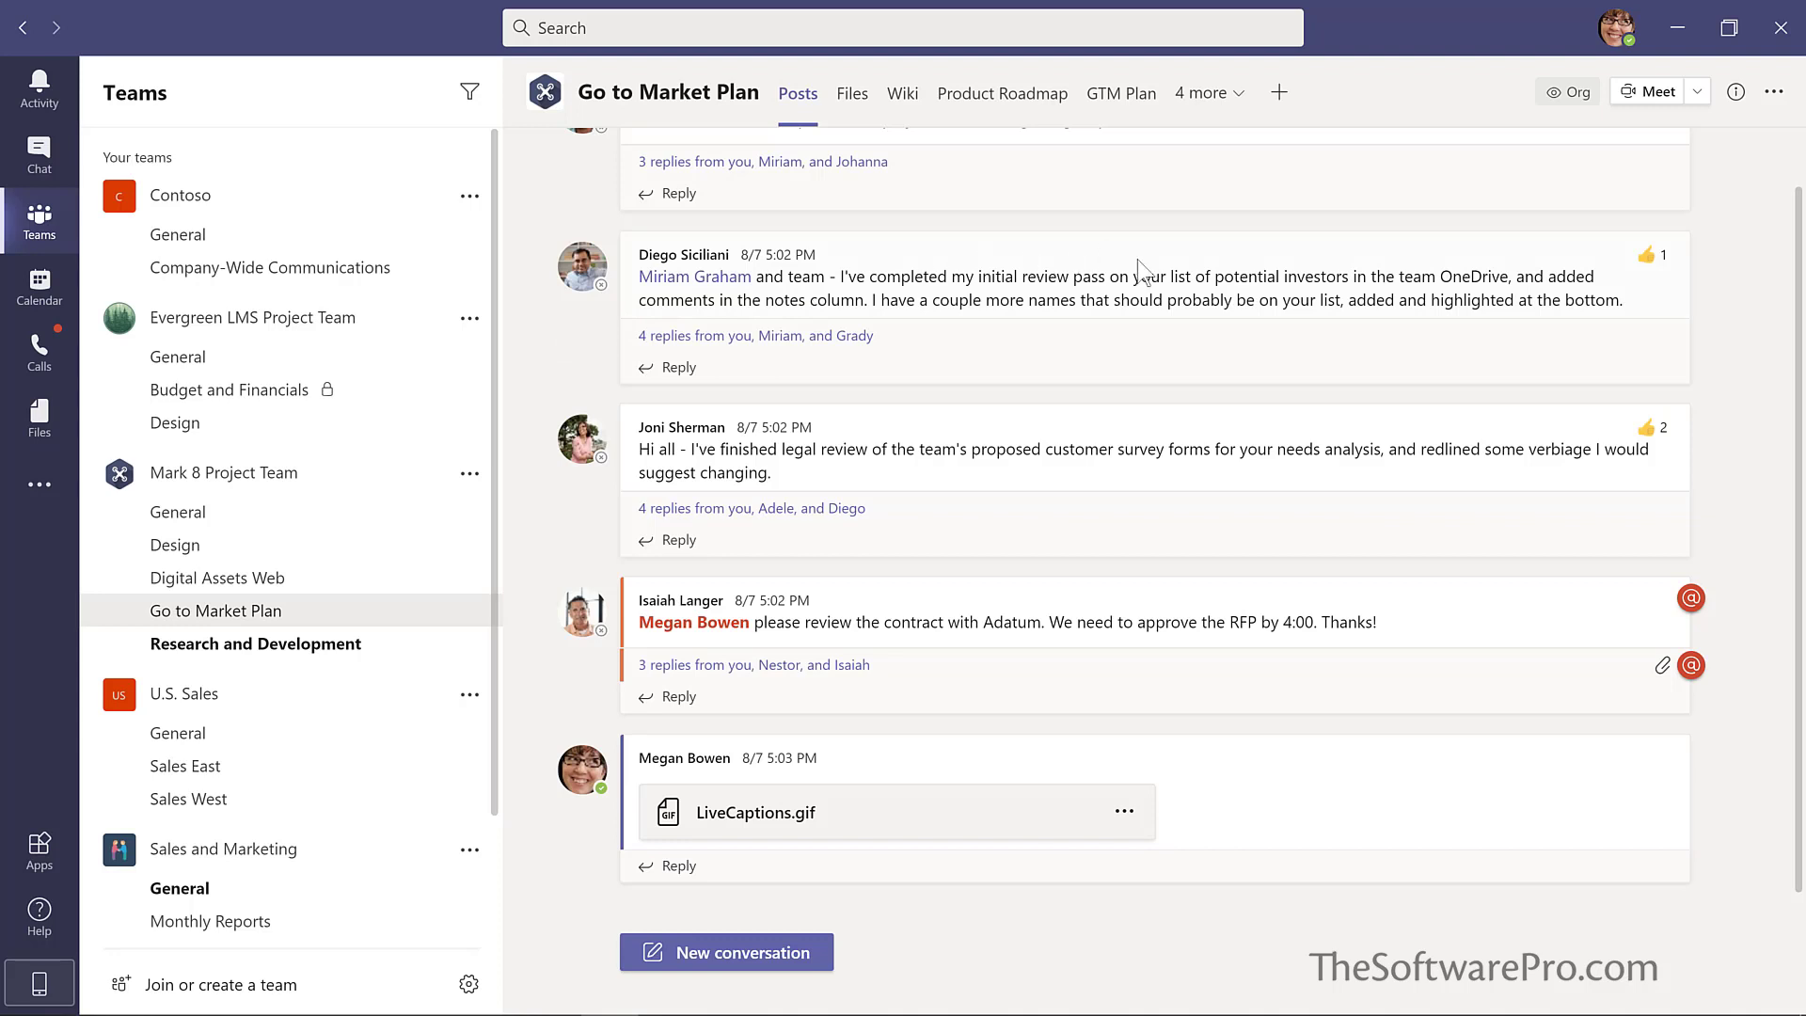
Step: Save the potential investors message and the legal review message in the Mark 8 Project Team's Go to Market Plan channel
mouse_move(1294, 274)
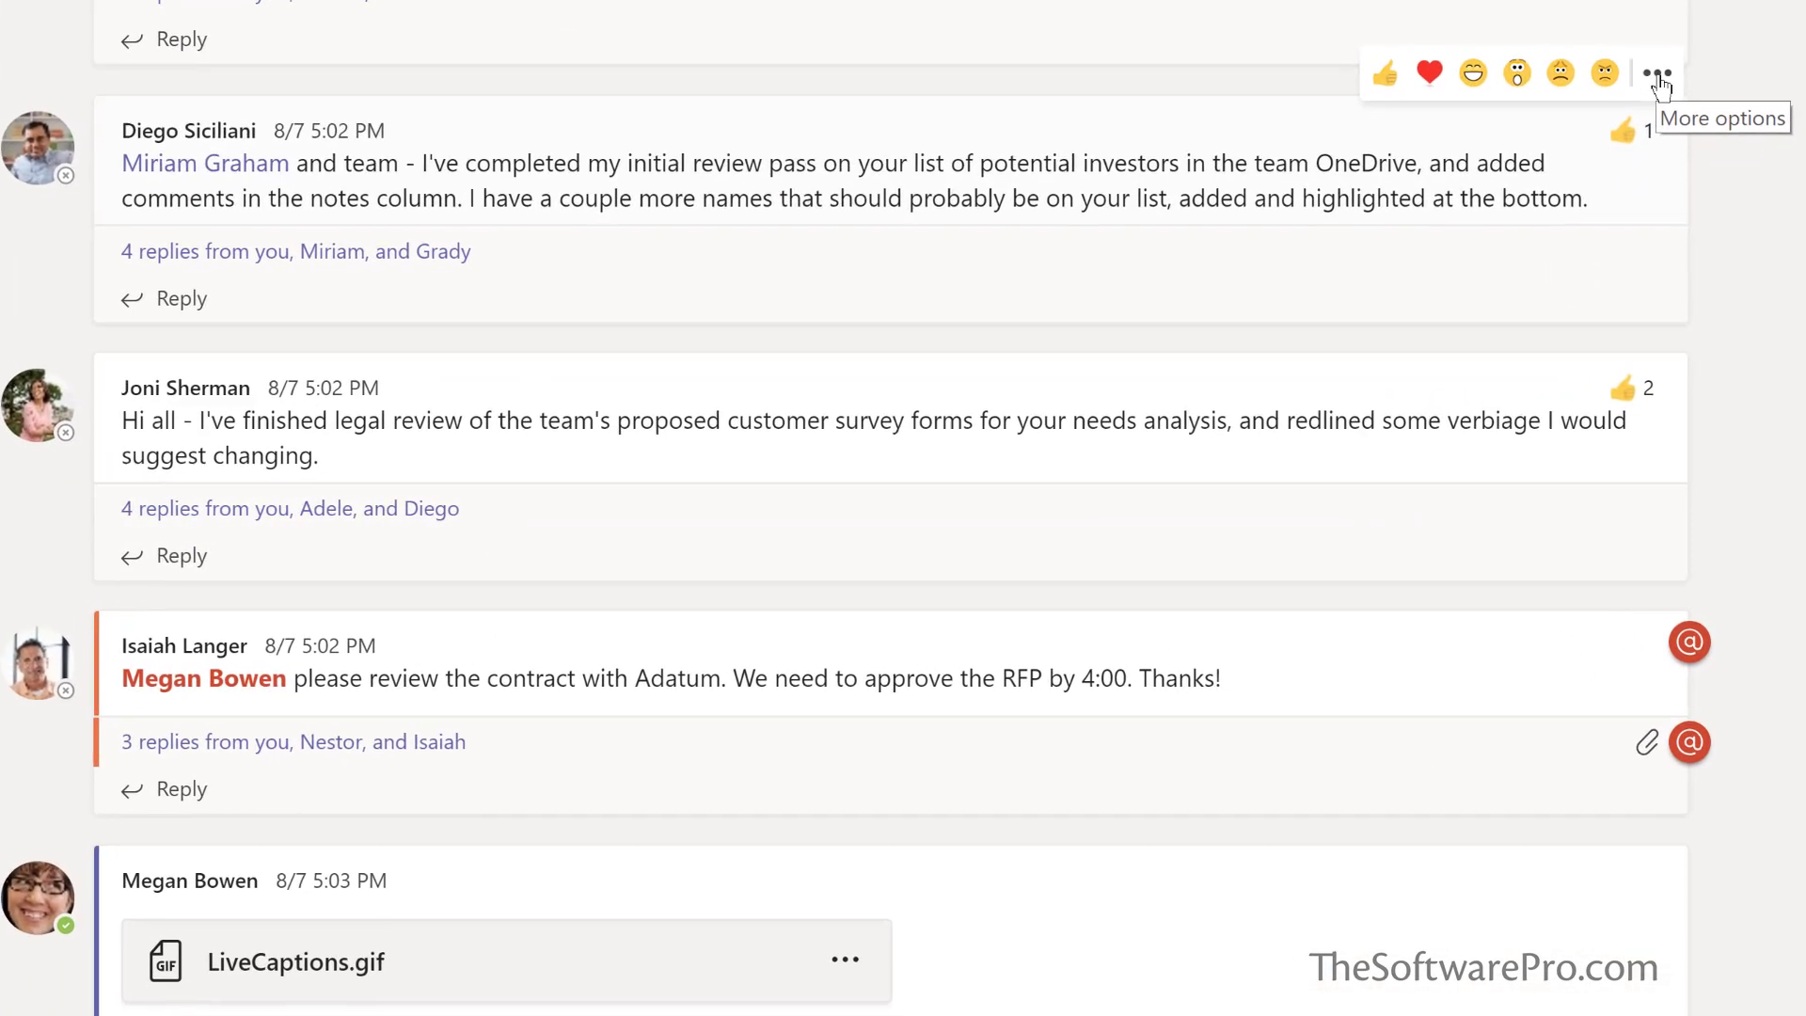
click(1669, 220)
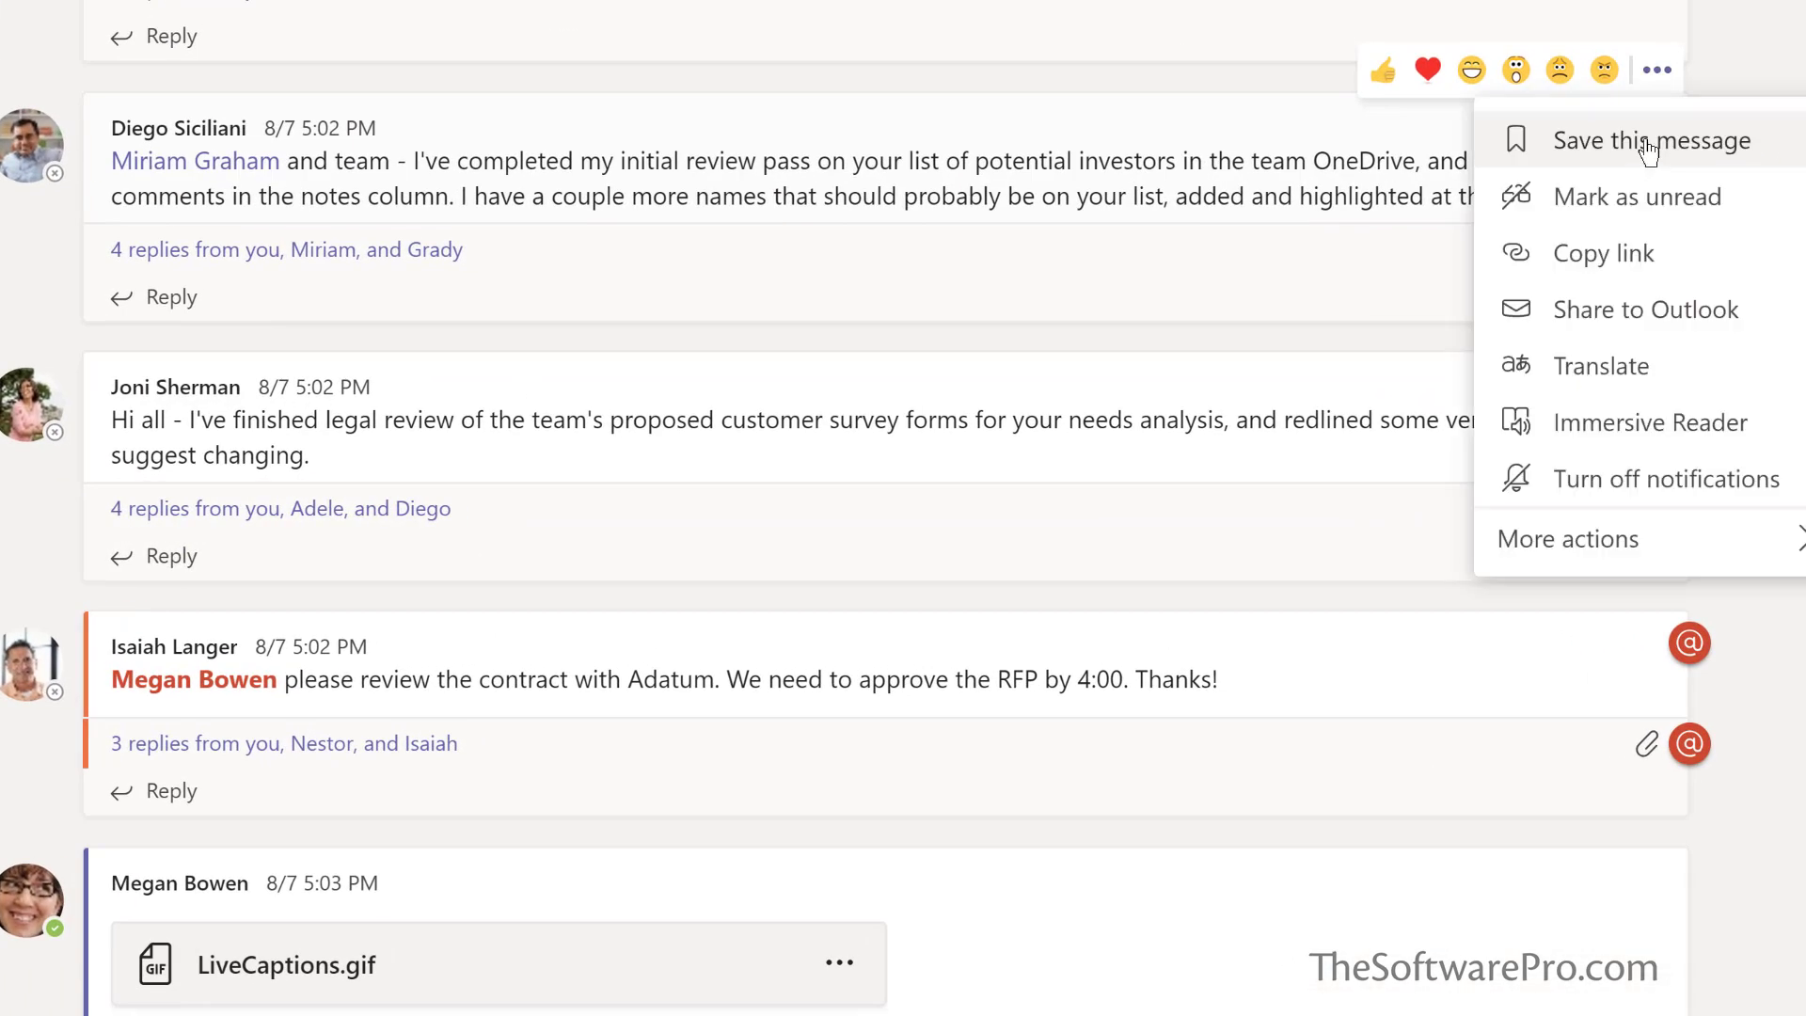
click(1646, 141)
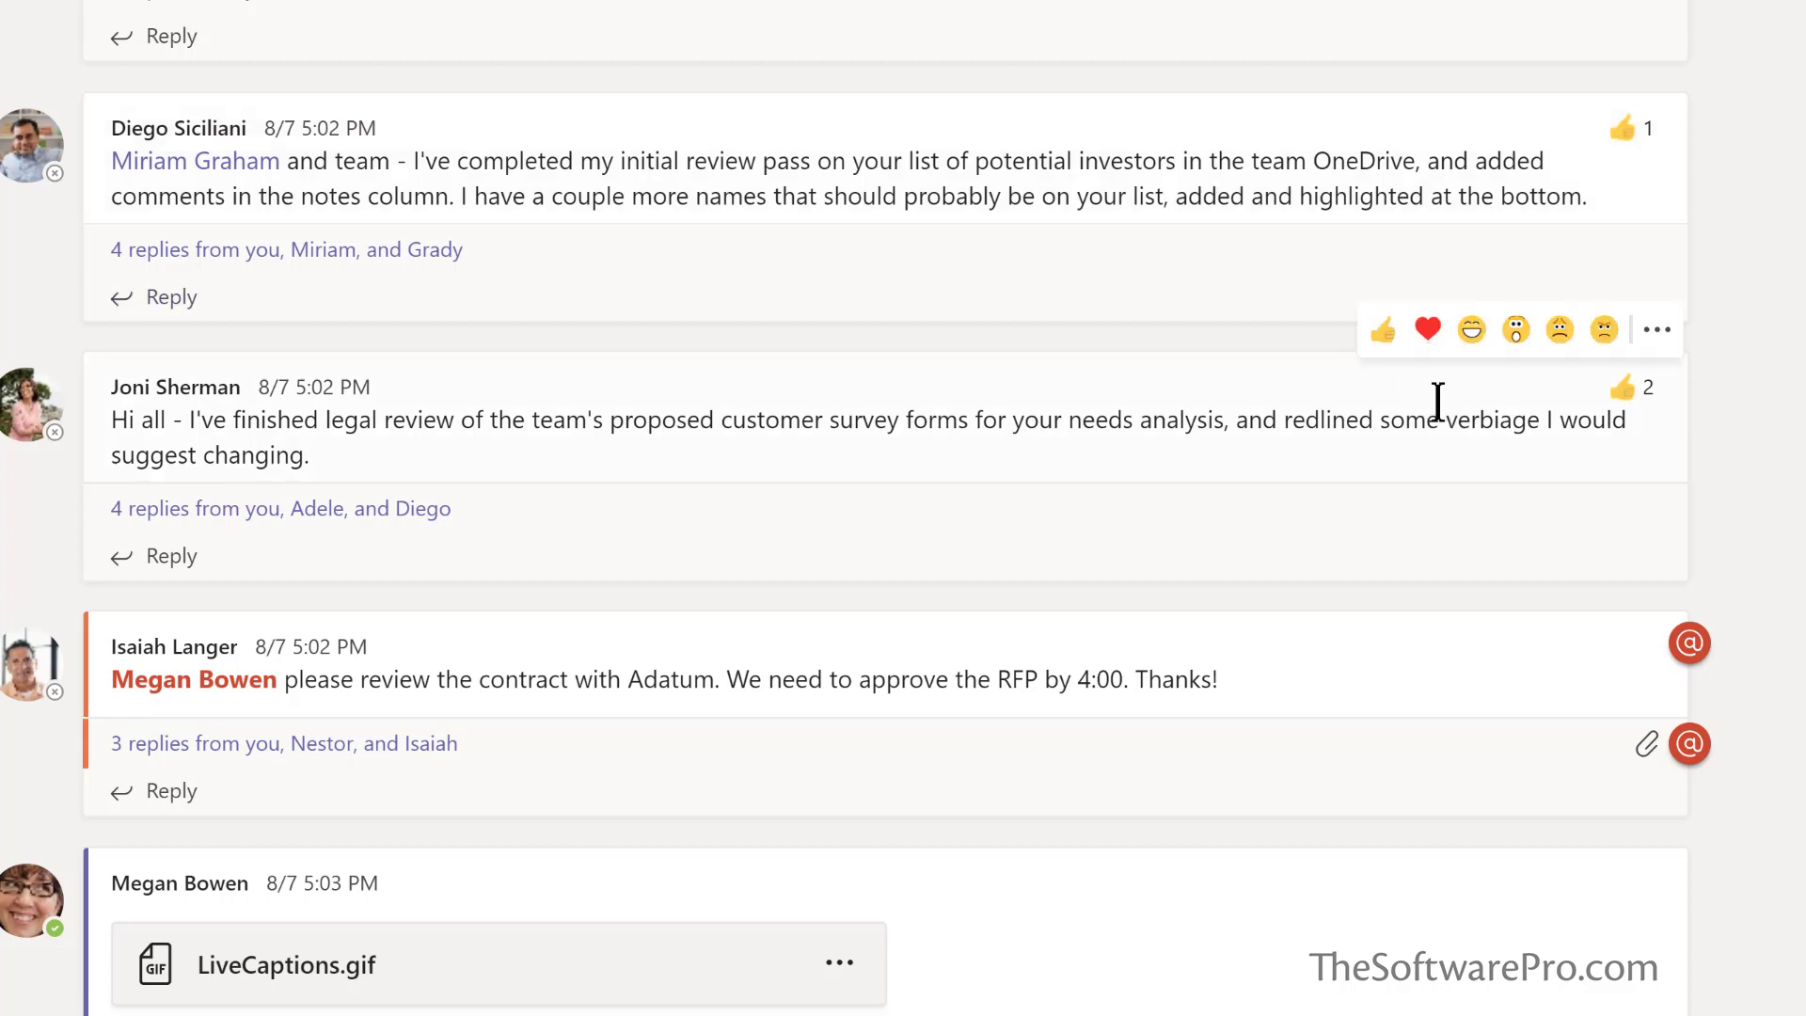
click(1657, 333)
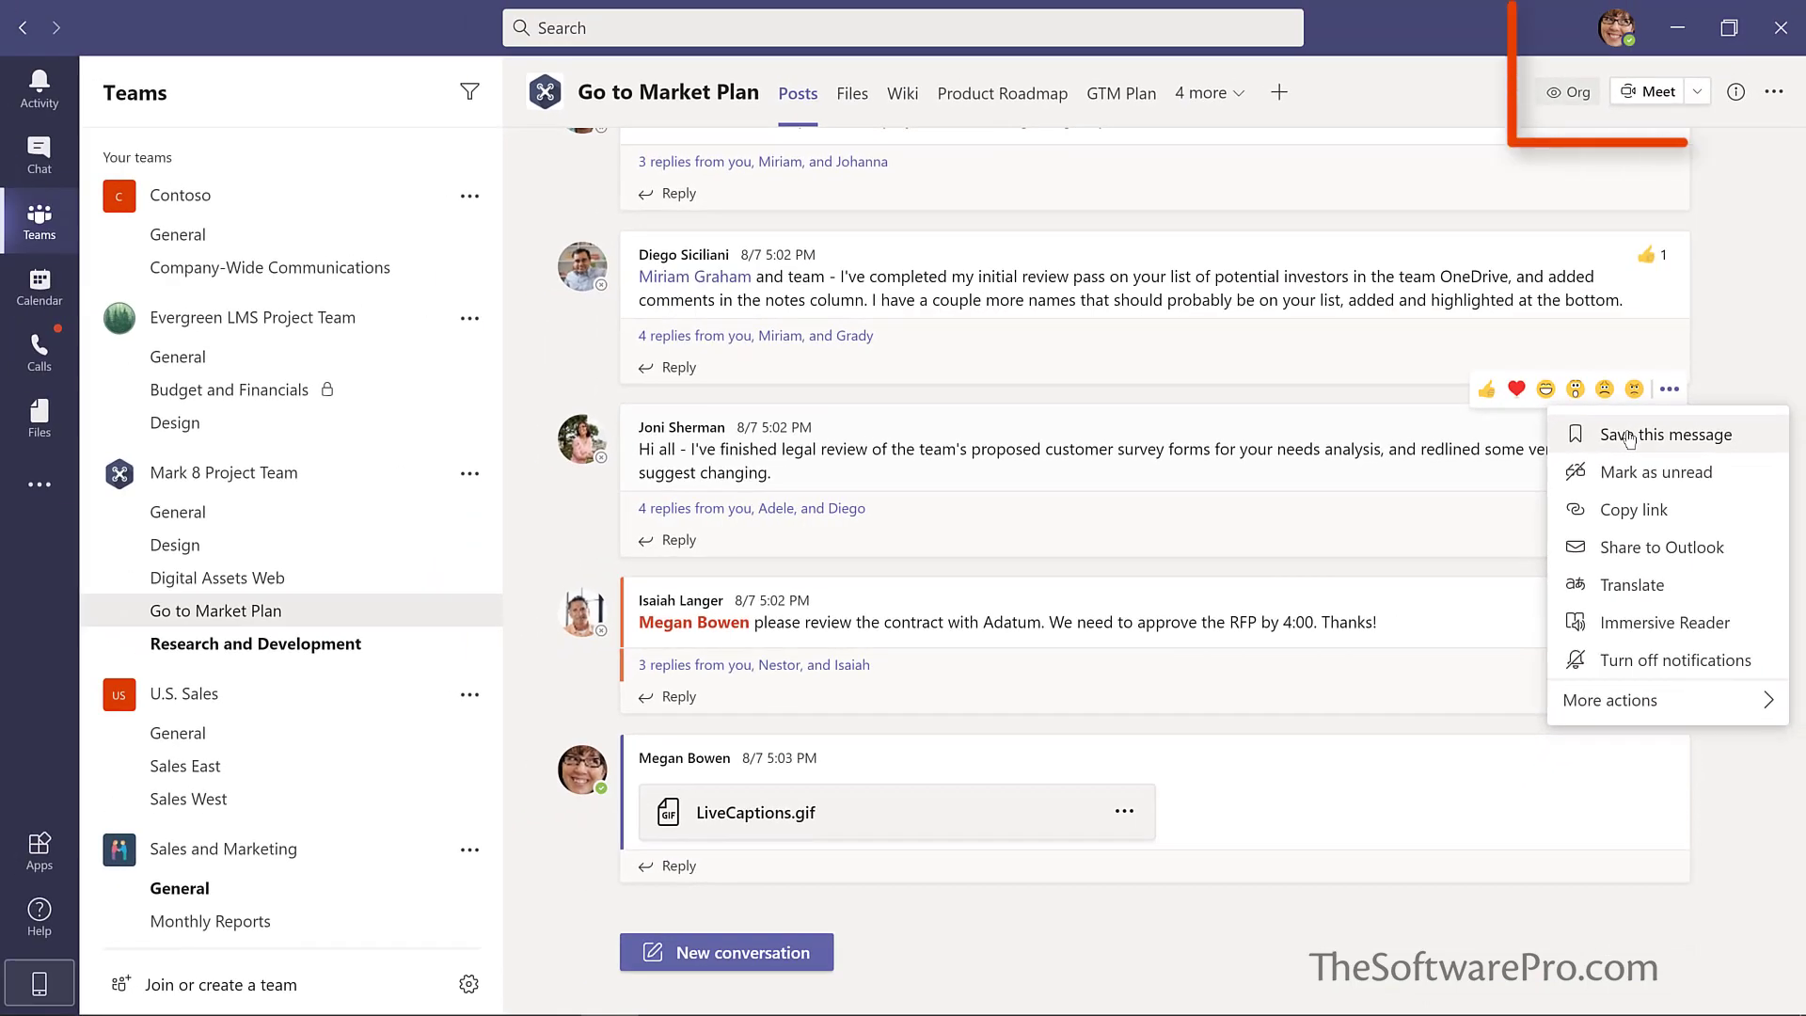
click(1627, 436)
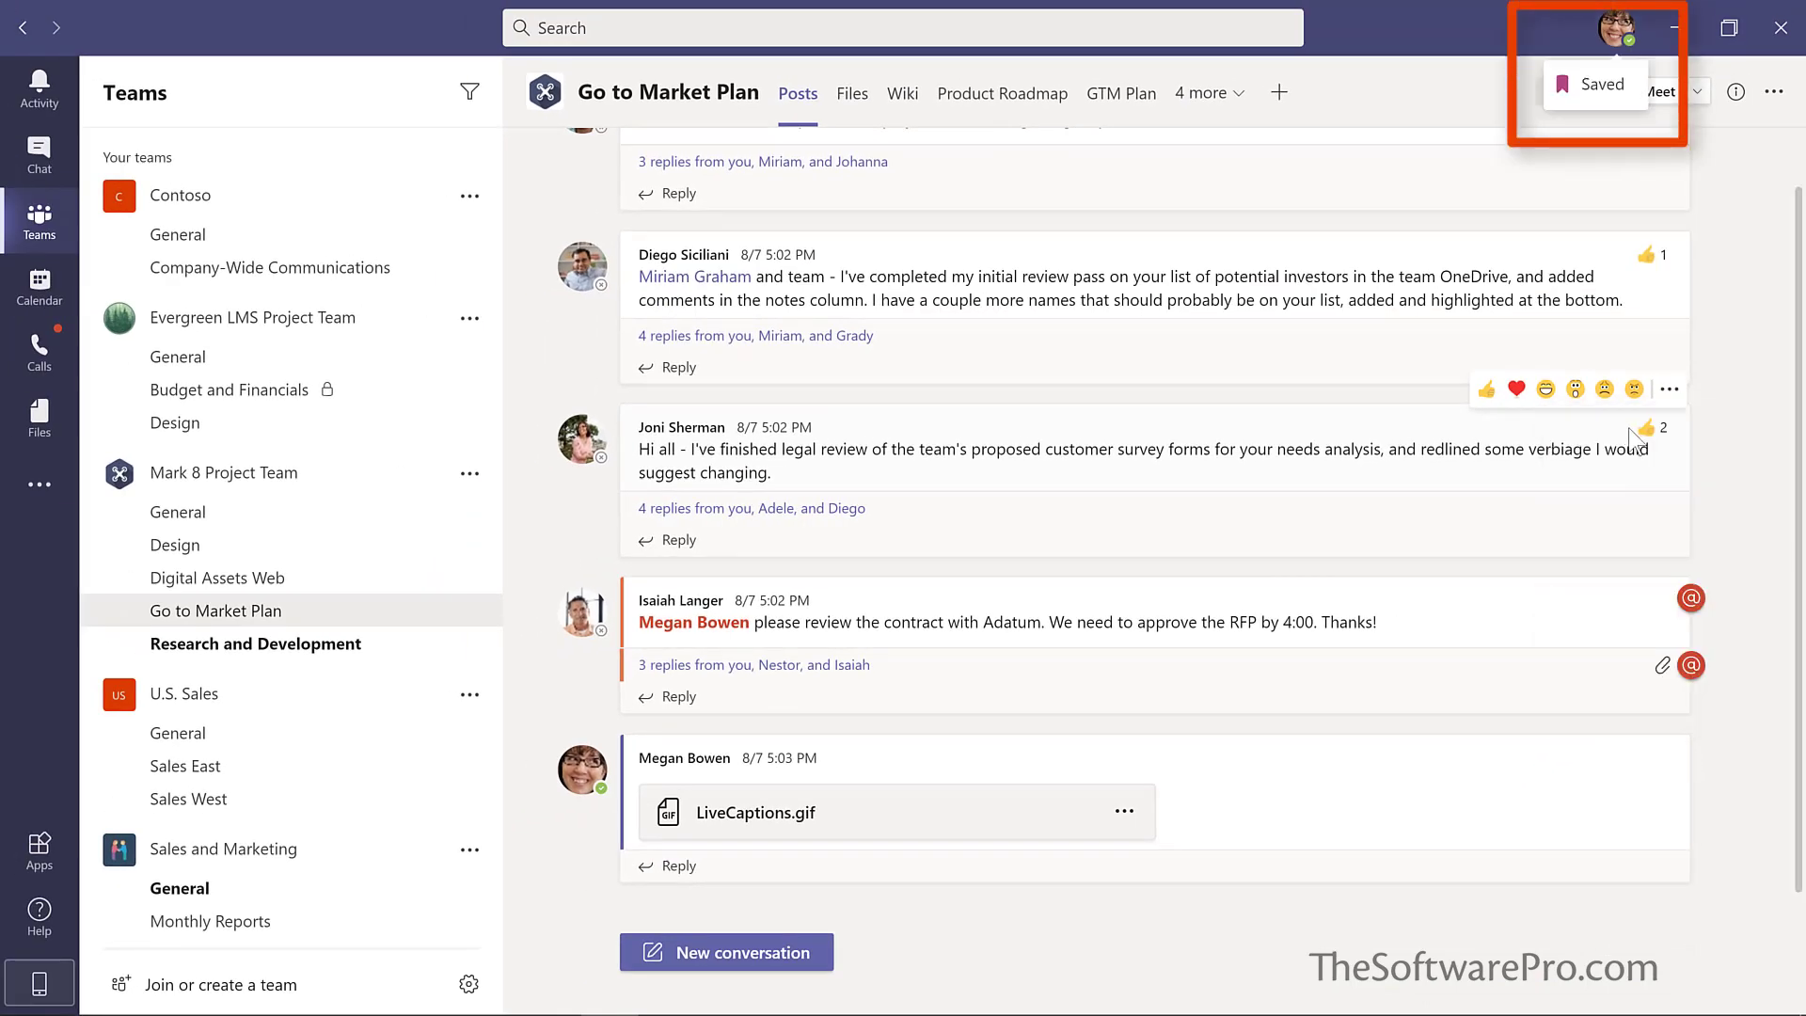
Step: Open the list of saved messages from the profile and view the saved message about potential investors
mouse_move(1635, 432)
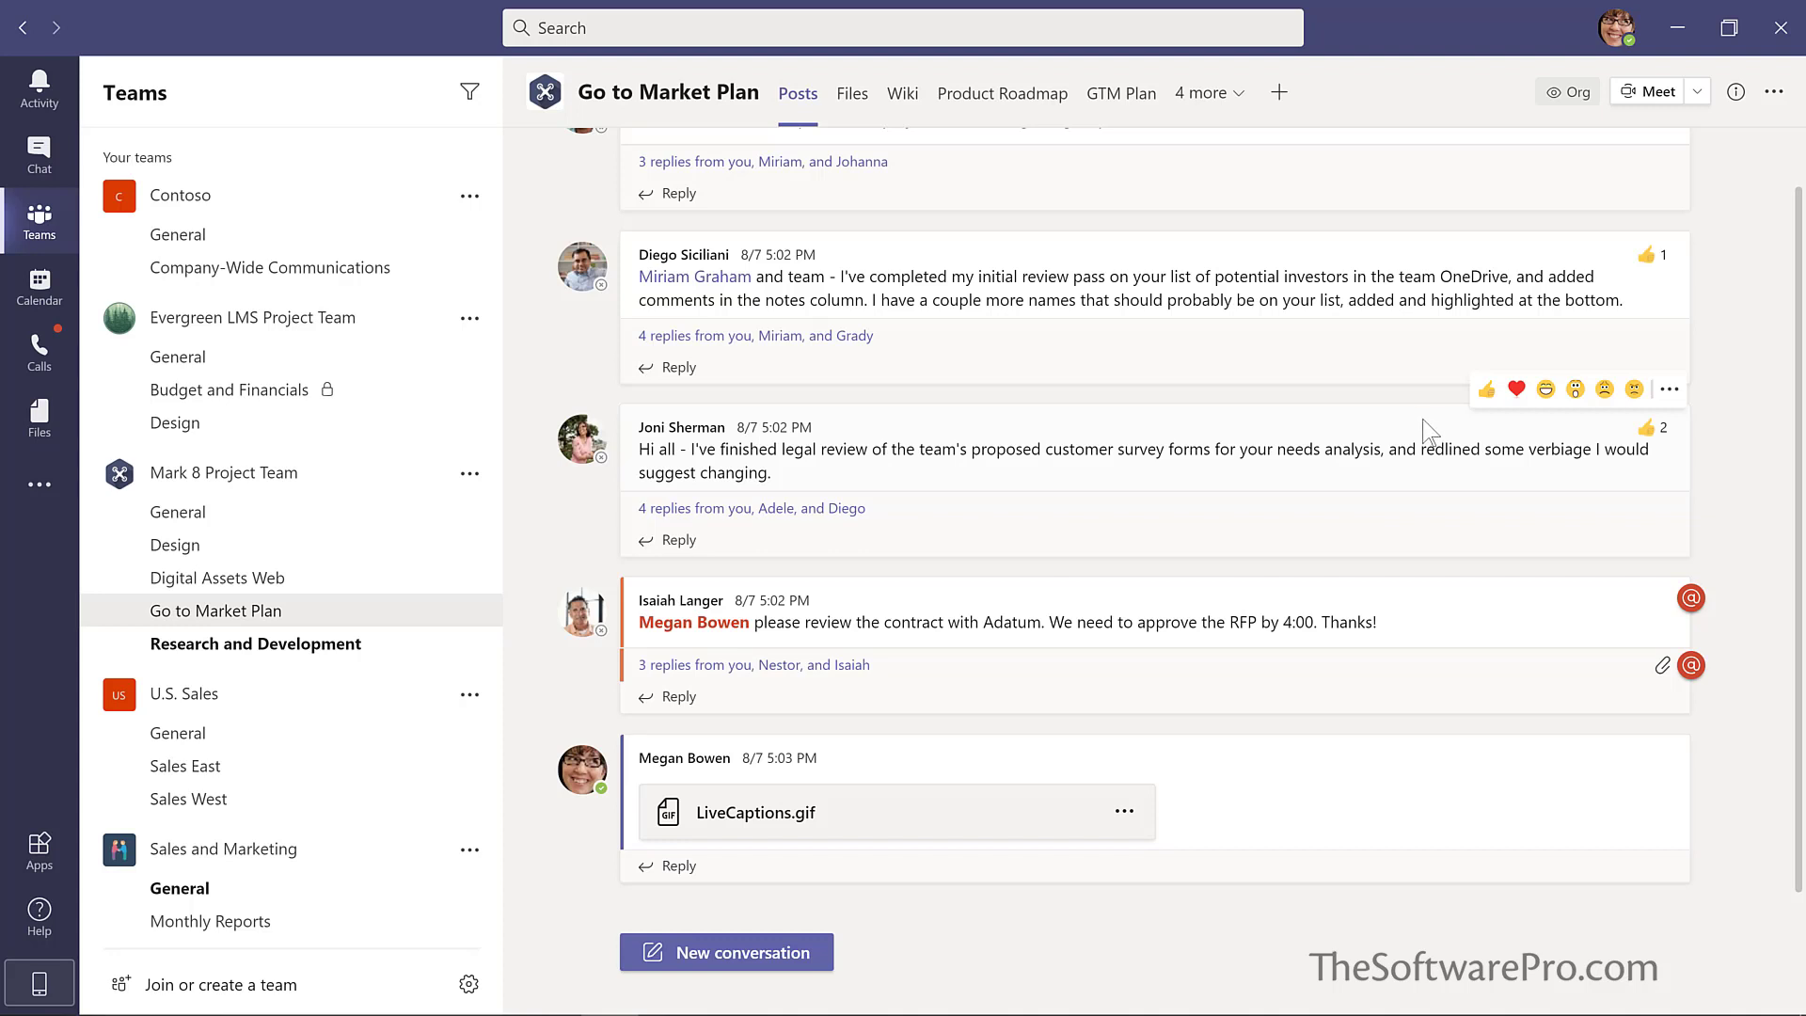
click(1617, 29)
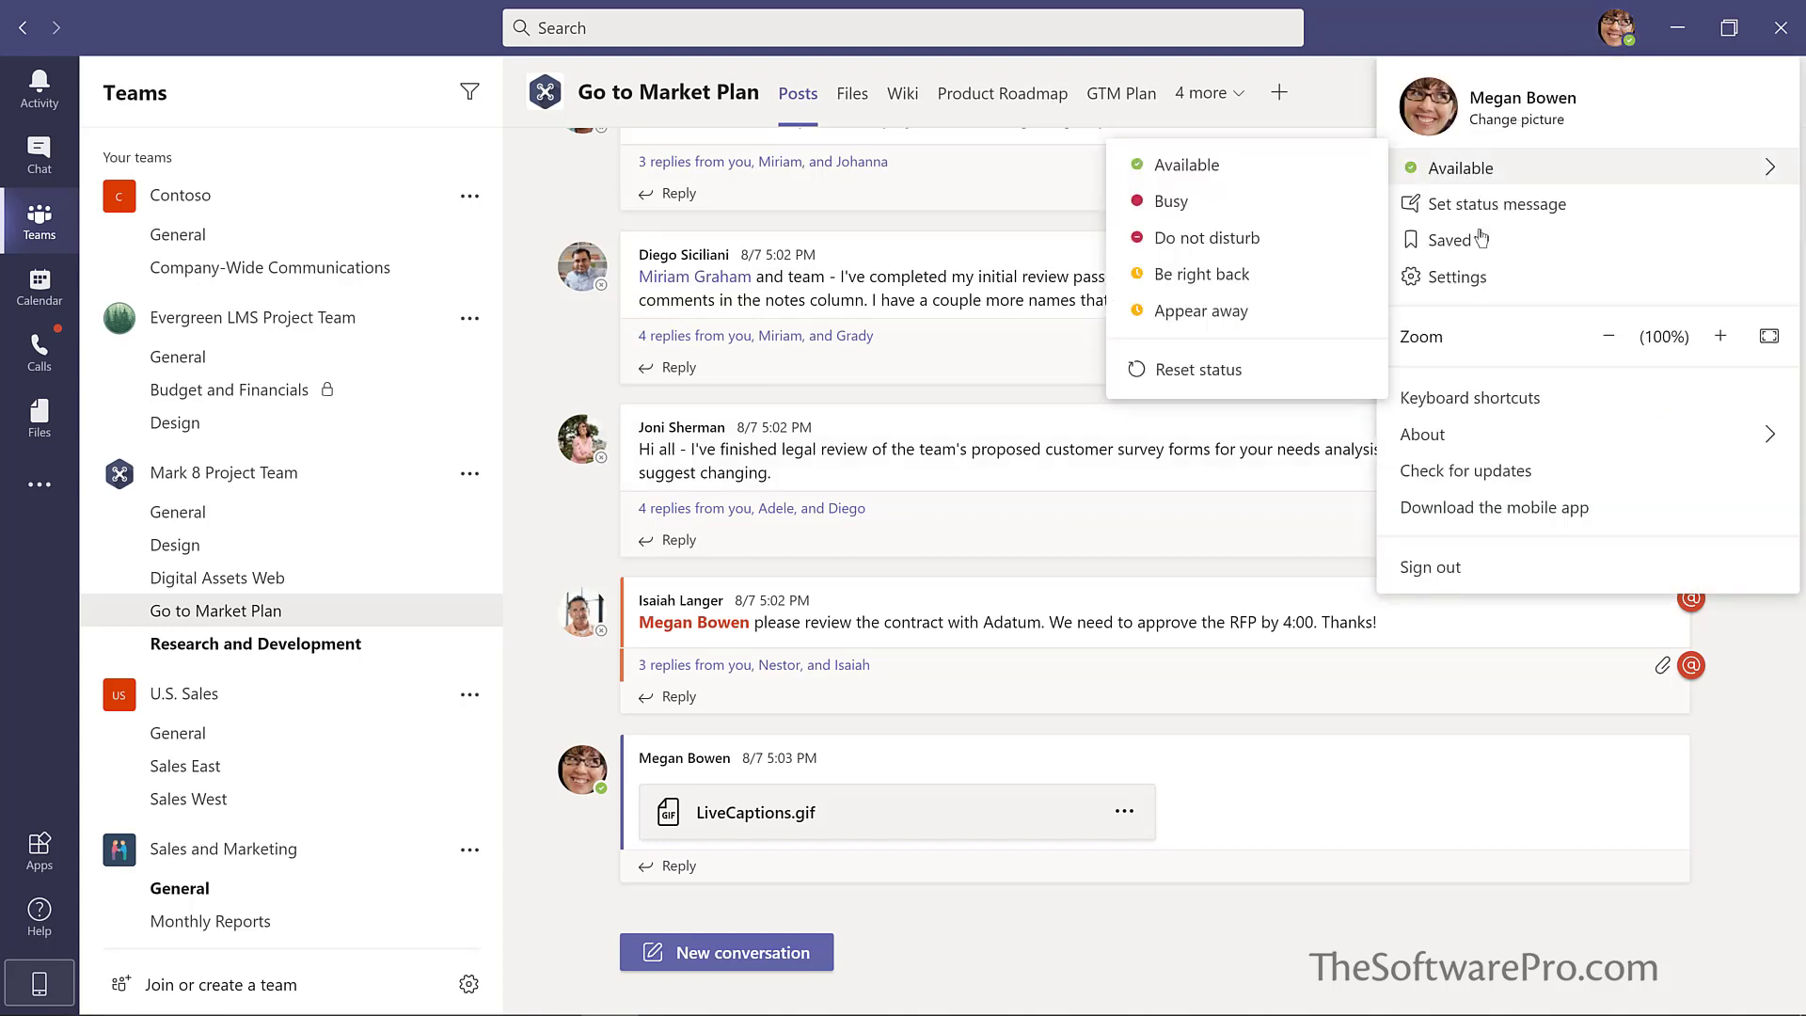
click(1450, 242)
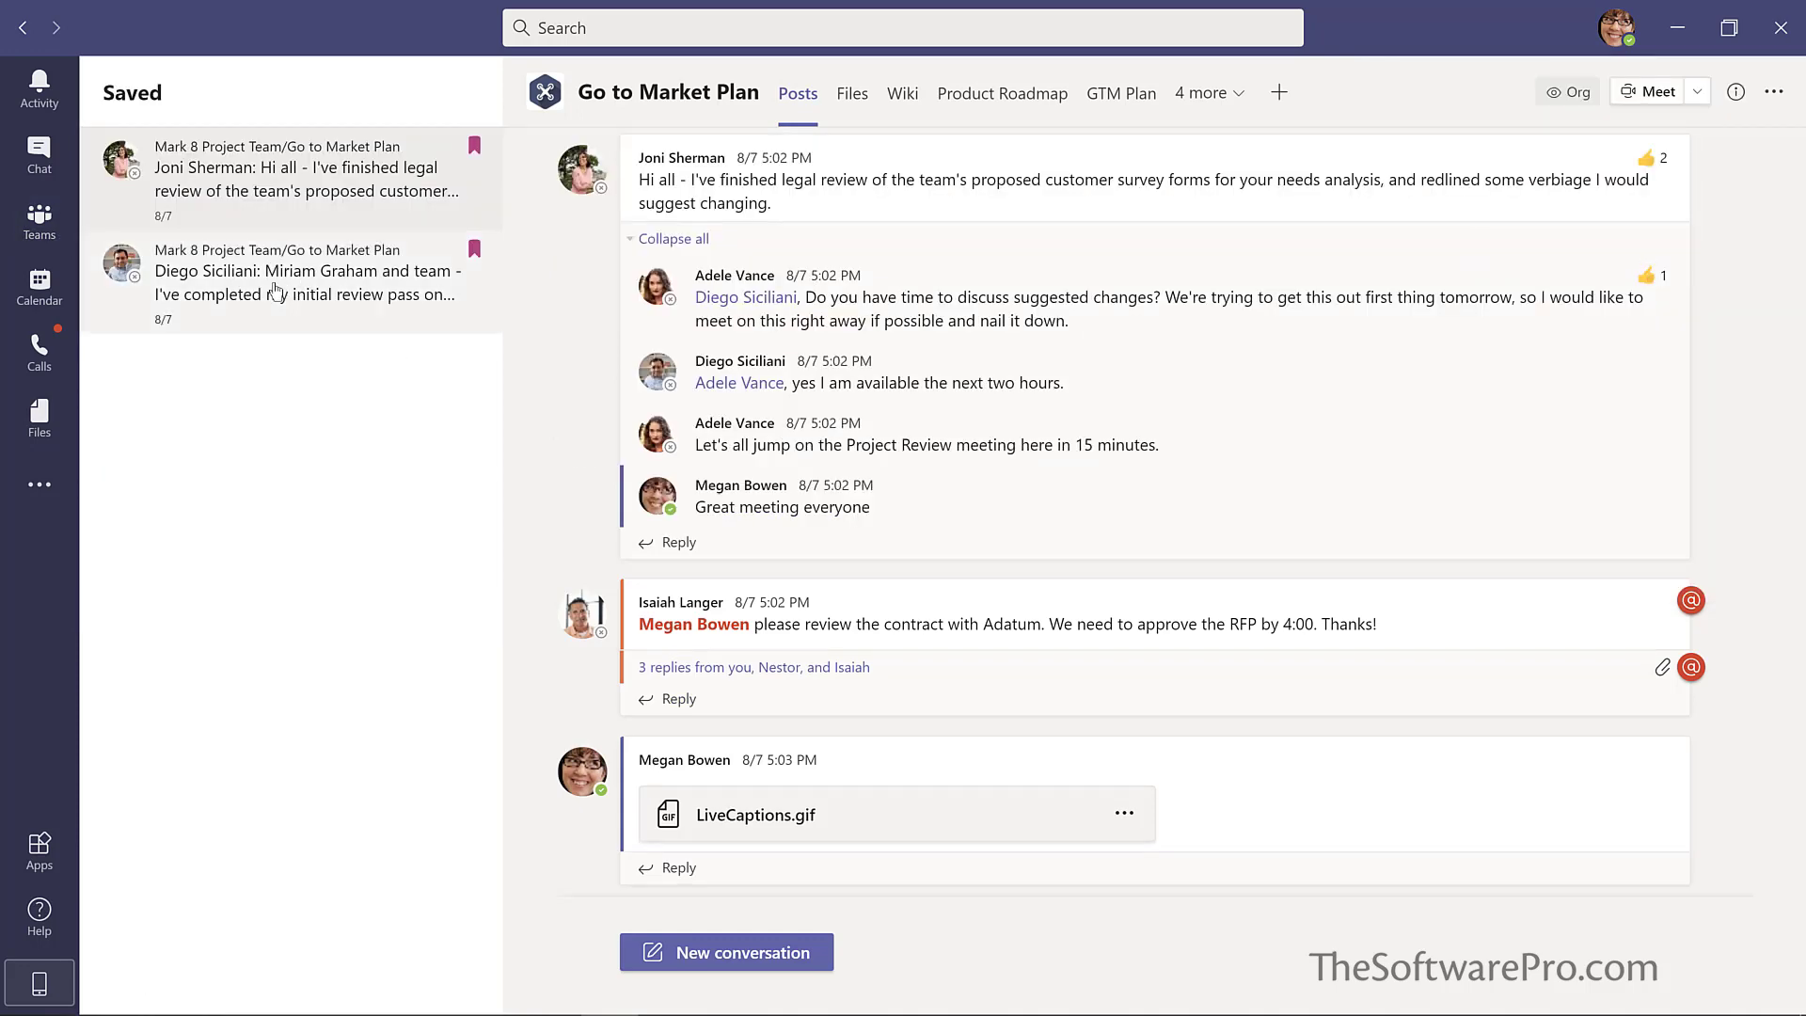
click(414, 272)
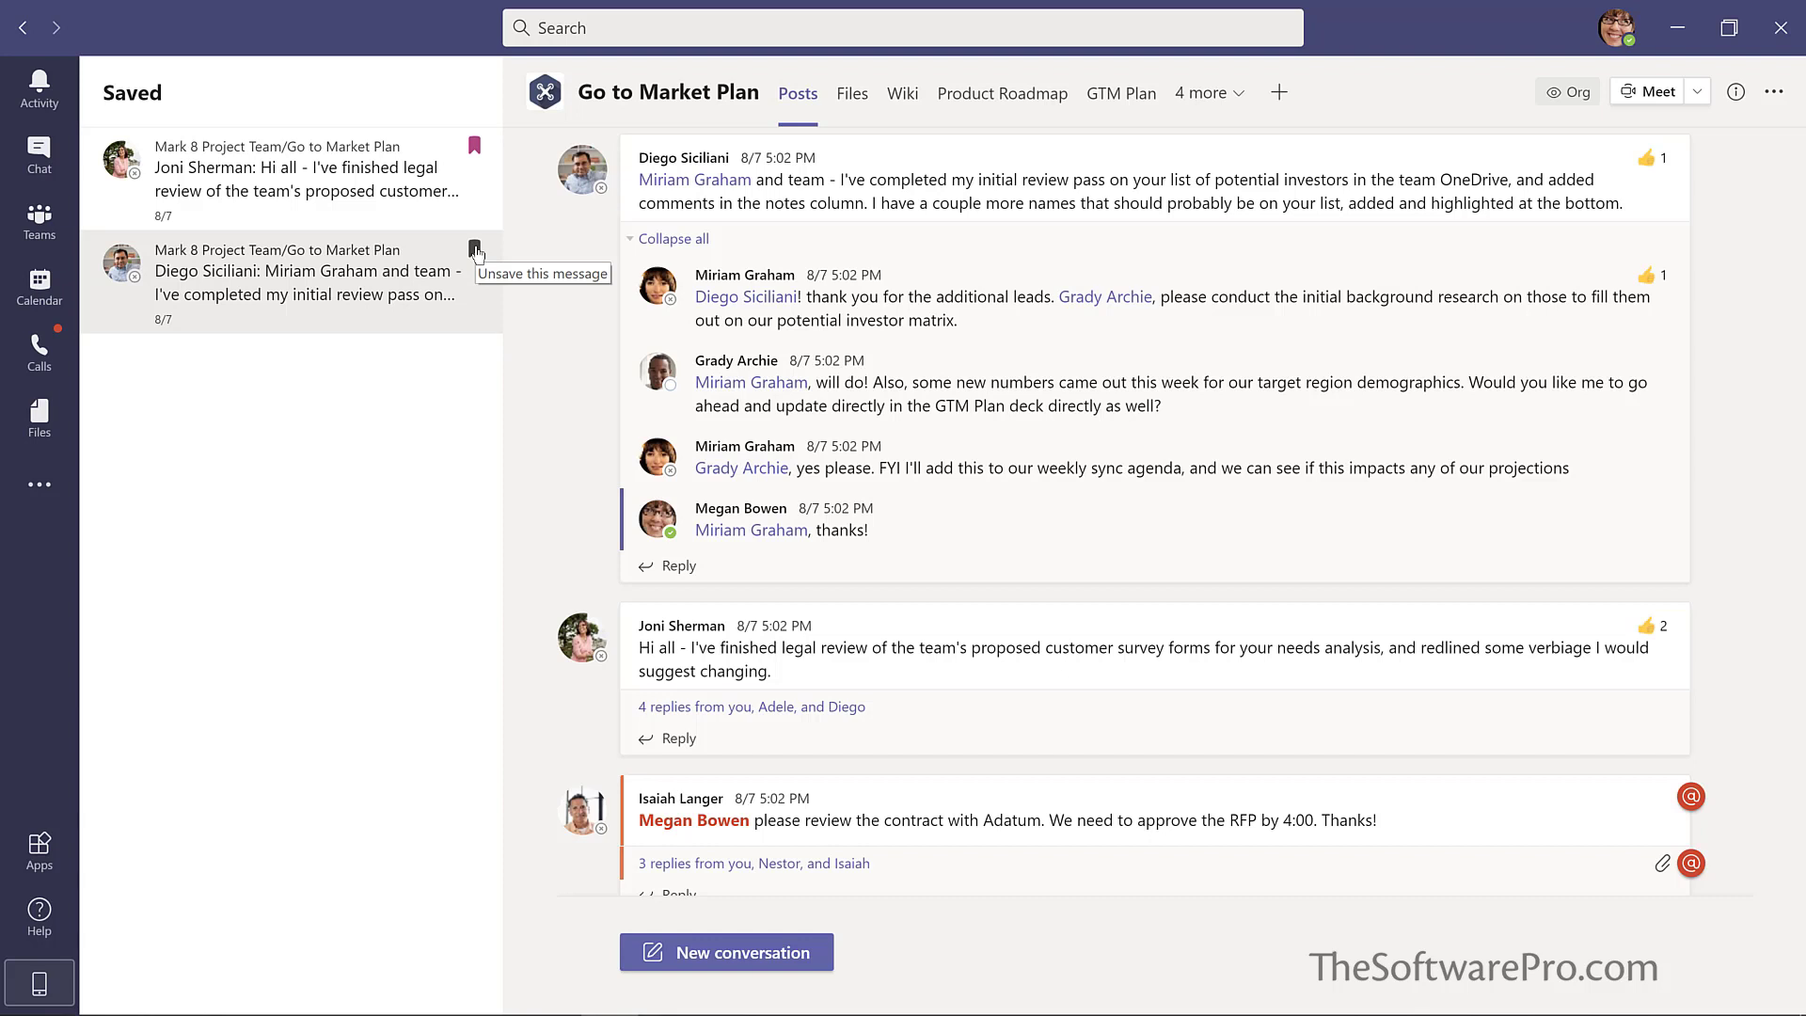
click(475, 249)
Step: From the Evergreen LMS Project Team's Design channel, reopen the saved list with the /saved command and unsave the potential investors message
click(193, 425)
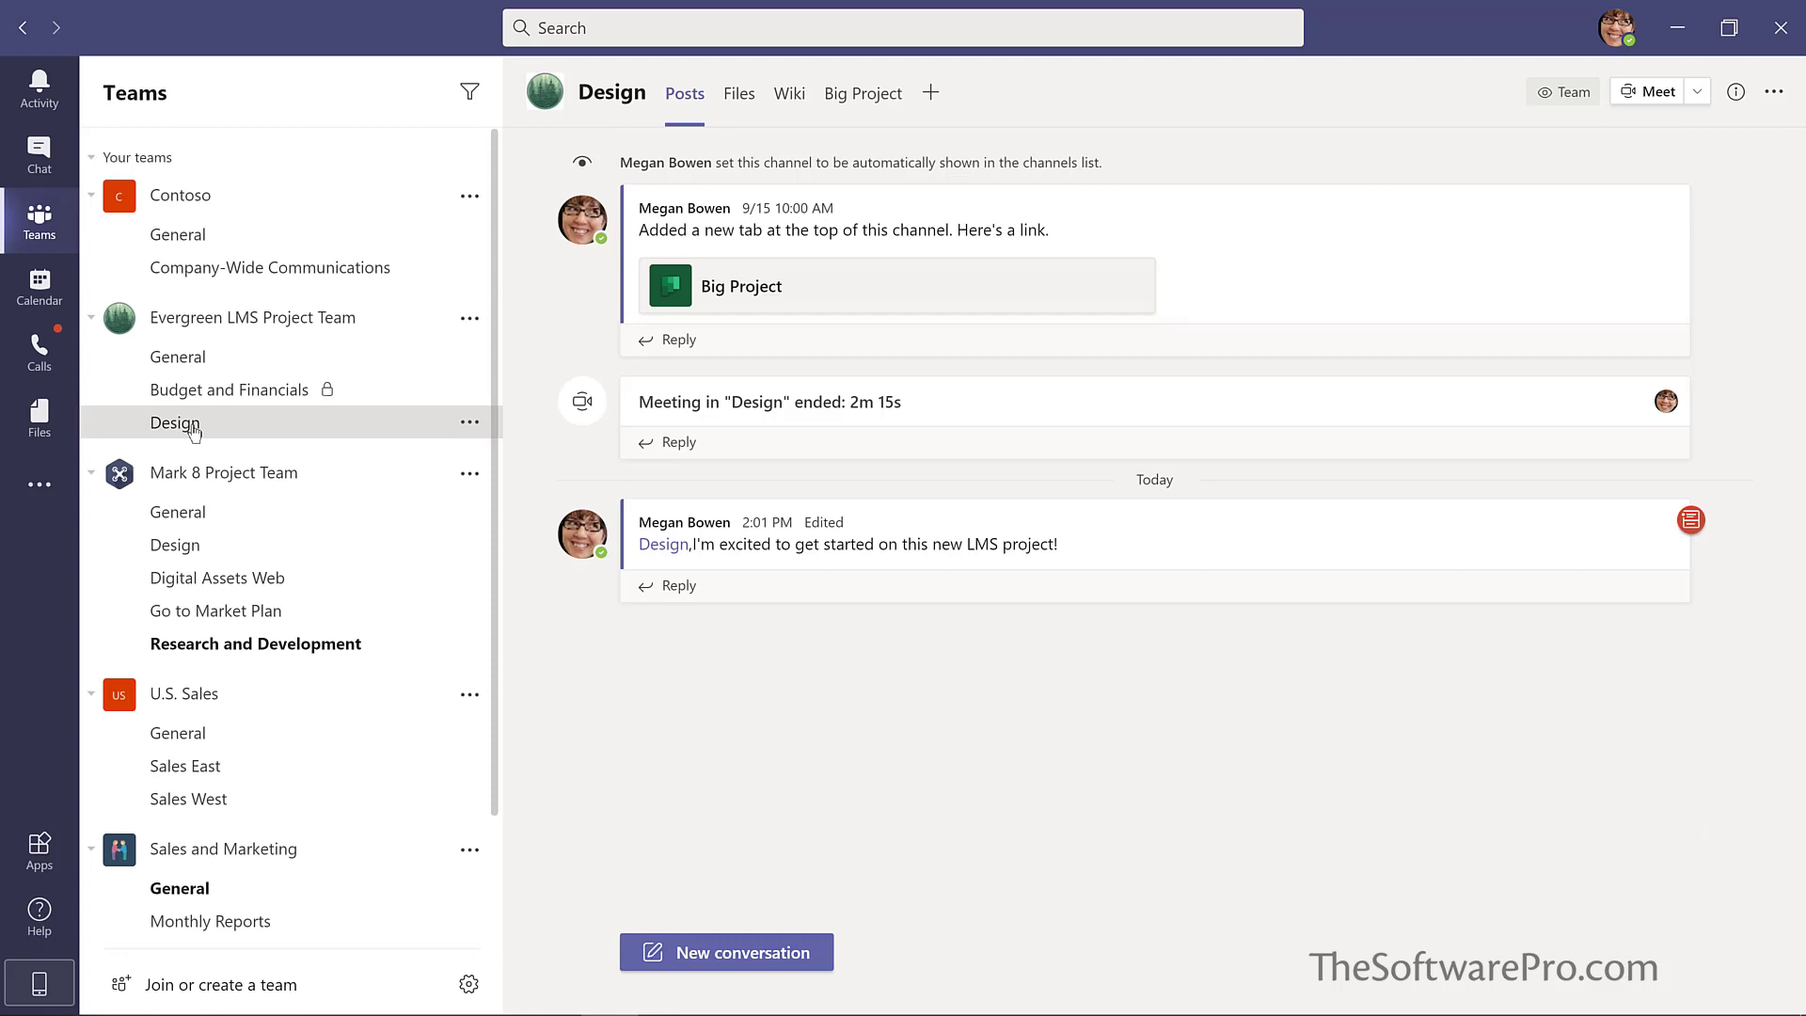
click(635, 25)
text(/saved)
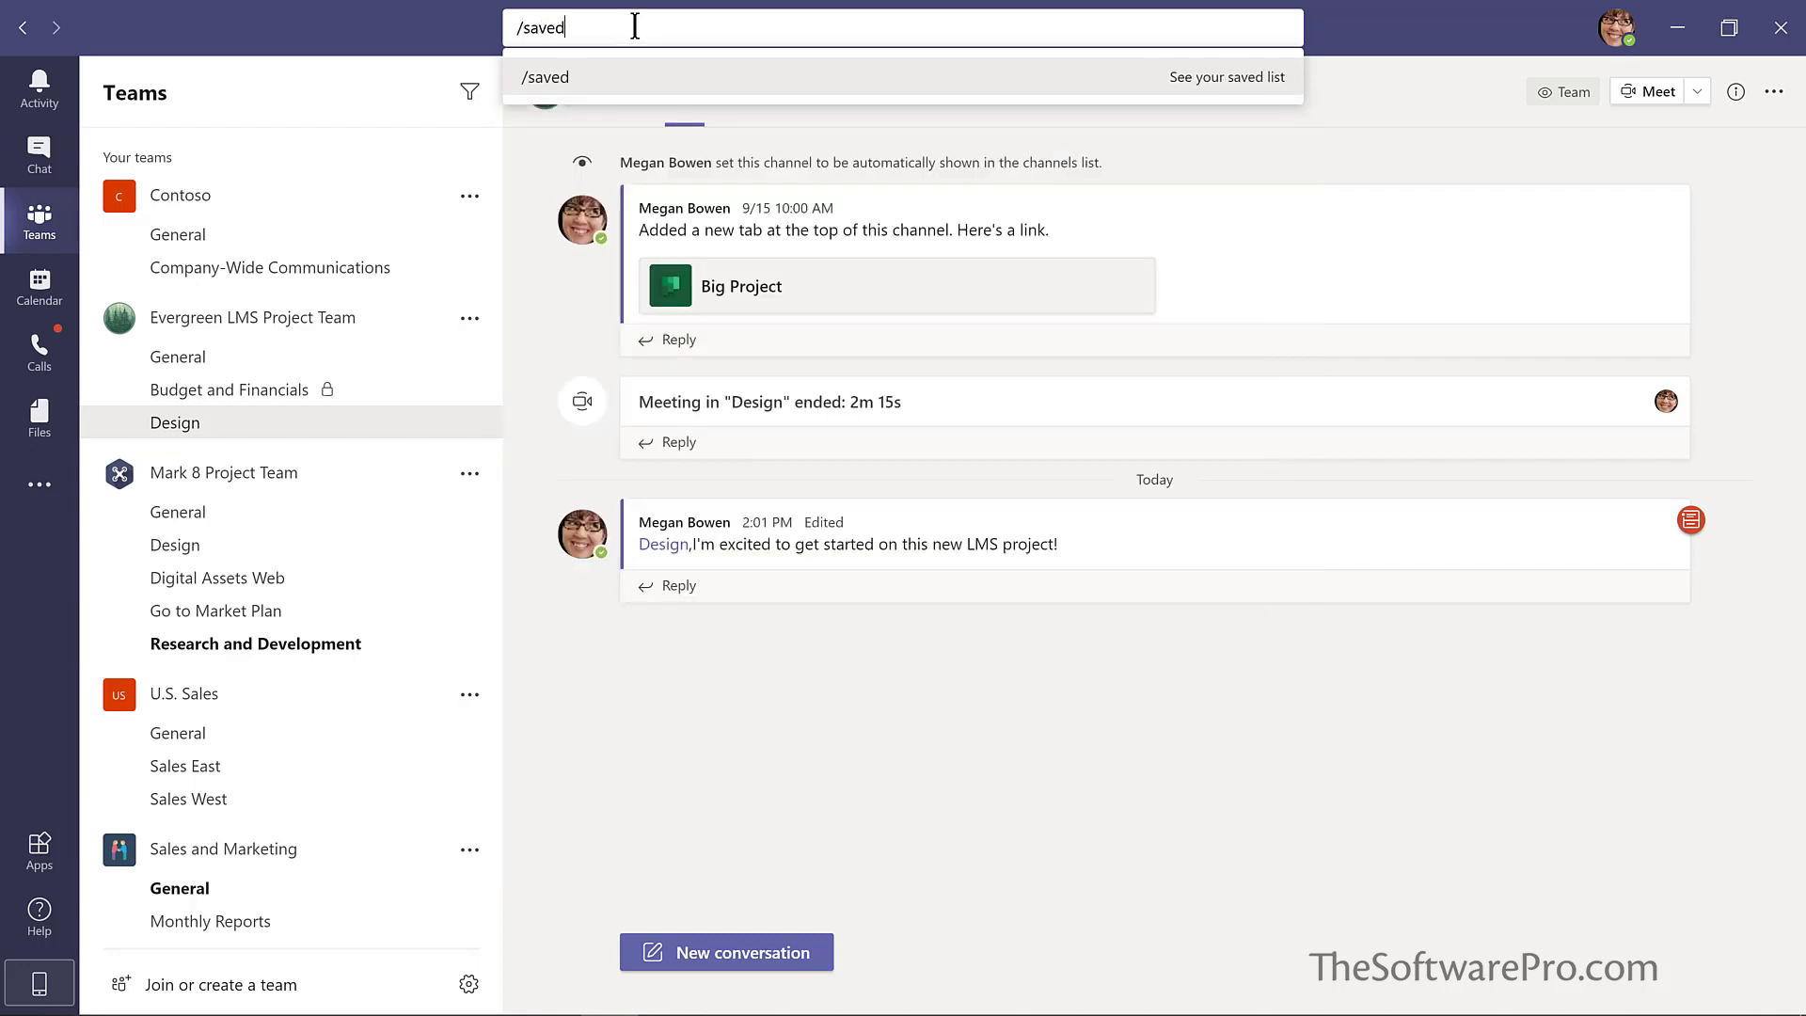
key(Return)
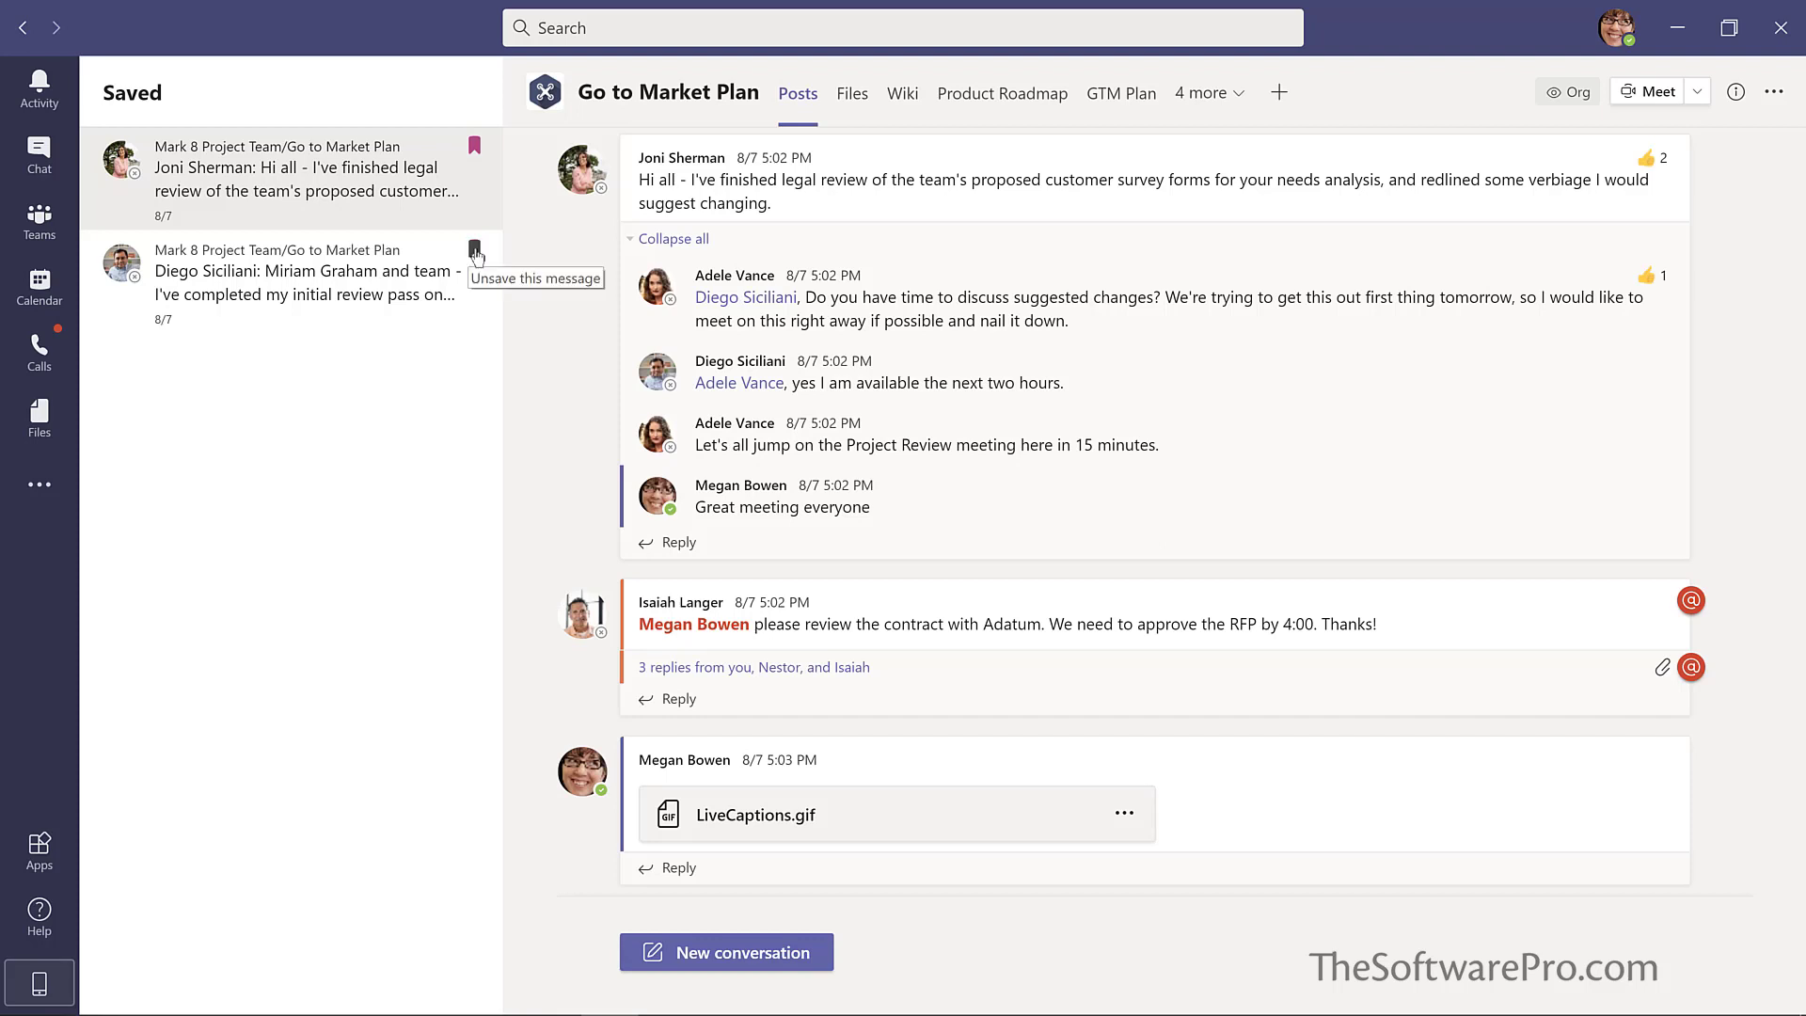
click(474, 250)
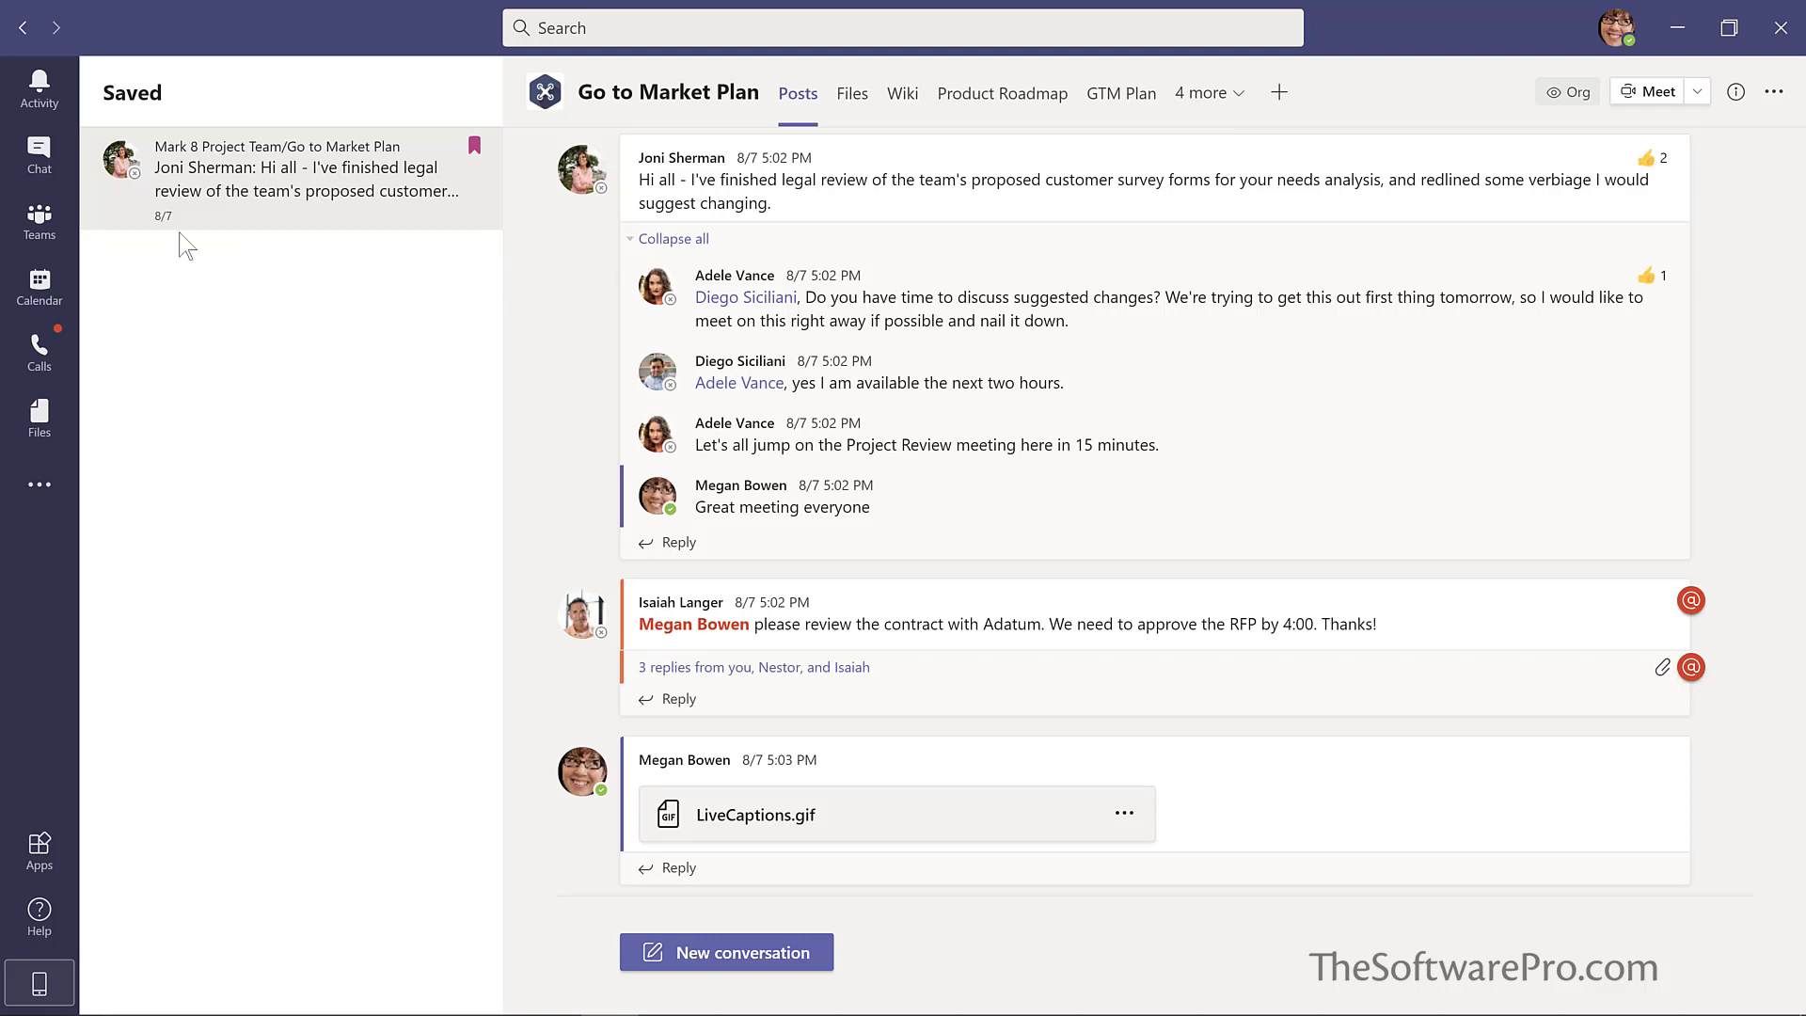
Step: Save the Adatum contract review message in the Go to Market Plan channel and unsave it again from its message options
click(47, 228)
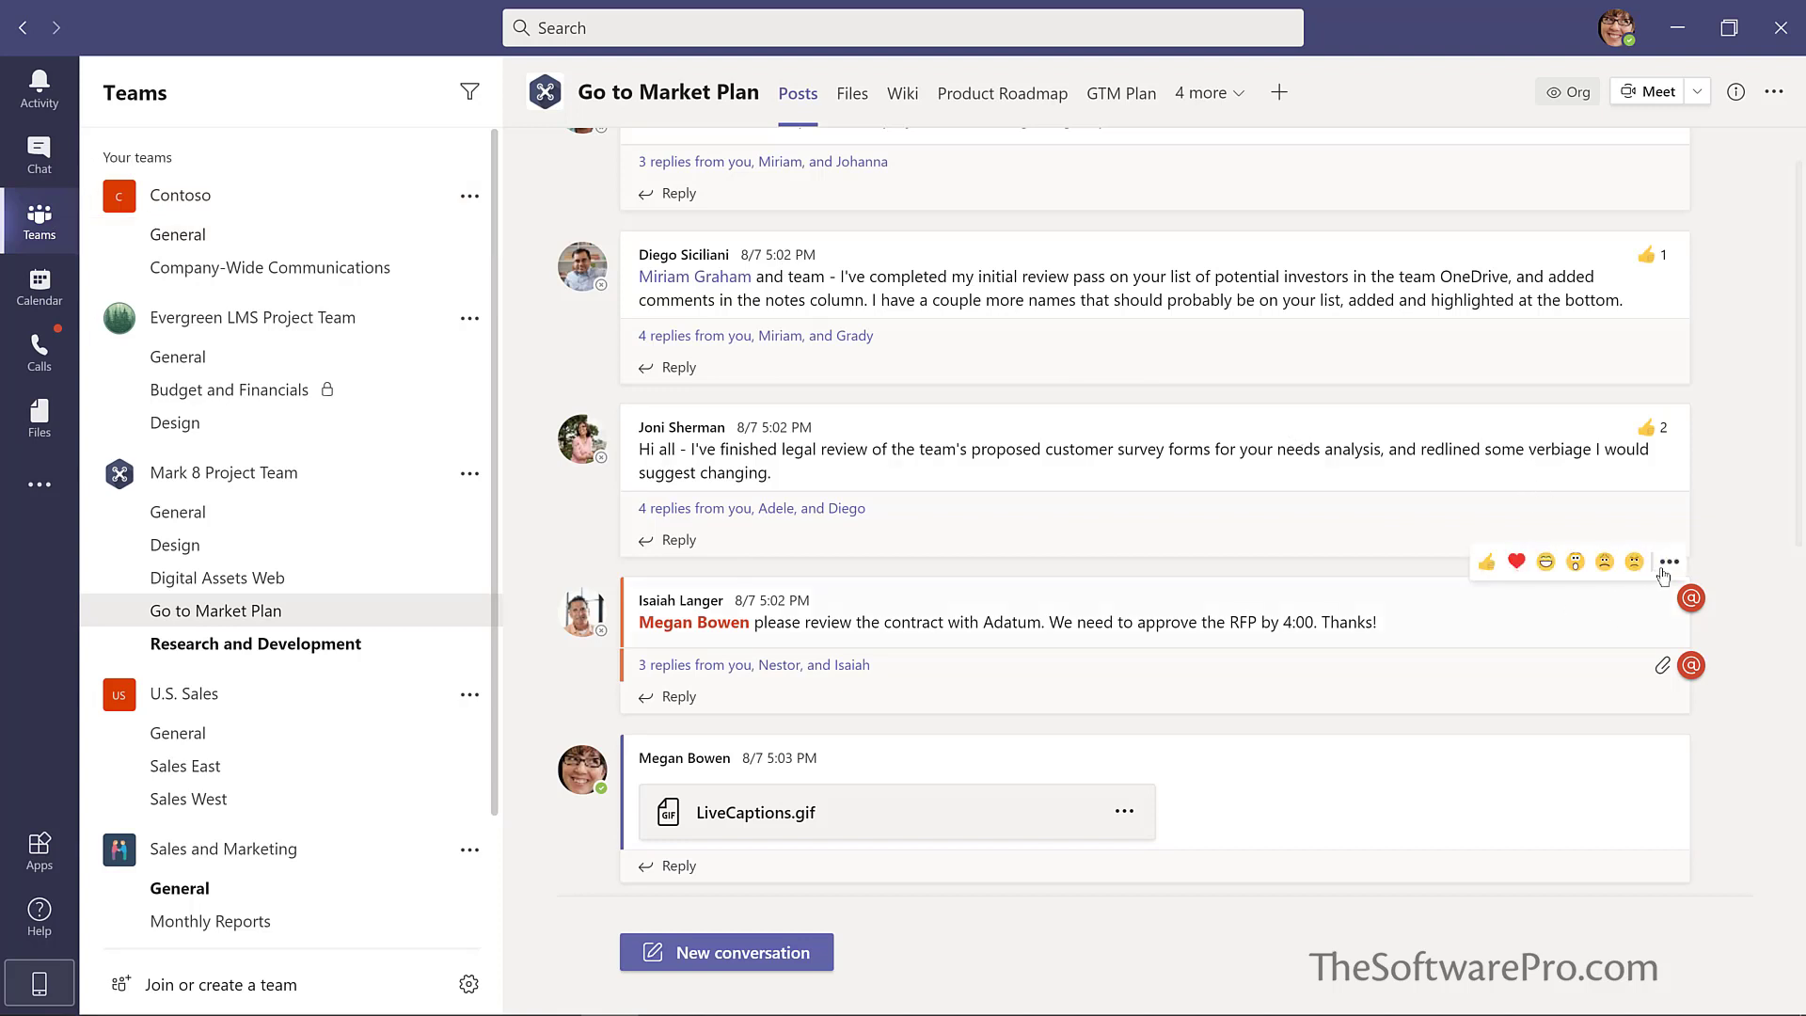
click(1666, 564)
click(1586, 614)
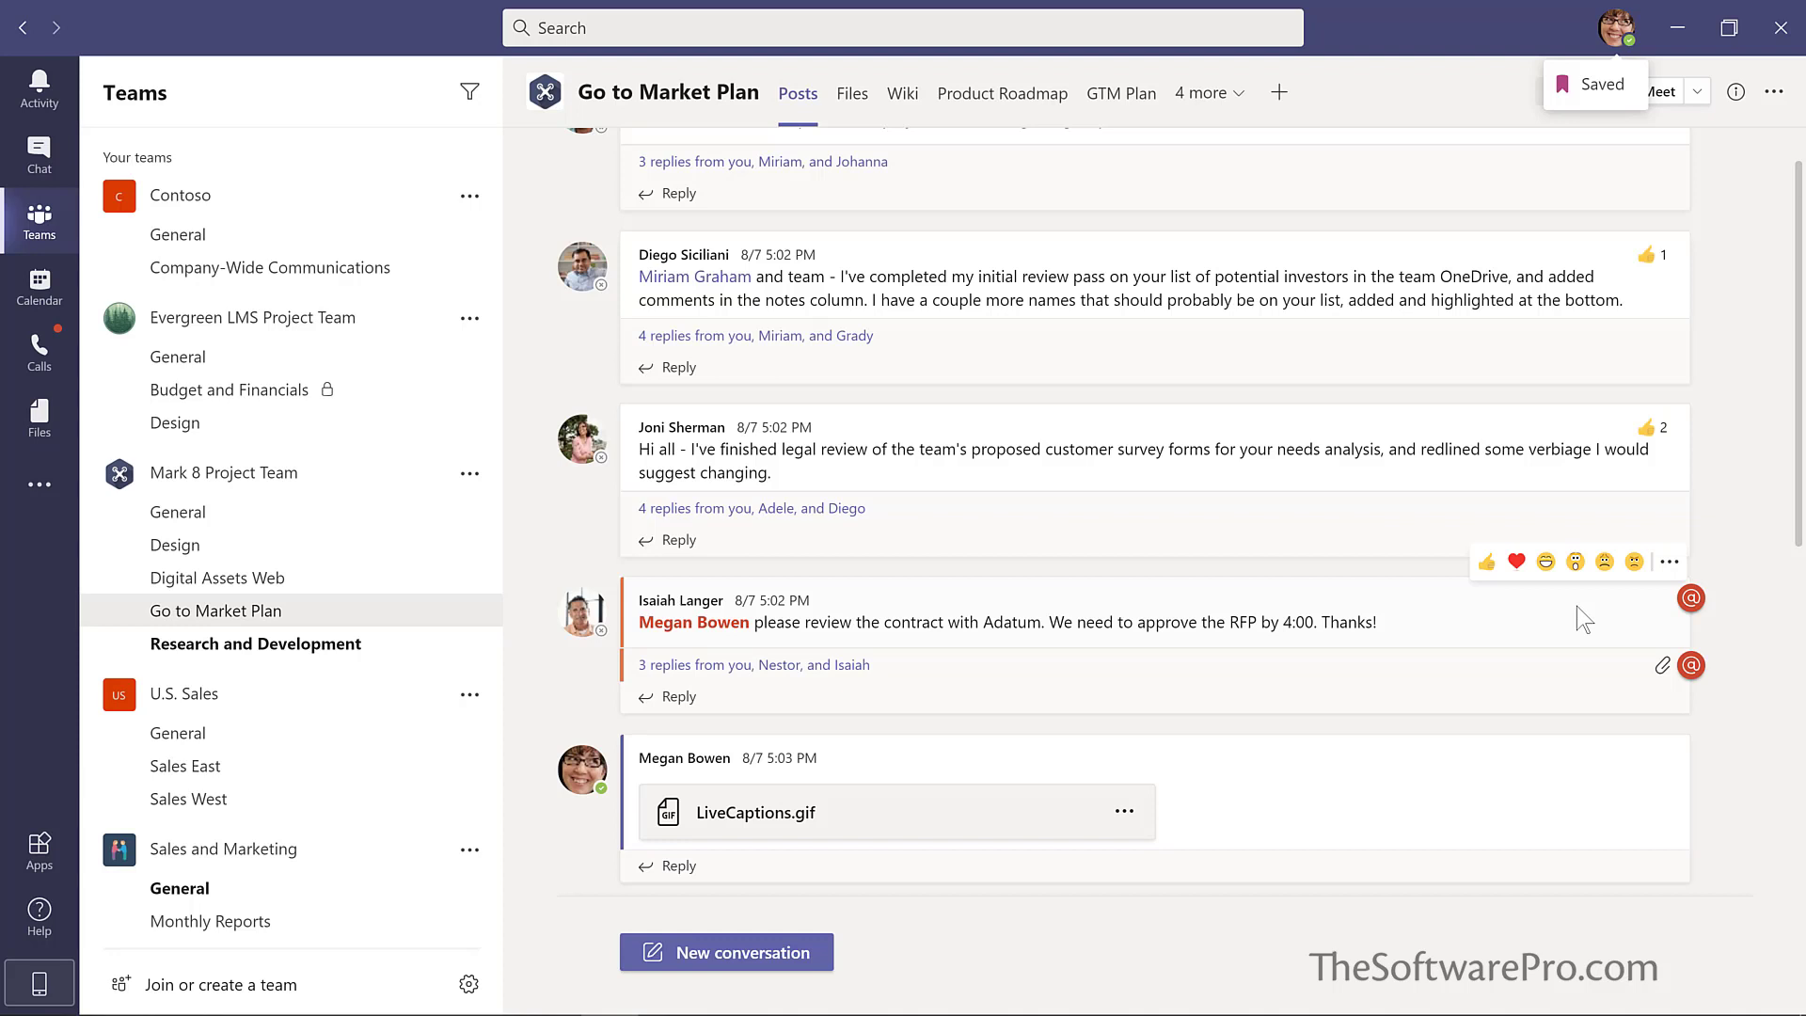
click(1670, 564)
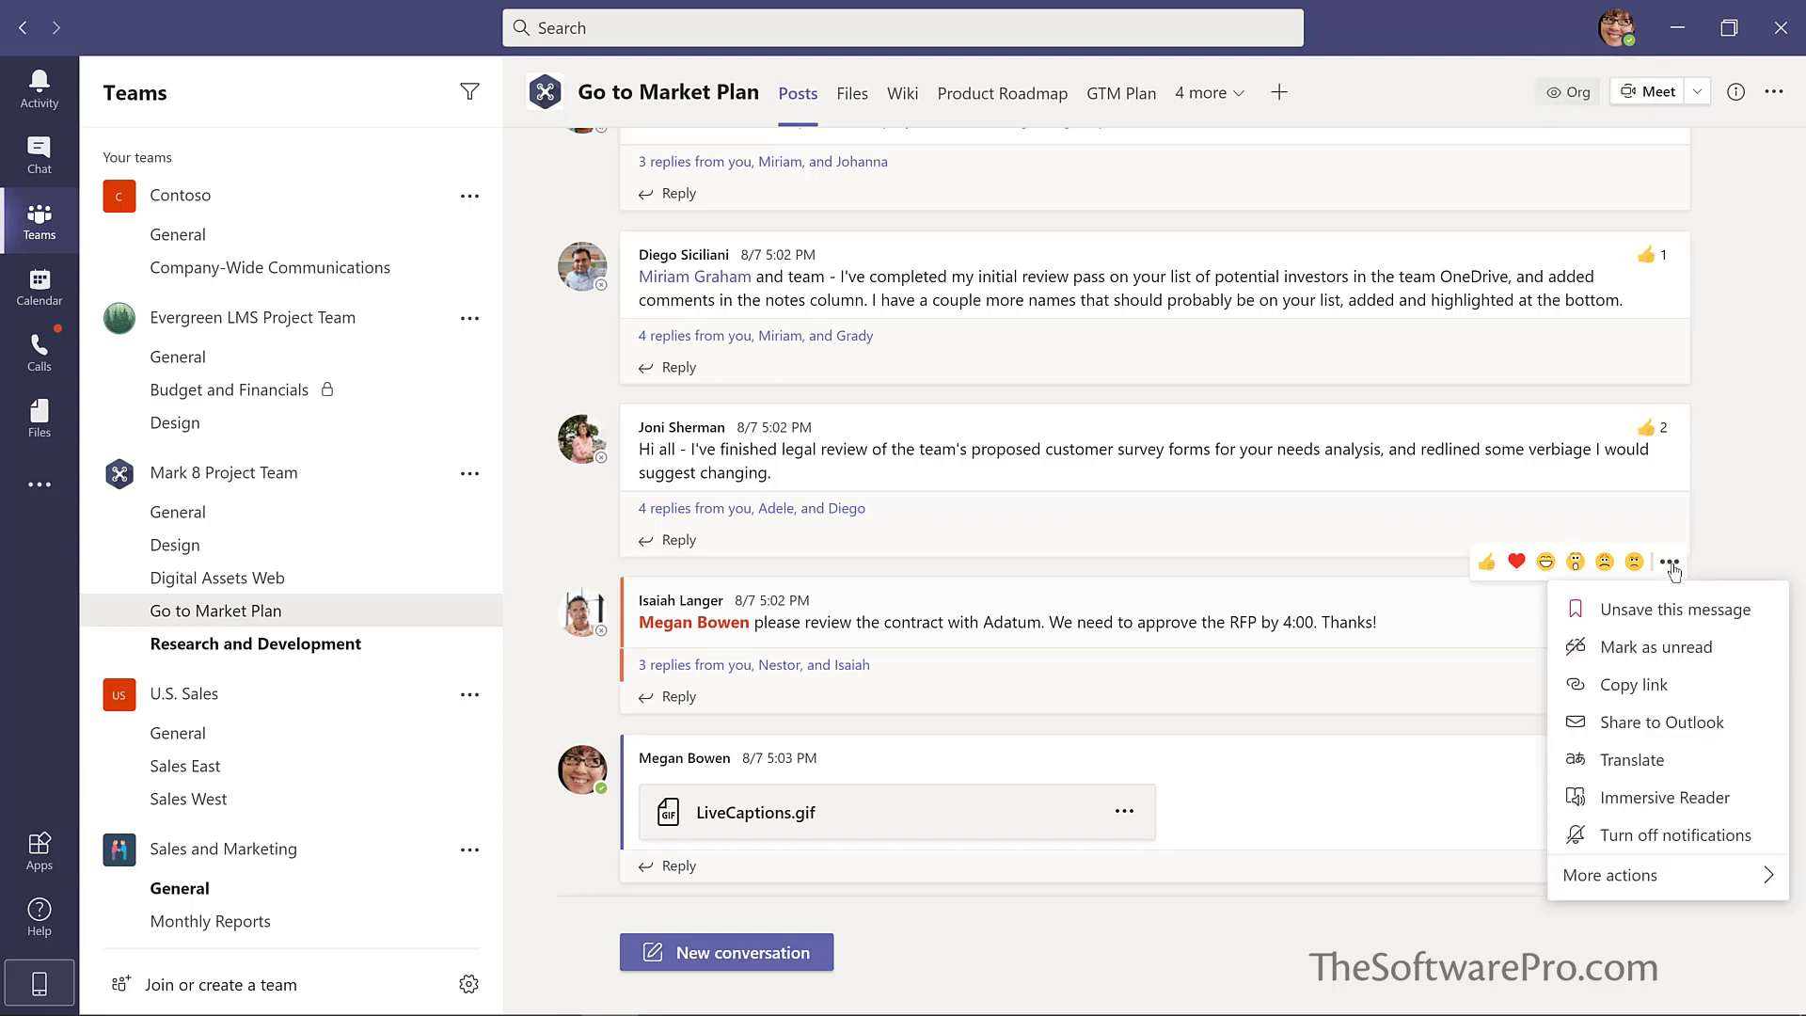
click(1648, 613)
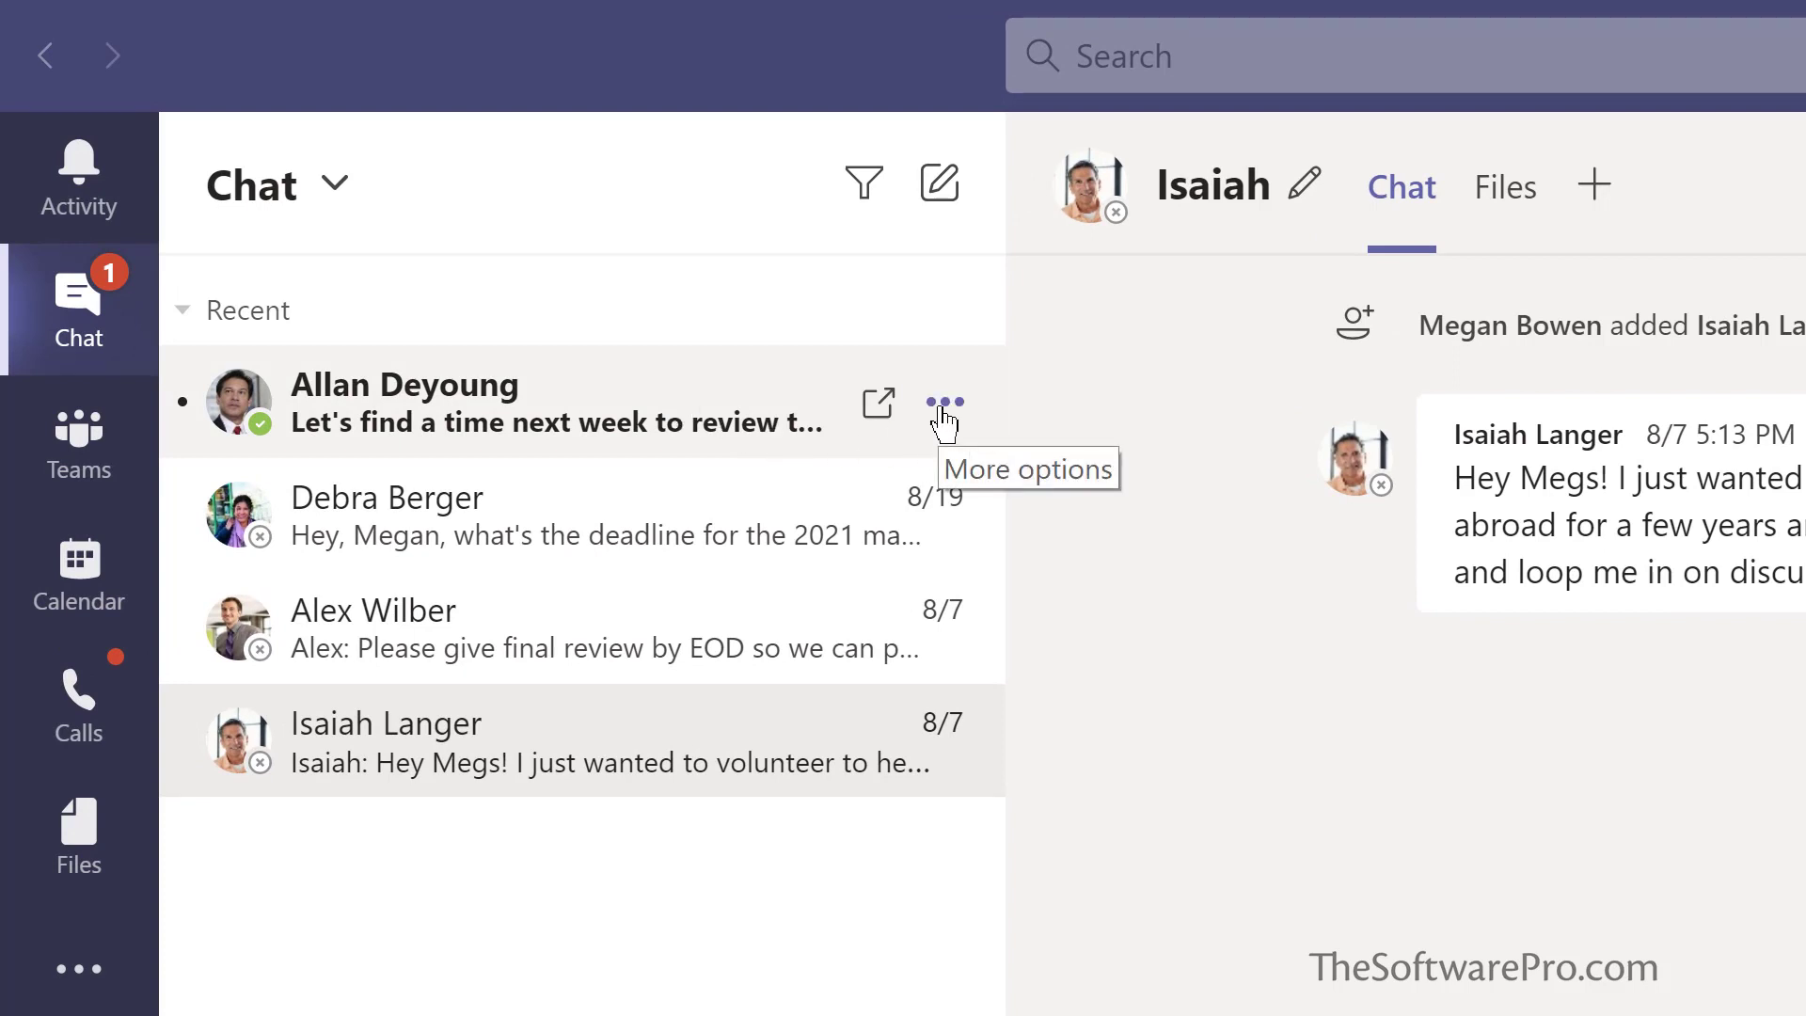
Step: Pin the unread chat about finding a time next week and move the pinned volunteering chat above it
click(945, 403)
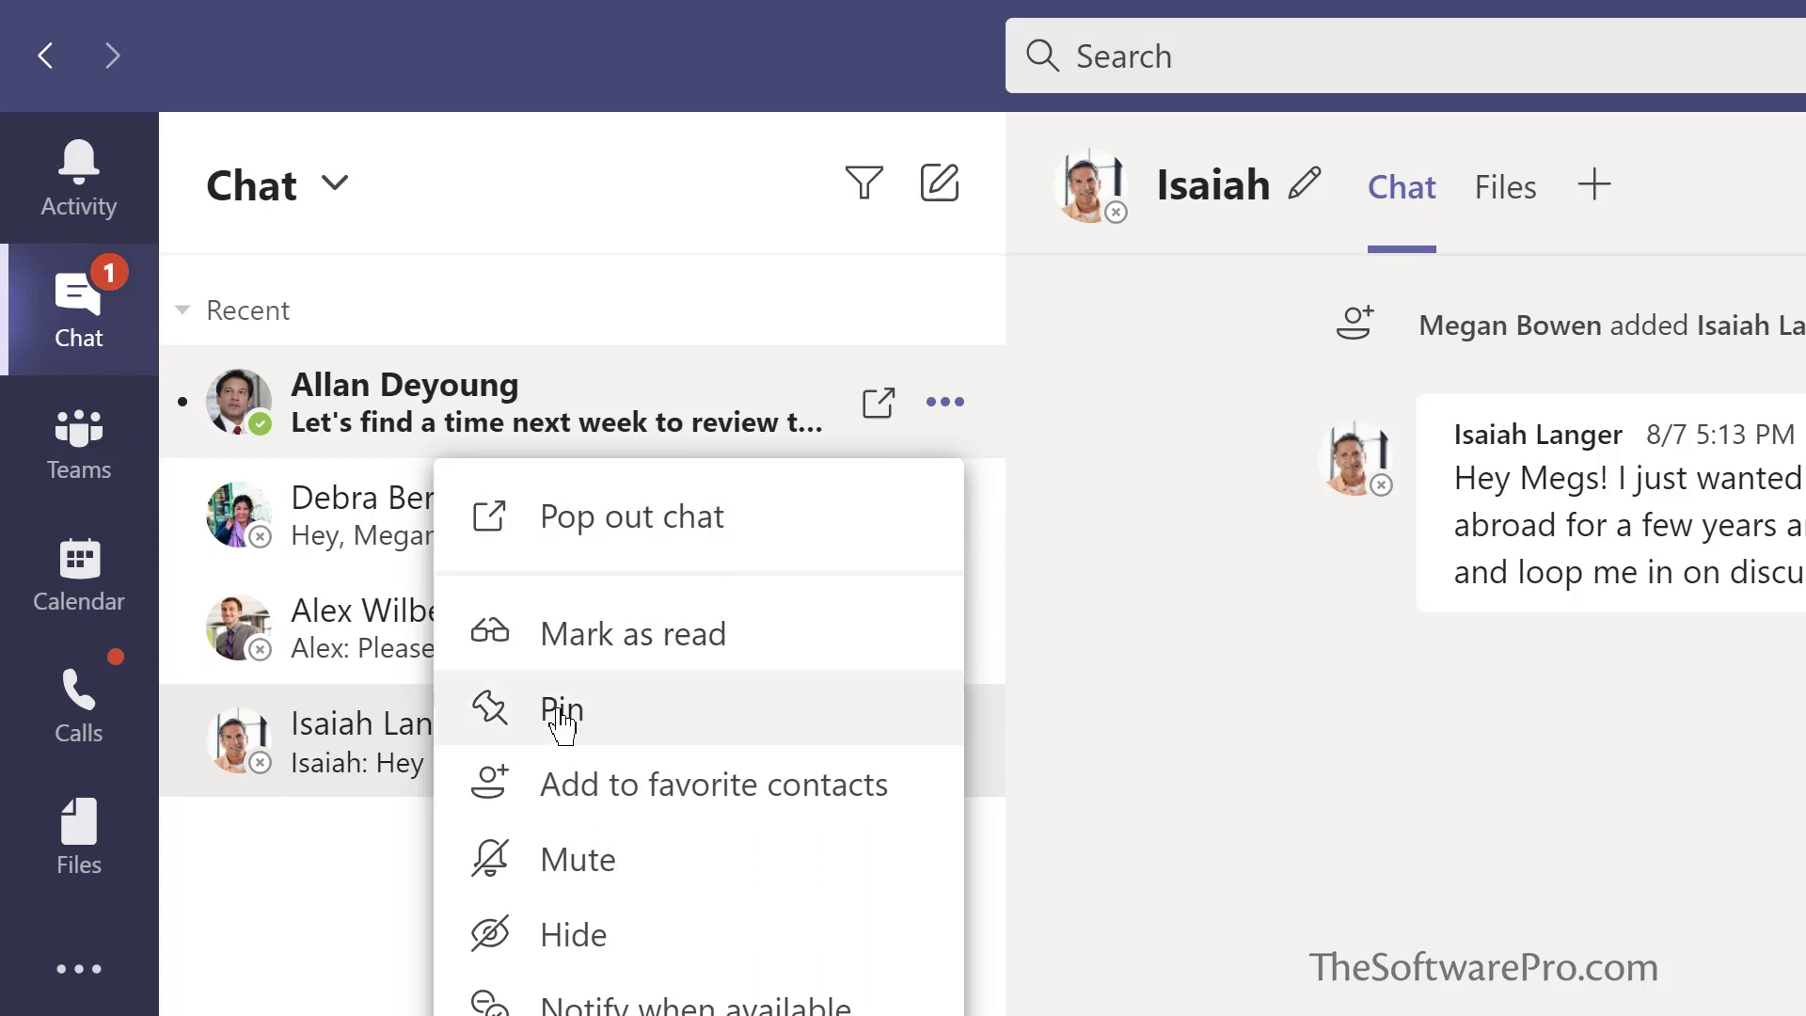
click(562, 717)
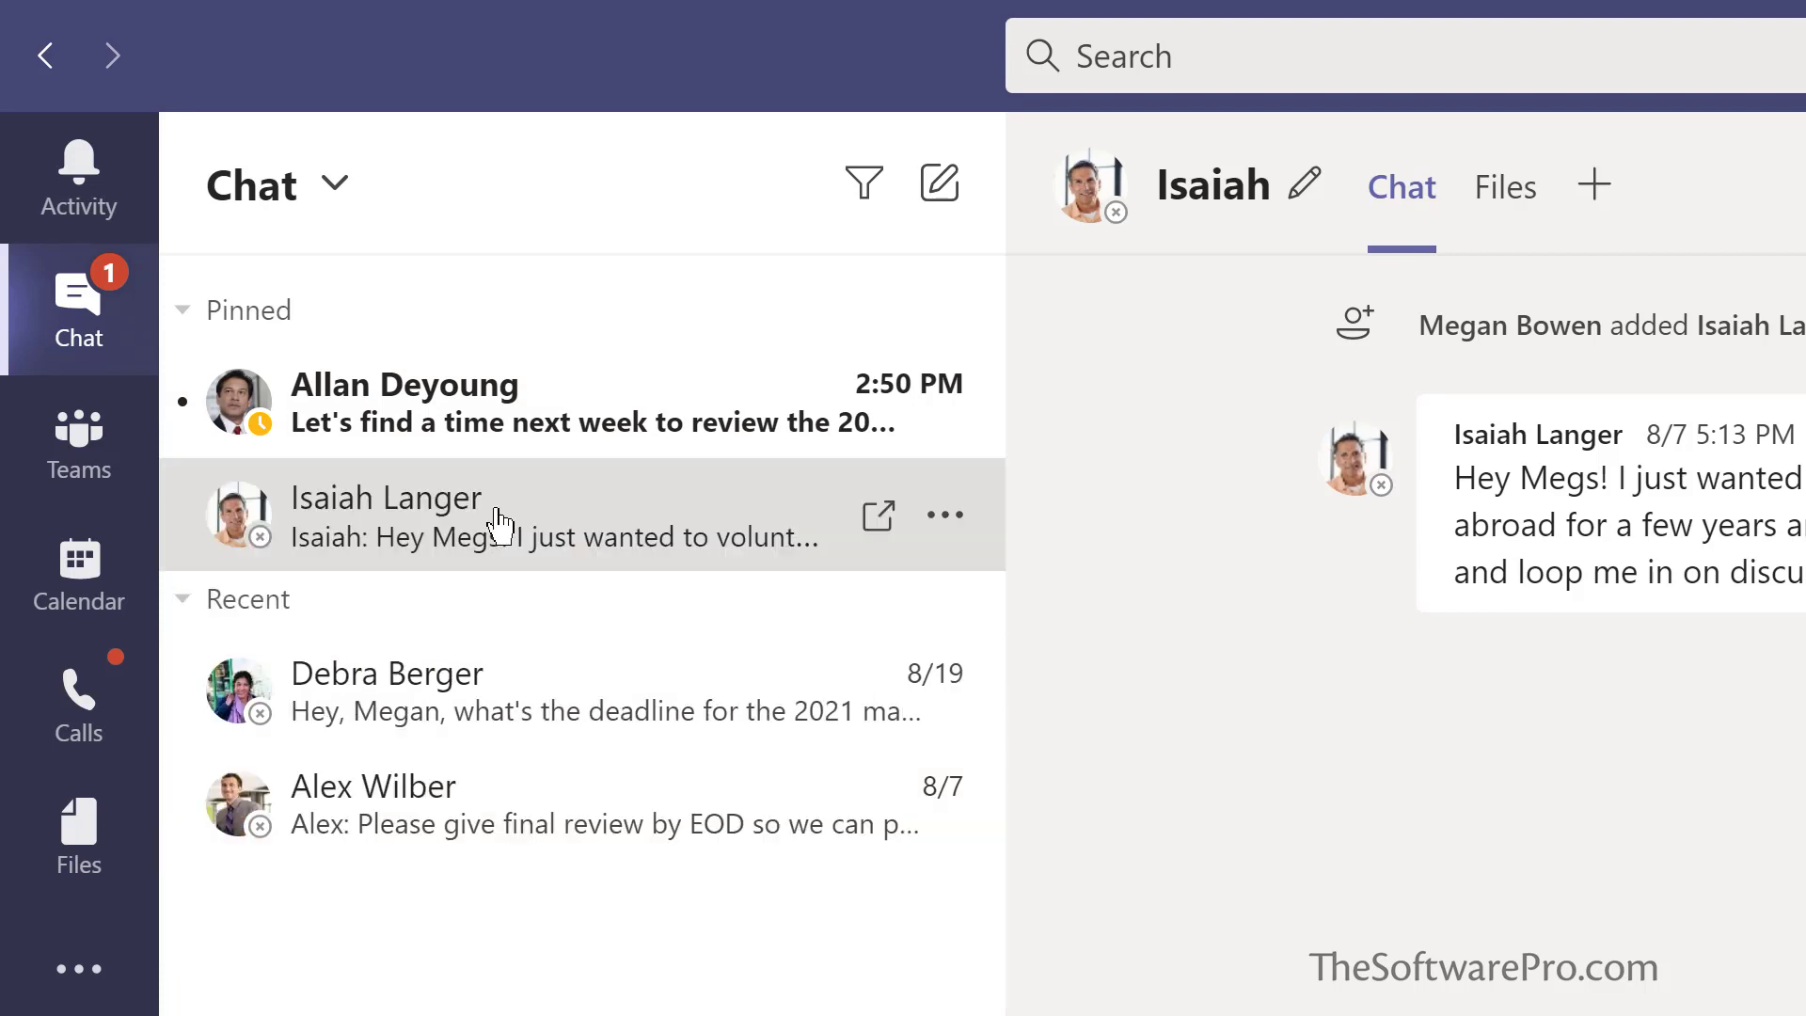
drag(499, 525, 508, 389)
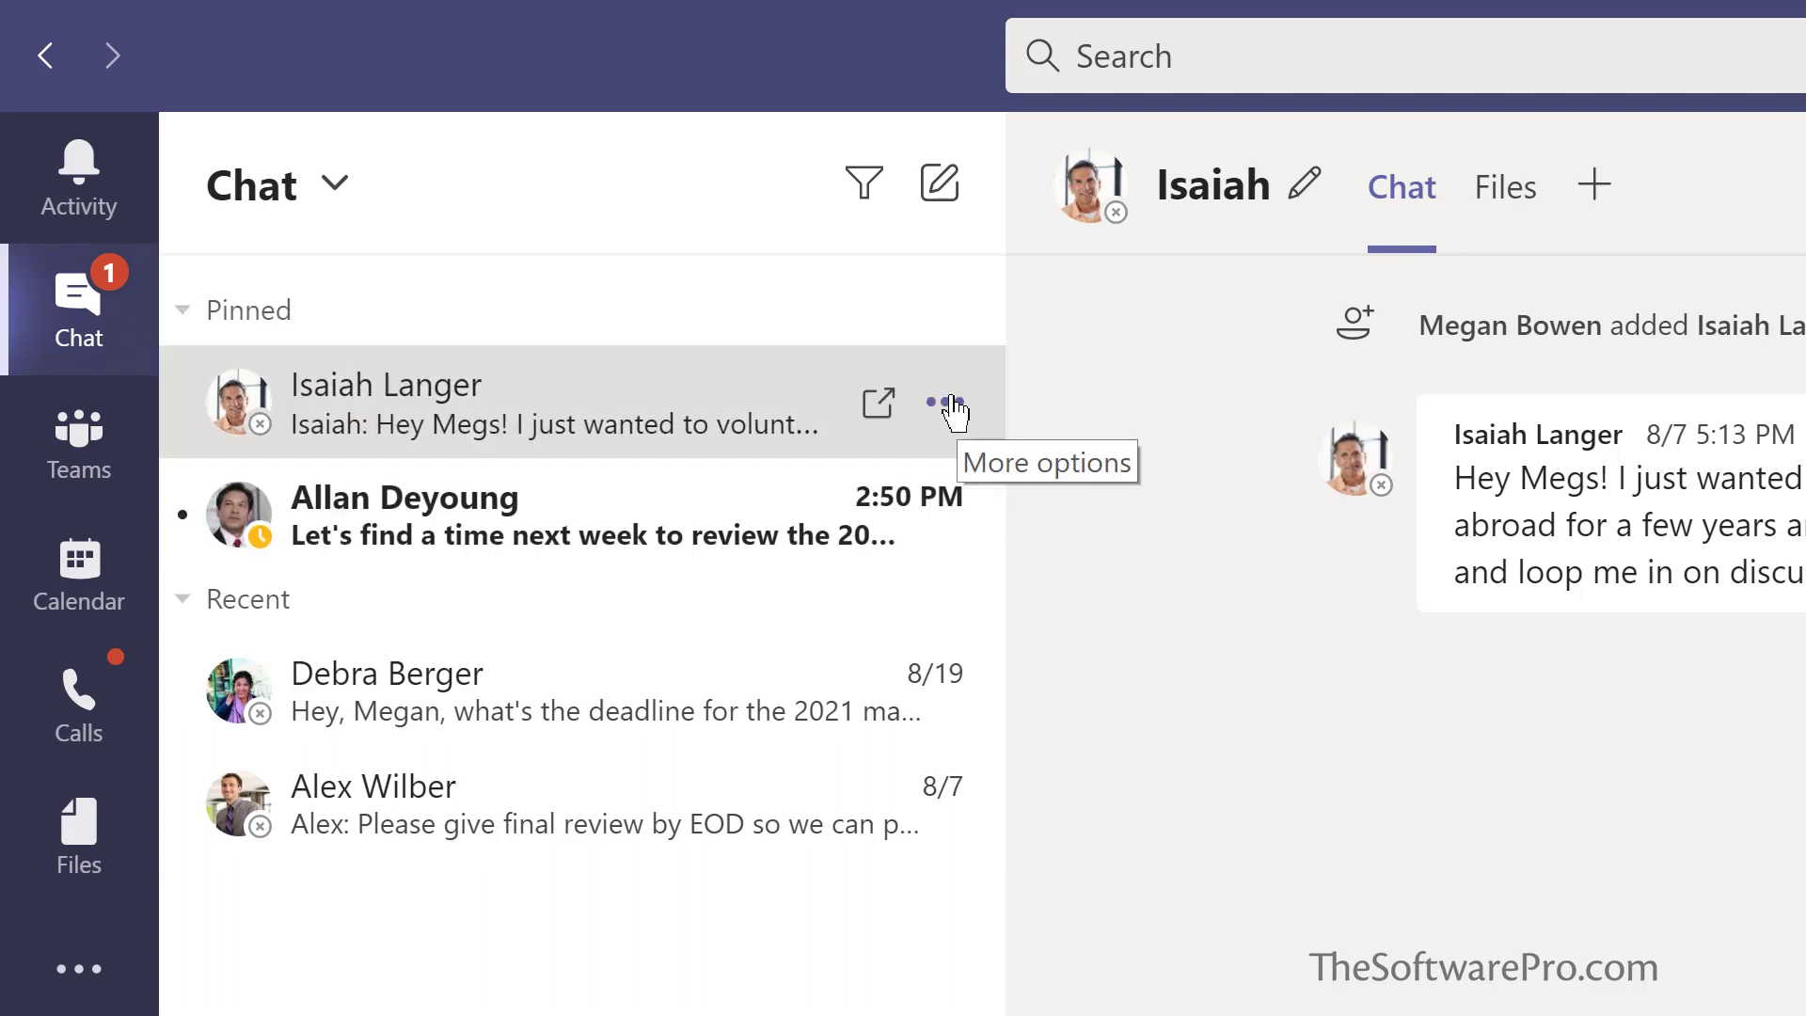
Step: Unpin the volunteering chat from the pinned chats
click(948, 404)
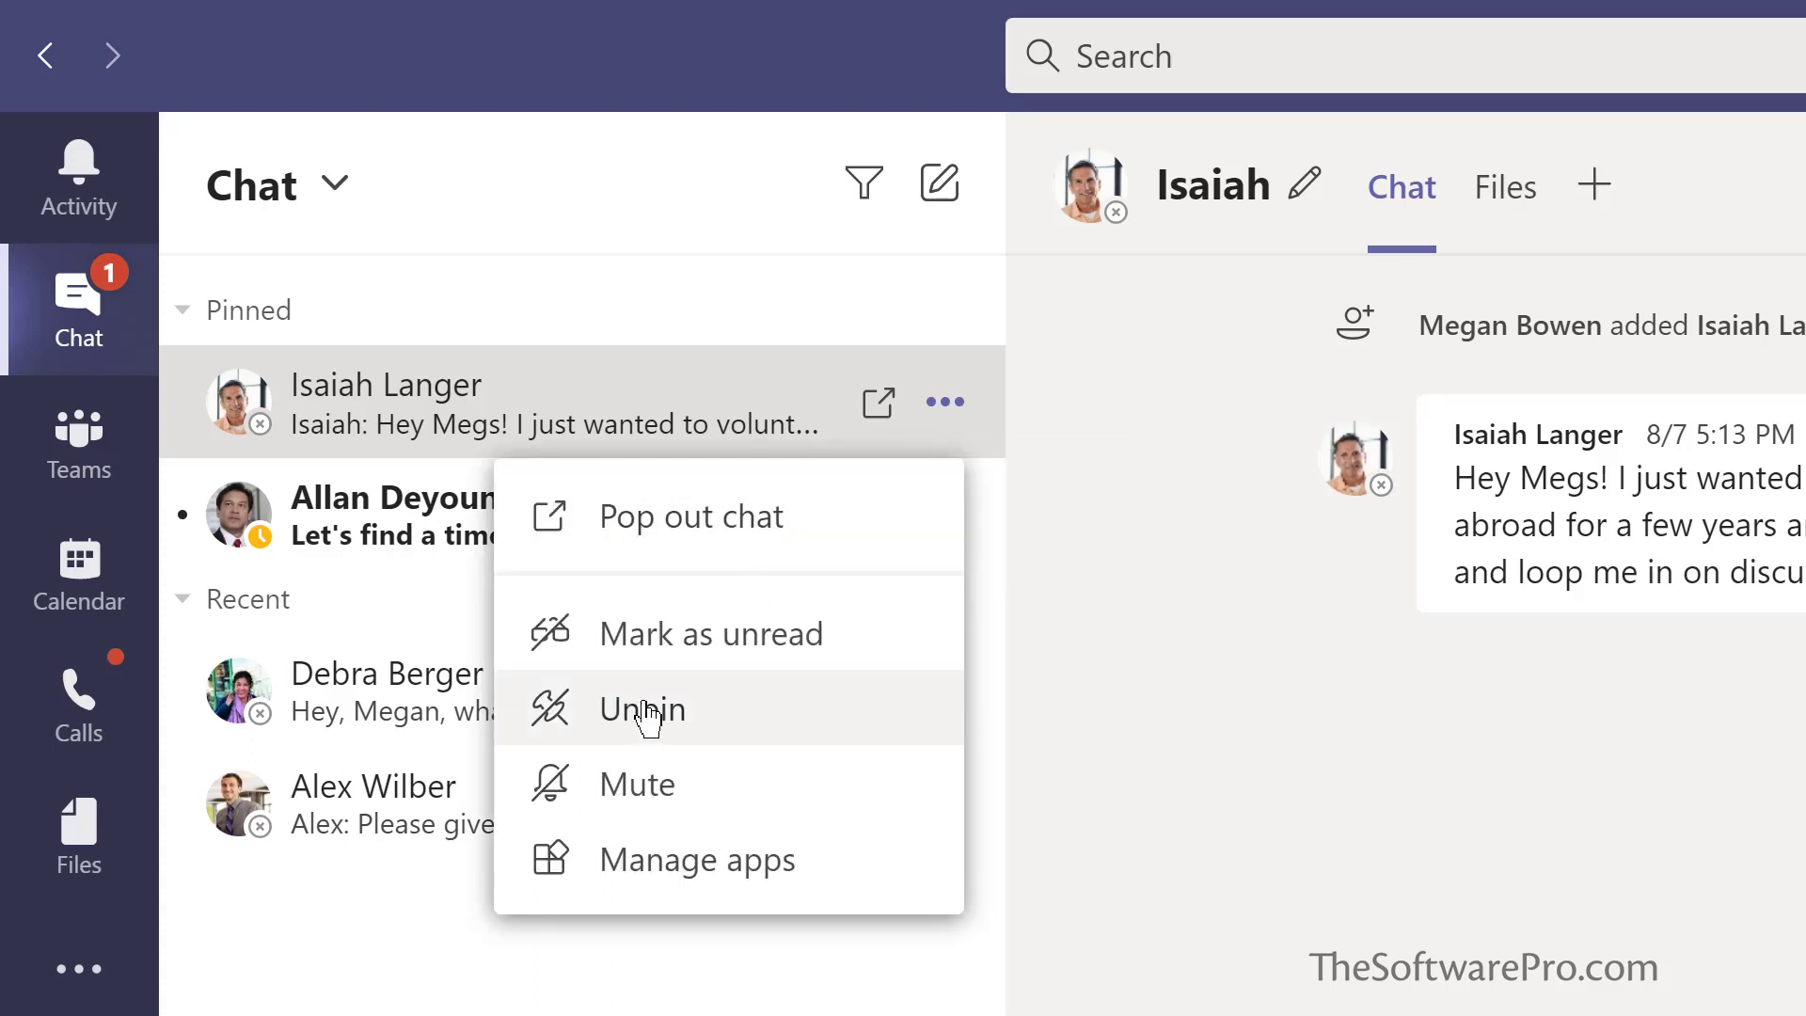
click(647, 714)
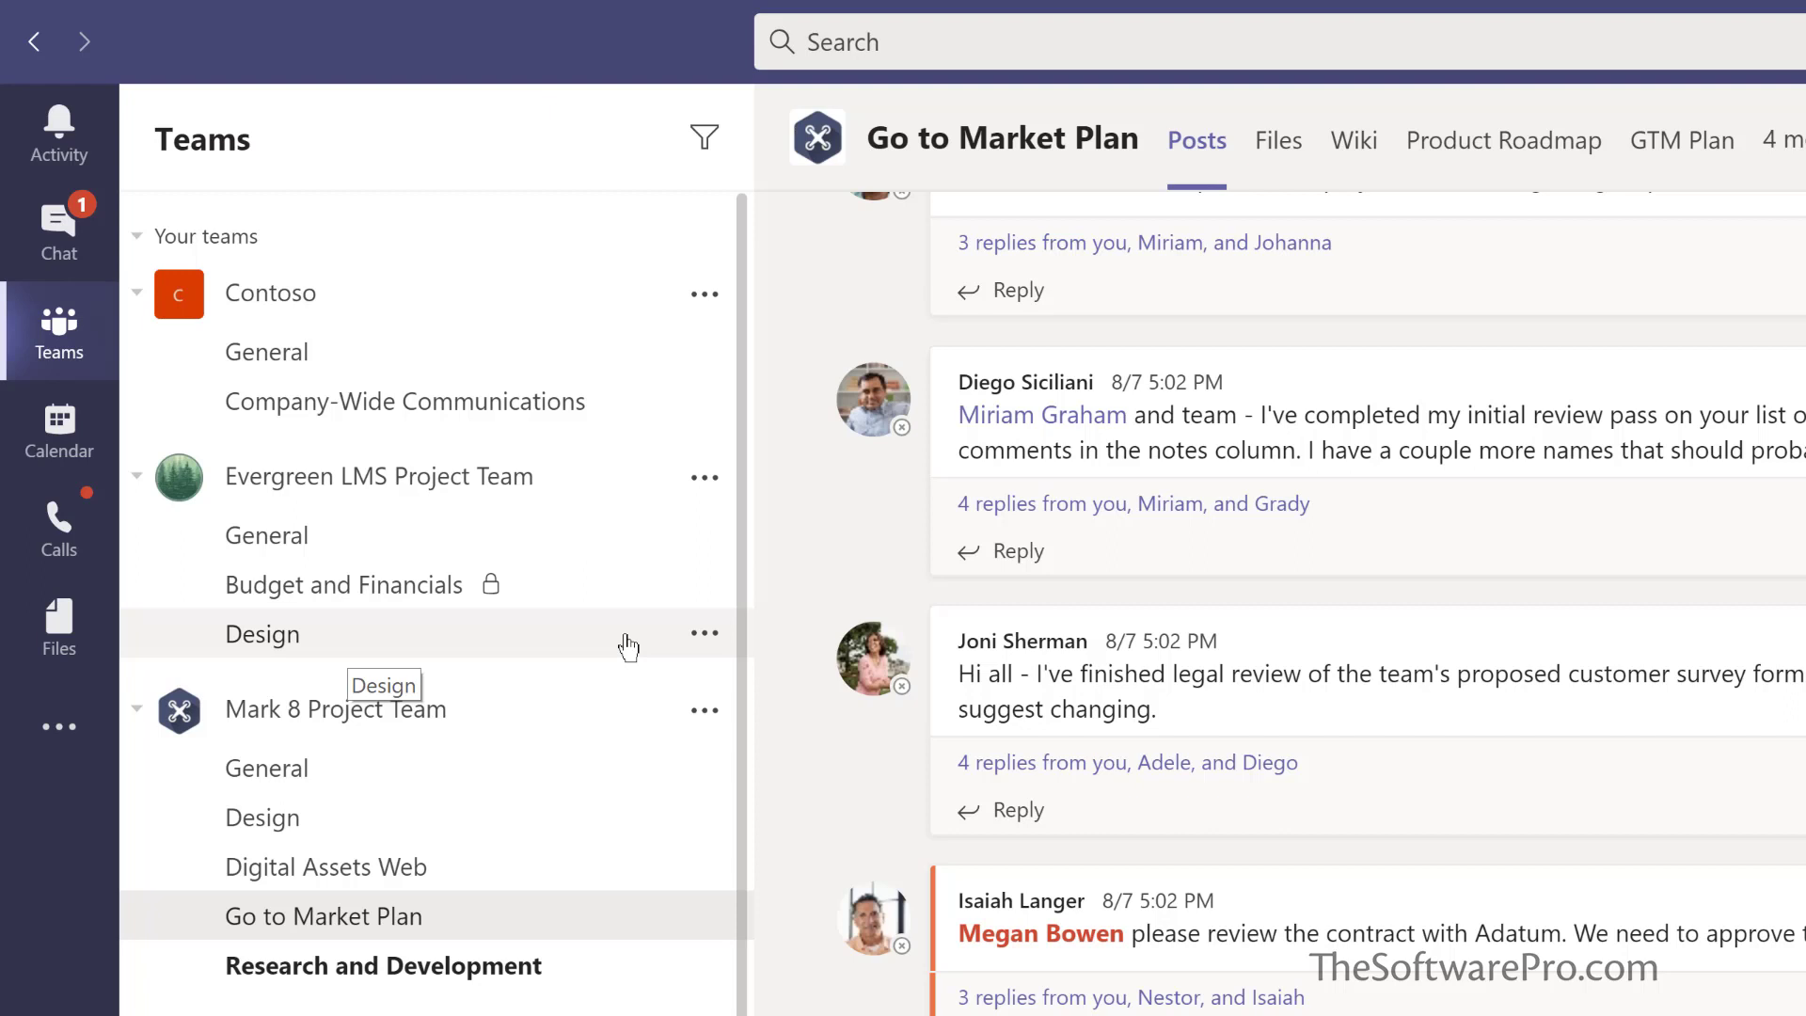
Step: Pin the Evergreen LMS Project Team's Design channel in the teams list
click(703, 636)
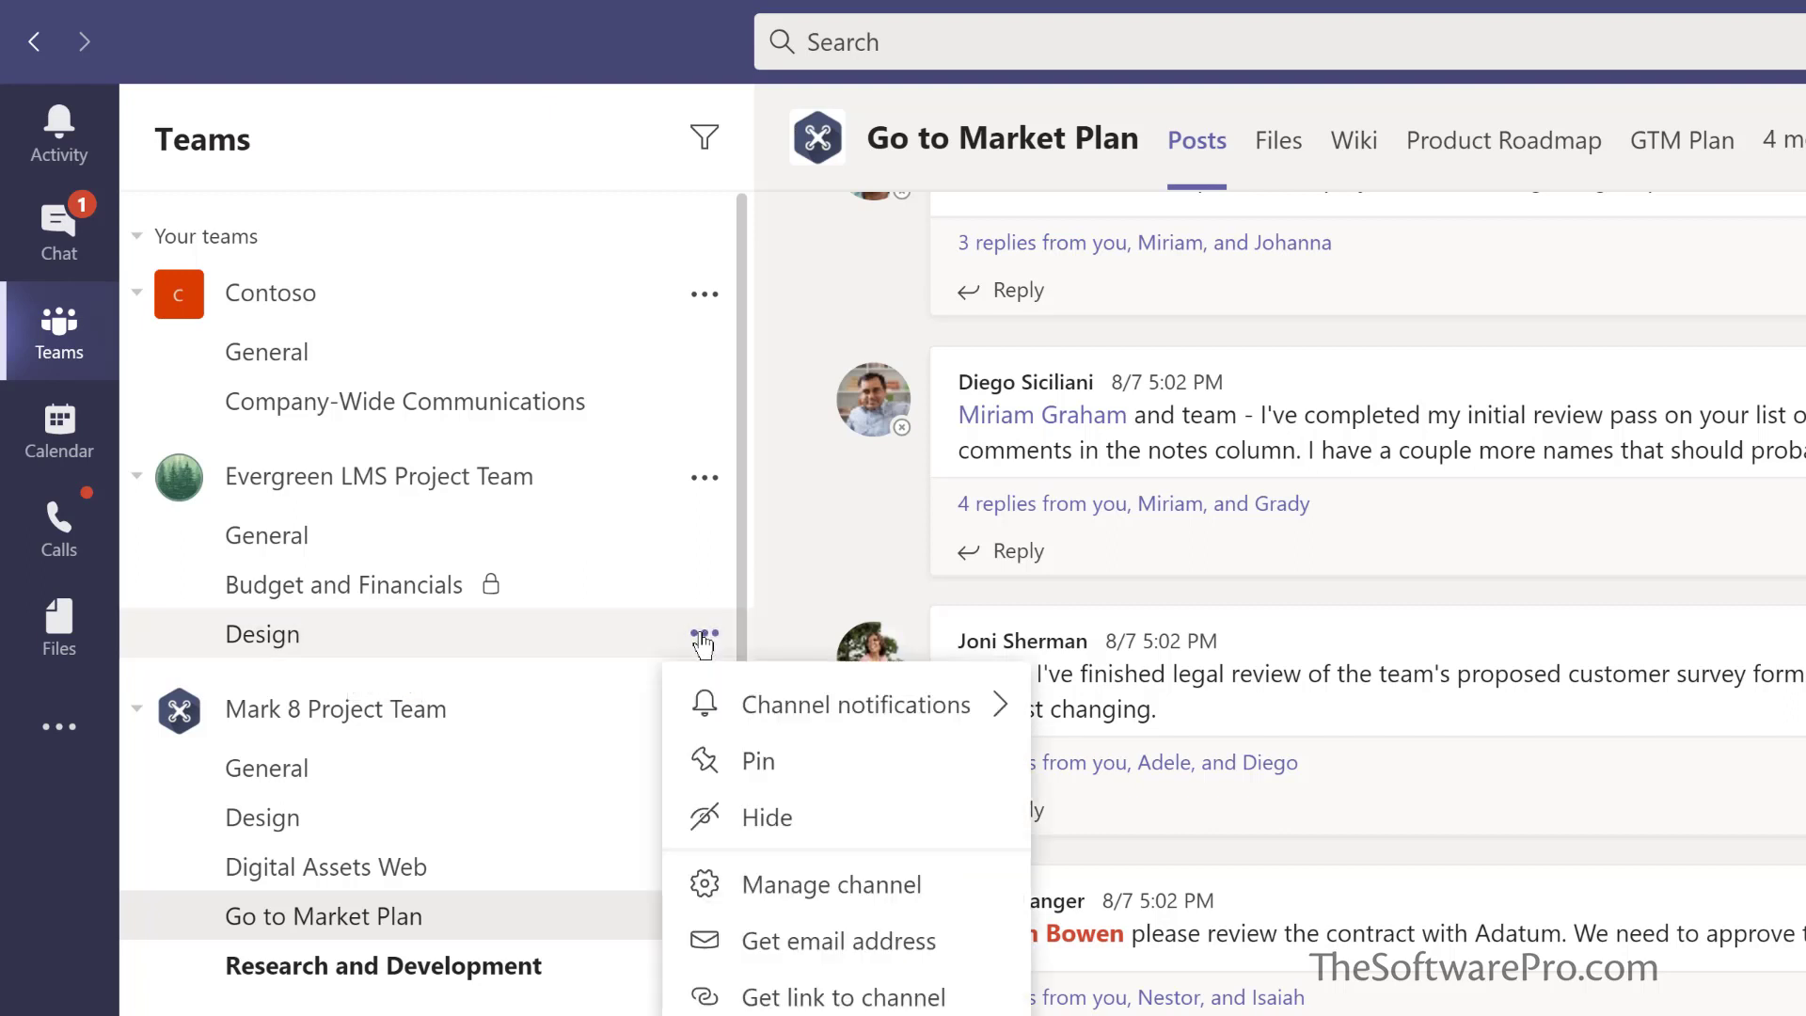
click(753, 768)
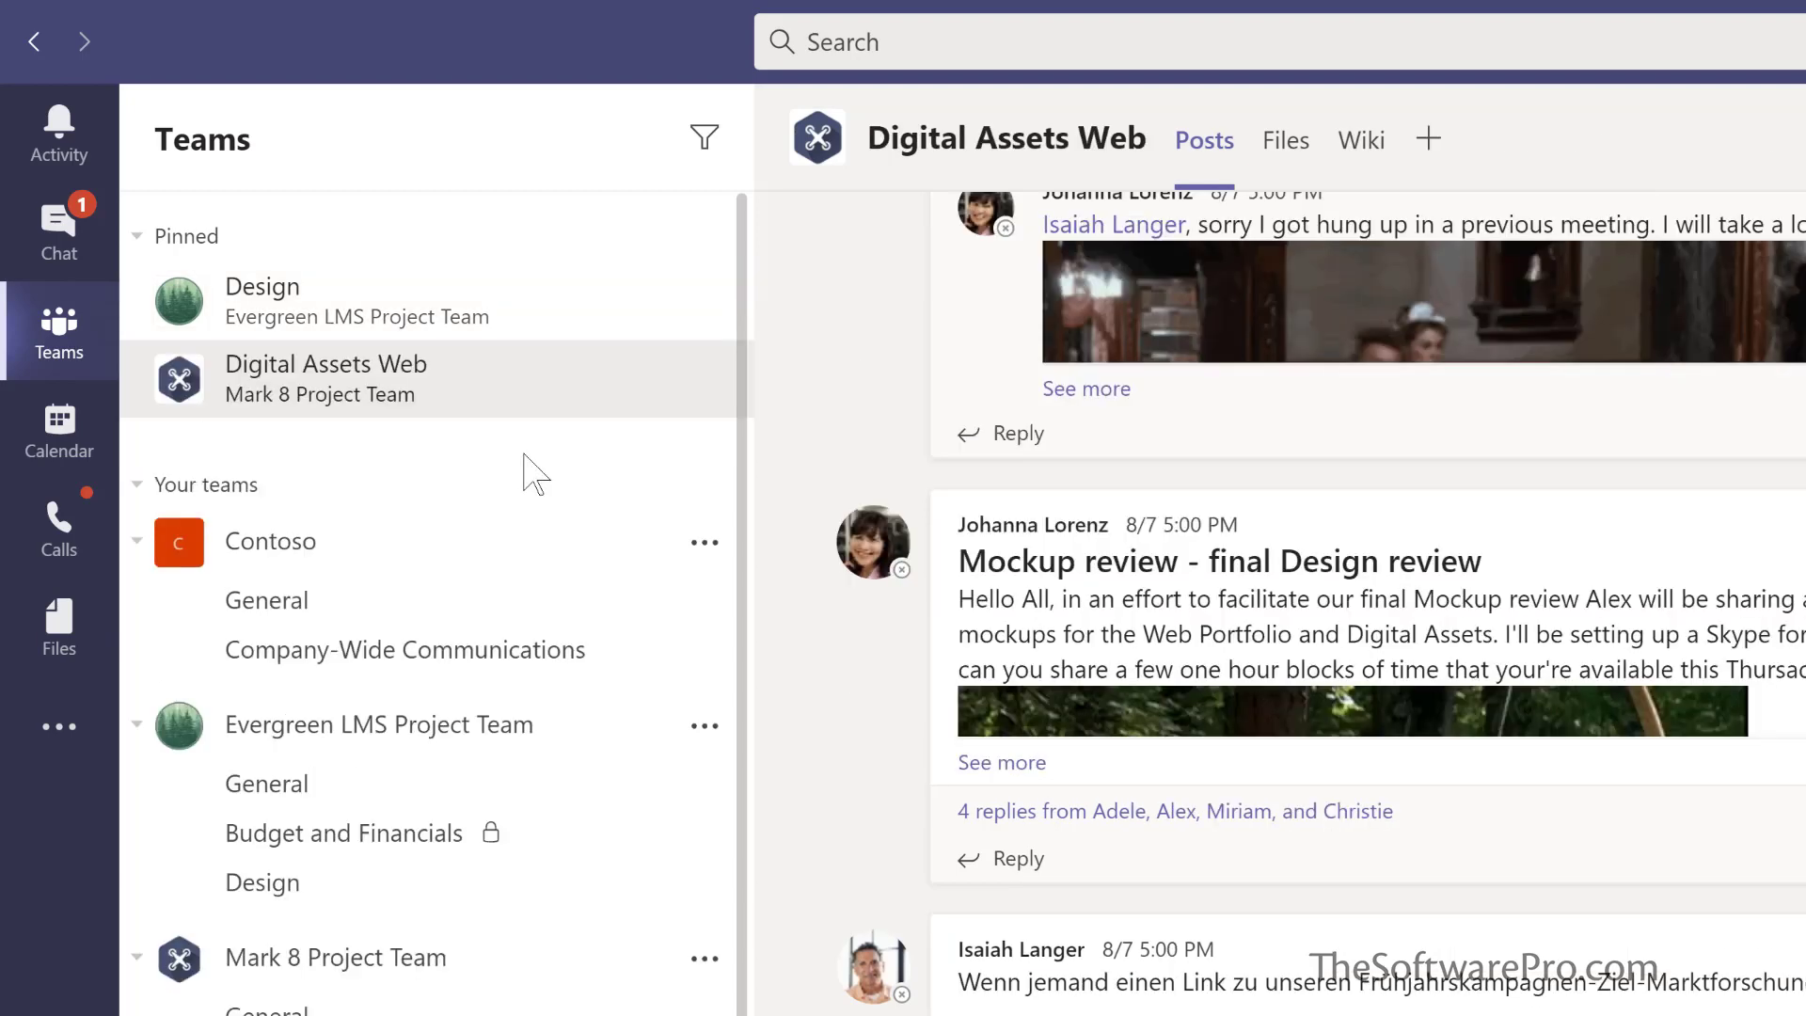
Step: Move the Mark 8 Project Team's Digital Assets Web channel above Design in the pinned channels and unpin it
drag(506, 404, 505, 278)
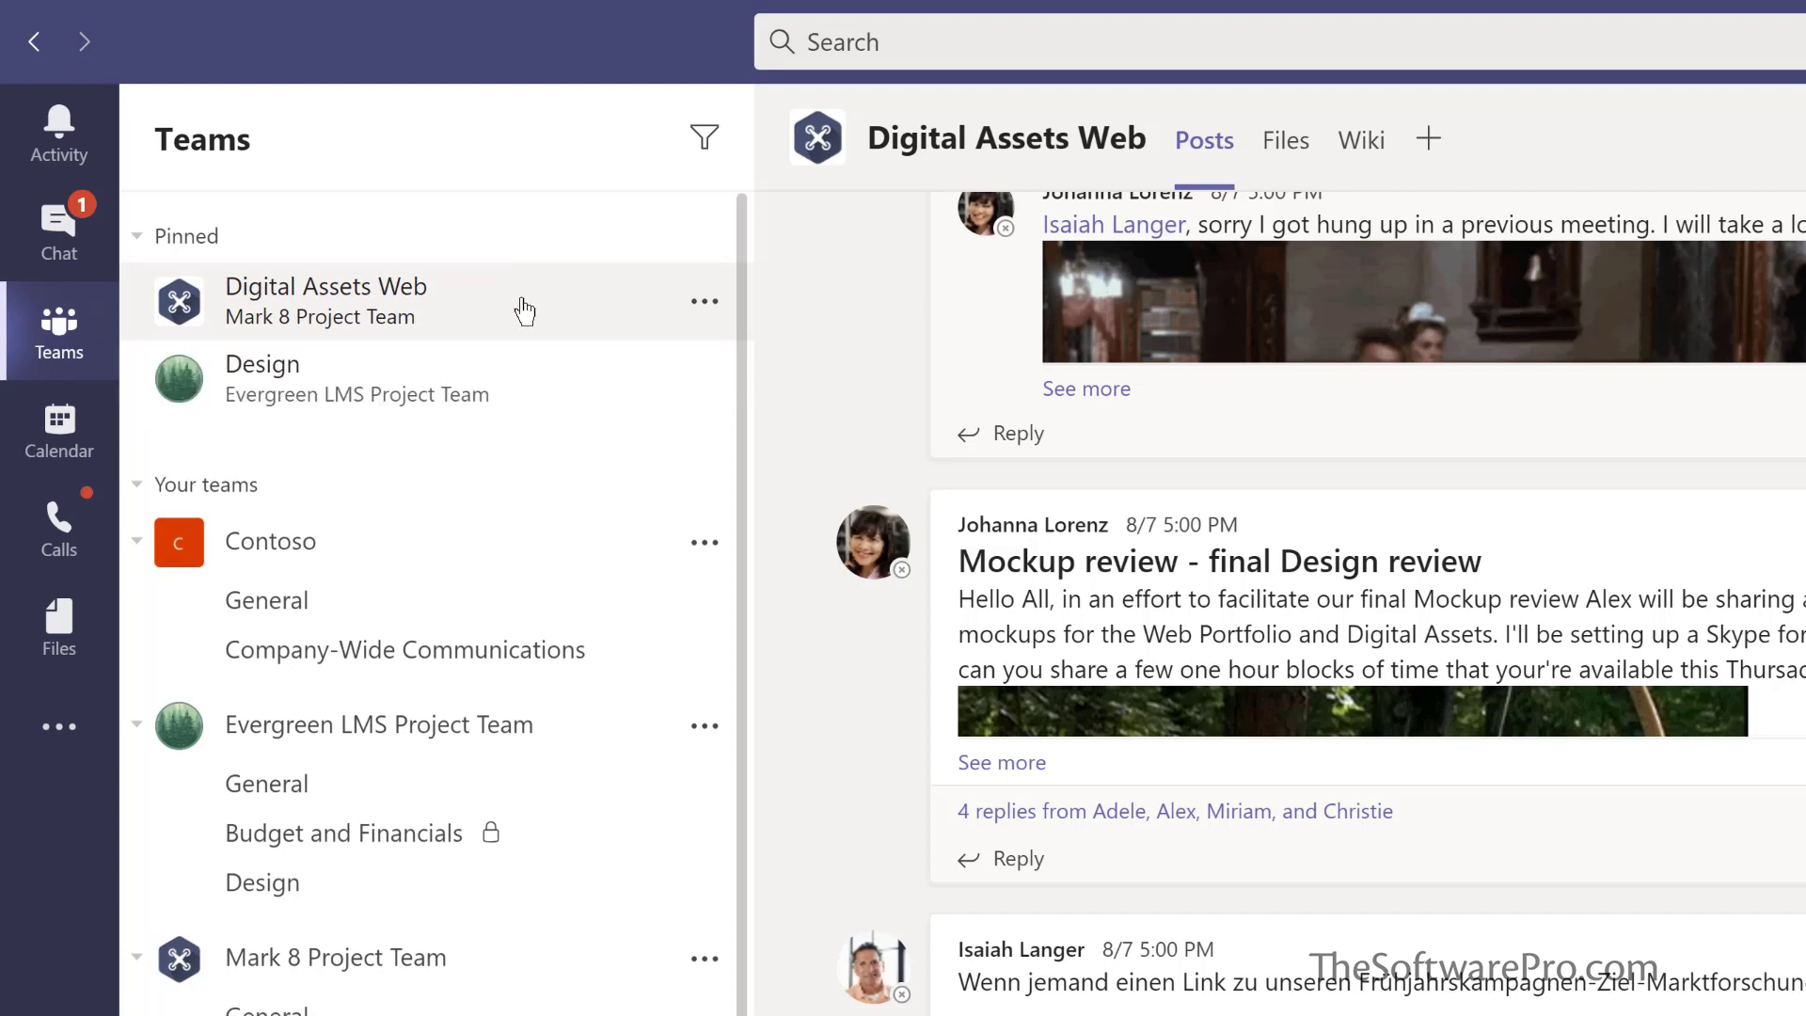
click(704, 303)
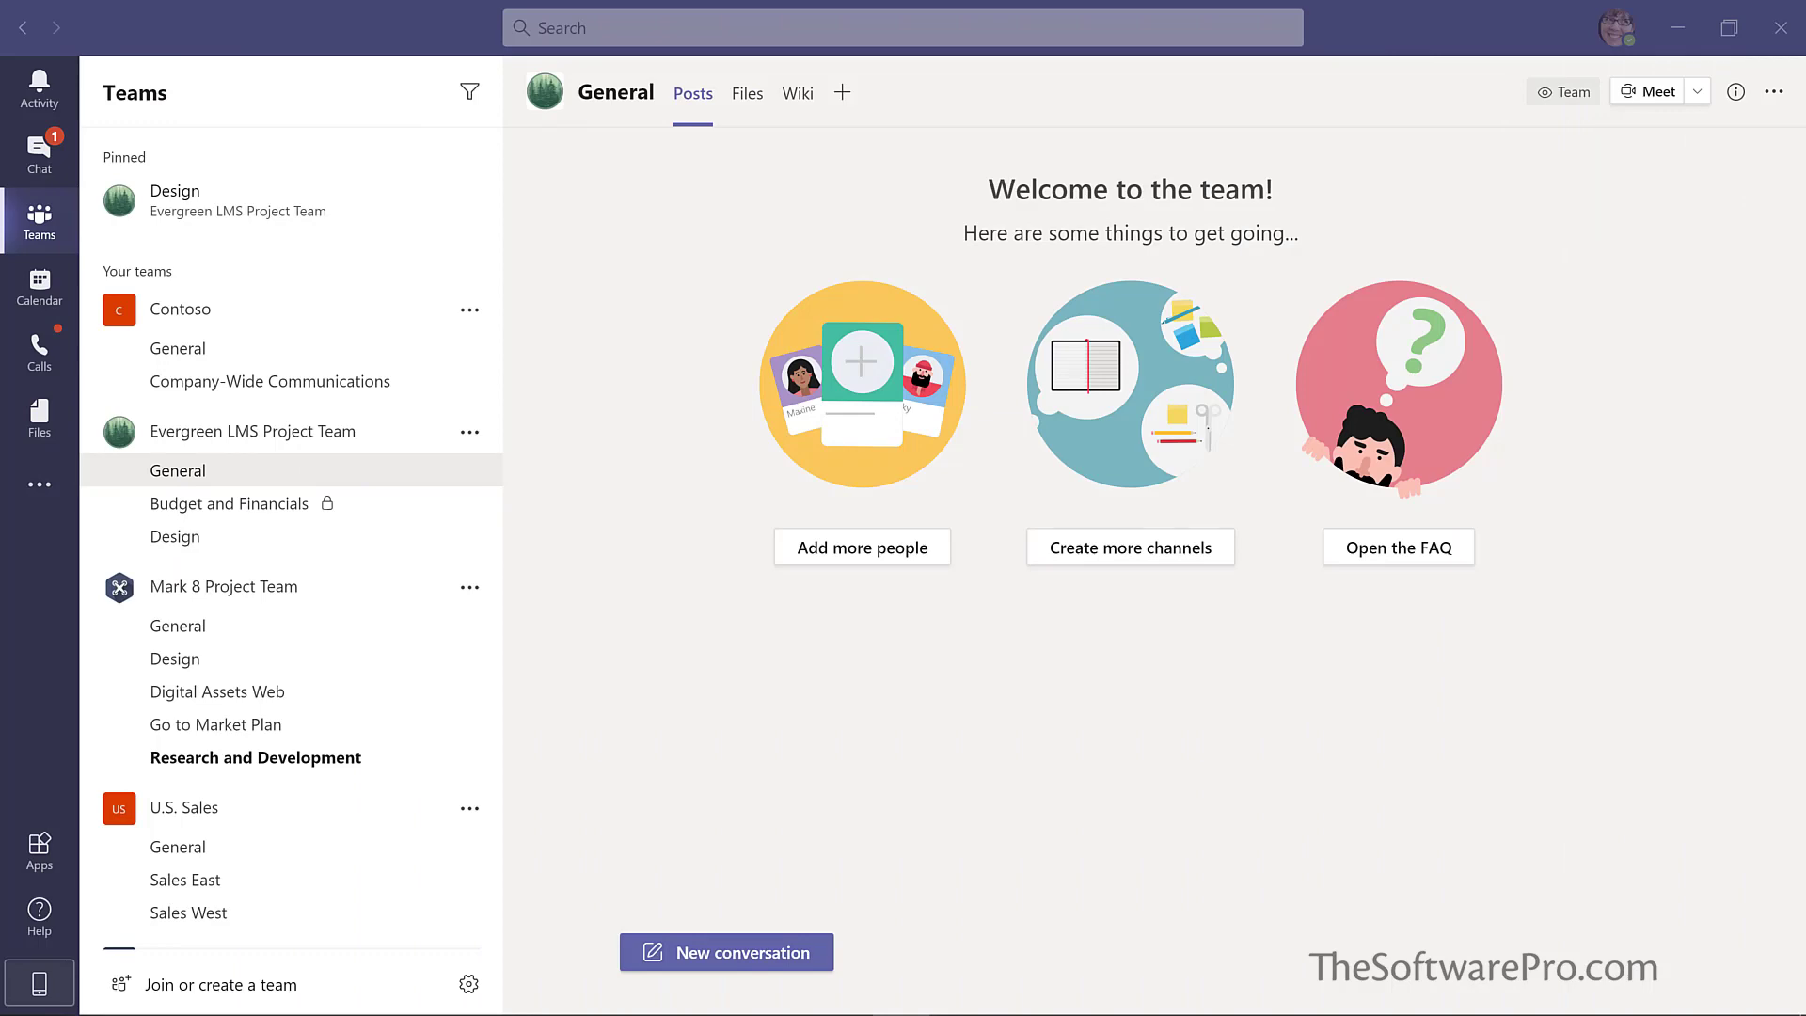
Step: Start a formatted conversation in the Evergreen LMS Project Team's General channel with the subject "I'm excited to start planning our new LMS!"
click(709, 951)
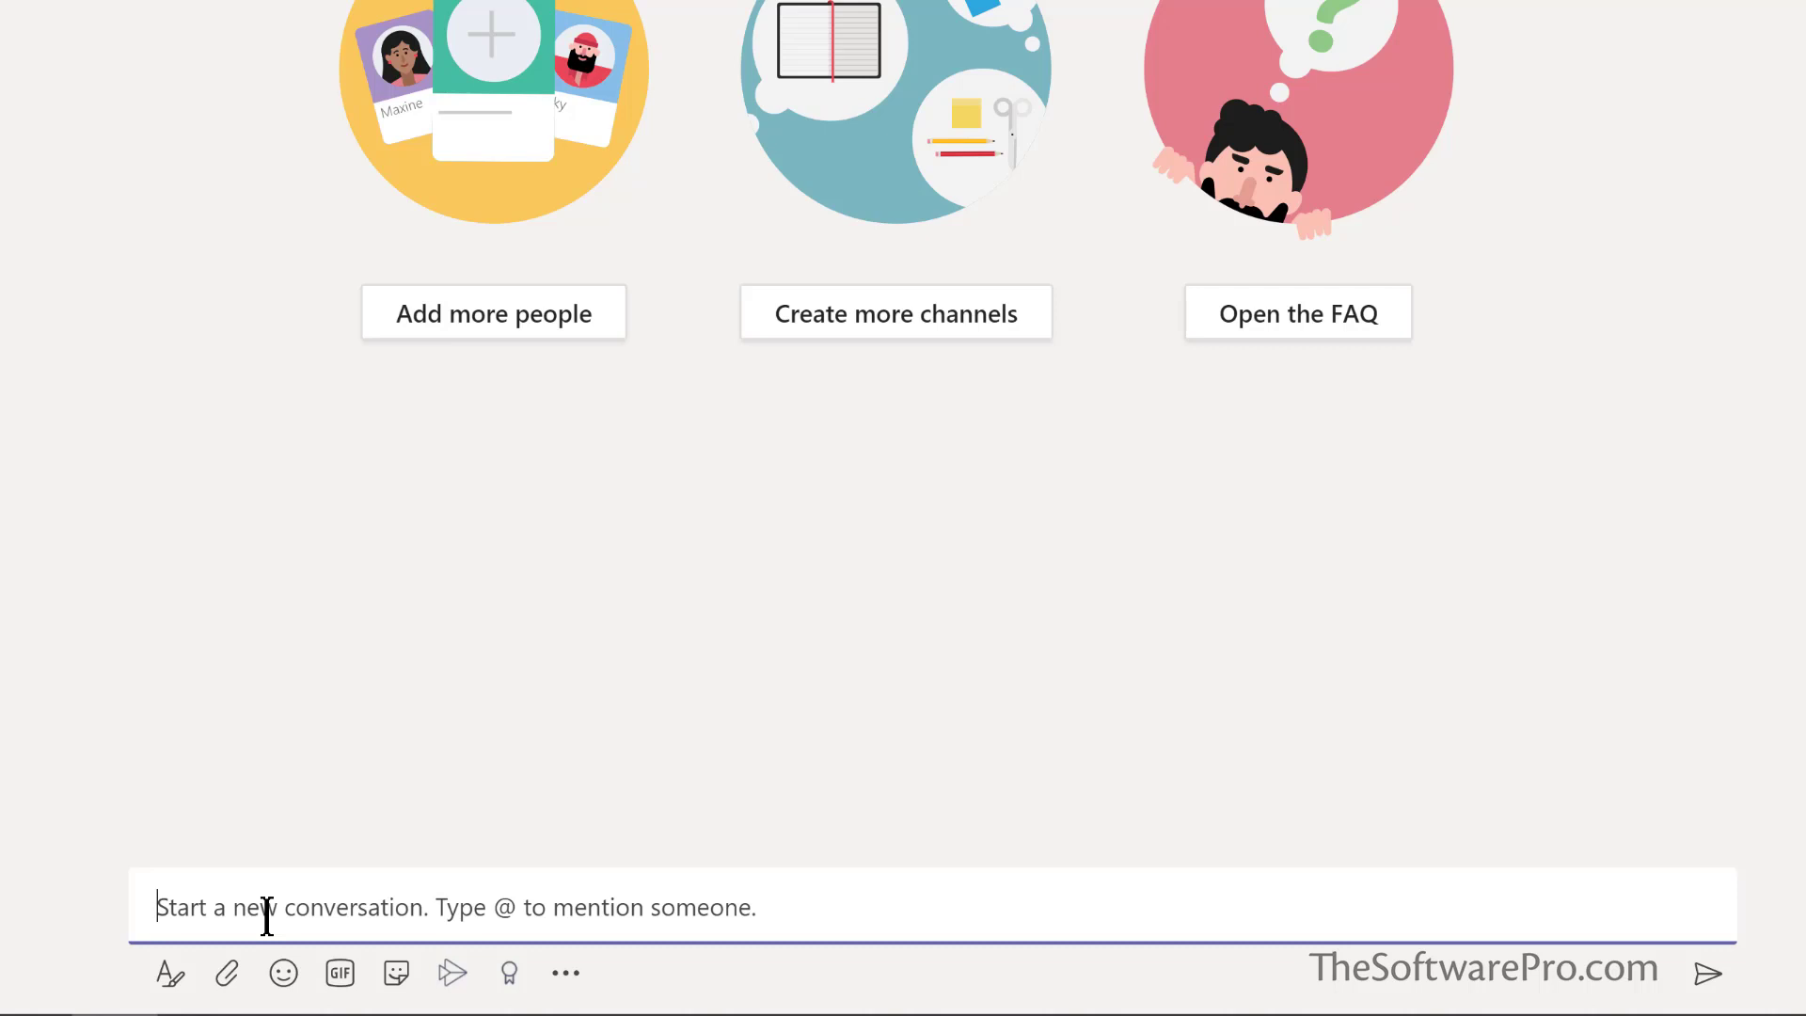
click(166, 978)
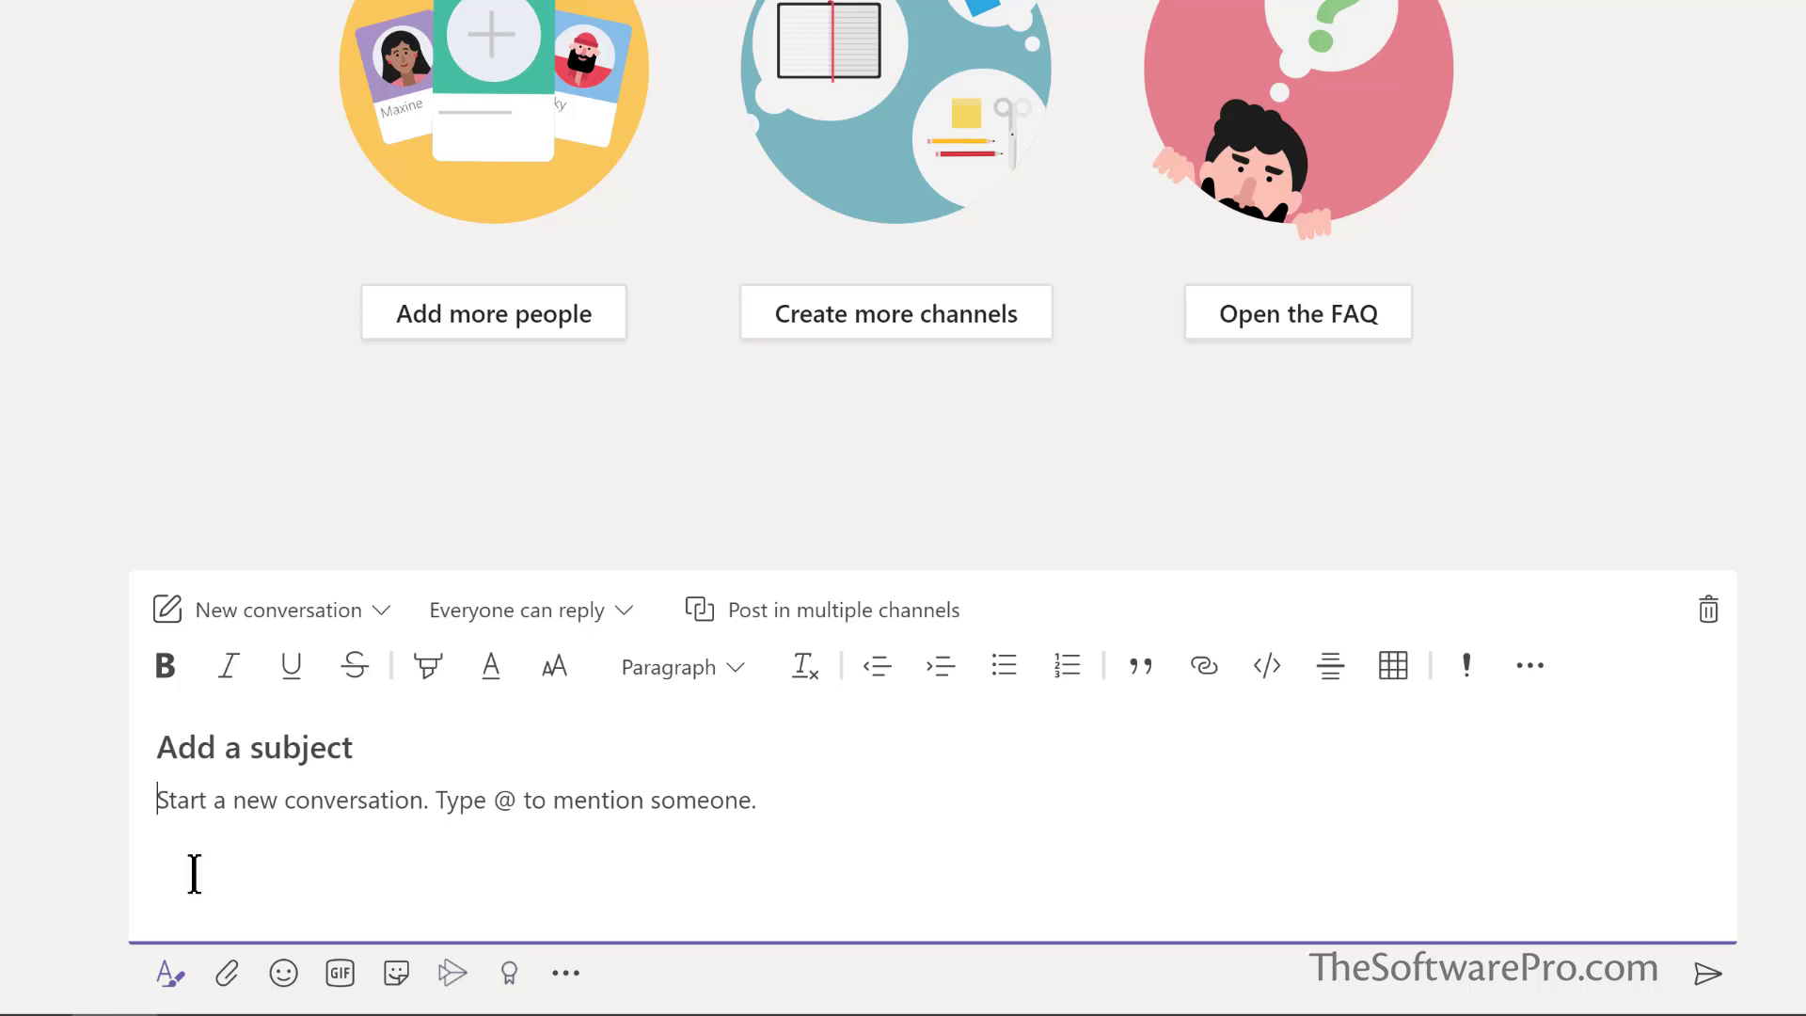
click(230, 748)
text(I'm excited to start planning our new LMS!)
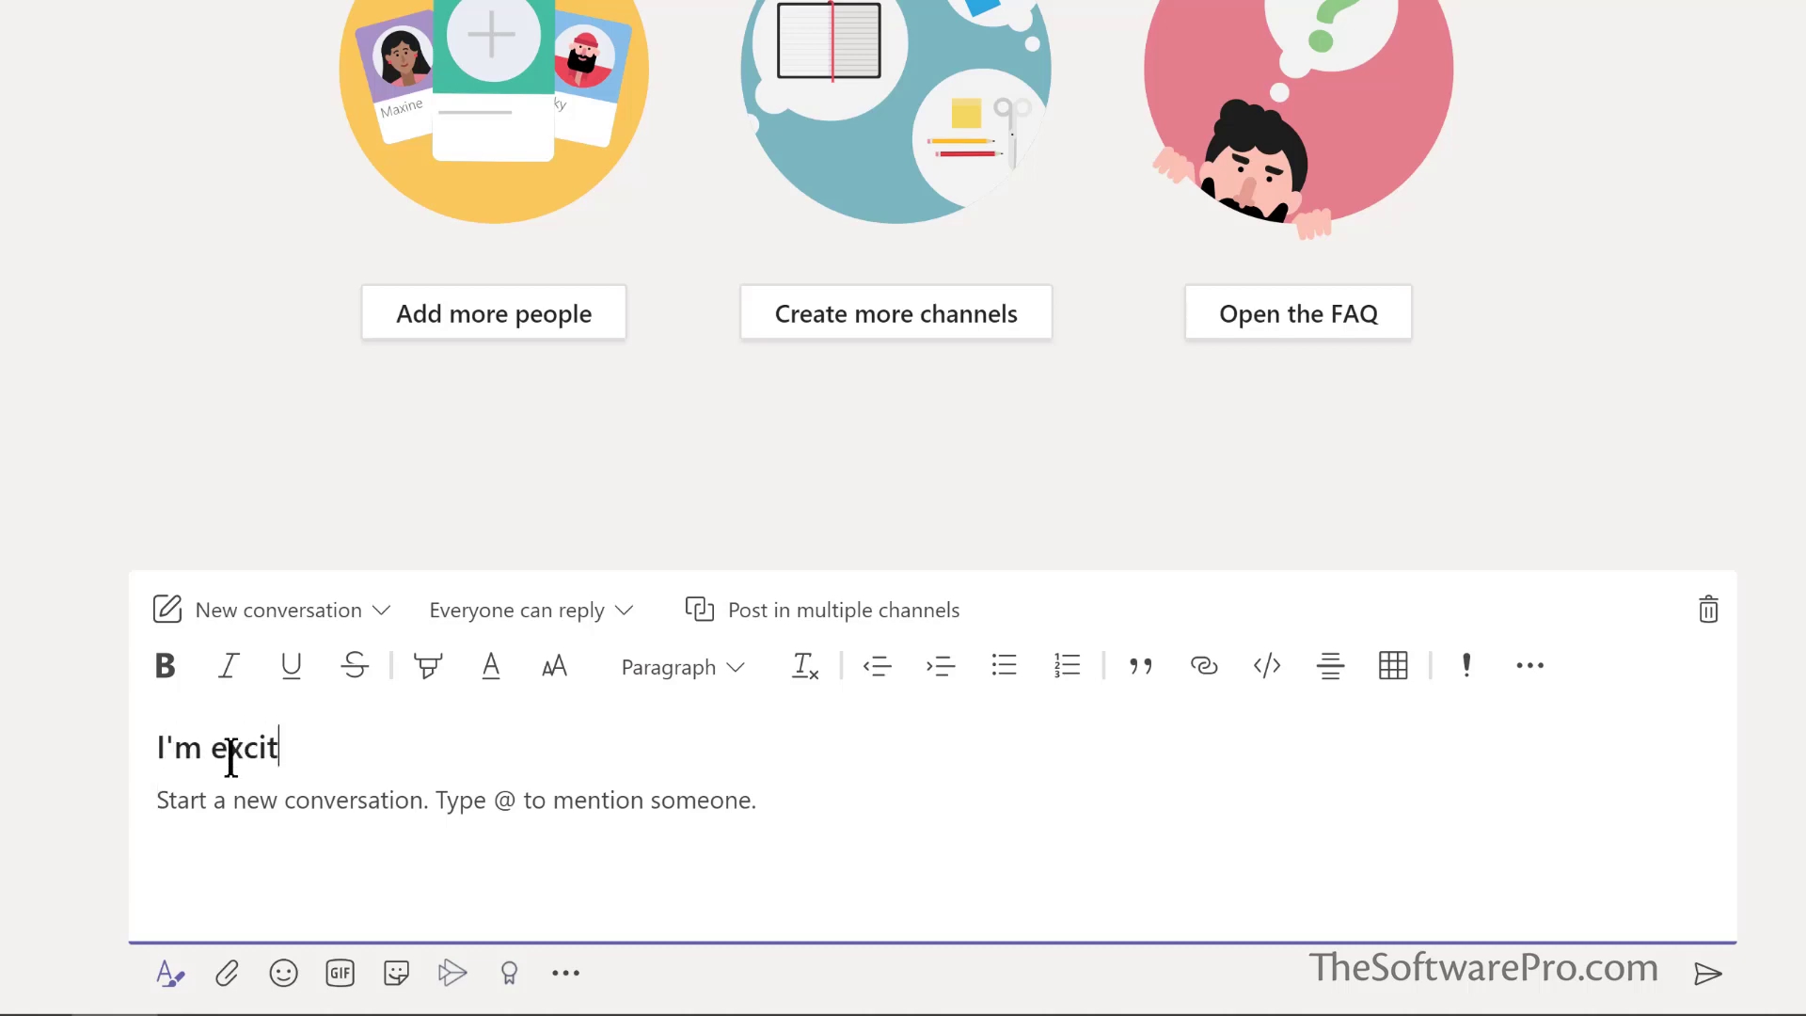
click(229, 809)
text(We'll be sharing details and actions in the )
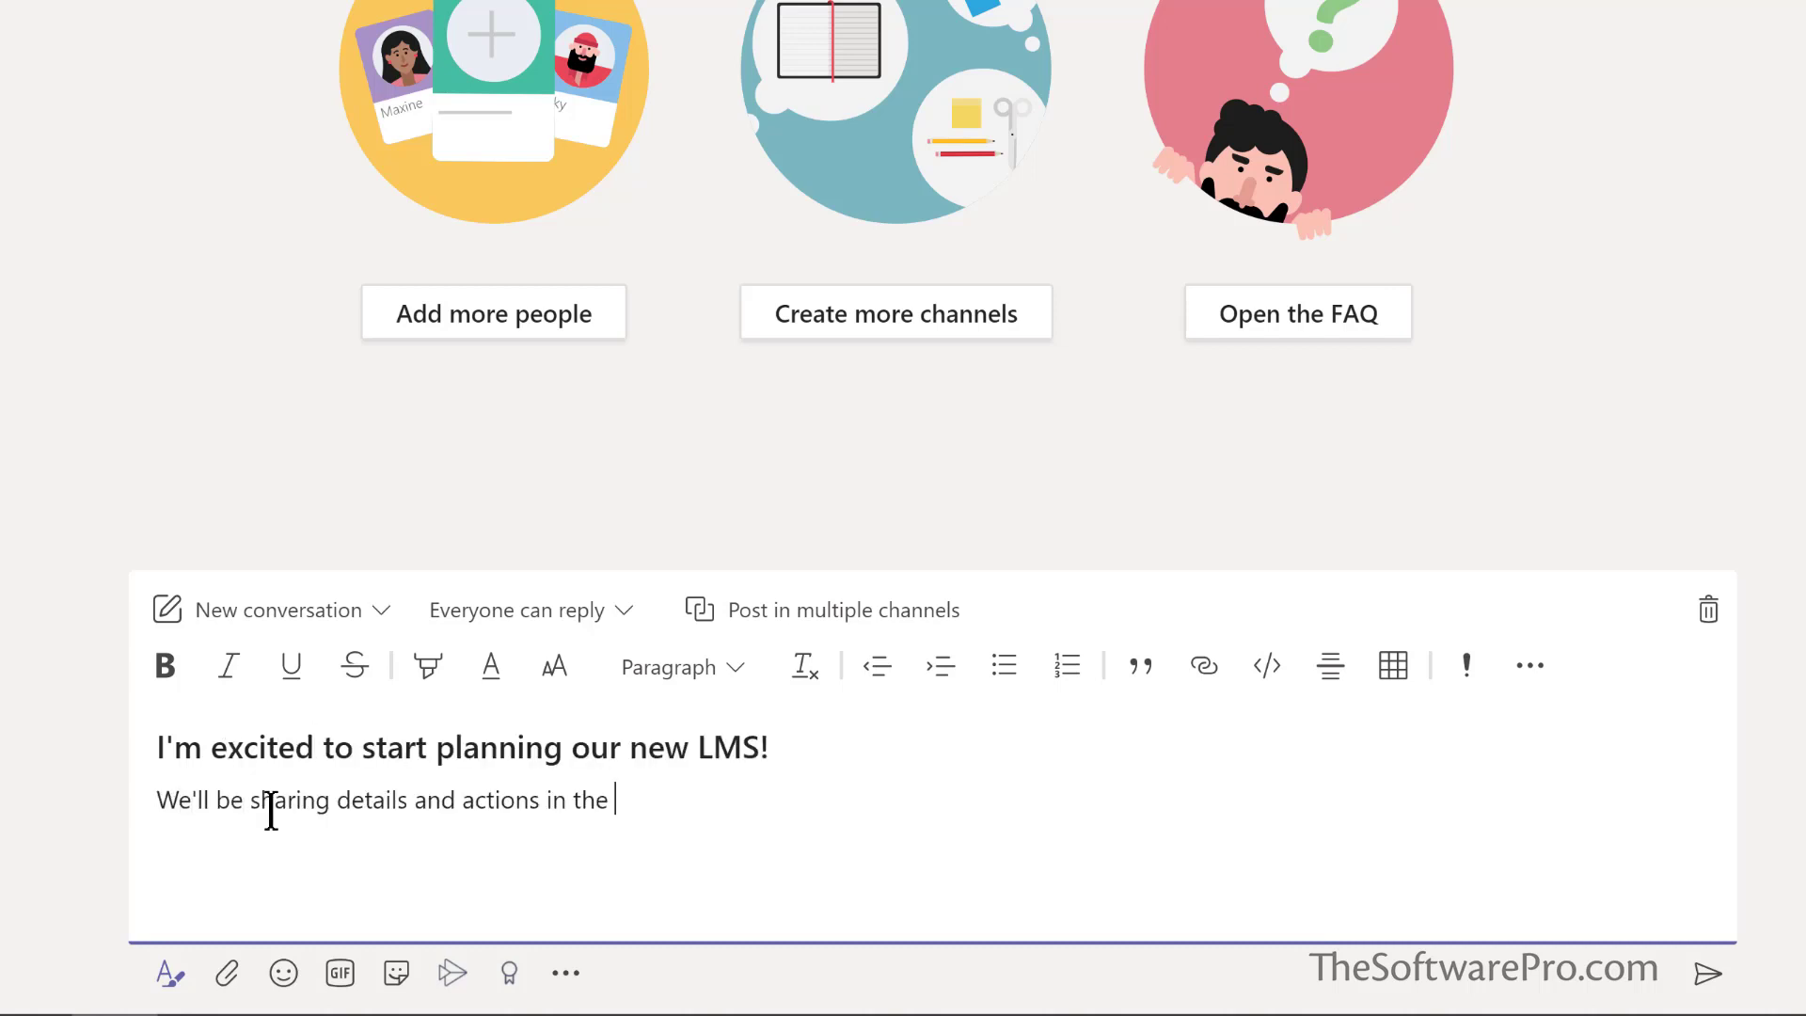
text(@Design)
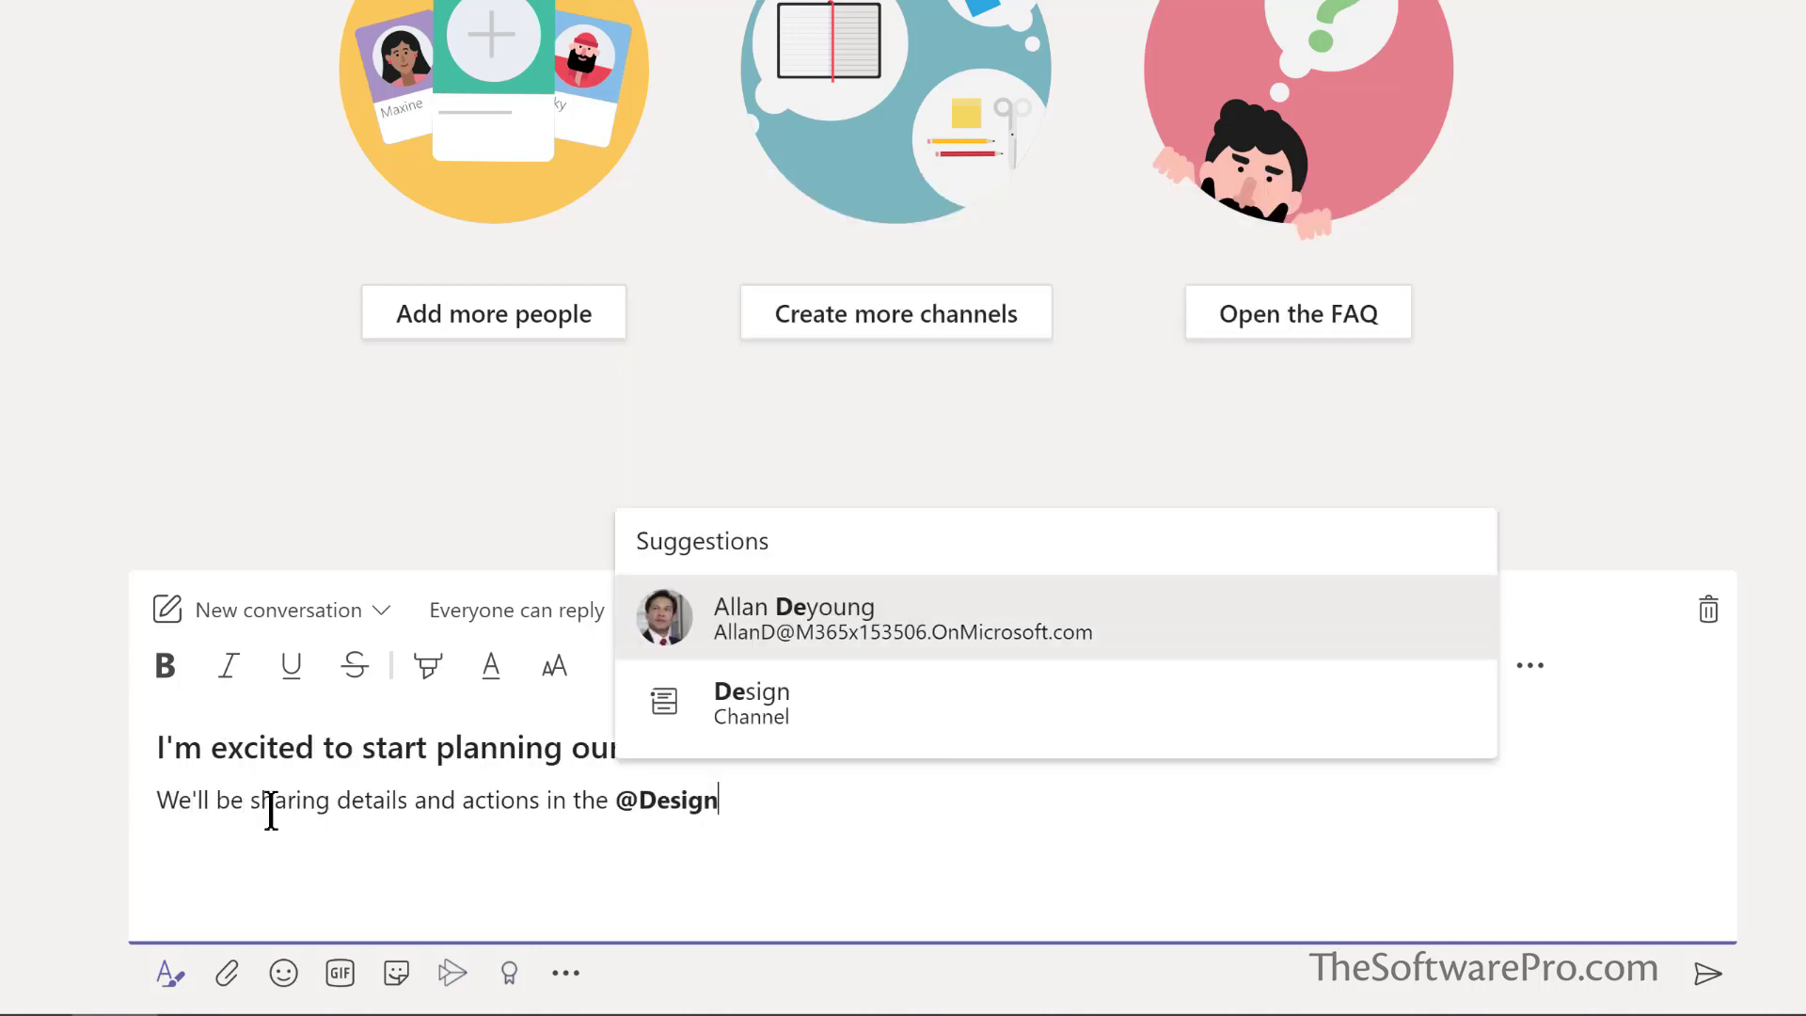
key(Return)
text(channel)
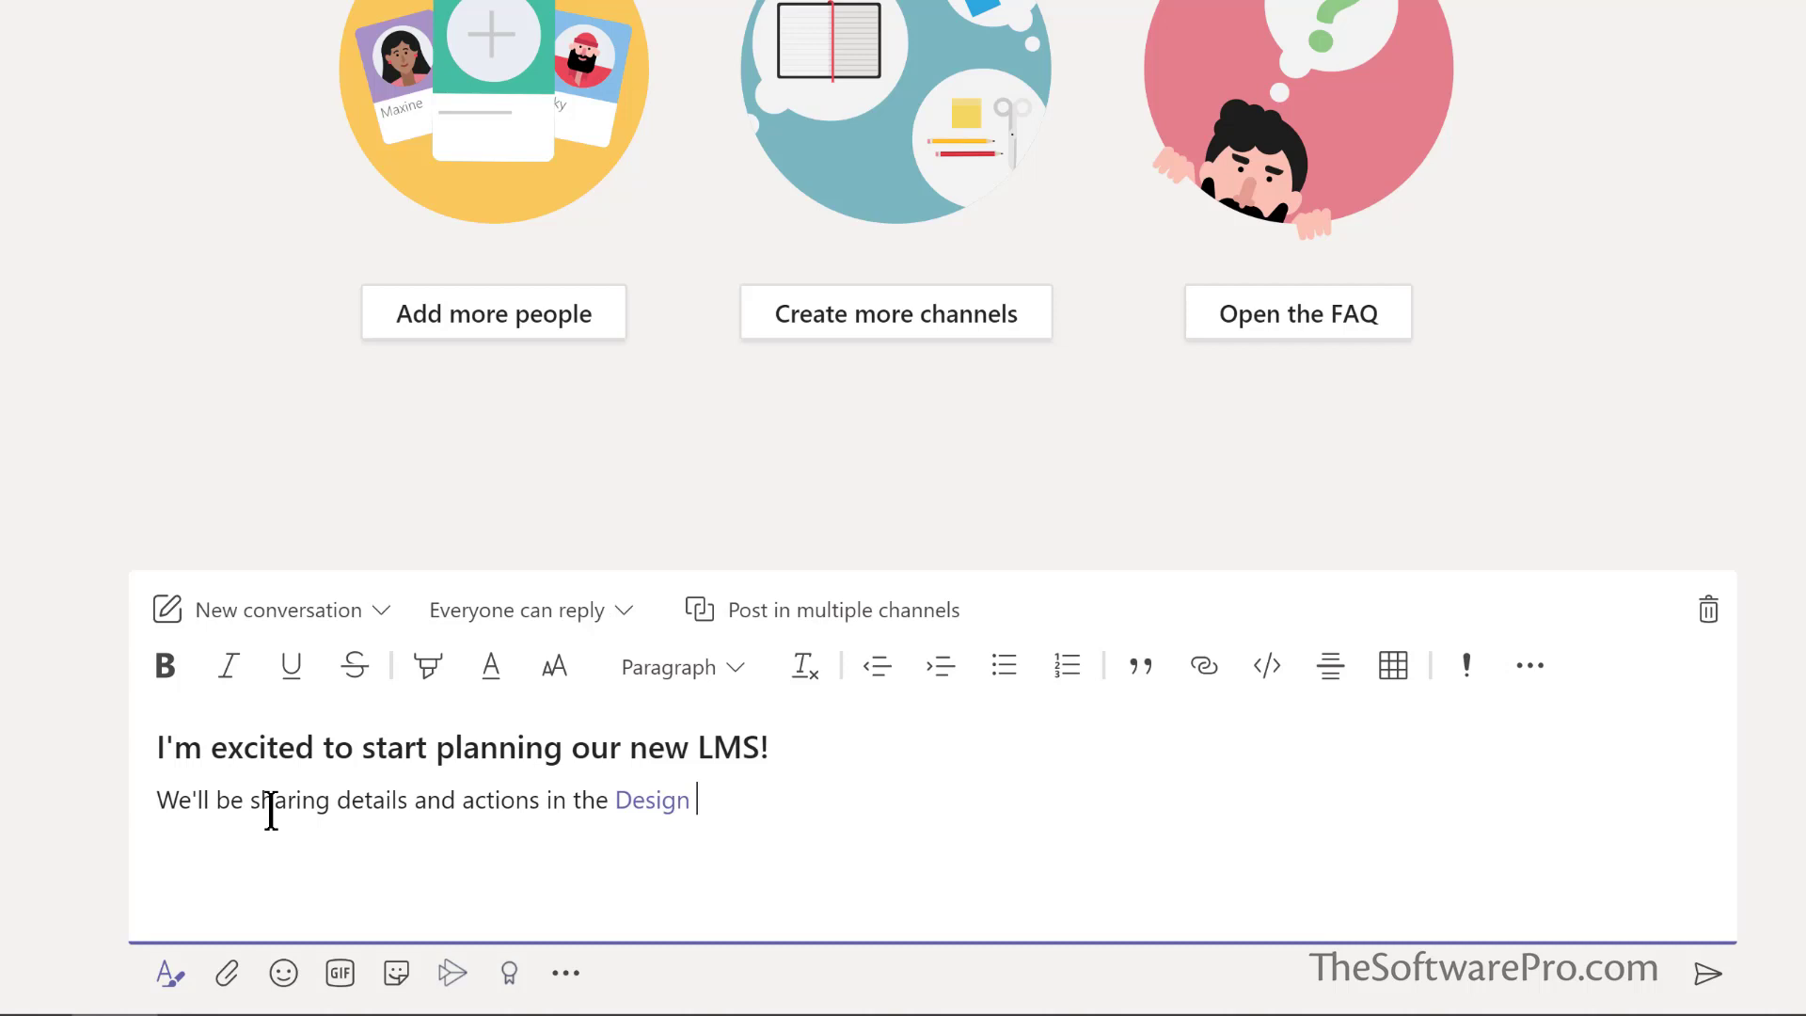
Step: Highlight the whole message body sentence in yellow
key(ctrl+Home)
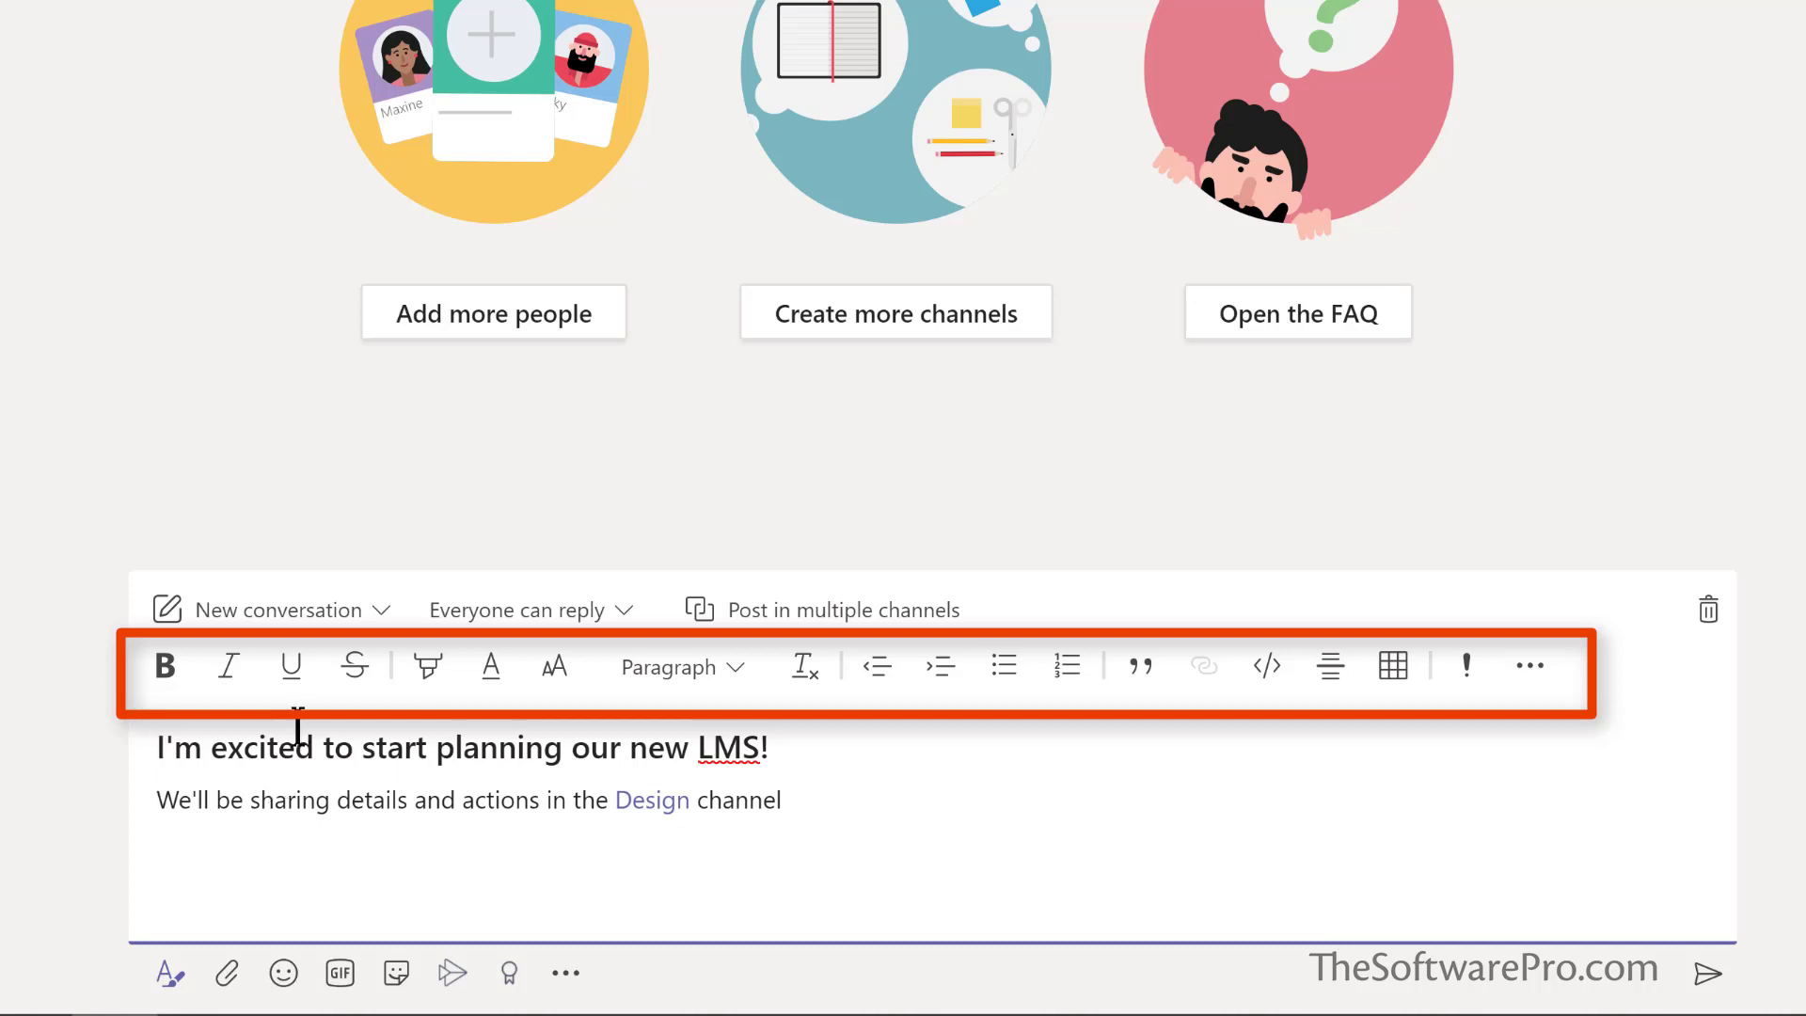
triple_click(182, 795)
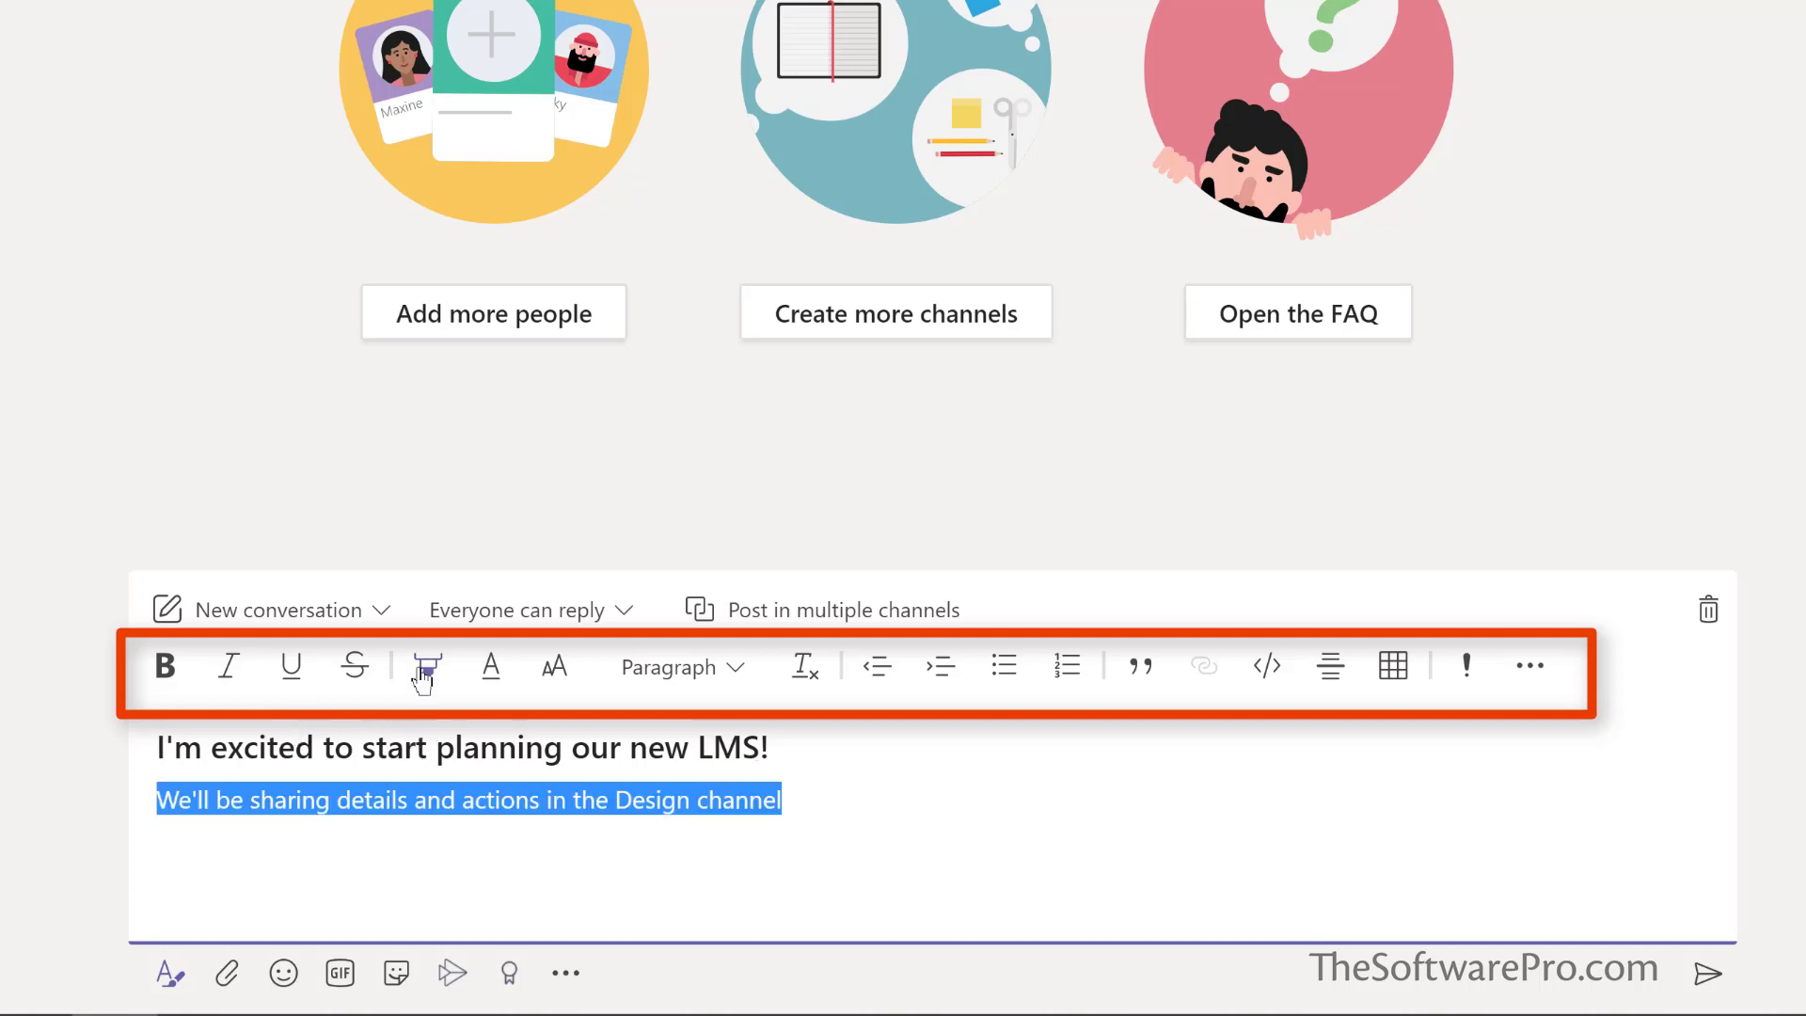
click(428, 665)
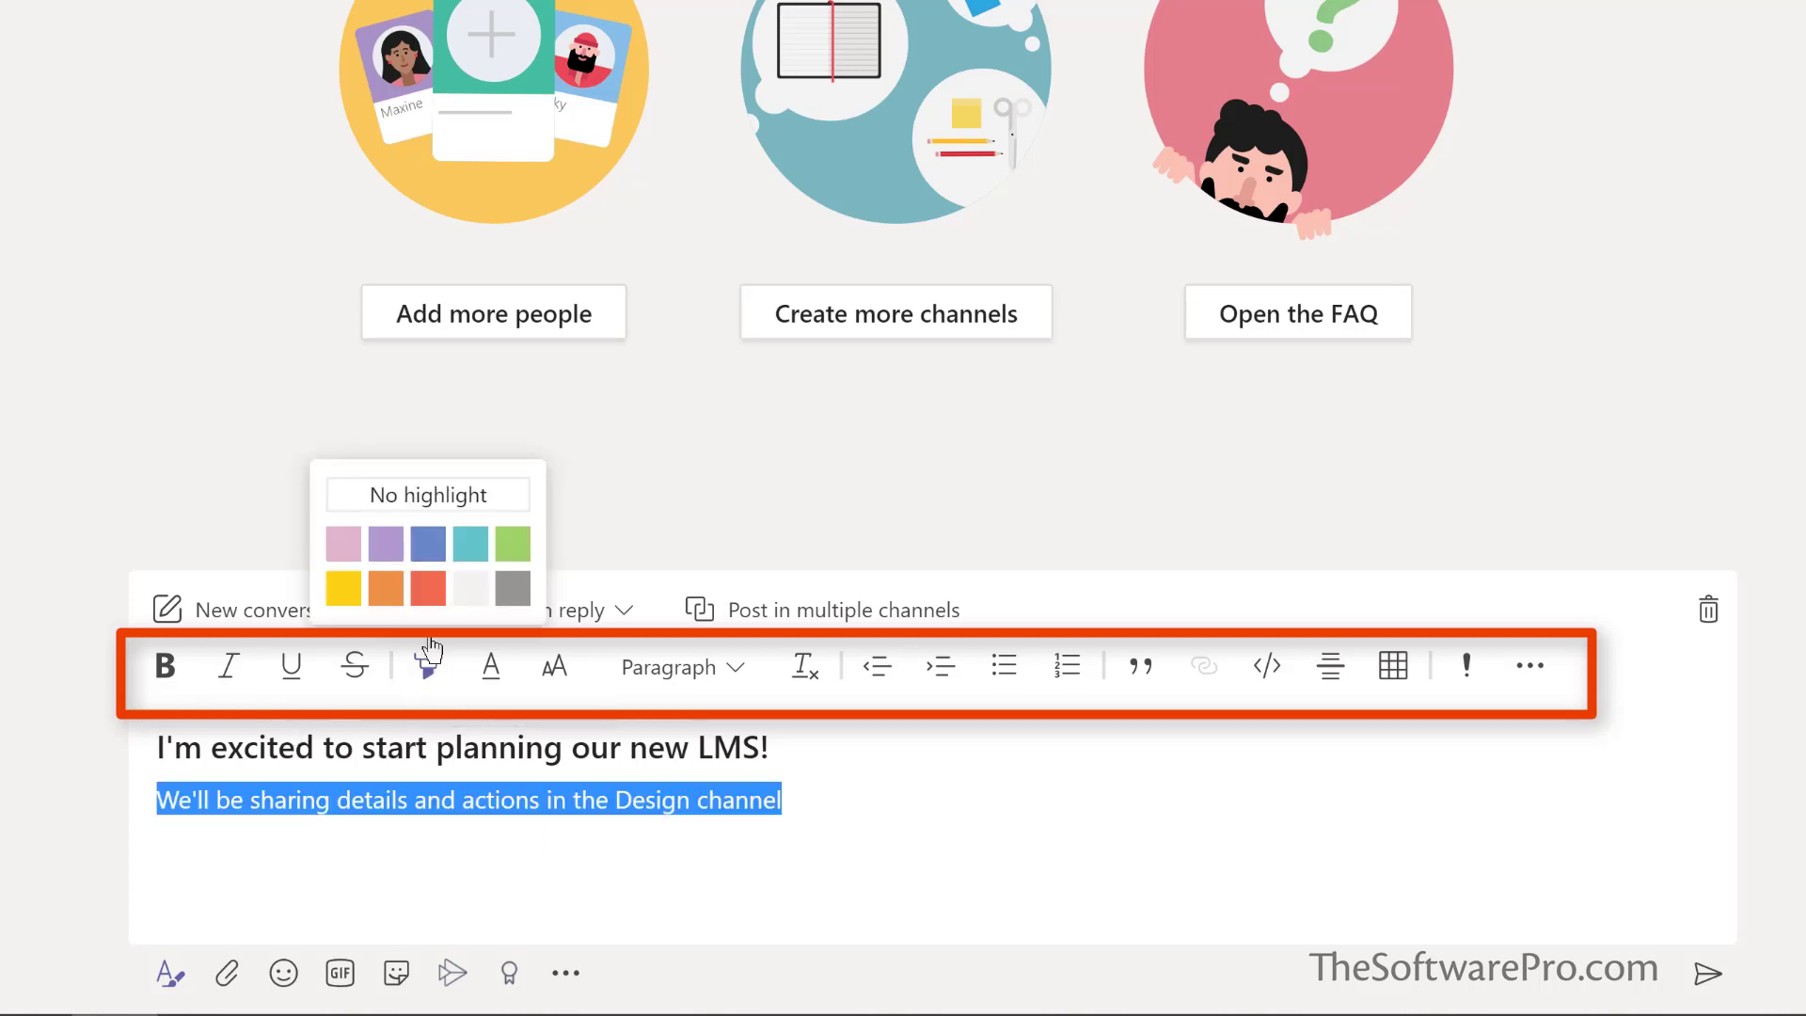
click(344, 590)
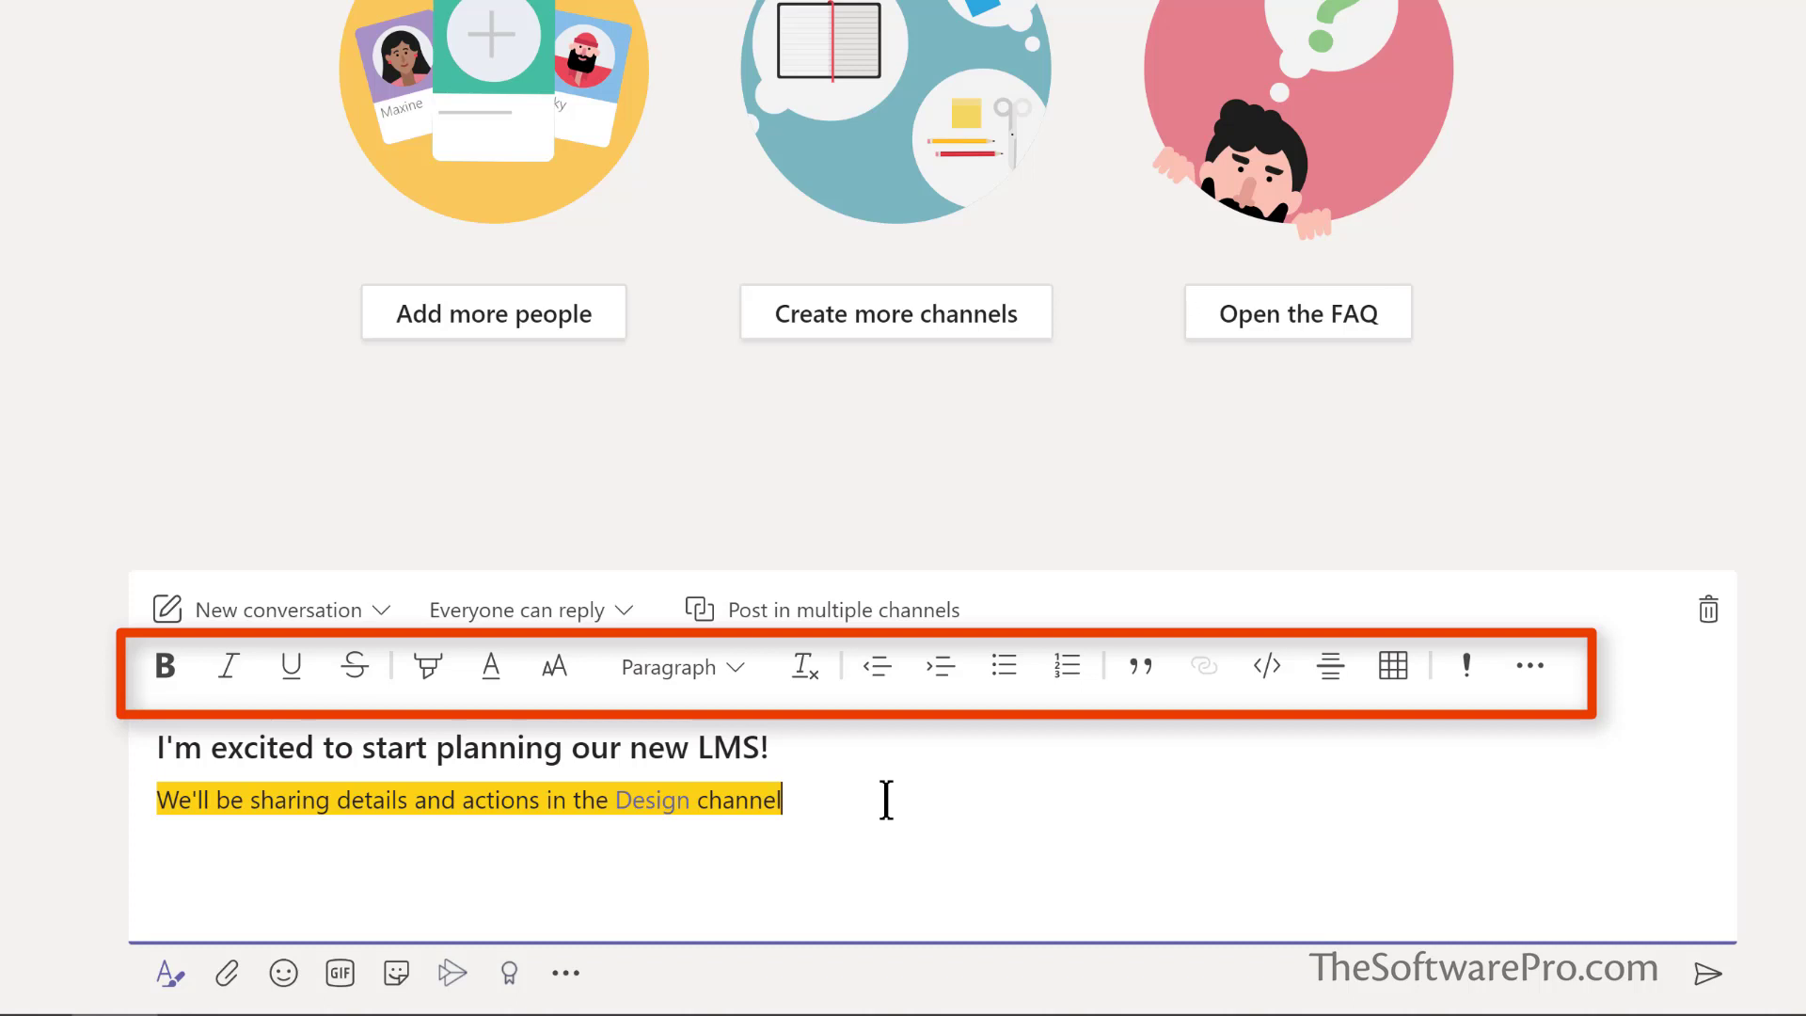
Step: Below the highlighted sentence, add a smile emoji and the GIF of the man in a grey sweater from a "yay" search
click(405, 891)
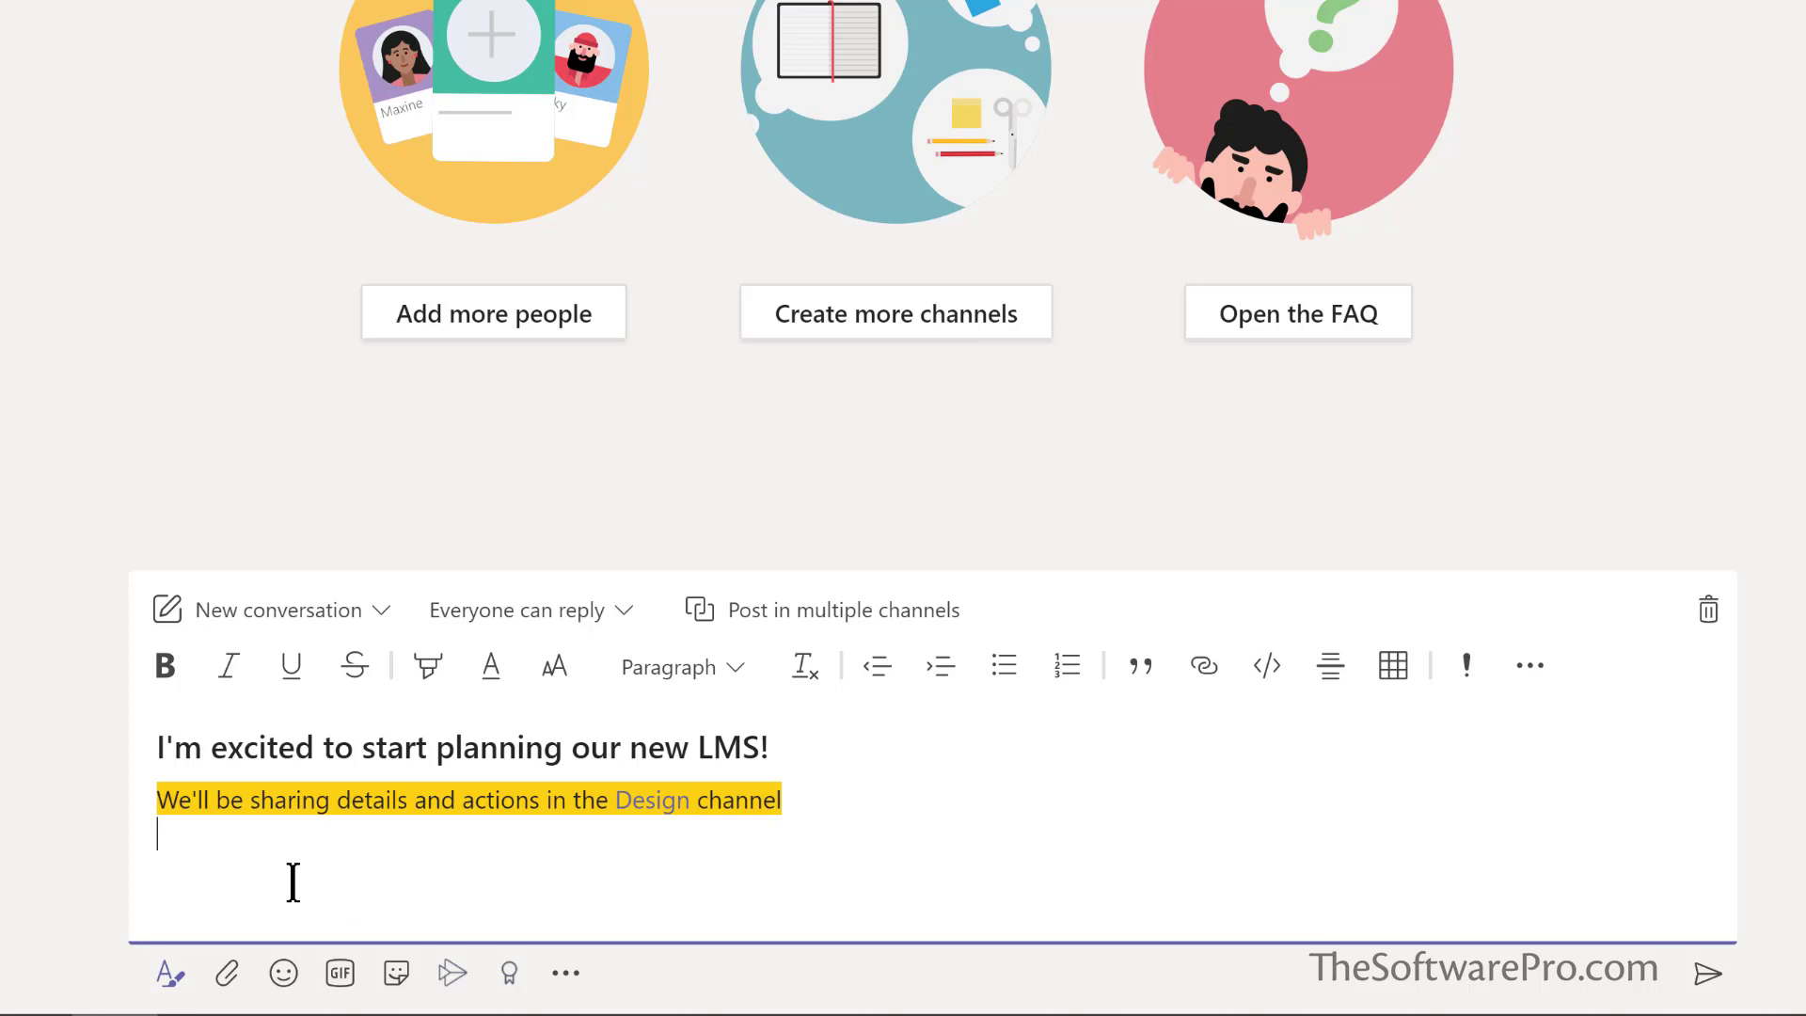
click(285, 979)
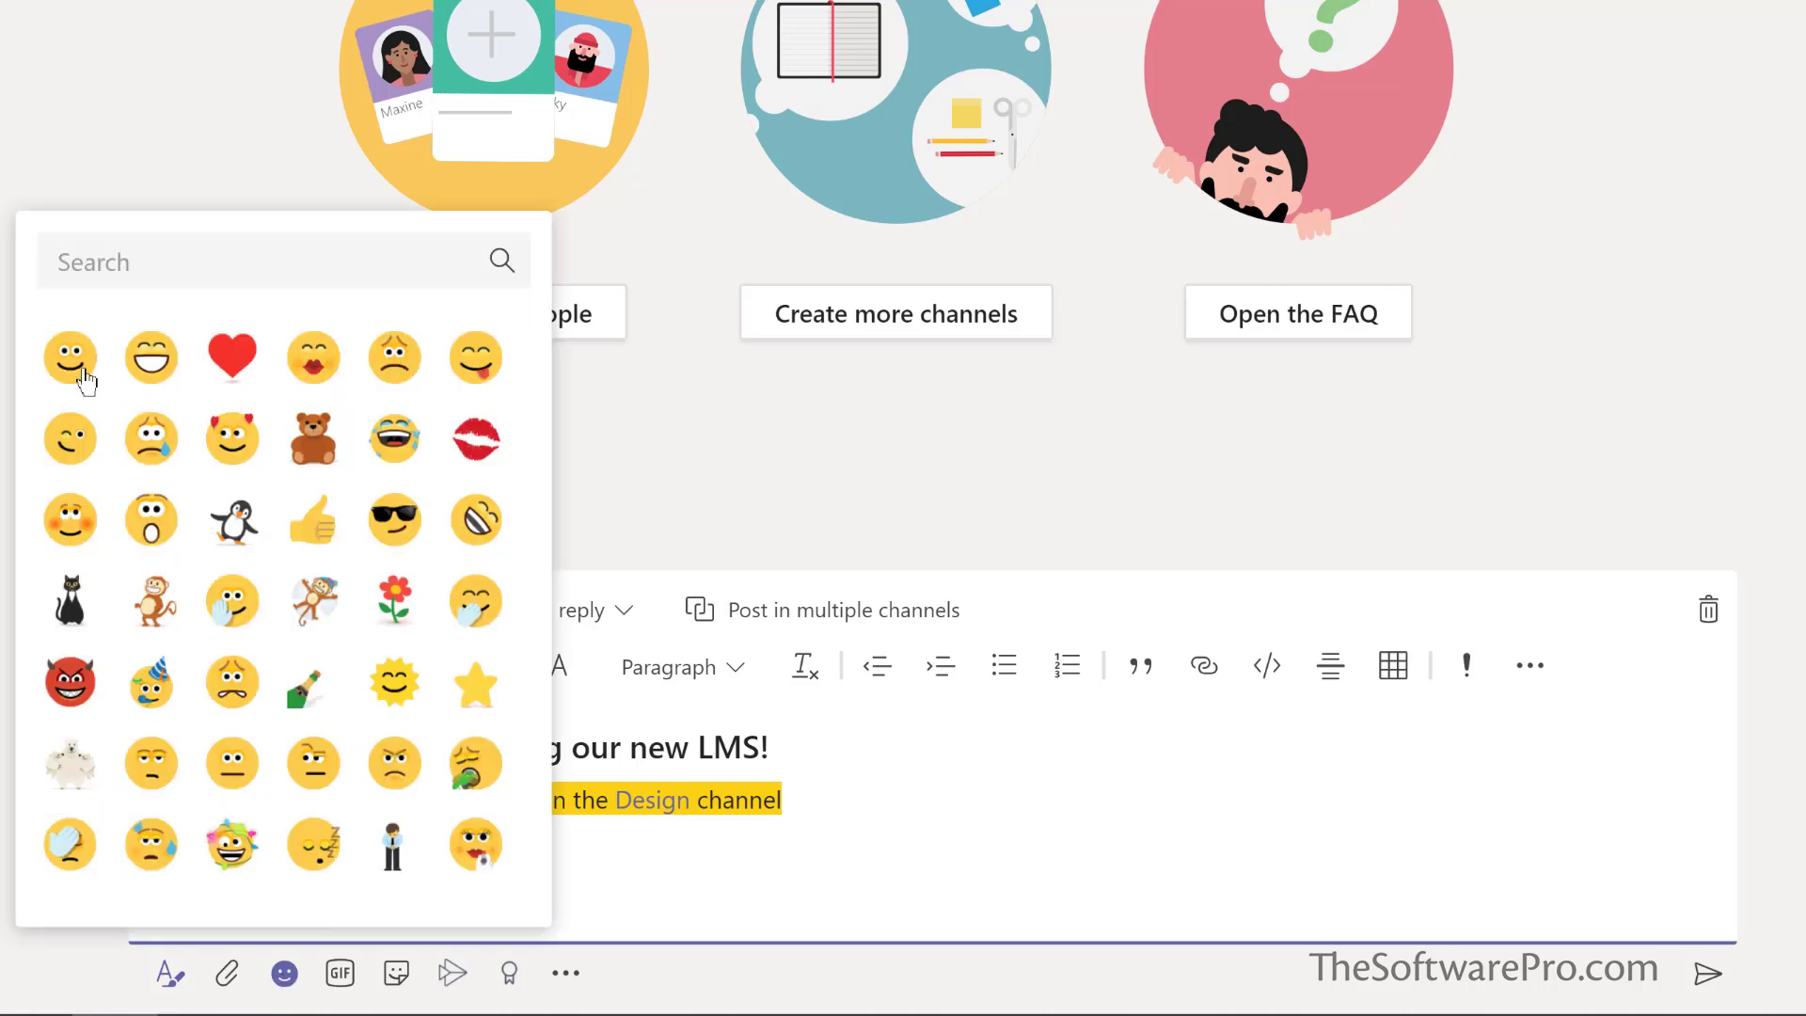
click(85, 380)
click(340, 975)
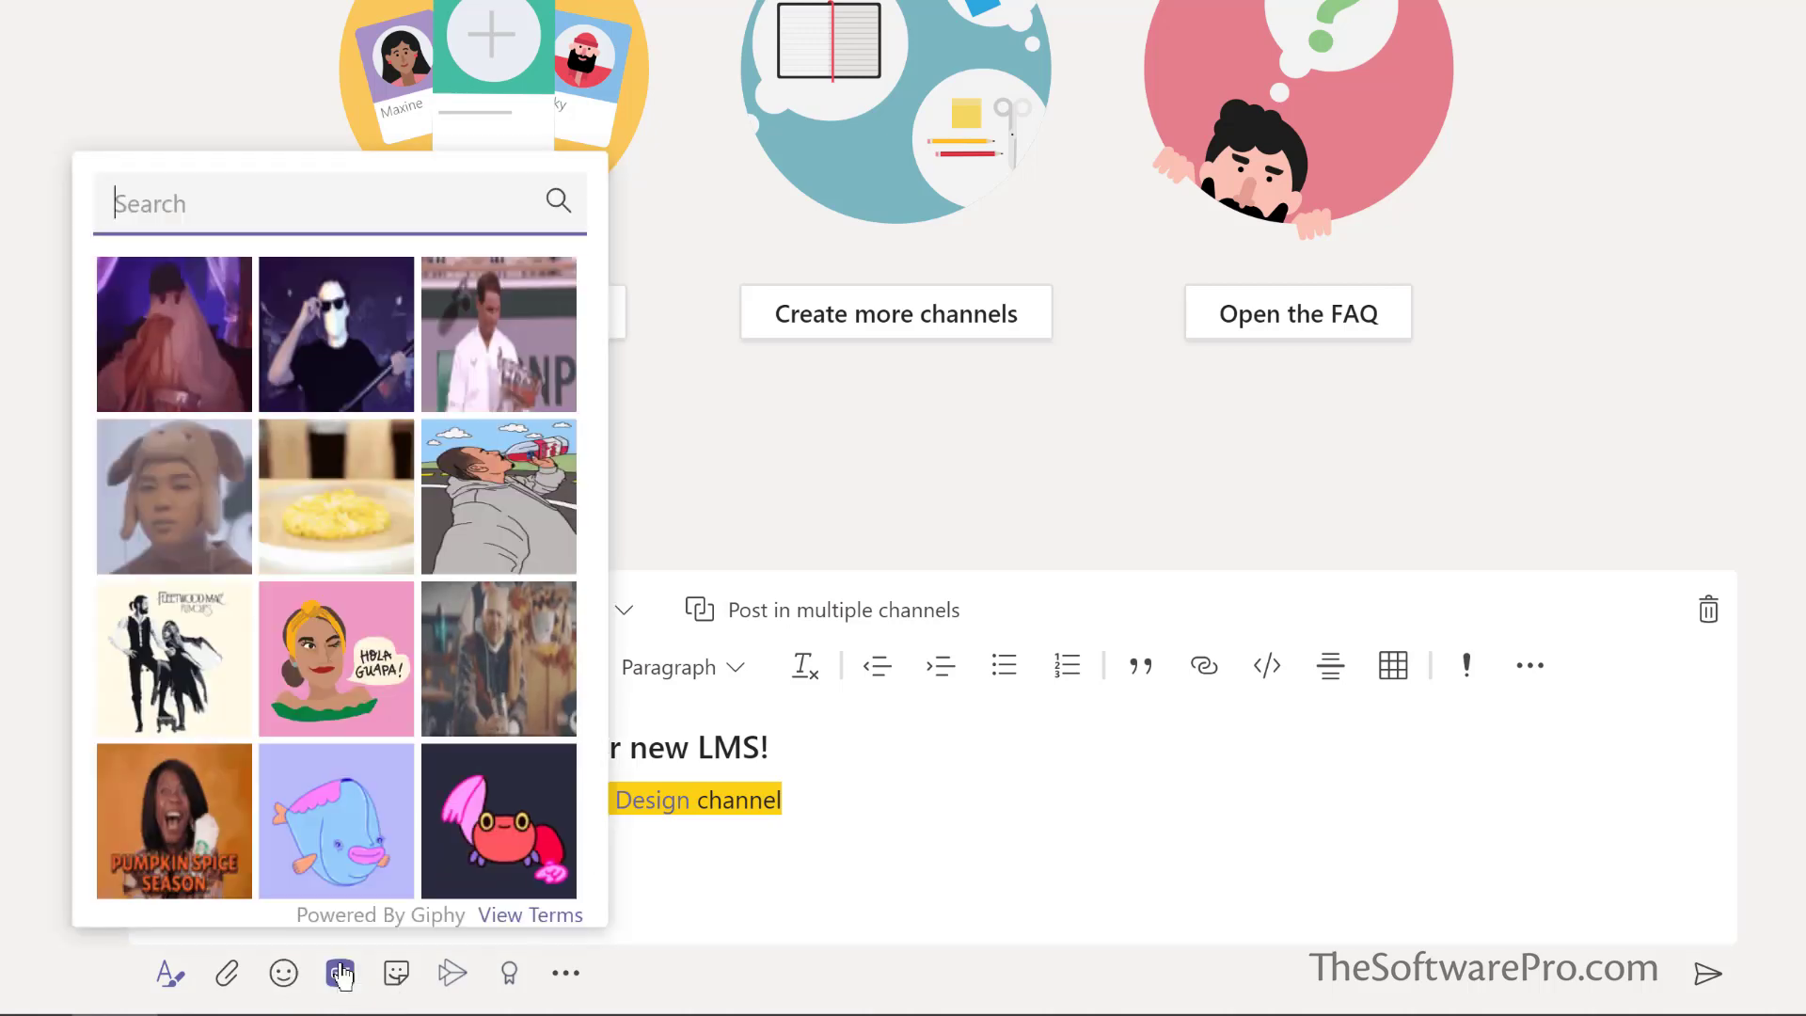
text(yay)
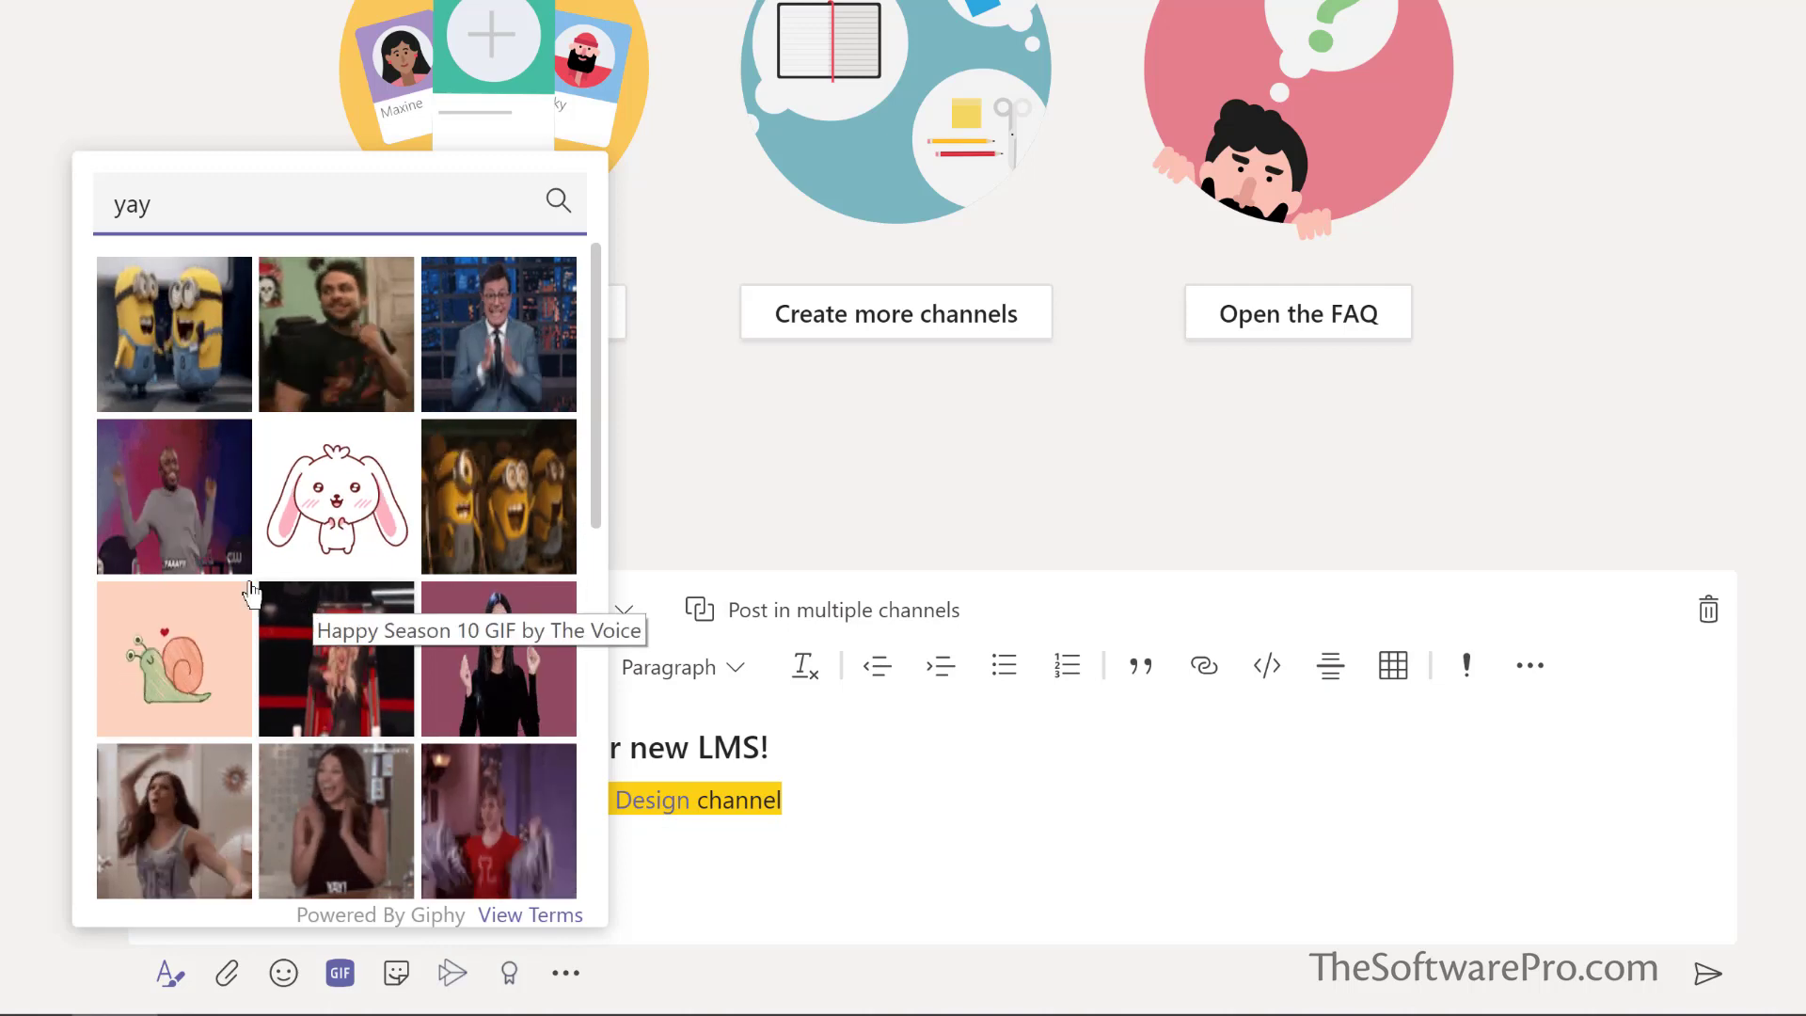
click(145, 516)
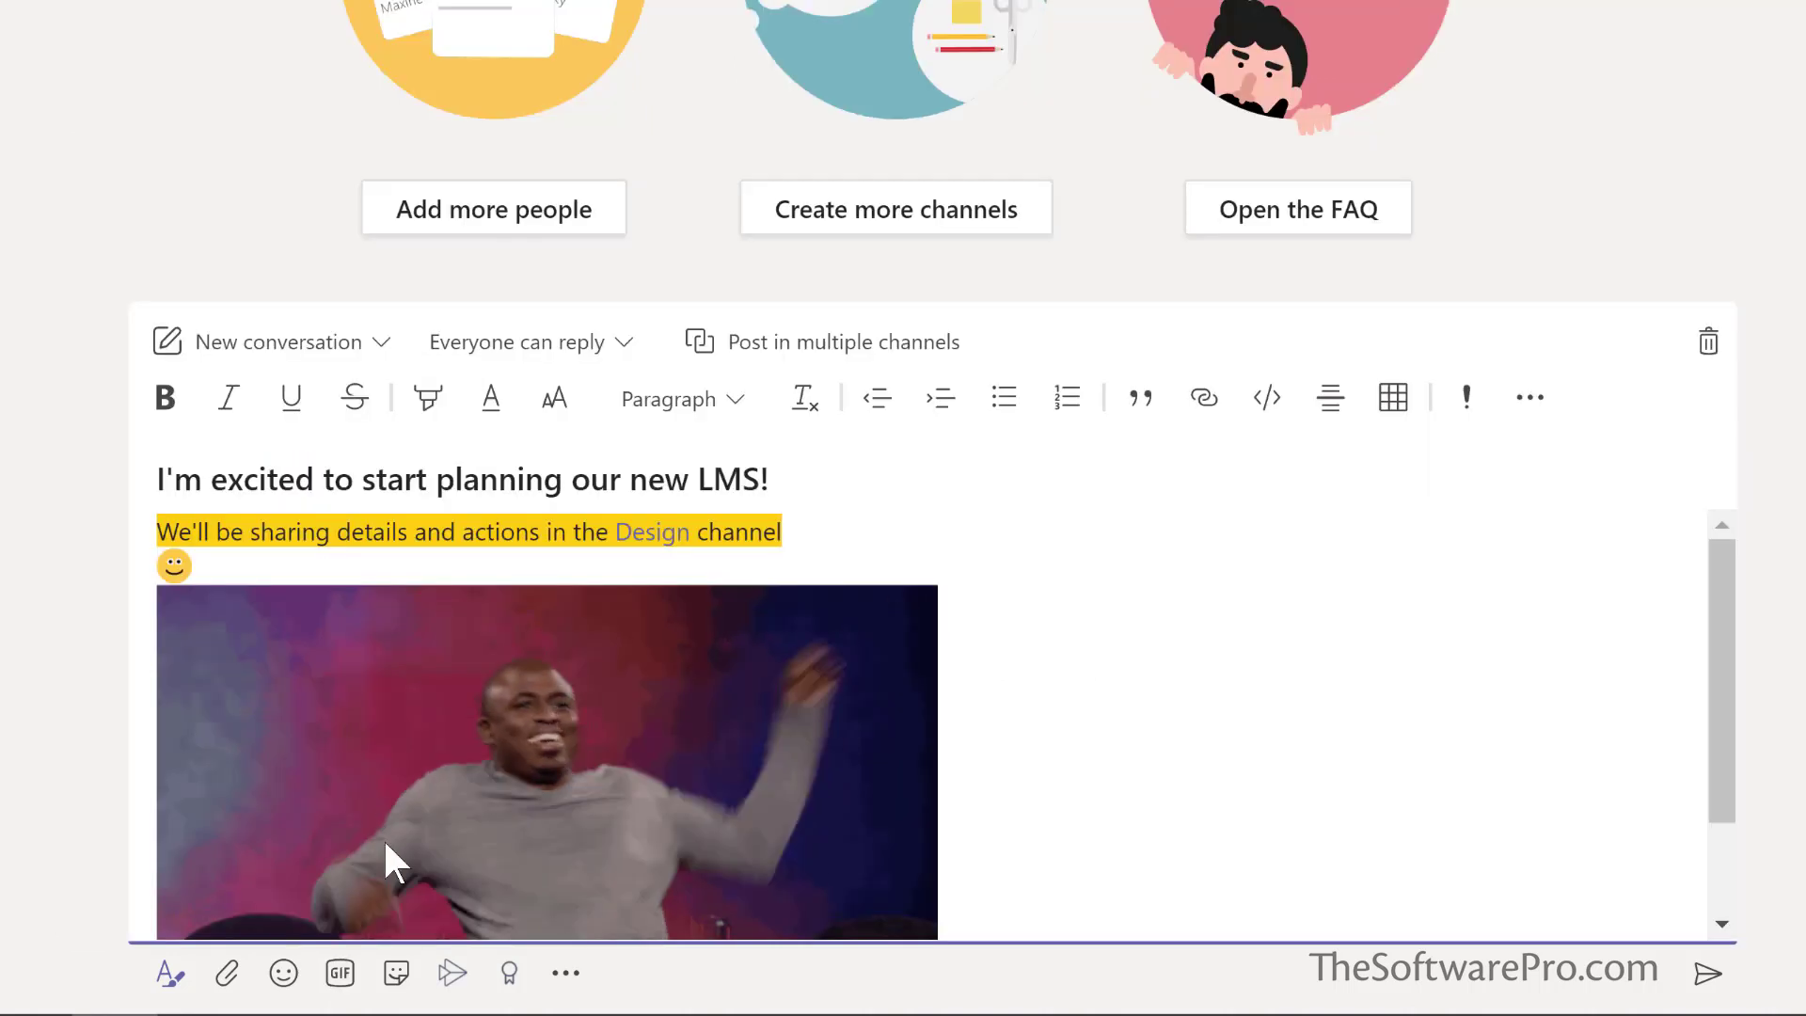
Step: Add the "OH YEAH!" comic sticker below the GIF and post the conversation
click(396, 978)
click(335, 480)
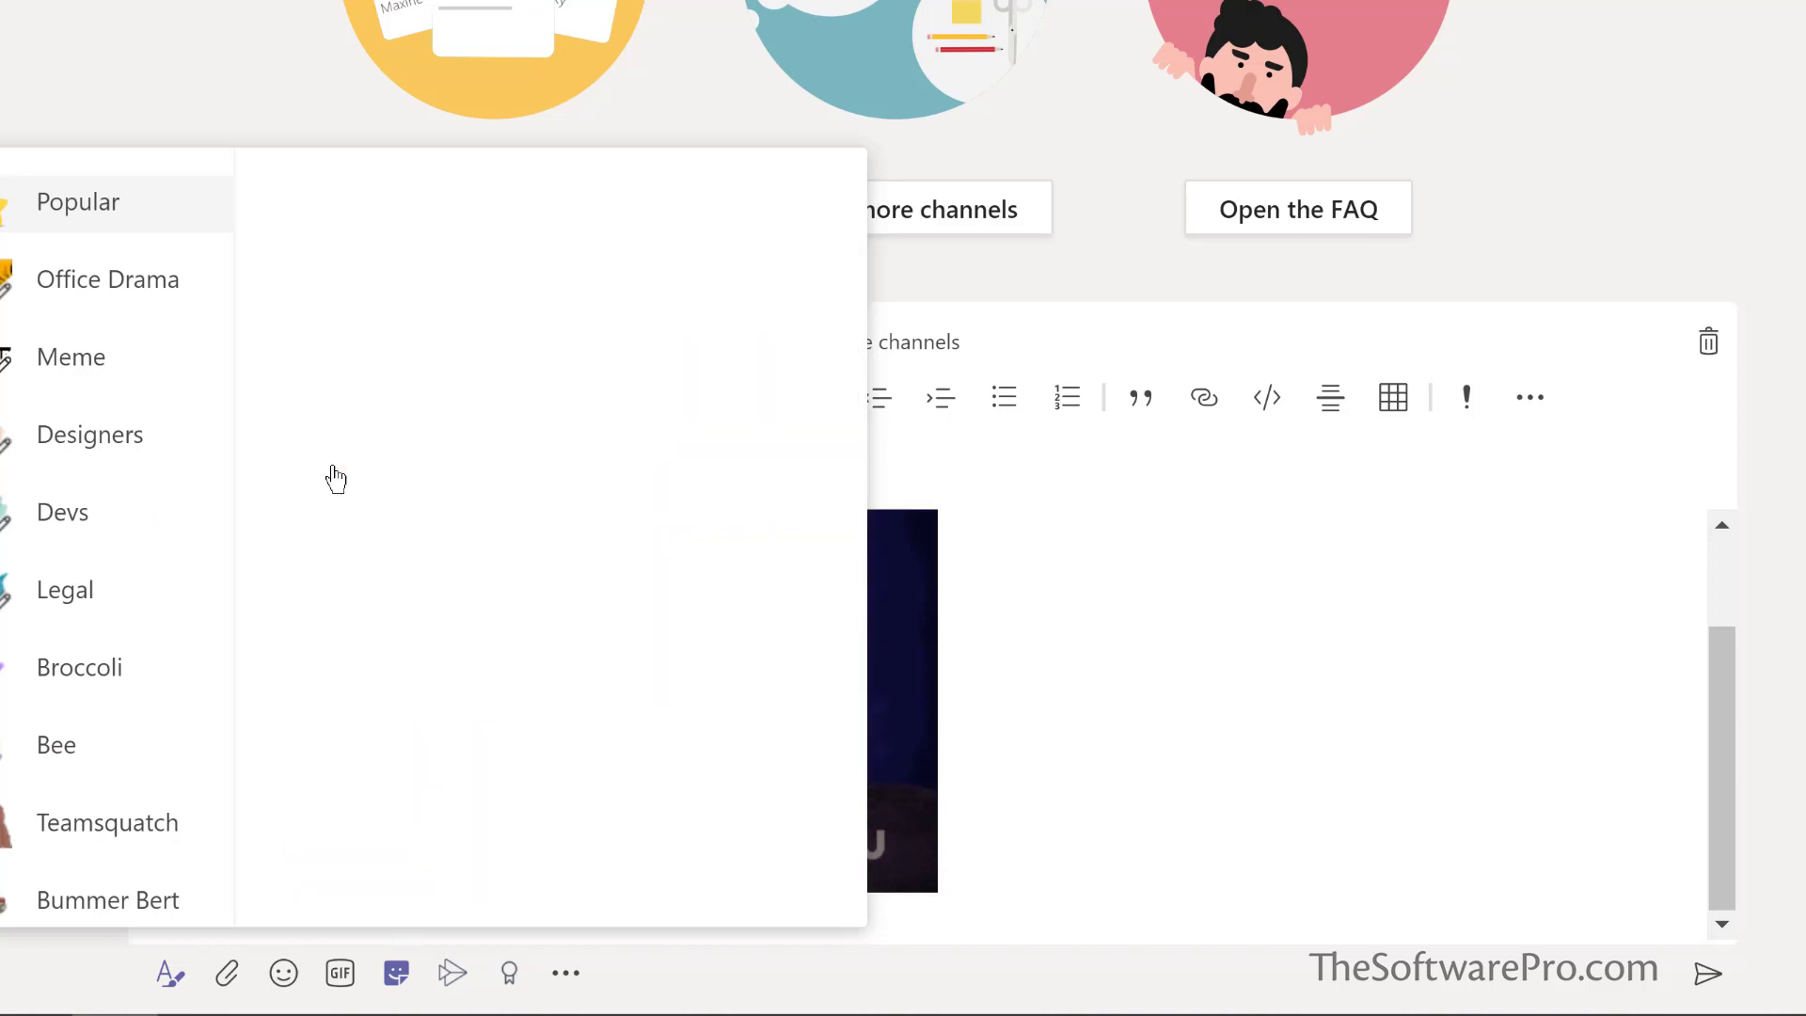
click(355, 761)
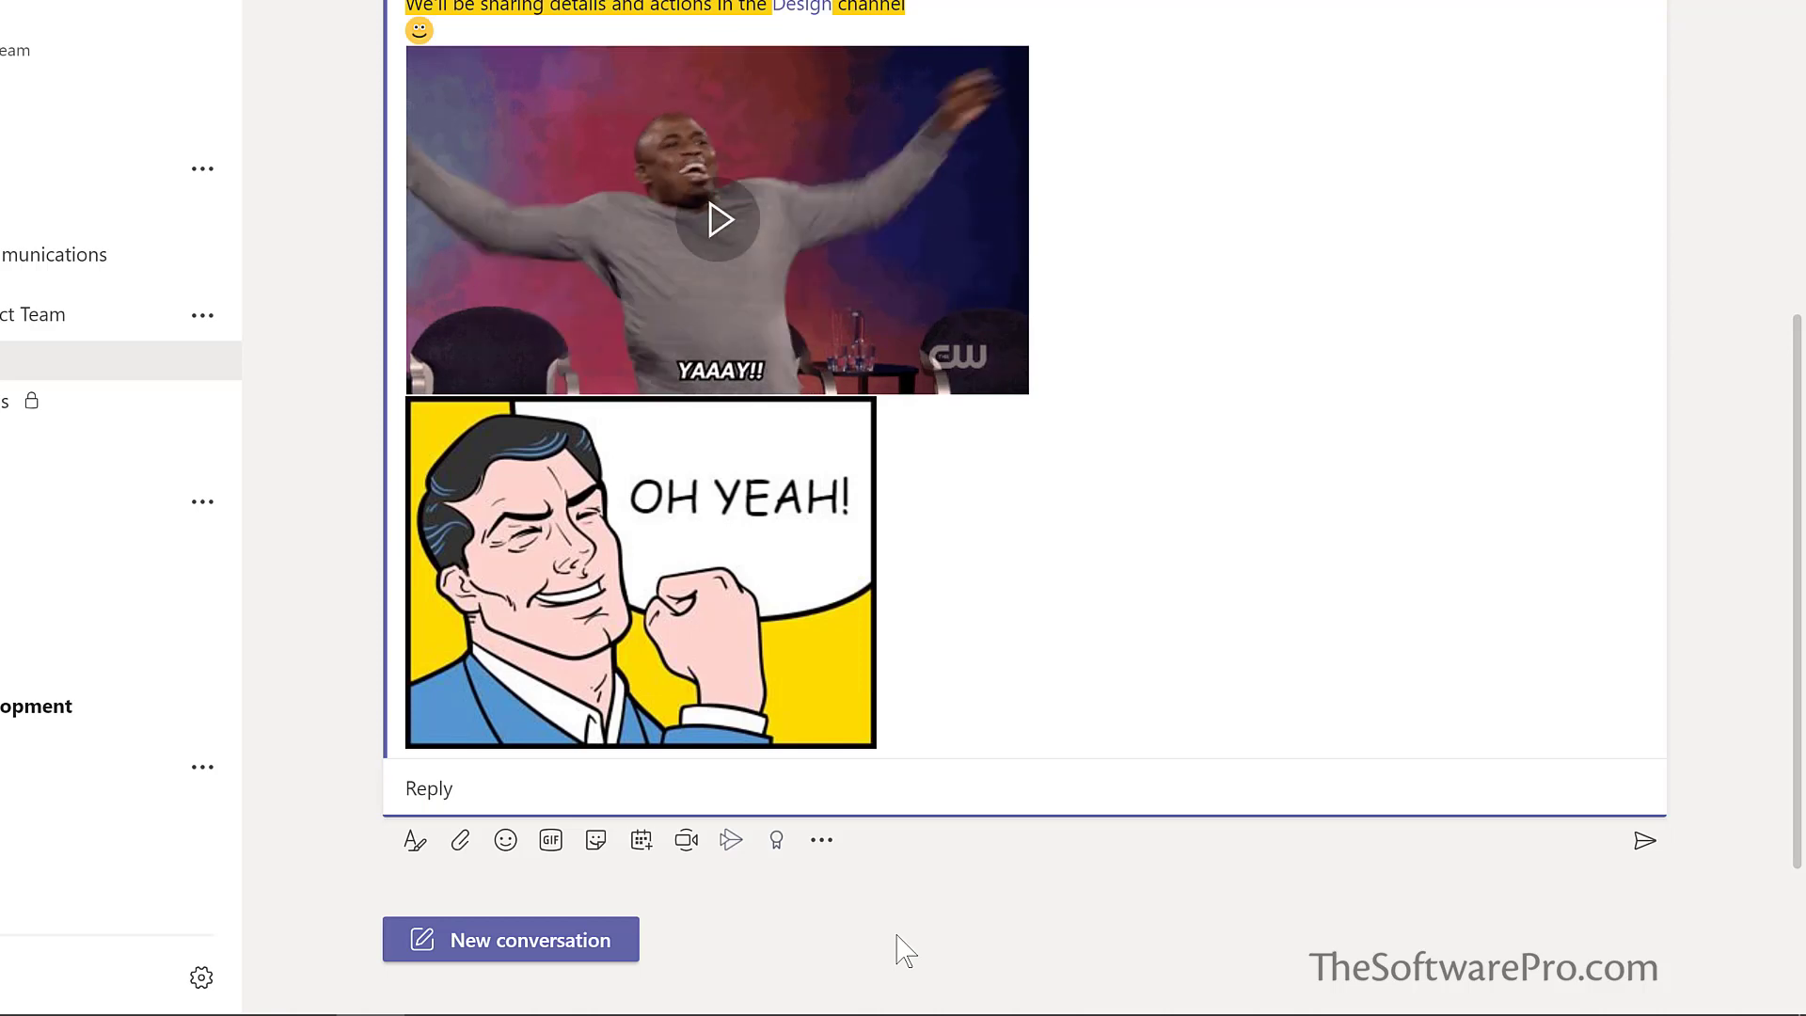
Step: Start another formatted conversation in the General channel and change its type to Announcement
click(511, 939)
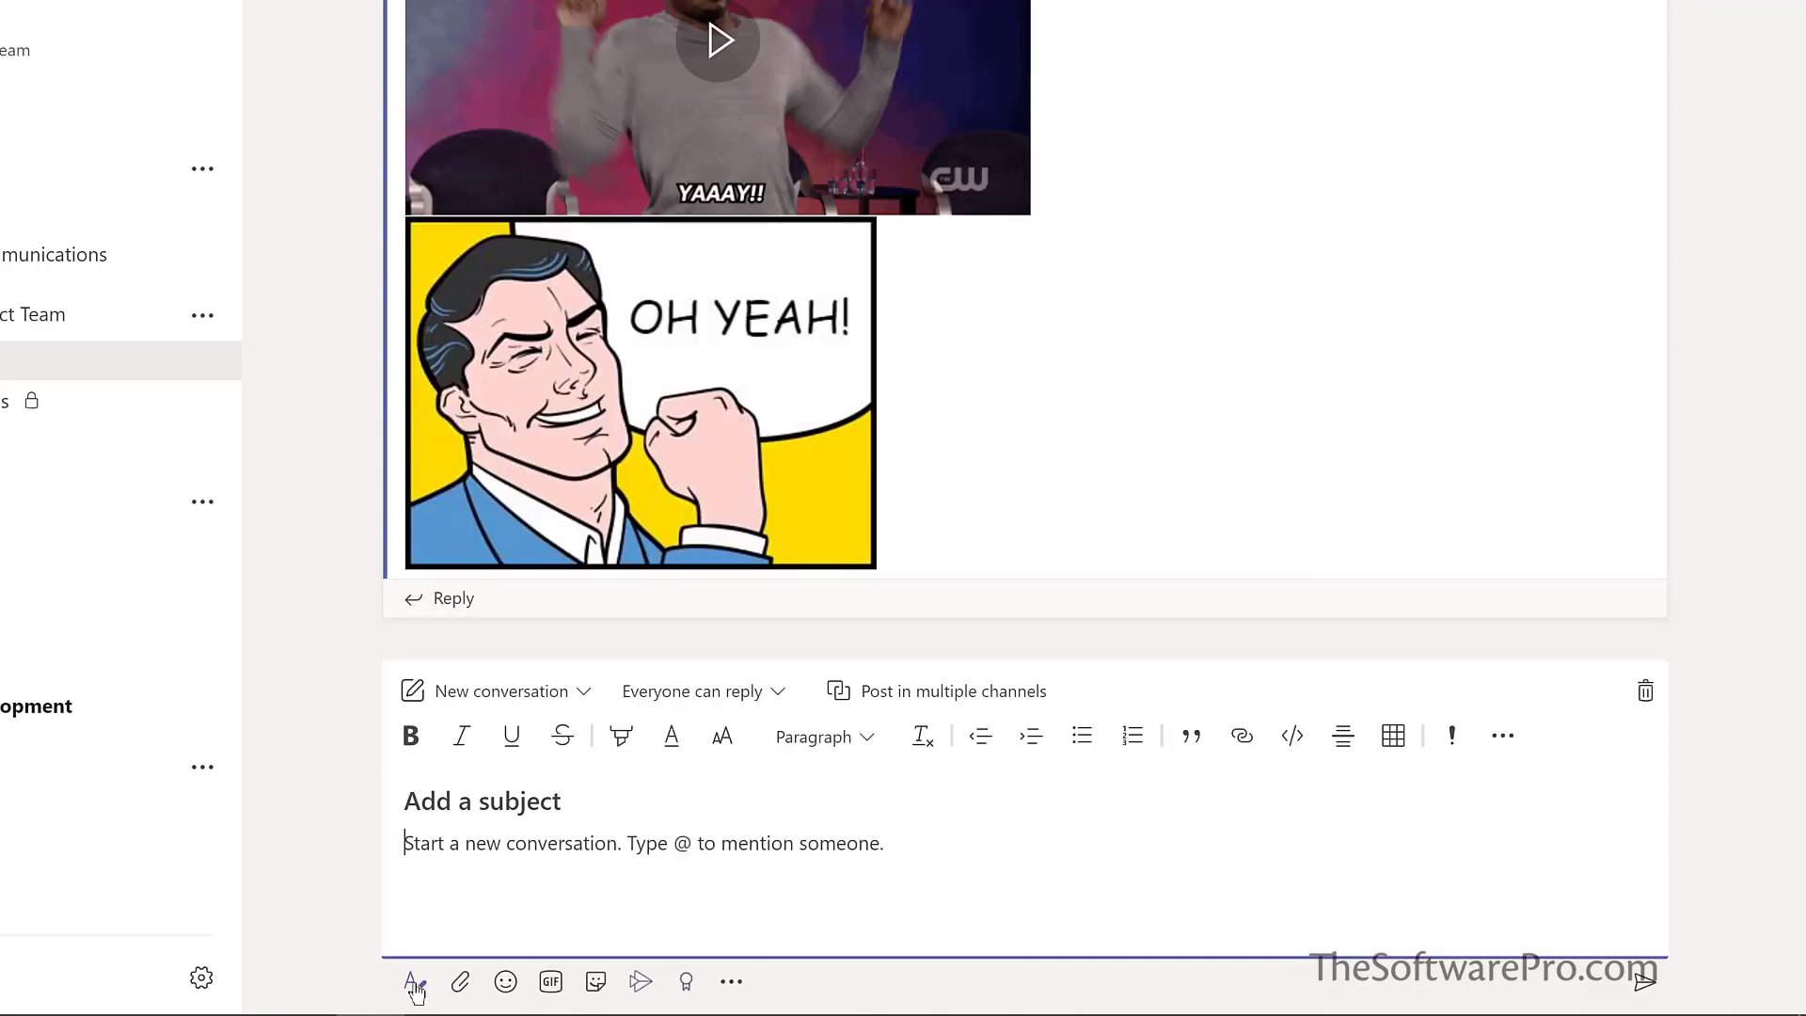
click(583, 696)
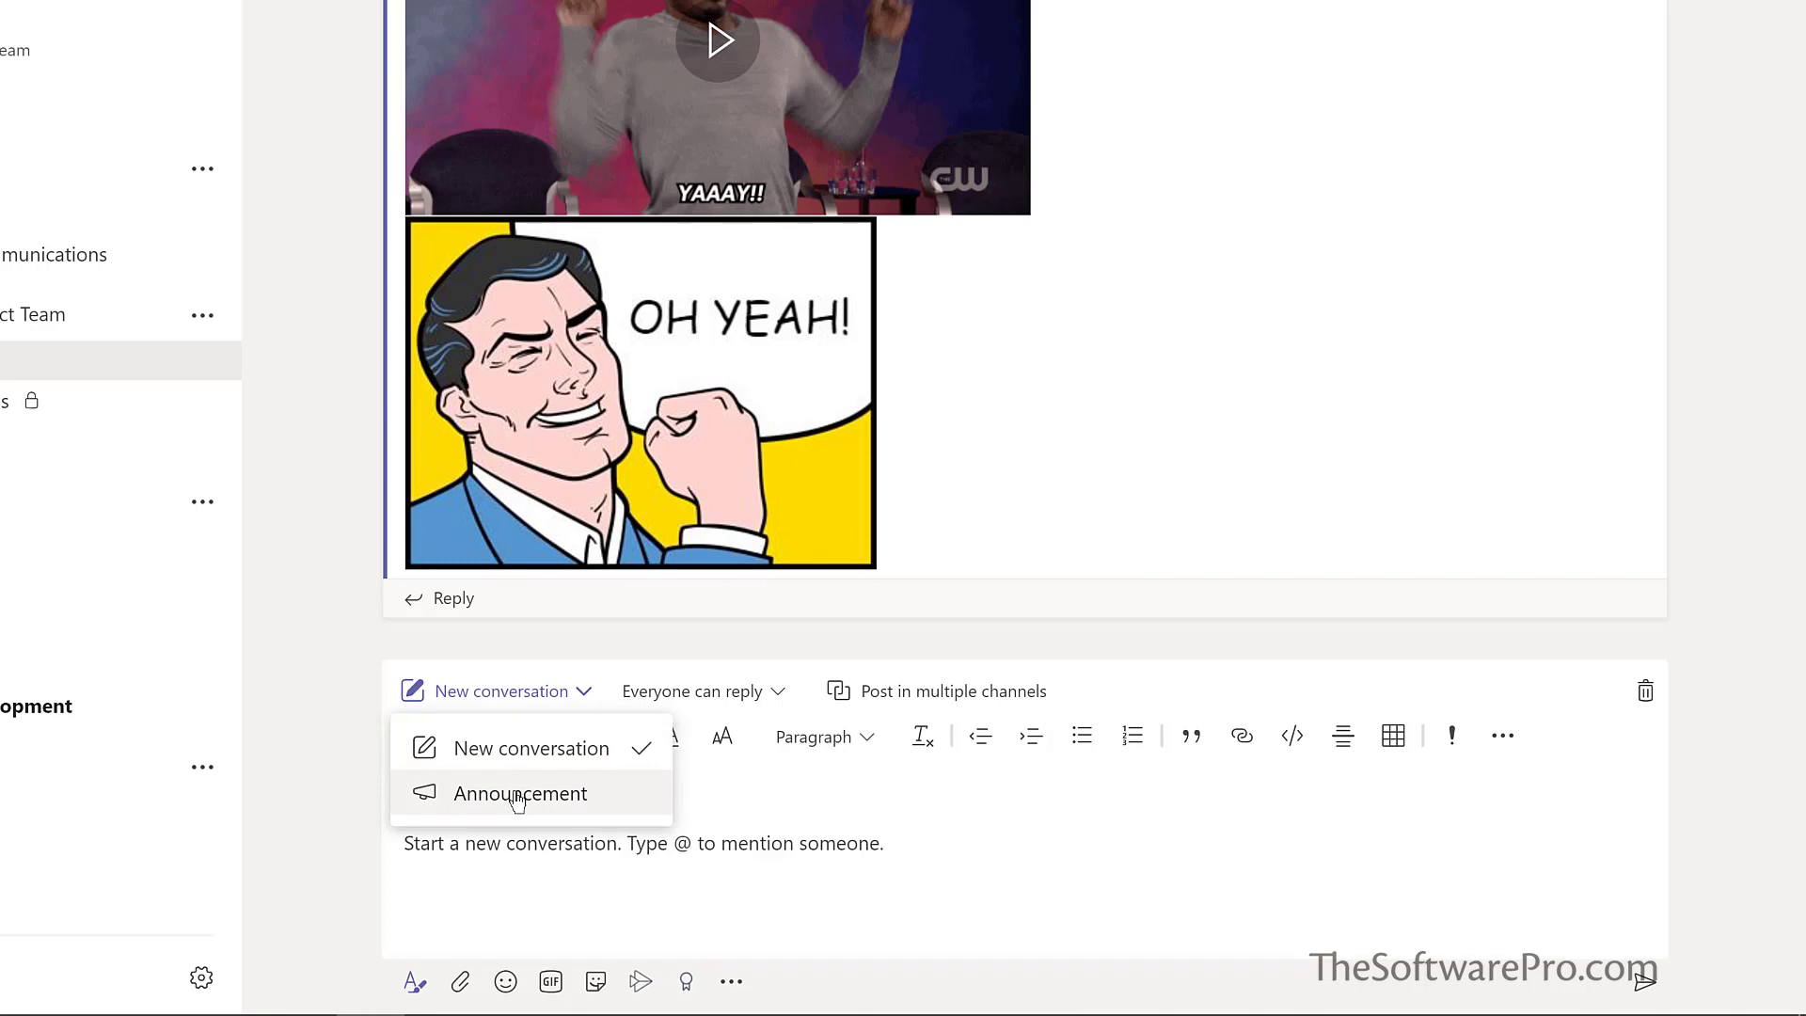
click(517, 796)
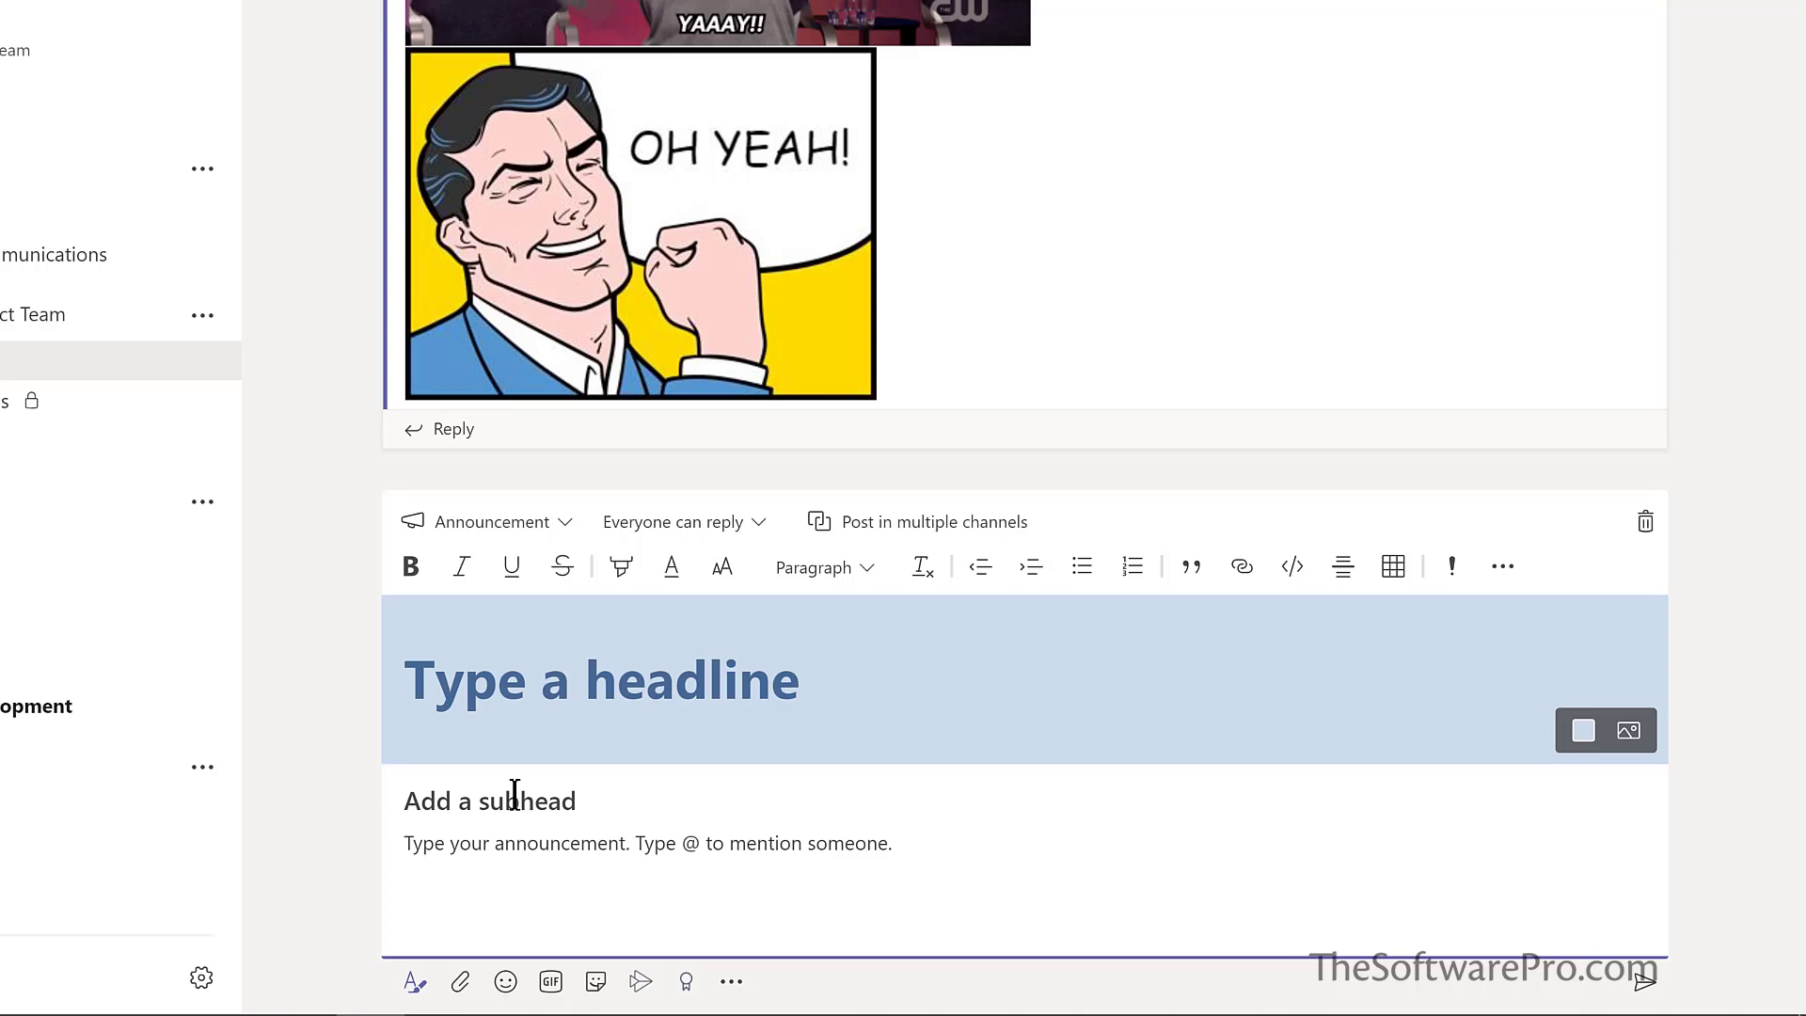
Step: Write a welcome headline and subhead for the new colleague and the body "We're looking forward to benefiting from his extensive experience building and implementing learning systems."
text(Welcome Nestor!)
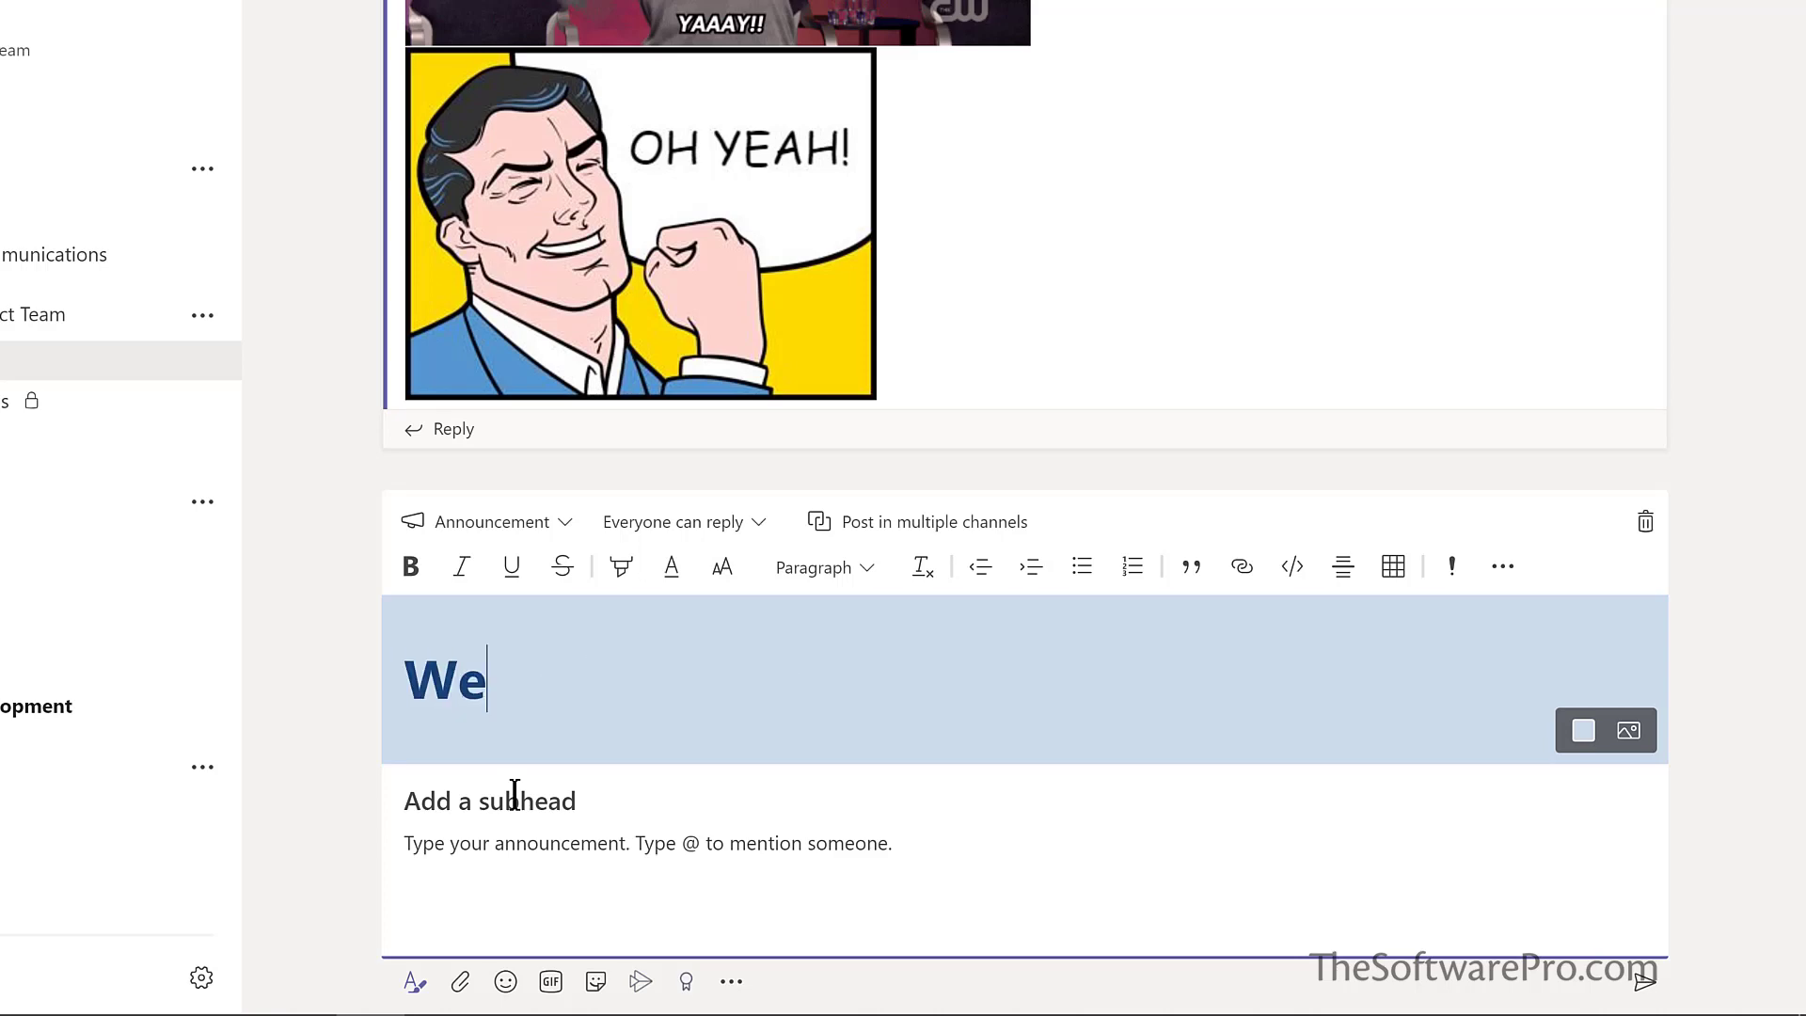
click(515, 798)
text(Welcome Nestor to the company and our project team!)
click(508, 844)
text(We're looking forward to benefiting from his extensive experience building and implementing learning systems.)
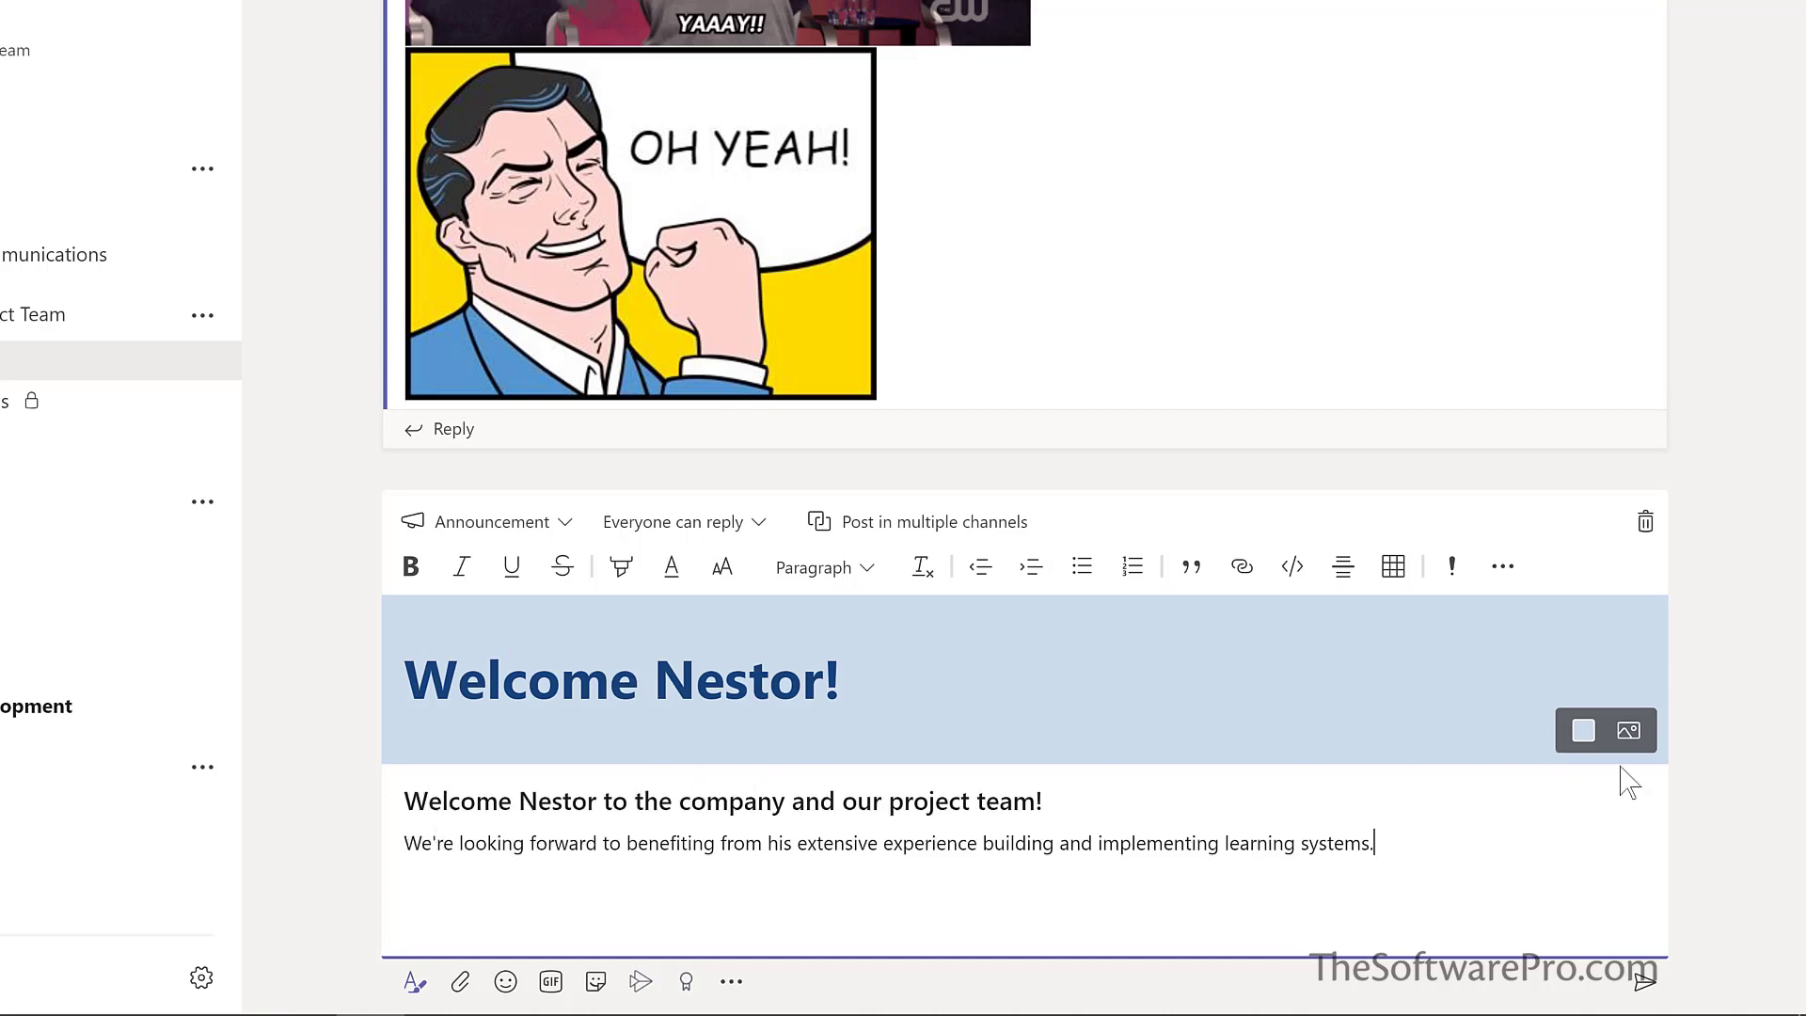
Step: Set the announcement's headline background to dark teal and post the announcement
click(1586, 735)
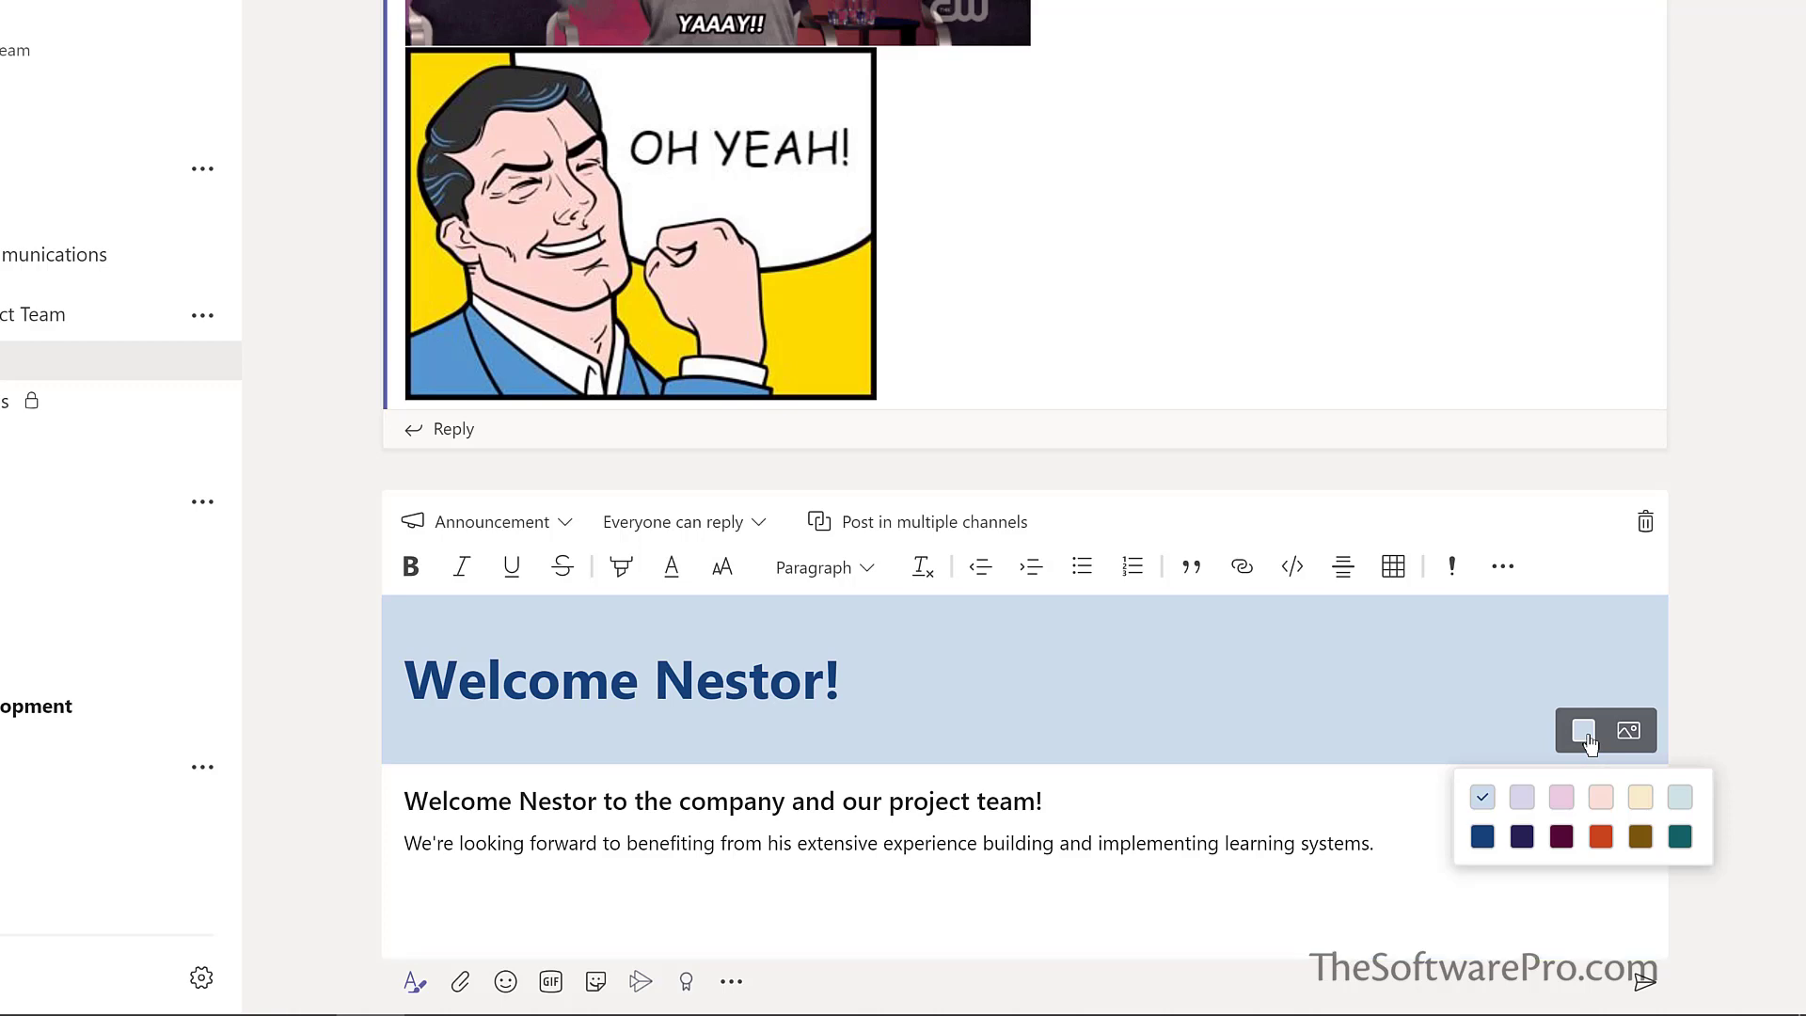
click(1681, 837)
click(1644, 981)
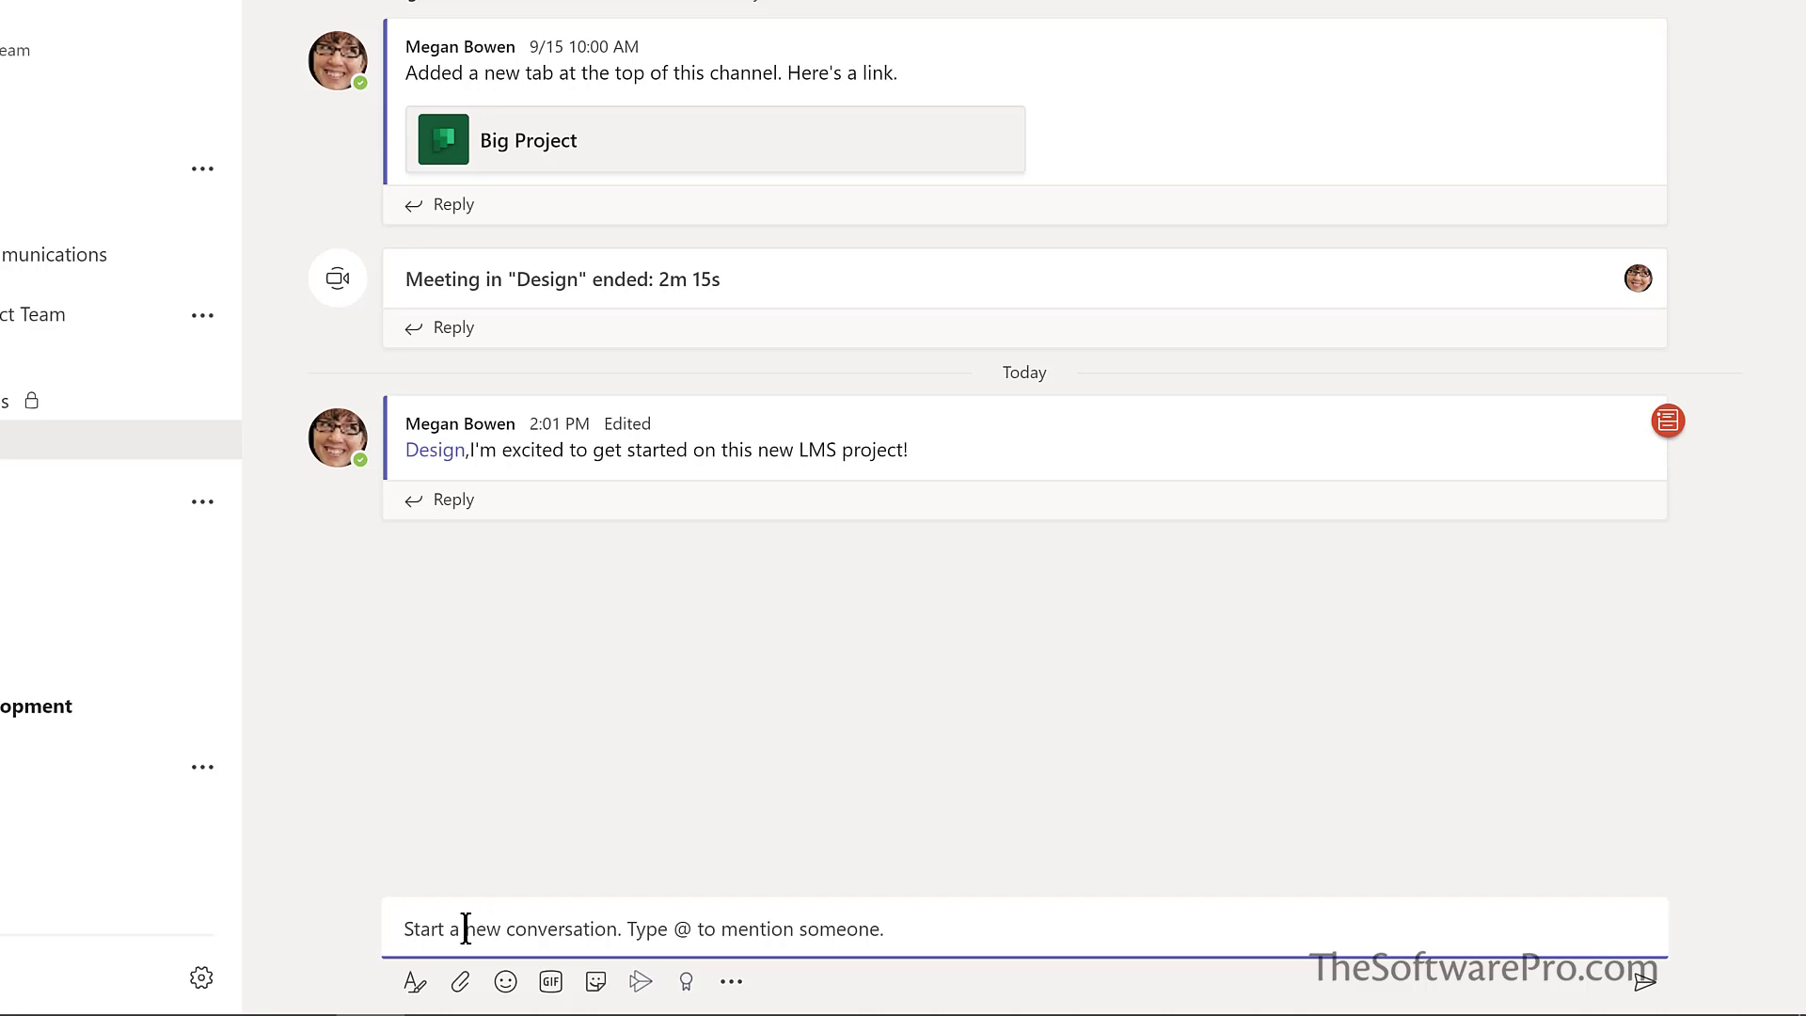
Step: Create a Praise in the Design channel with the Awesome badge and add the colleague as recipient
click(687, 983)
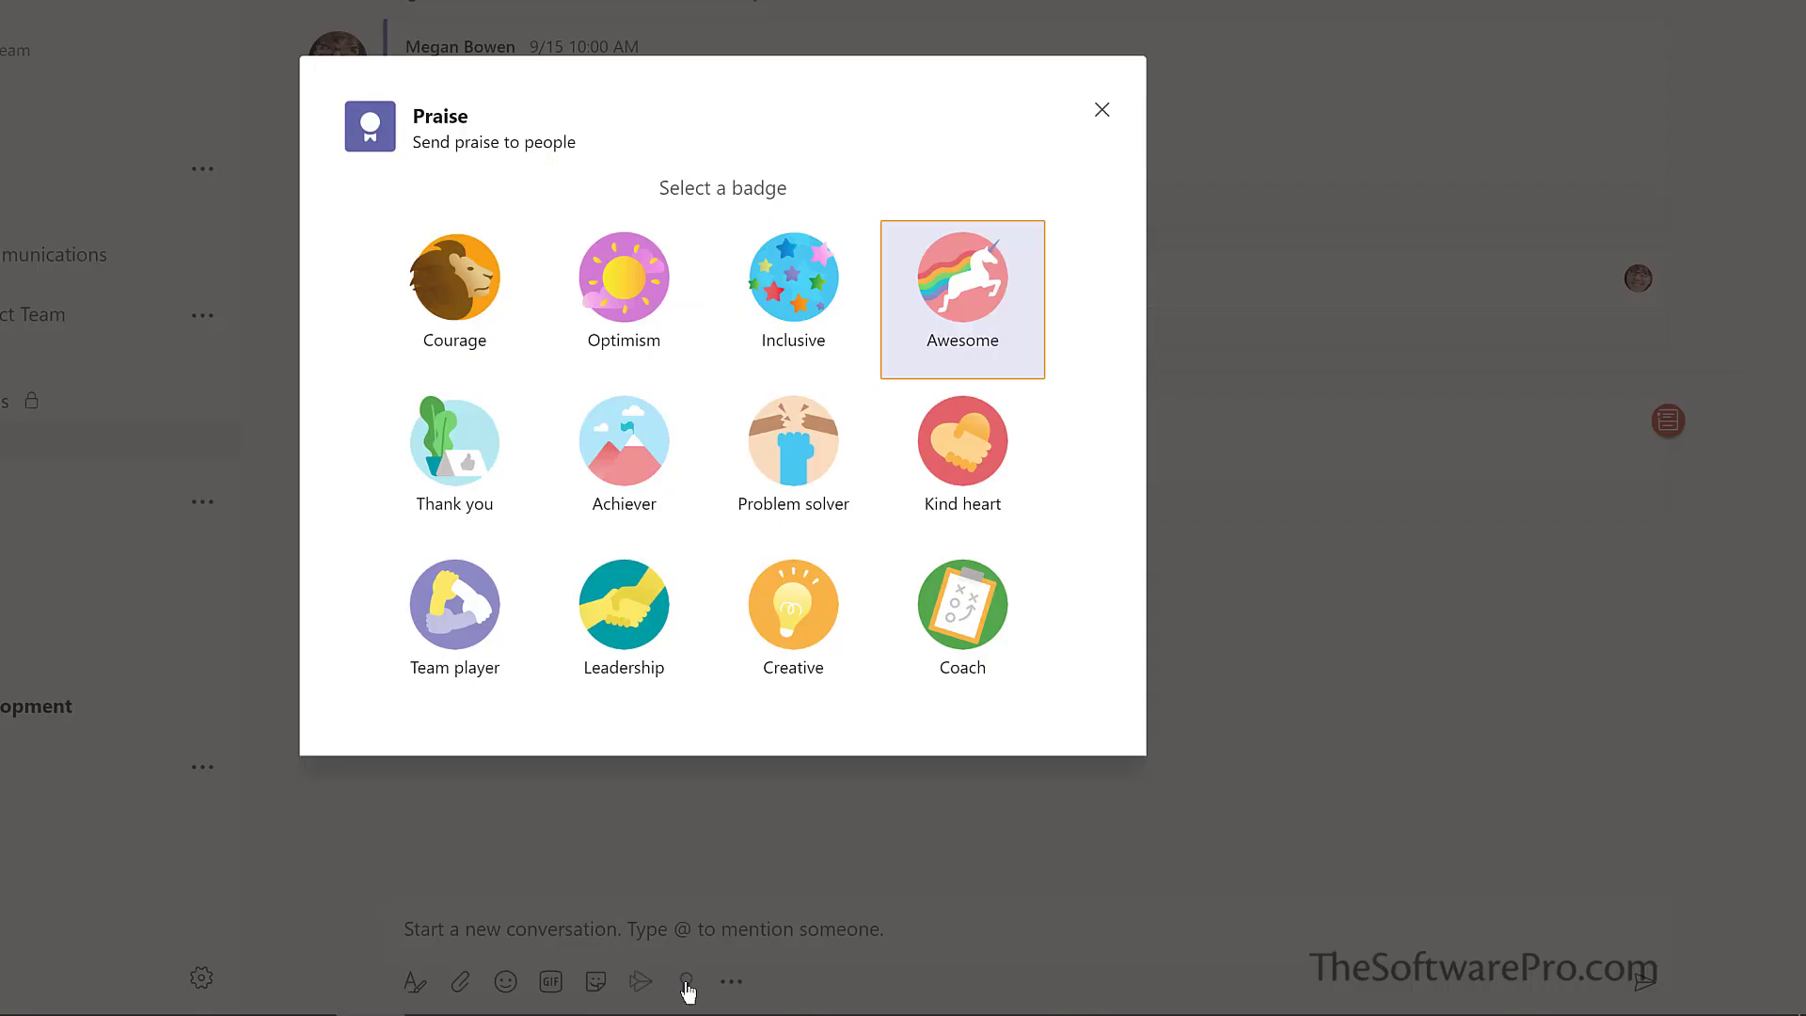
click(966, 301)
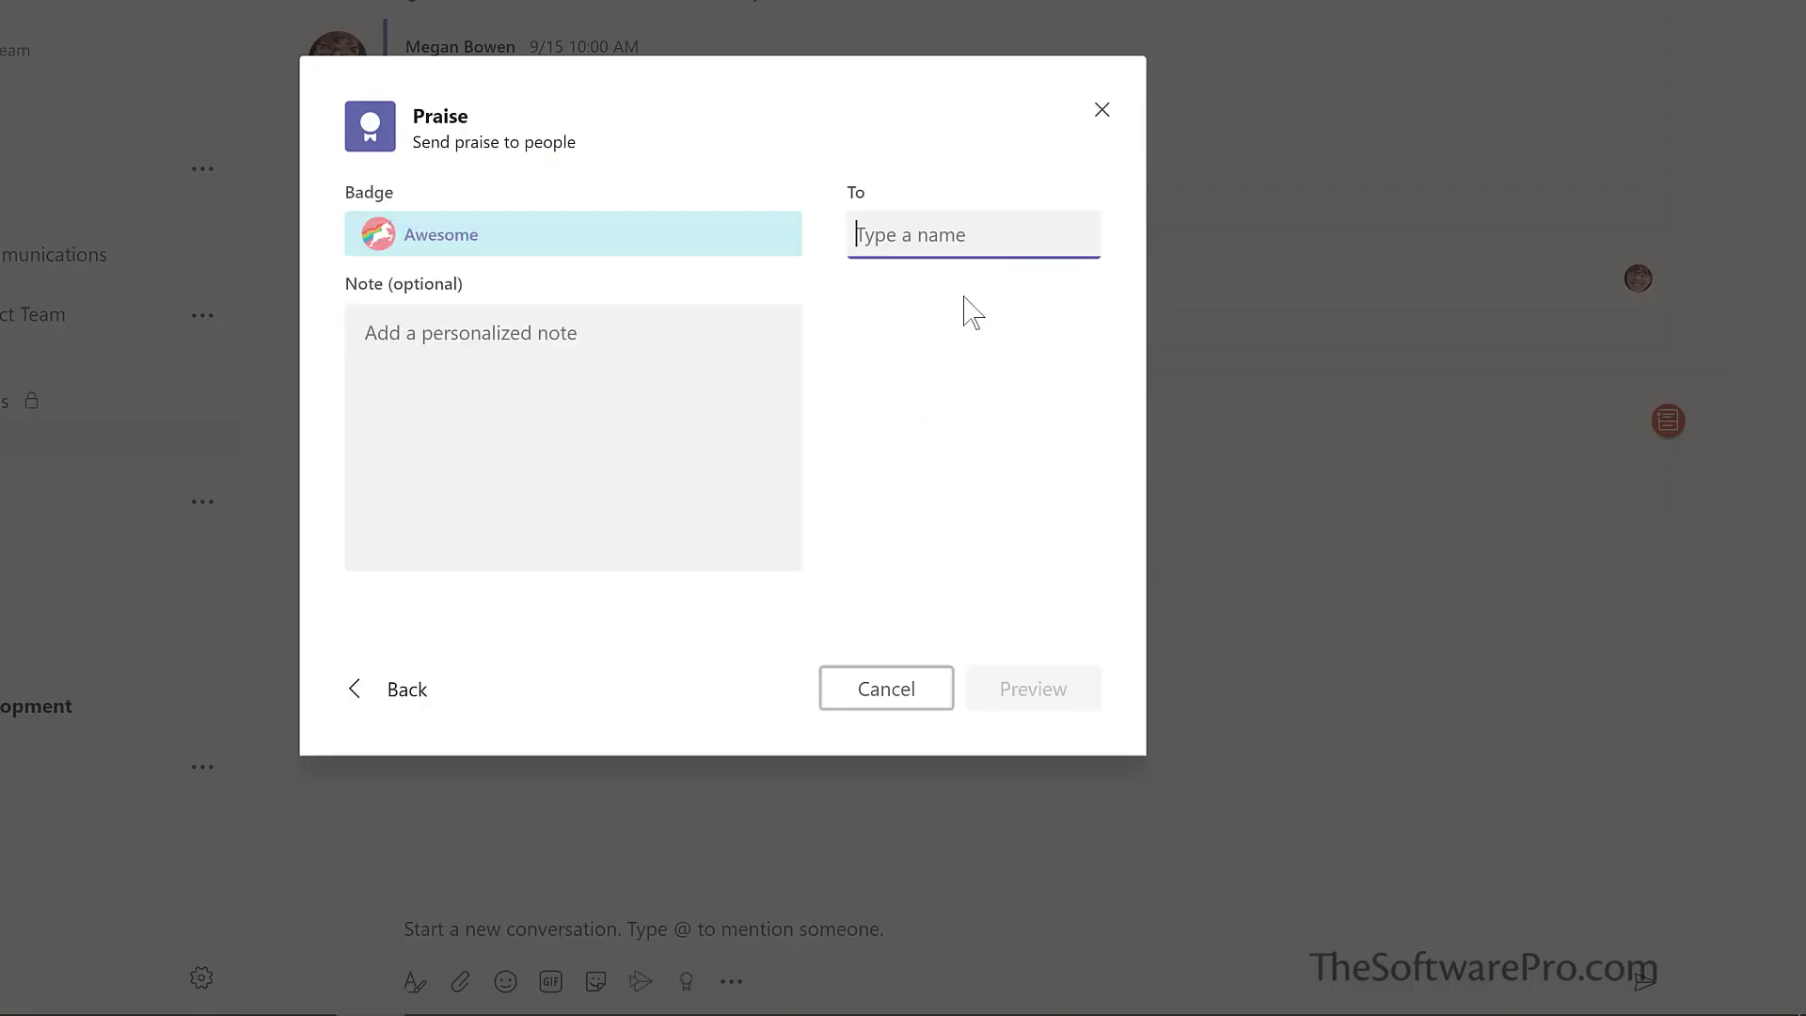
text(lynn)
click(937, 310)
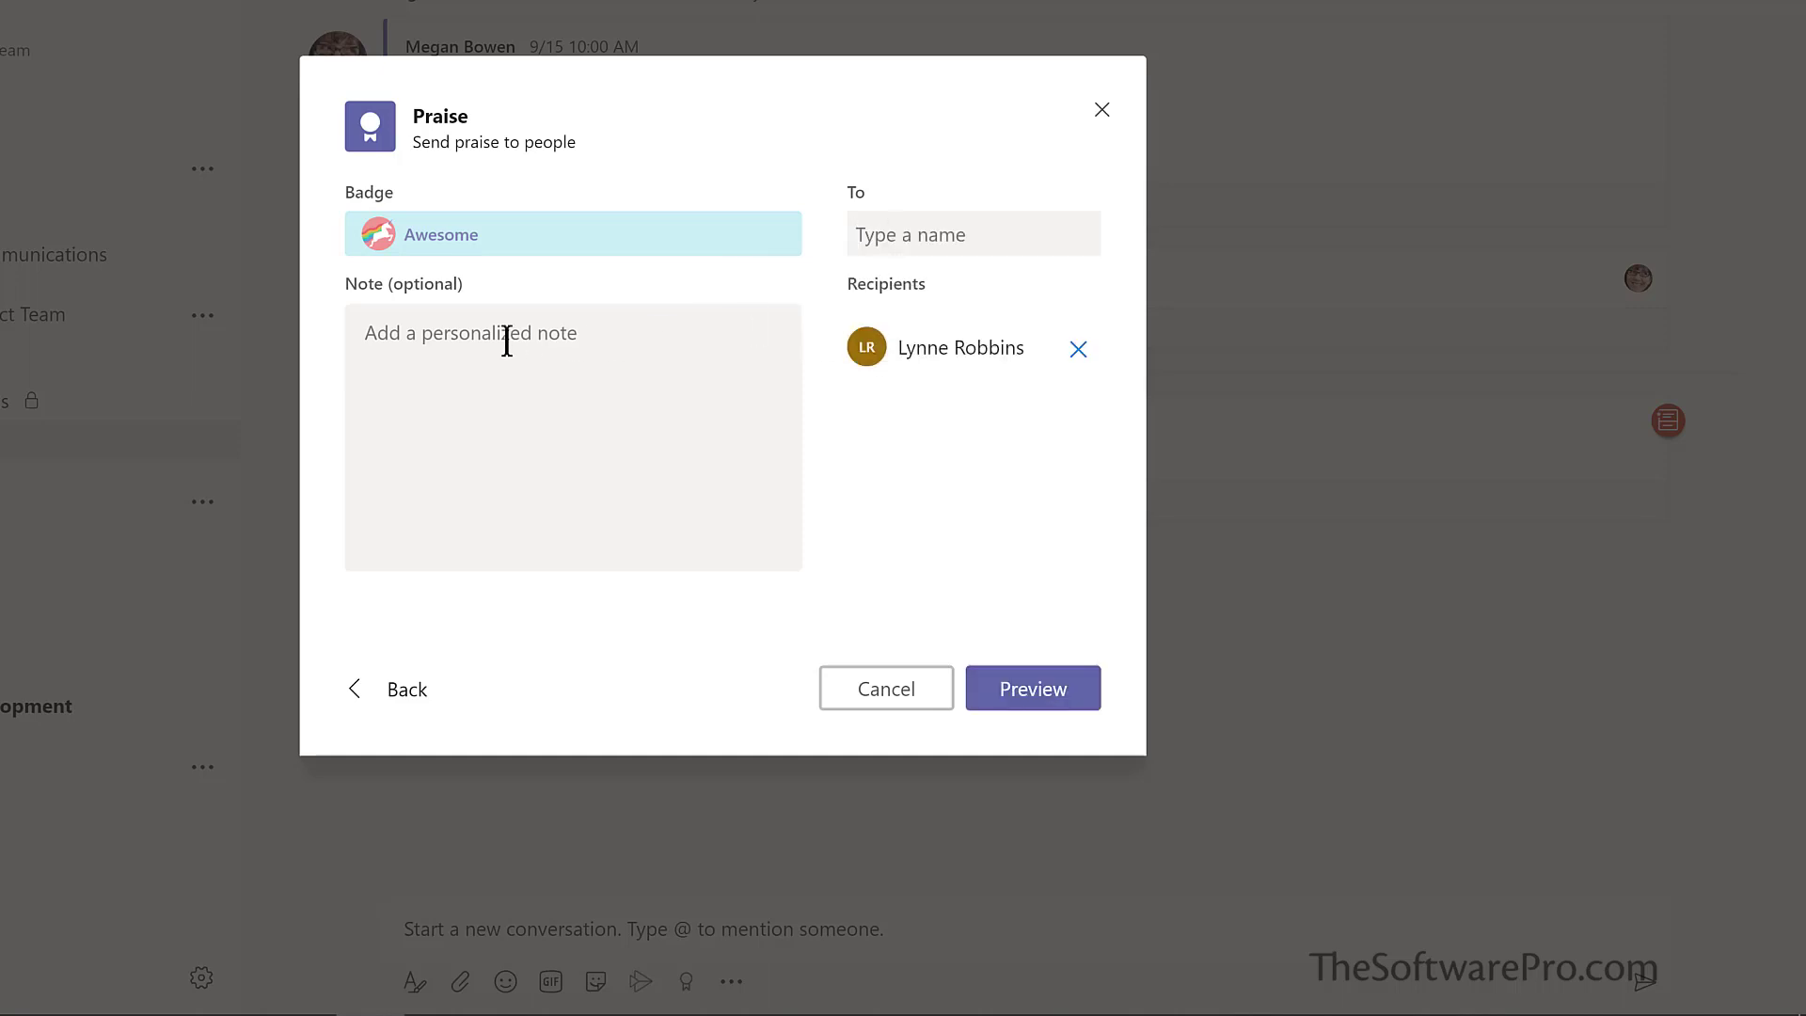
Step: Add a note thanking the recipient by name for leading the first stage of our project plan, preview the praise and send it
click(441, 340)
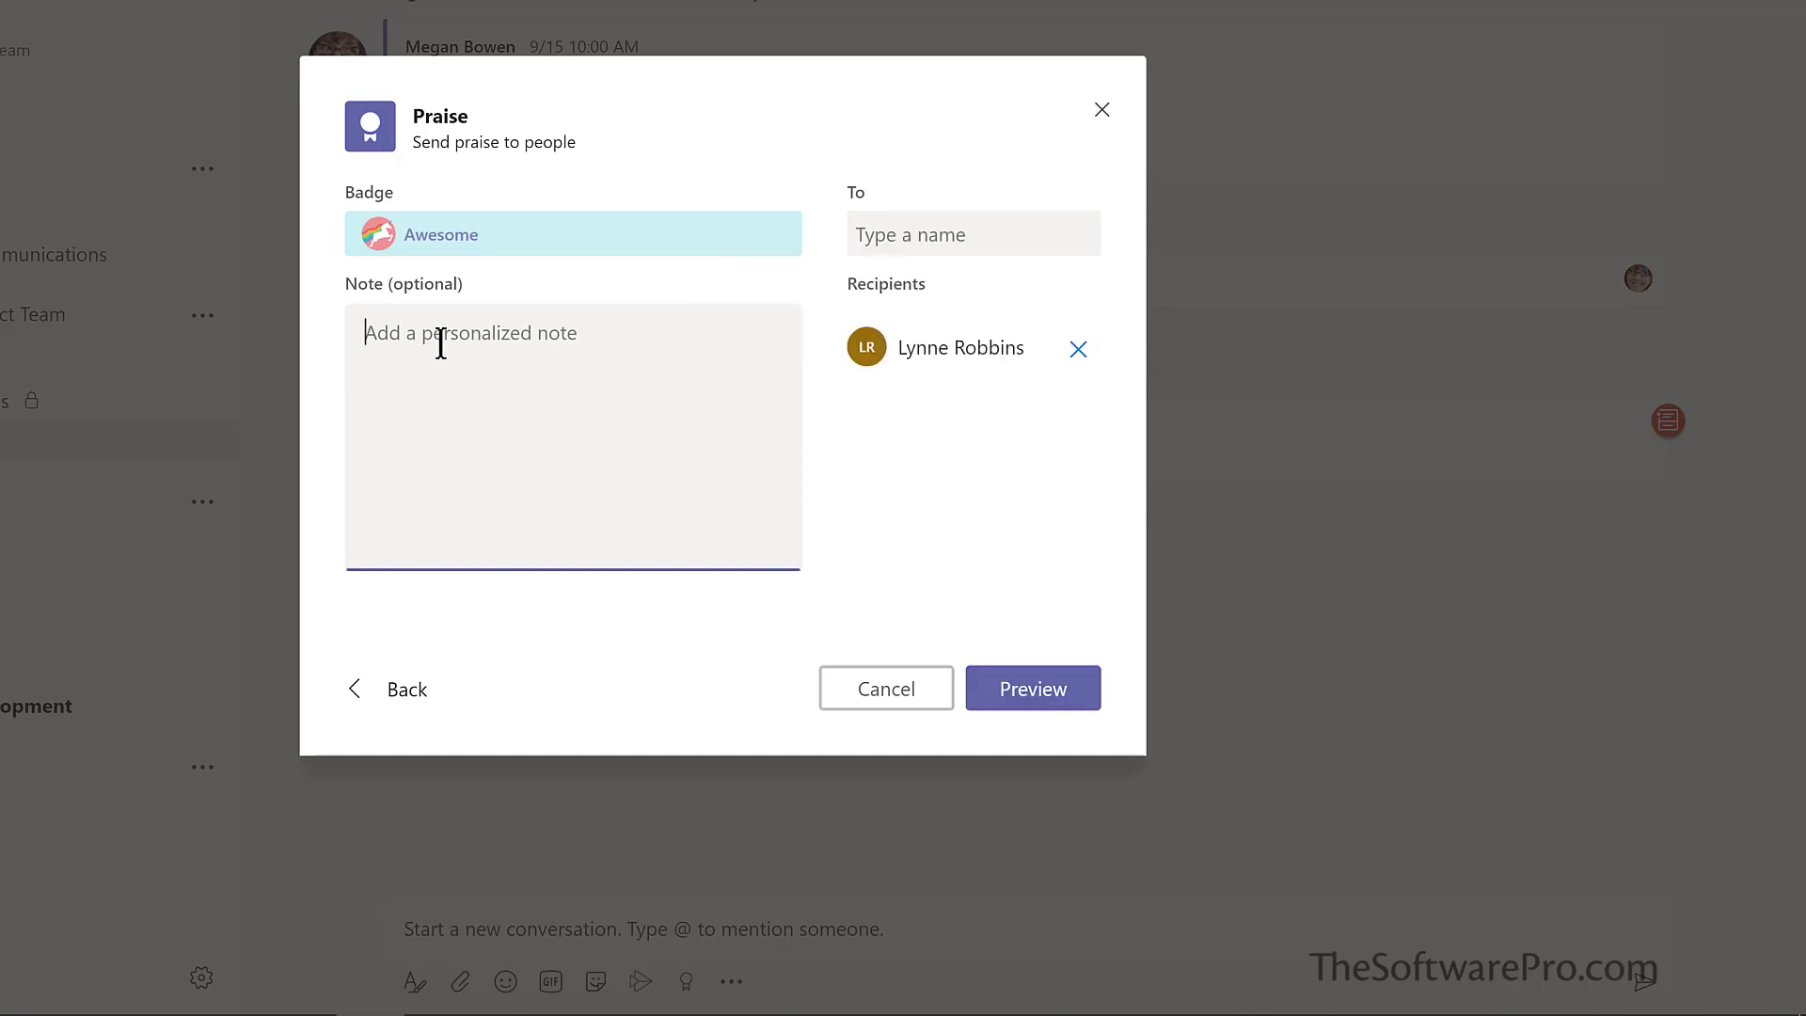
text(A big thanks Lynne for leading the first stage of our project plan!)
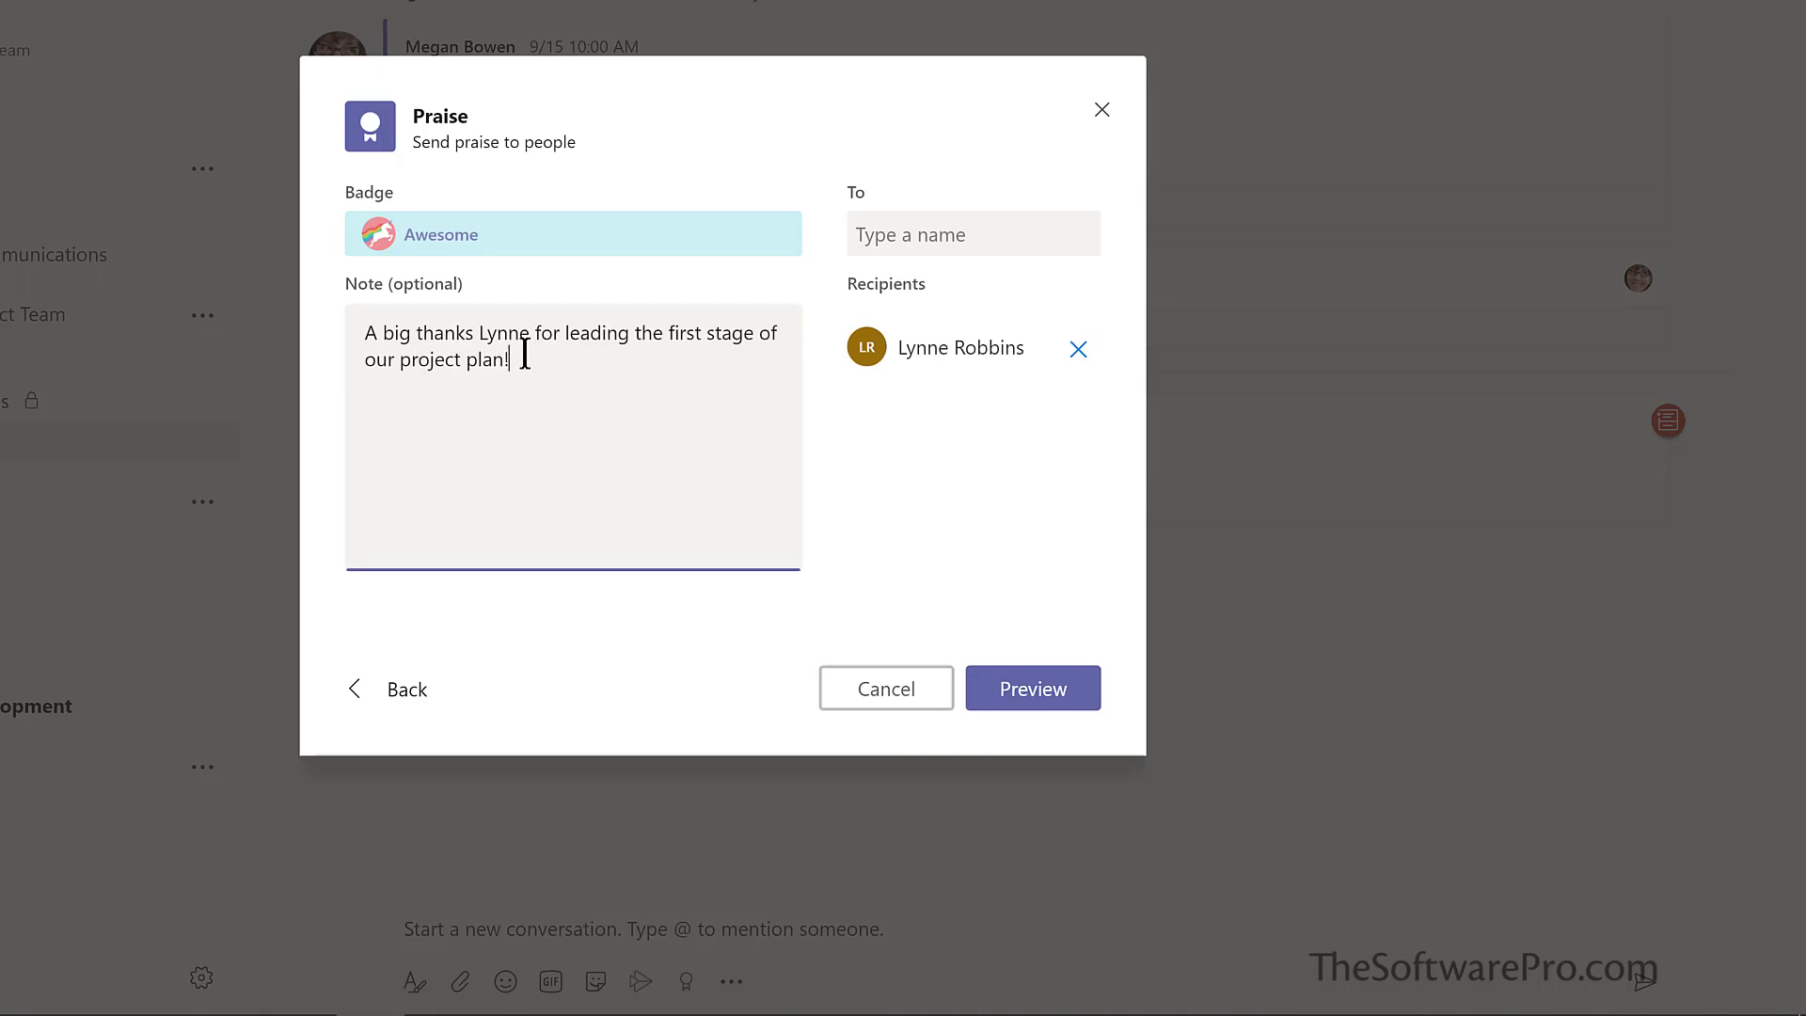
click(1032, 696)
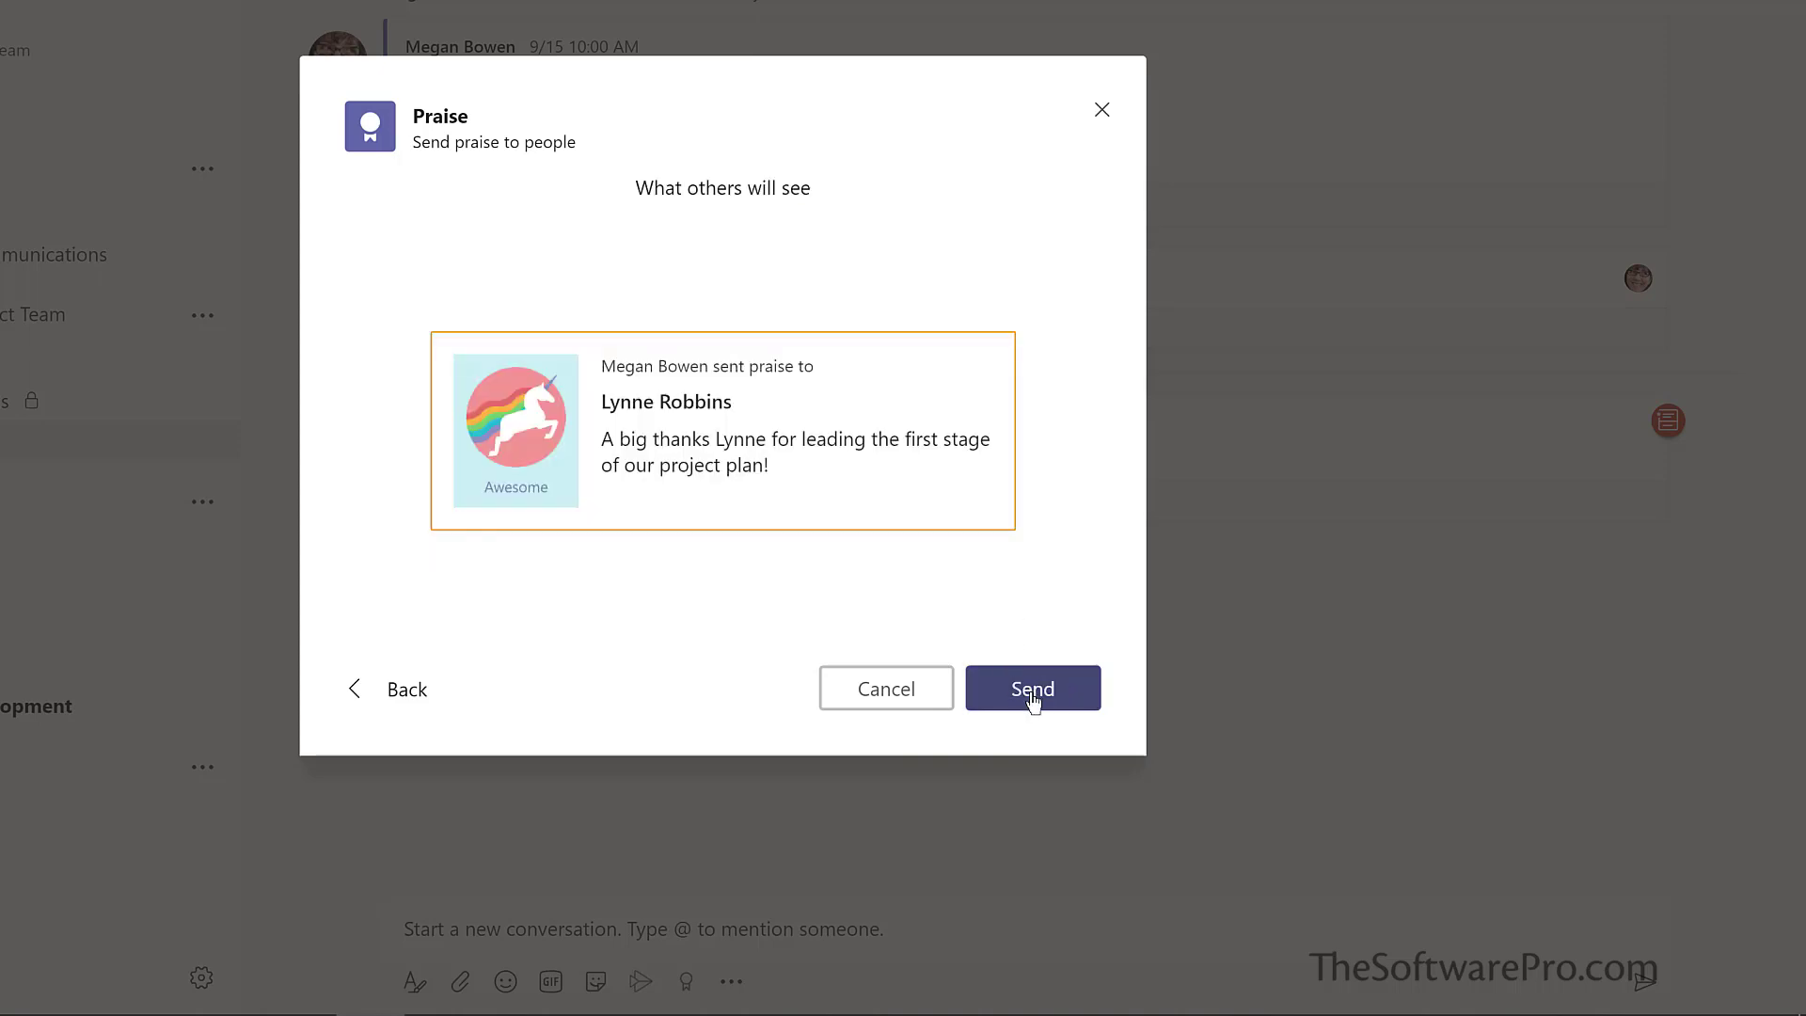
click(1032, 696)
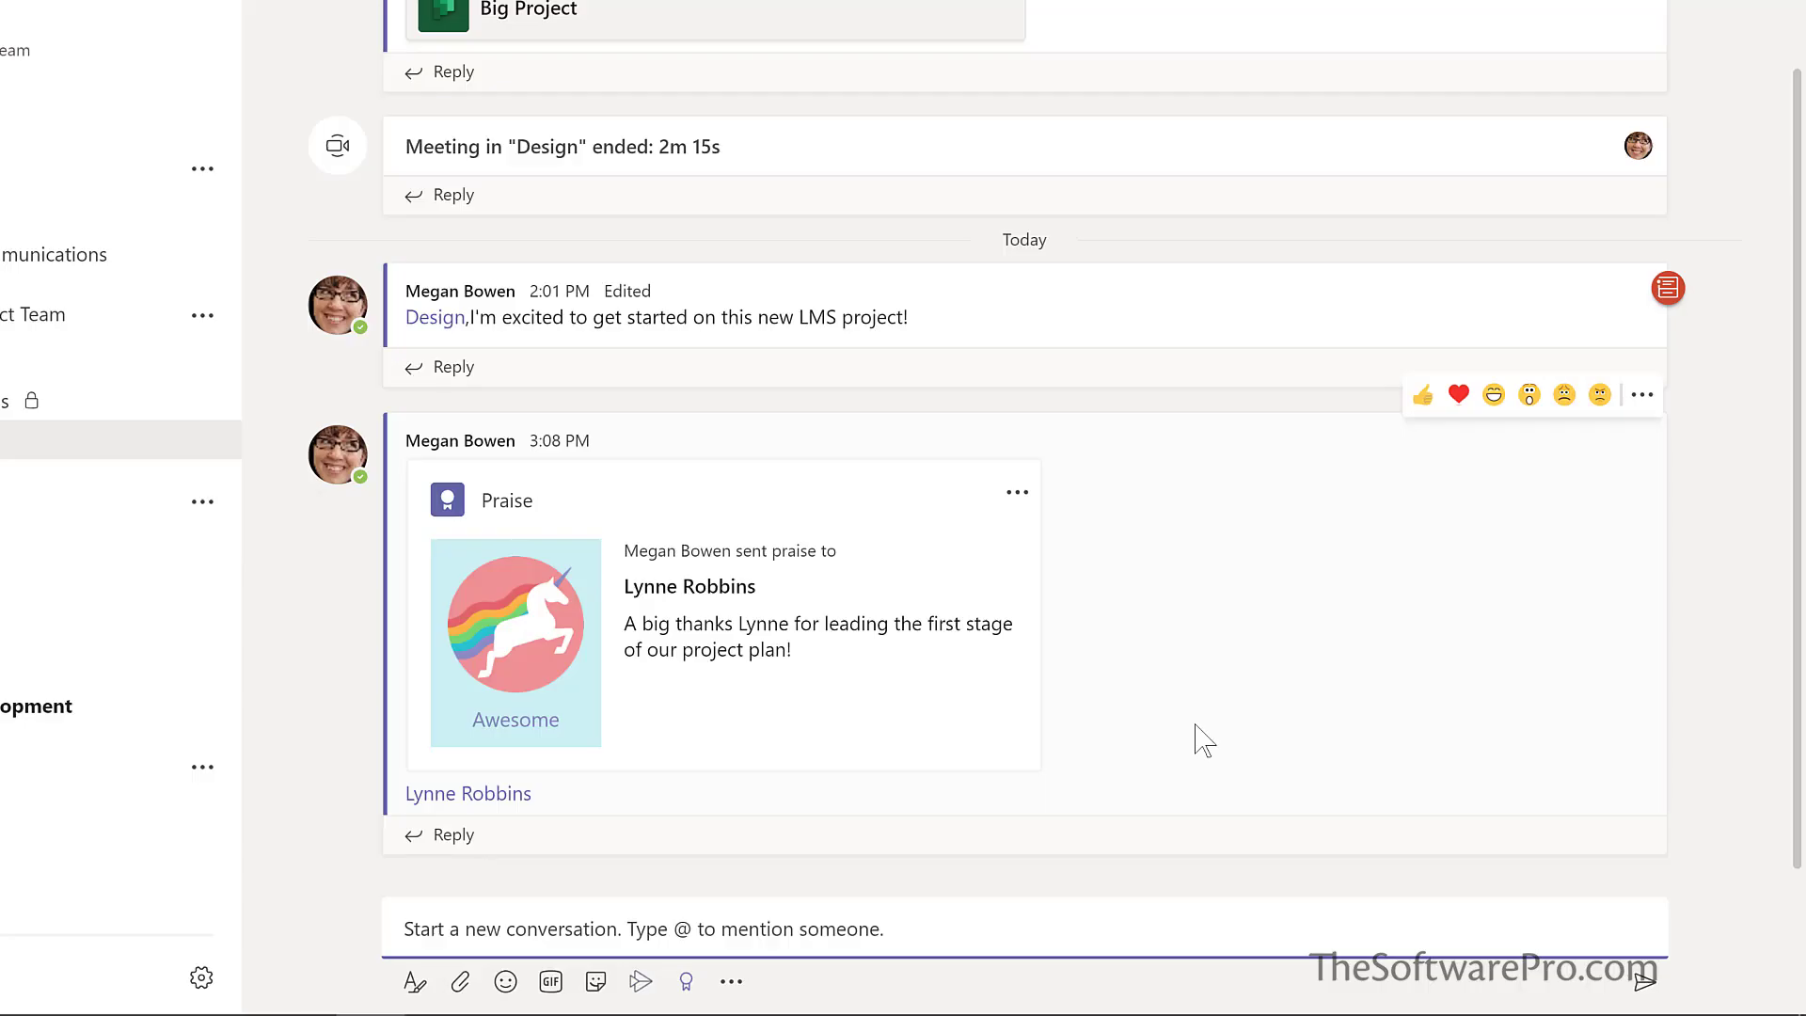